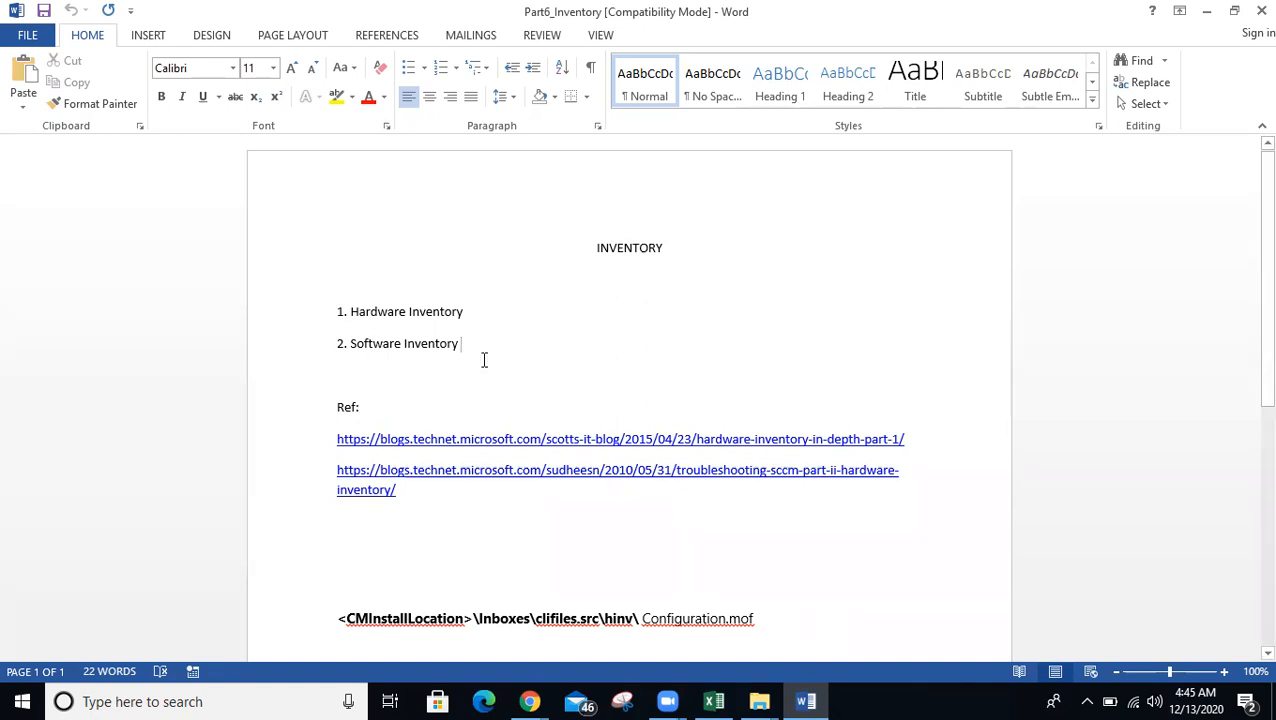
# - Review the Hardware and Software Inventory lines and select the words 'Hardware Inventory'
pyautogui.click(481, 308)
pyautogui.click(481, 344)
pyautogui.click(476, 314)
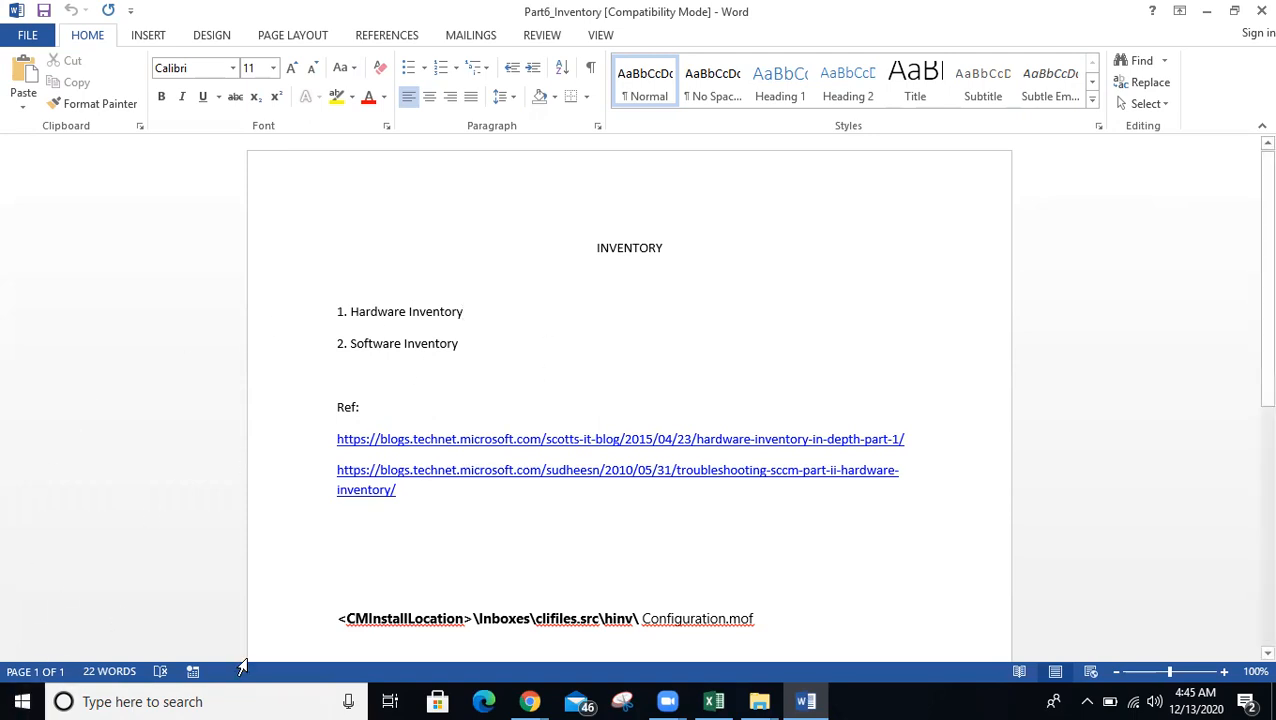
pyautogui.moveTo(471, 316); pyautogui.dragTo(356, 312)
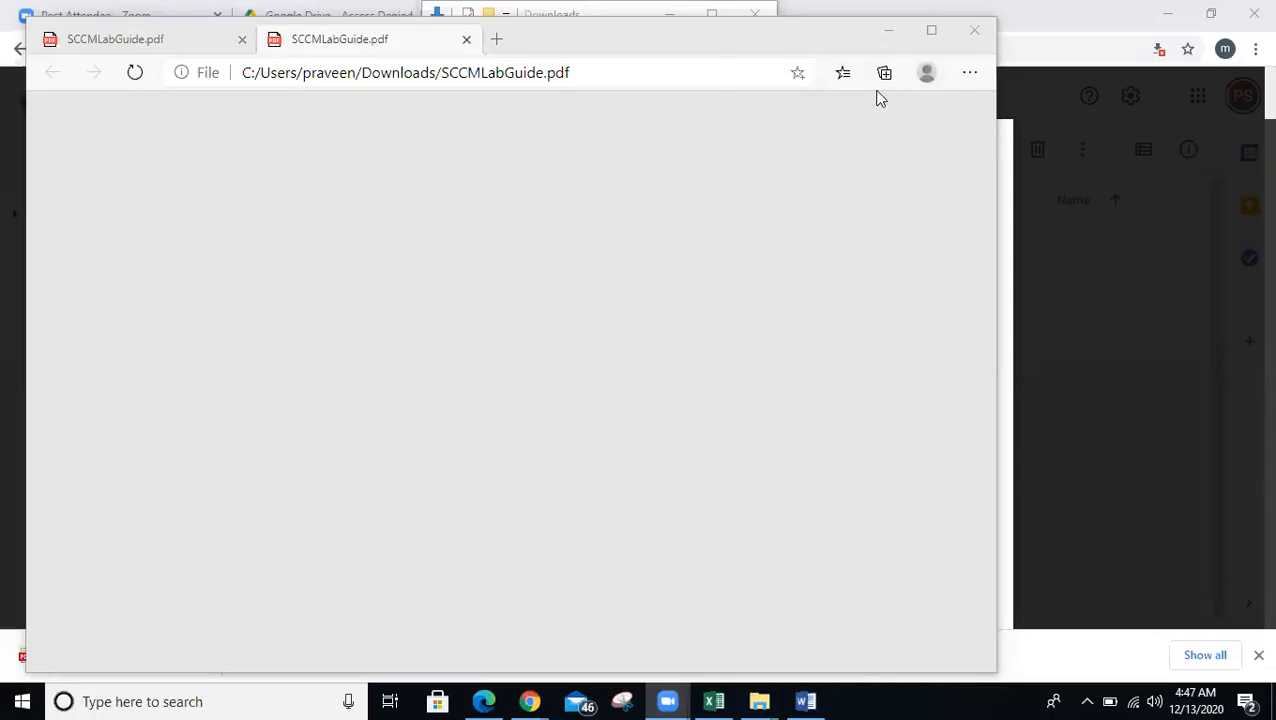
# - Close the duplicate tab, maximize Edge, and search the PDF for 'hard' to reach page 82
pyautogui.click(242, 40)
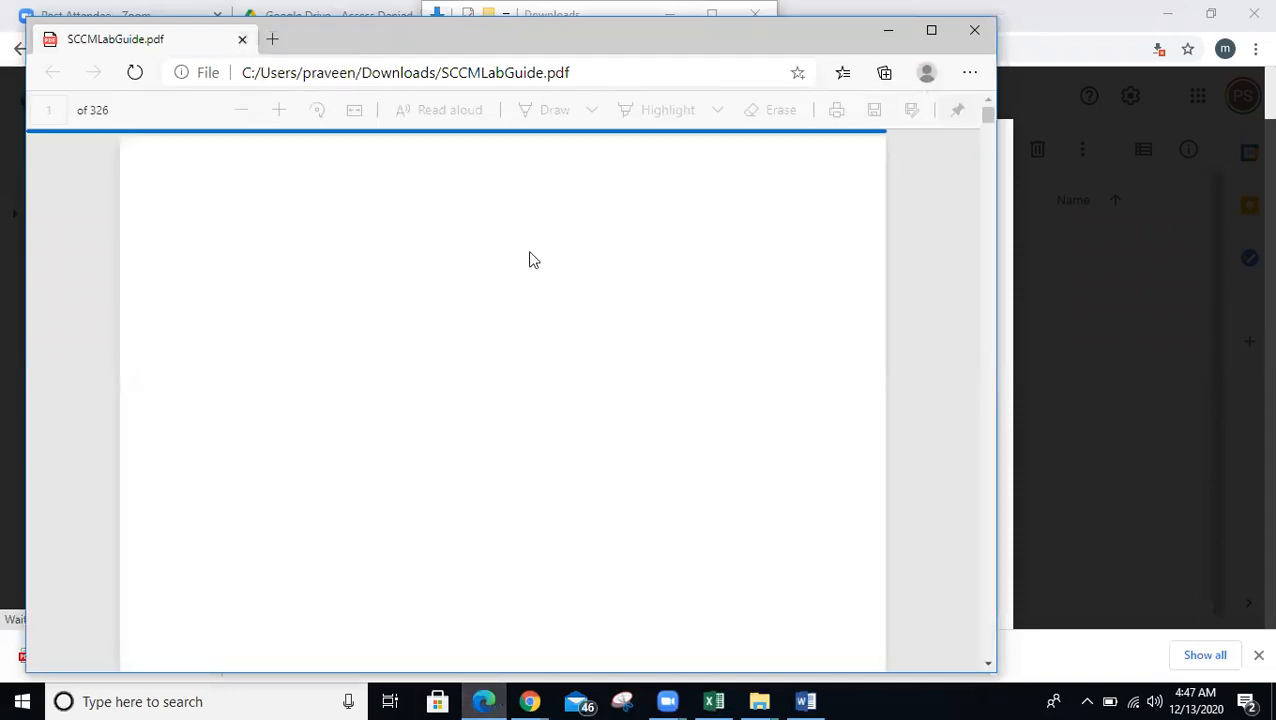
pyautogui.click(931, 30)
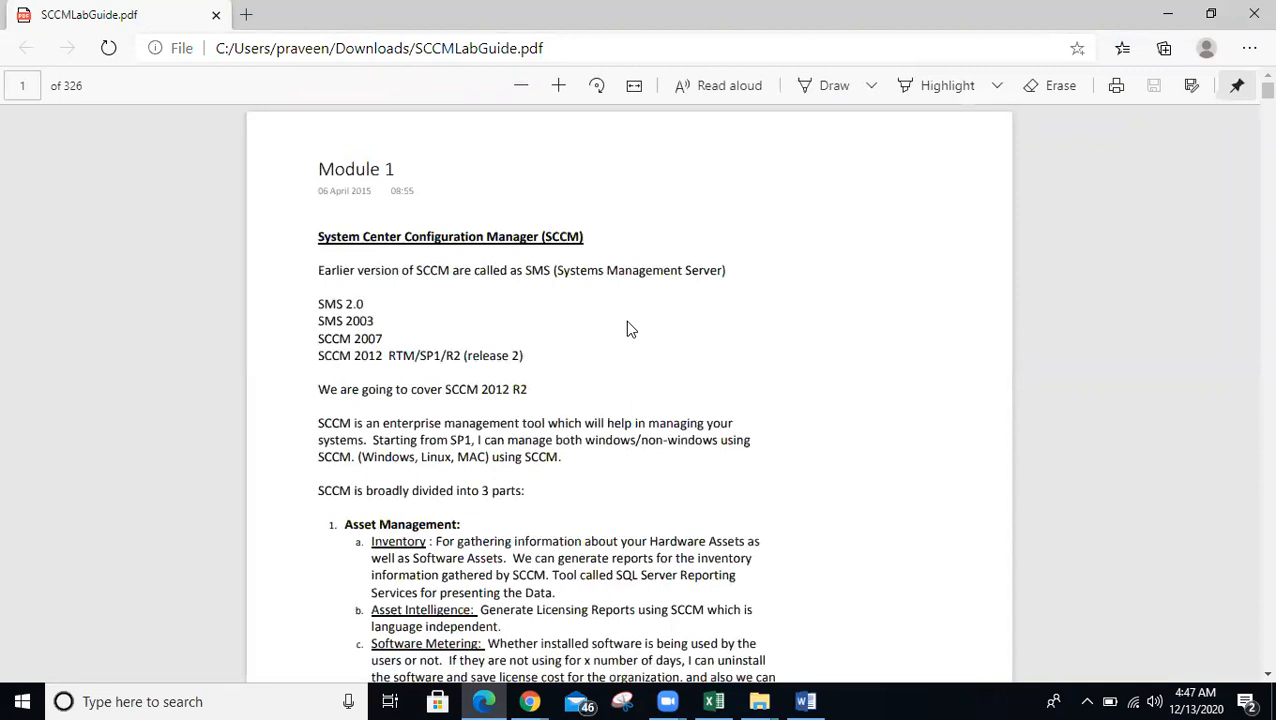
pyautogui.hotkey('ctrl', 'f')
pyautogui.write('hard')
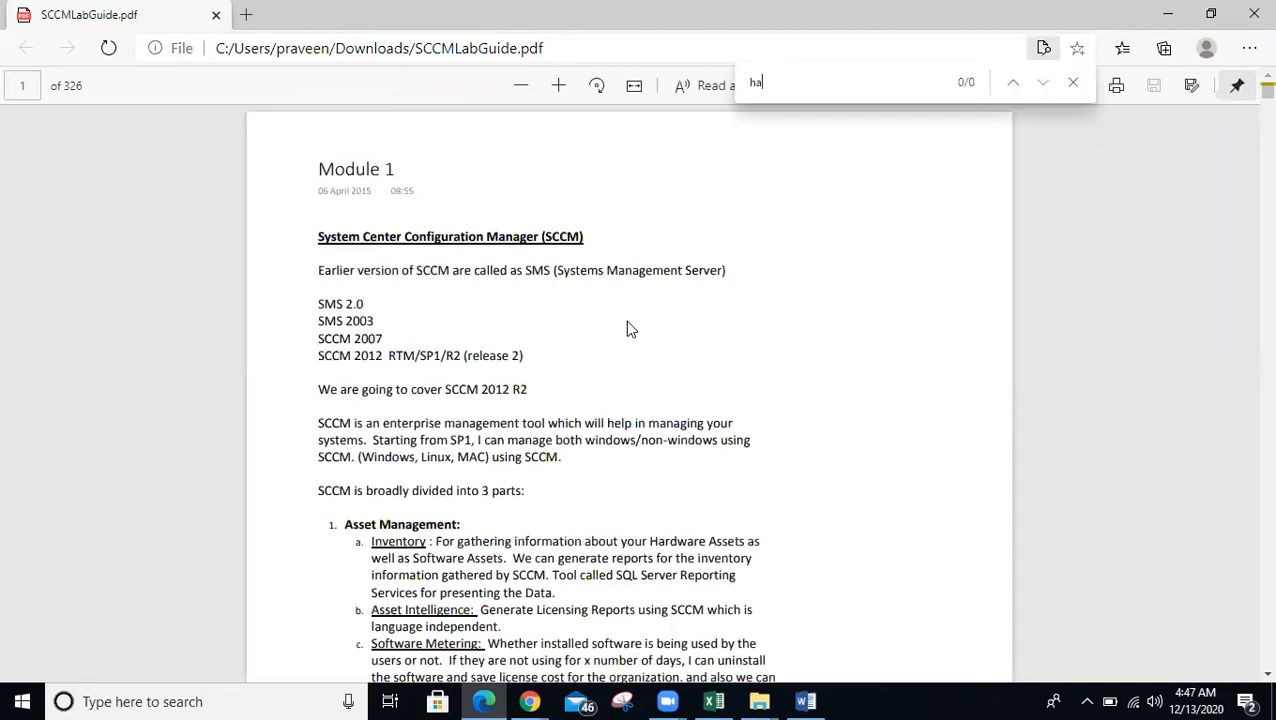
pyautogui.press('Return')
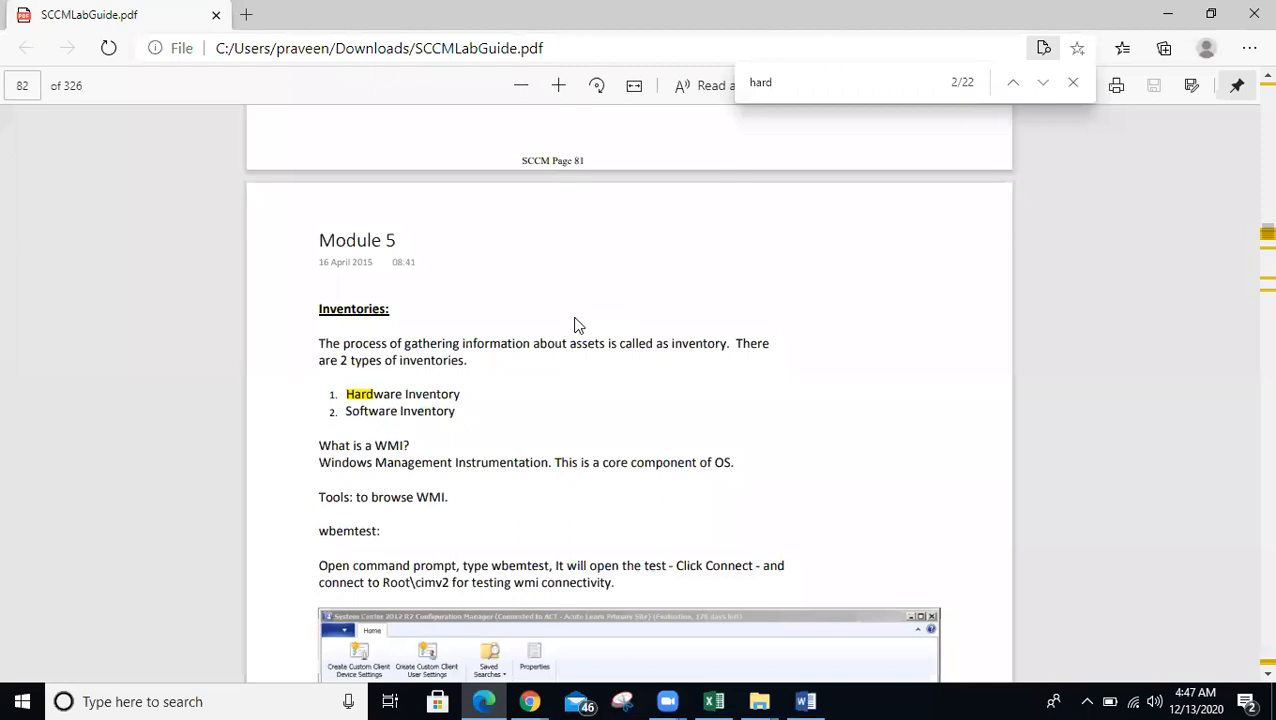
# - Highlight the inventory definition sentence on page 82 and close the search bar
pyautogui.scroll(-1, 576, 325)
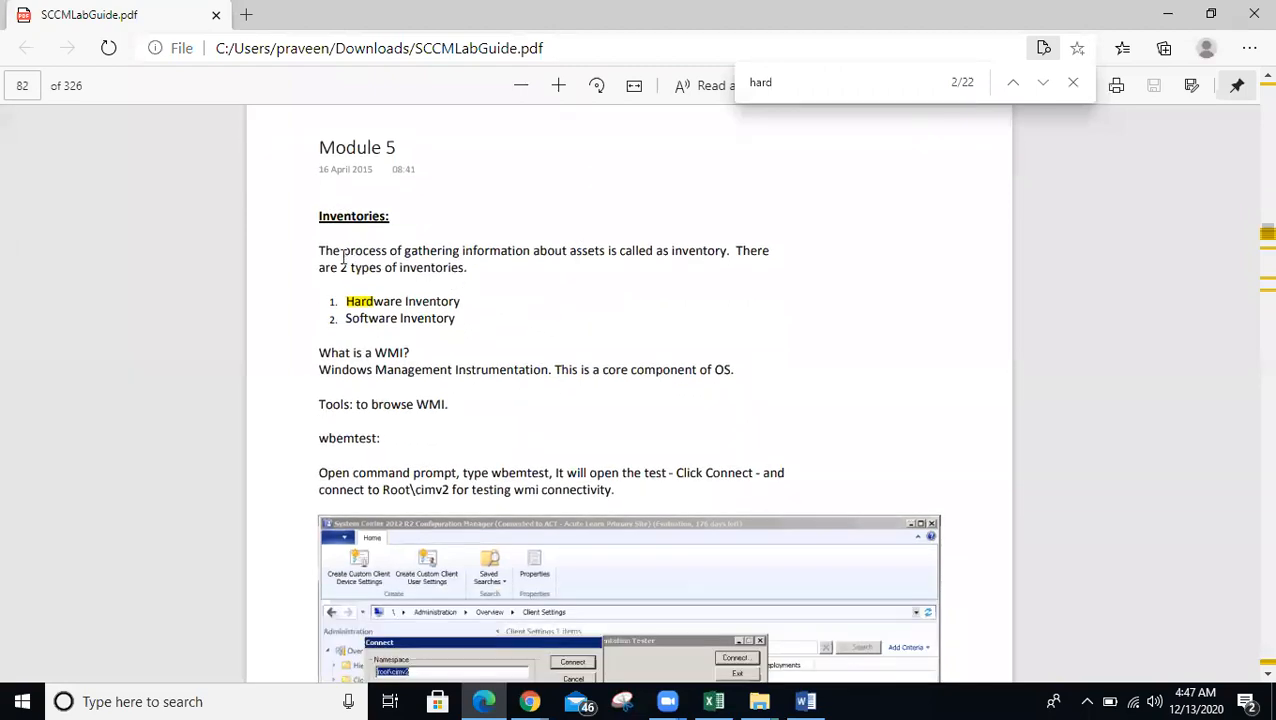
pyautogui.moveTo(313, 248); pyautogui.dragTo(744, 257)
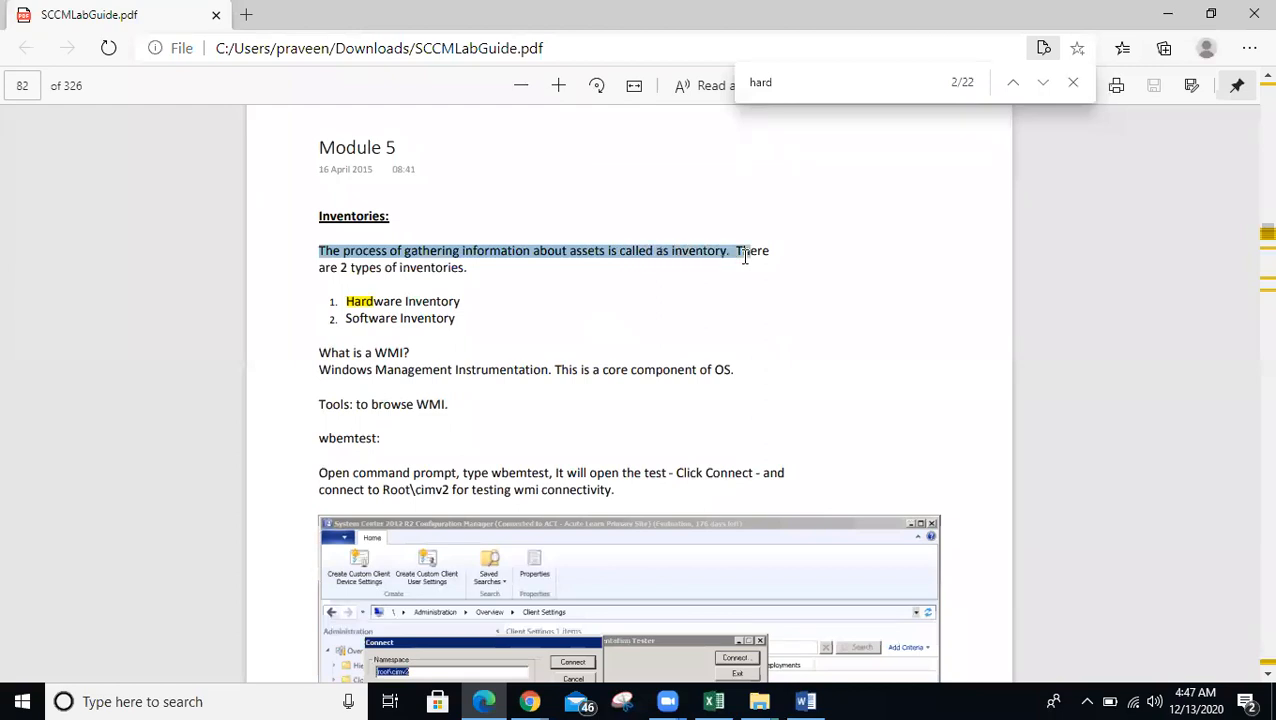
pyautogui.click(794, 241)
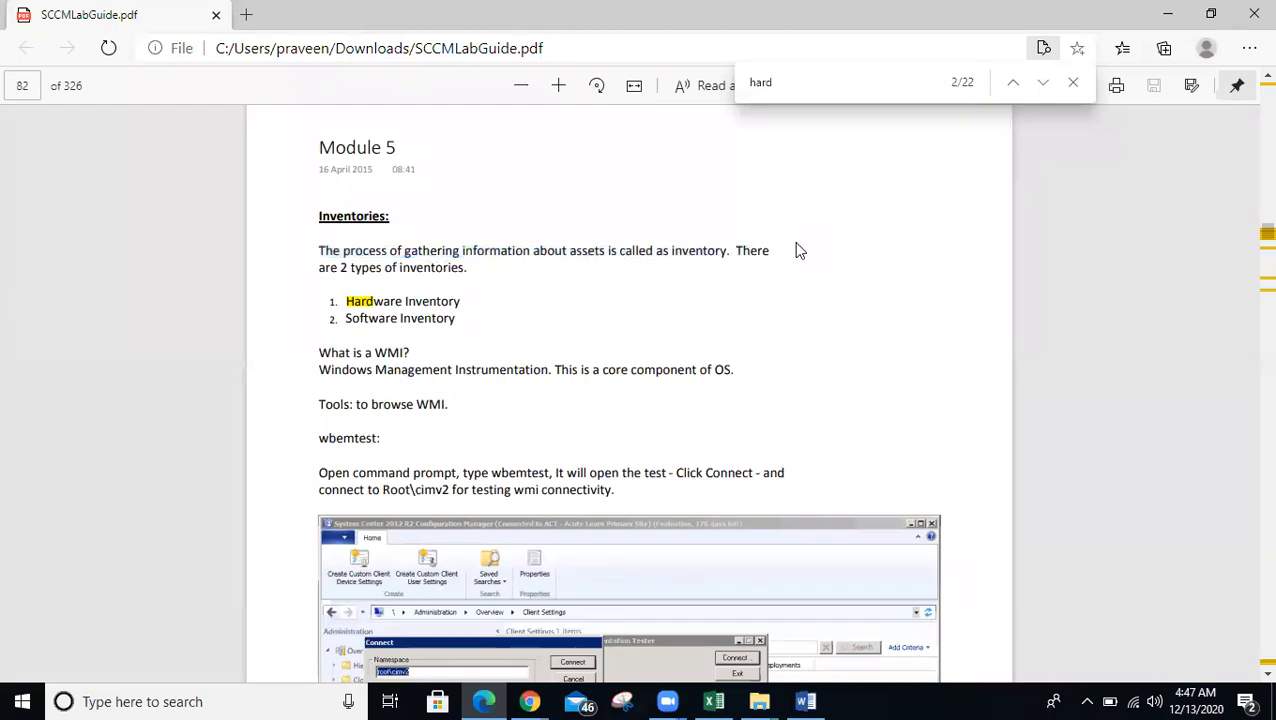
pyautogui.click(1072, 86)
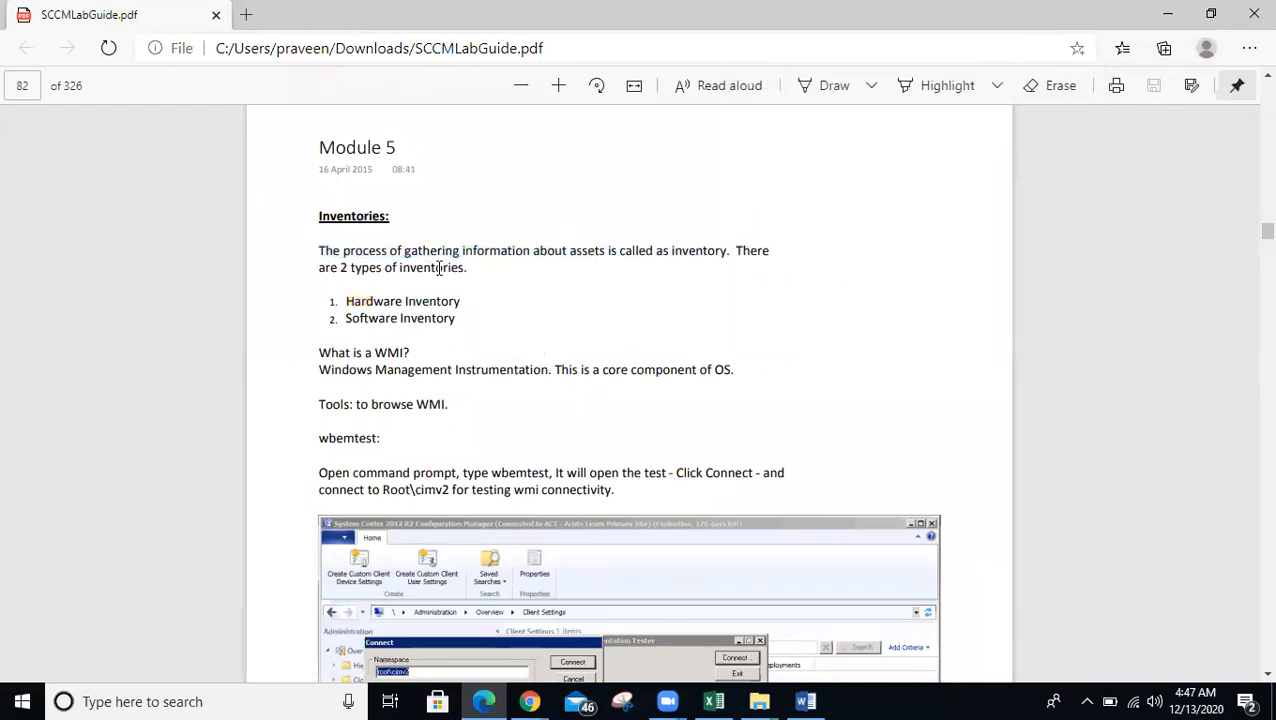
pyautogui.moveTo(344, 250); pyautogui.dragTo(774, 271)
pyautogui.scroll(1, 777, 290)
pyautogui.scroll(-1, 749, 307)
# - Highlight the Software Inventory and Windows Management Instrumentation text, then scroll down to wbemtest
pyautogui.moveTo(369, 318); pyautogui.dragTo(333, 310)
pyautogui.scroll(-1, 411, 350)
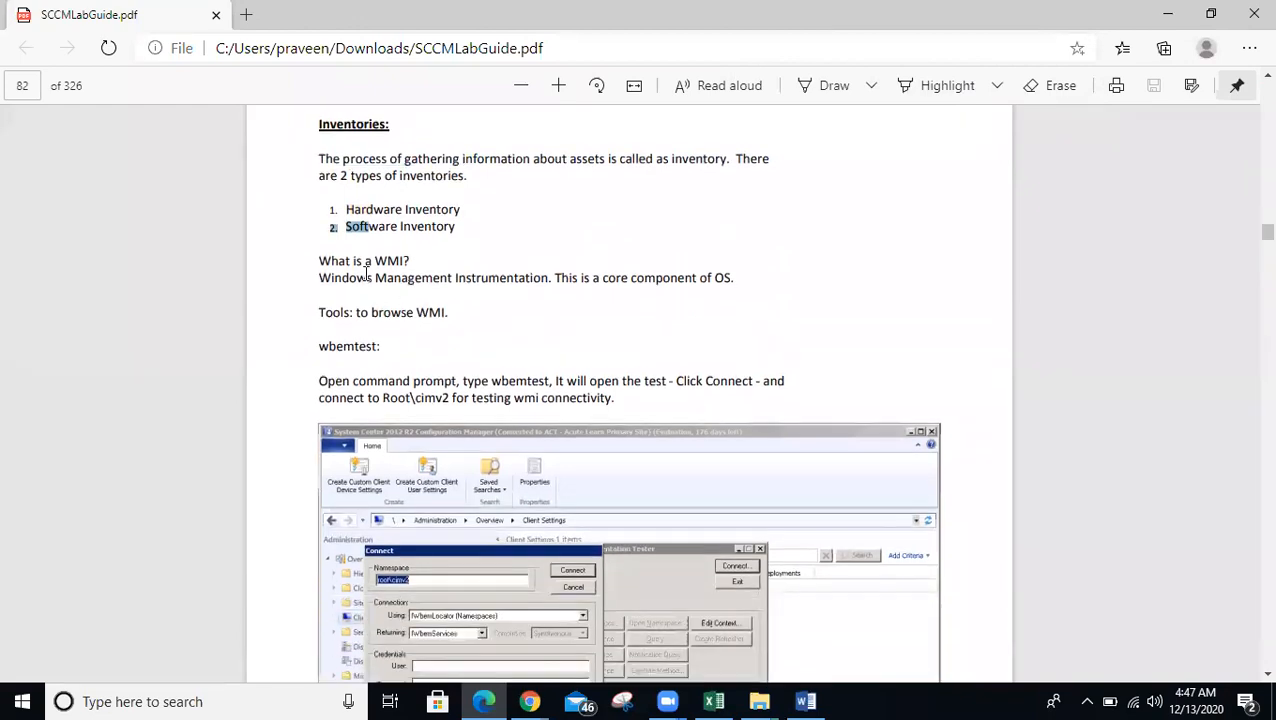
pyautogui.doubleClick(322, 278)
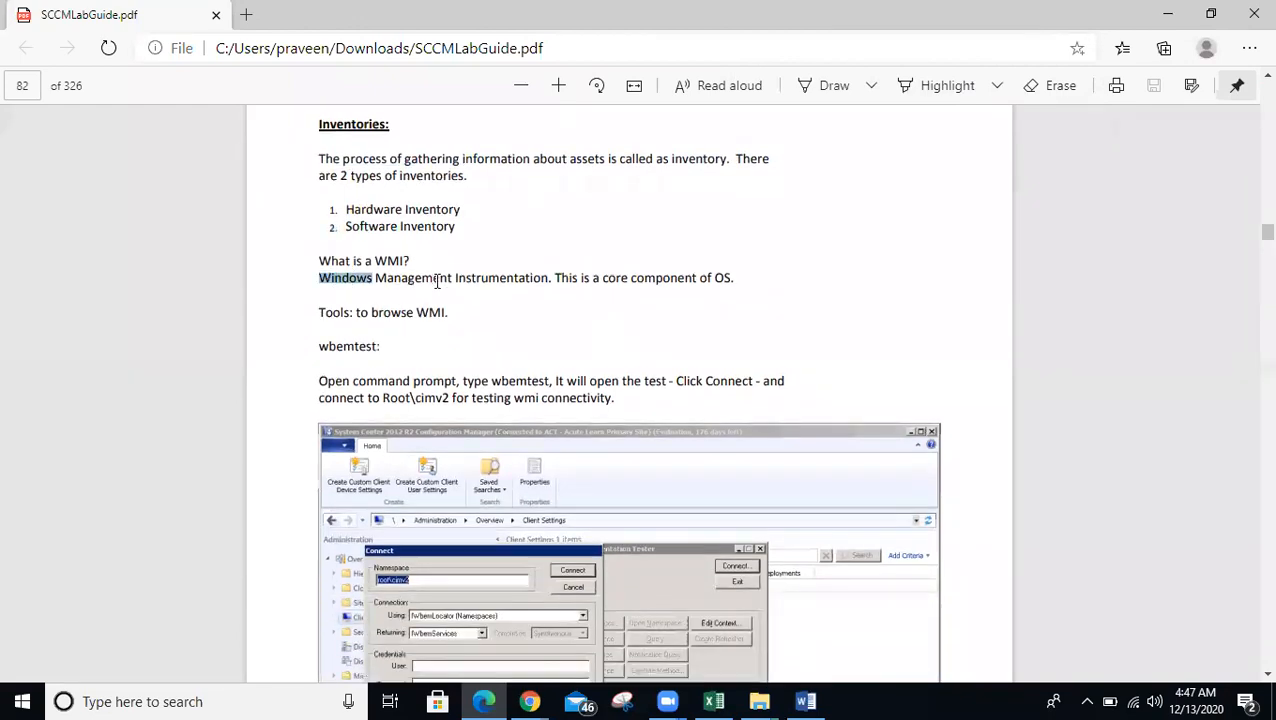
pyautogui.moveTo(500, 280); pyautogui.dragTo(741, 284)
pyautogui.click(645, 282)
pyautogui.click(741, 285)
pyautogui.scroll(-1, 741, 285)
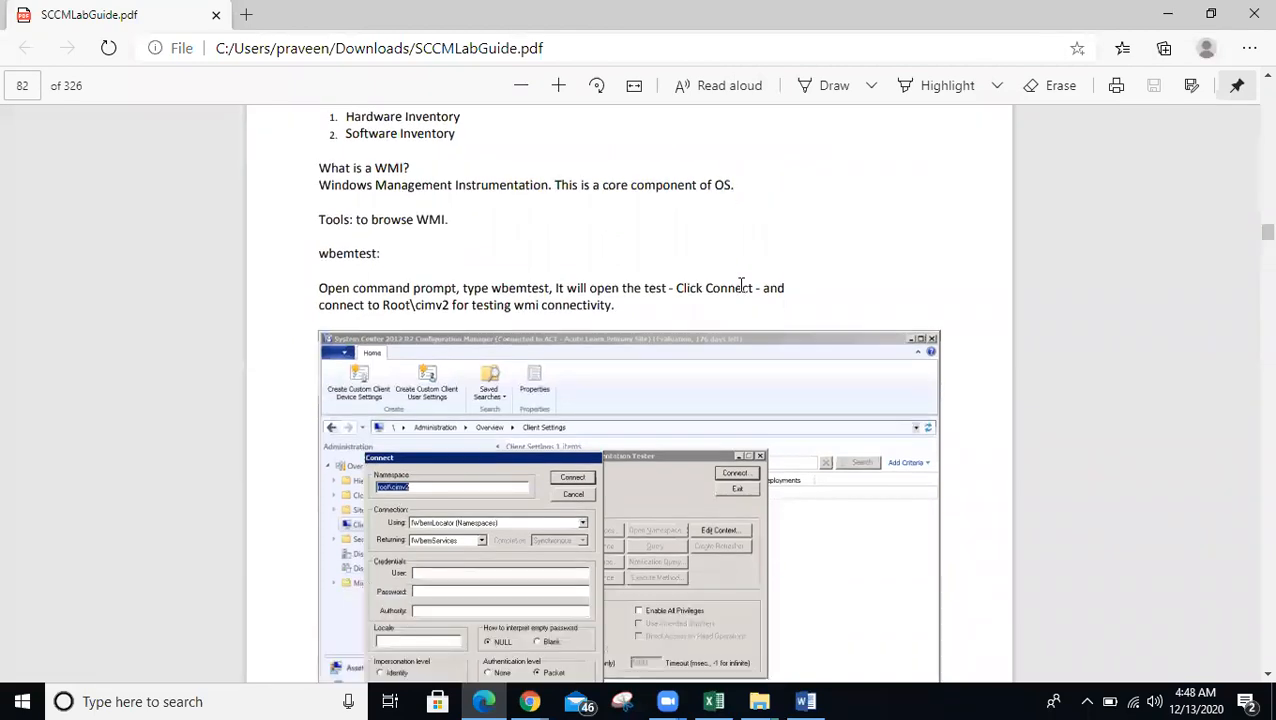
pyautogui.scroll(-1, 739, 287)
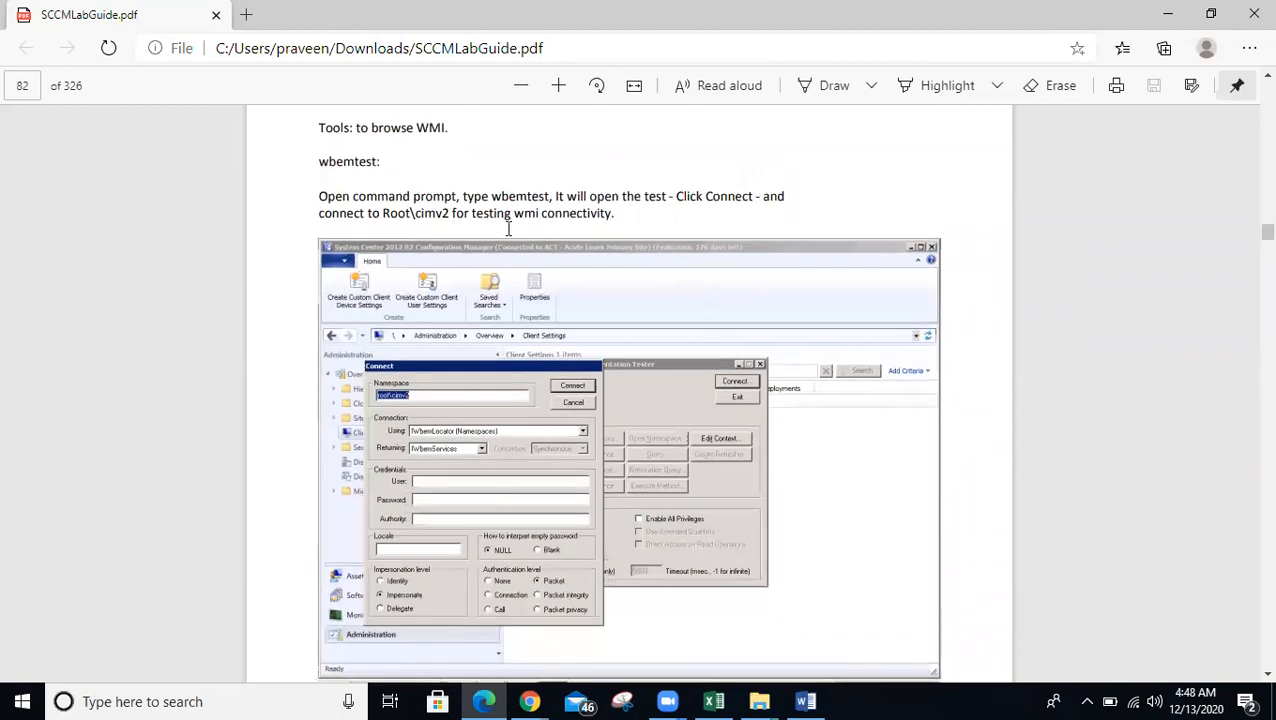
# - Launch the WMI tester by running 'wbemtest' from the Run box
pyautogui.click(30, 699)
pyautogui.rightClick(30, 699)
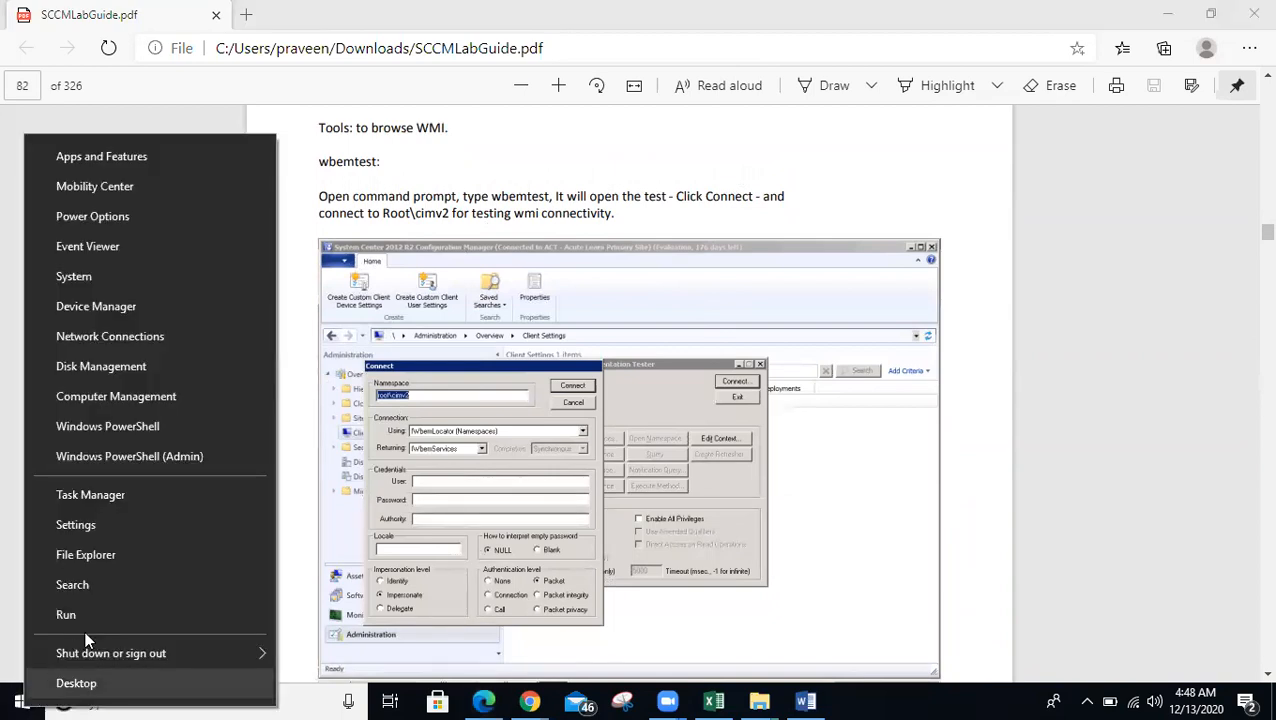
pyautogui.click(84, 626)
pyautogui.write('w')
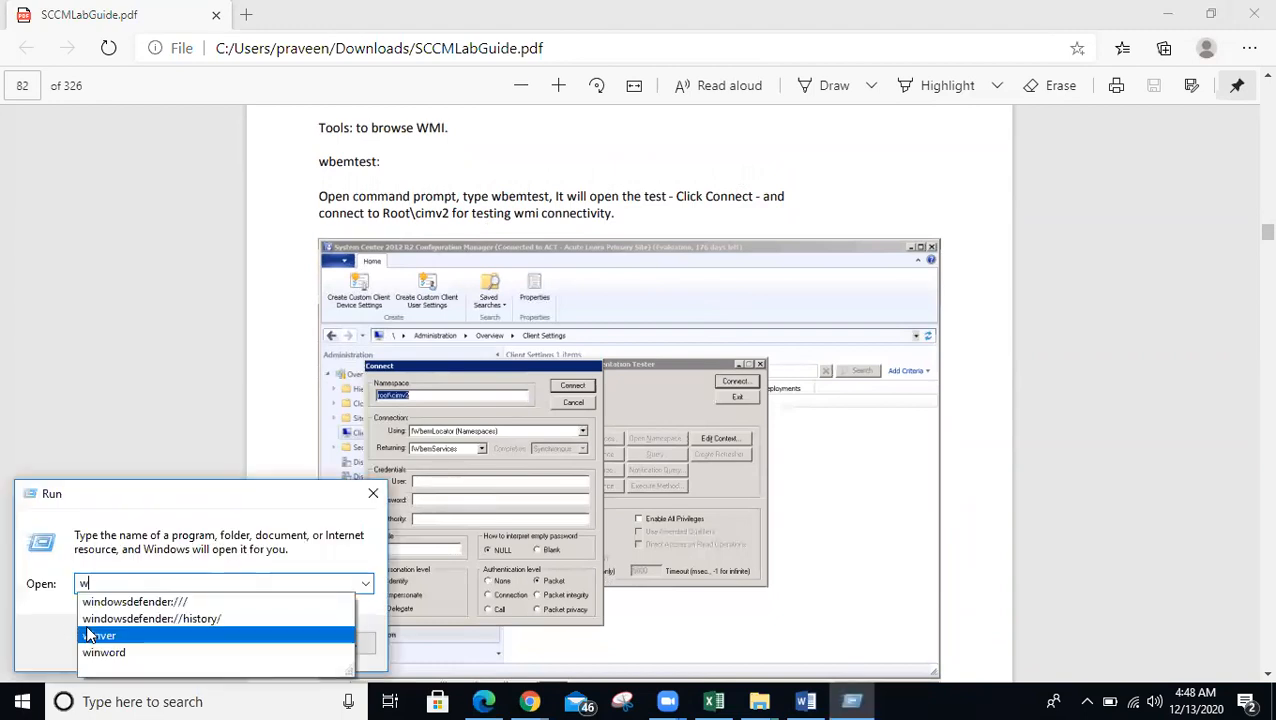
pyautogui.write('bemtest')
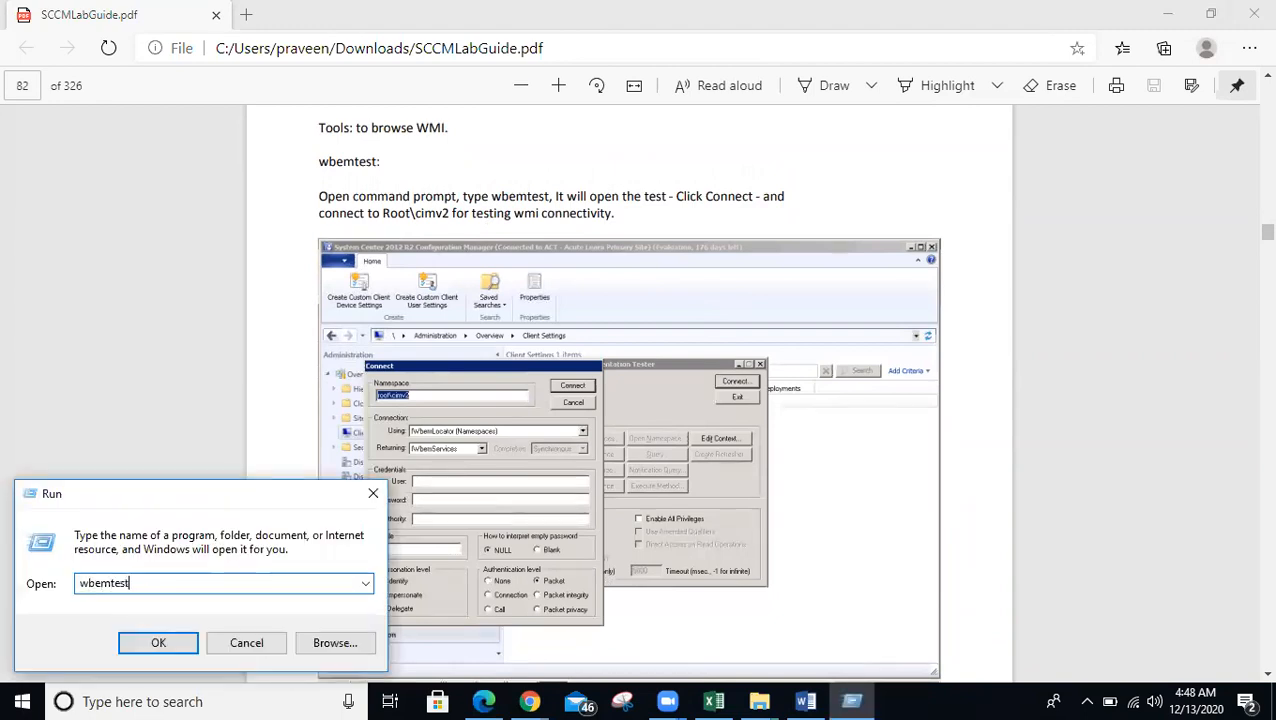
pyautogui.press('Return')
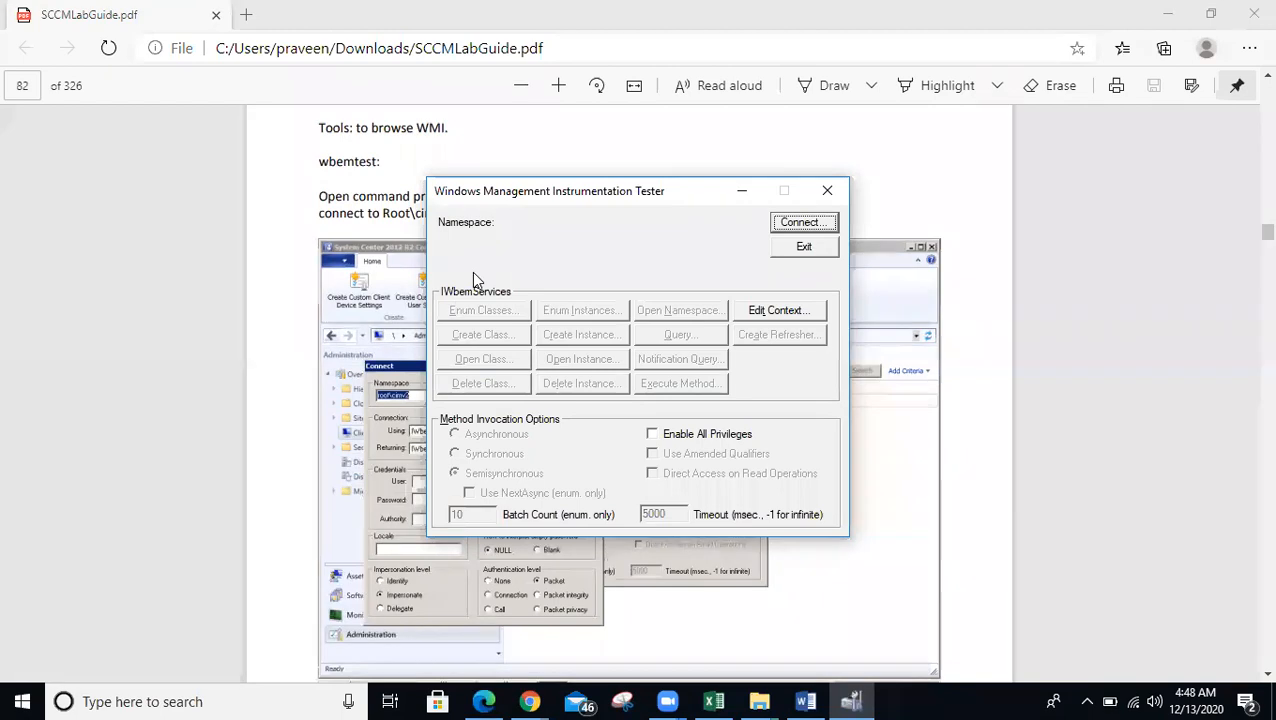
# - Exit WMI Tester and start entering 'wbem' into a new Run box
pyautogui.click(805, 248)
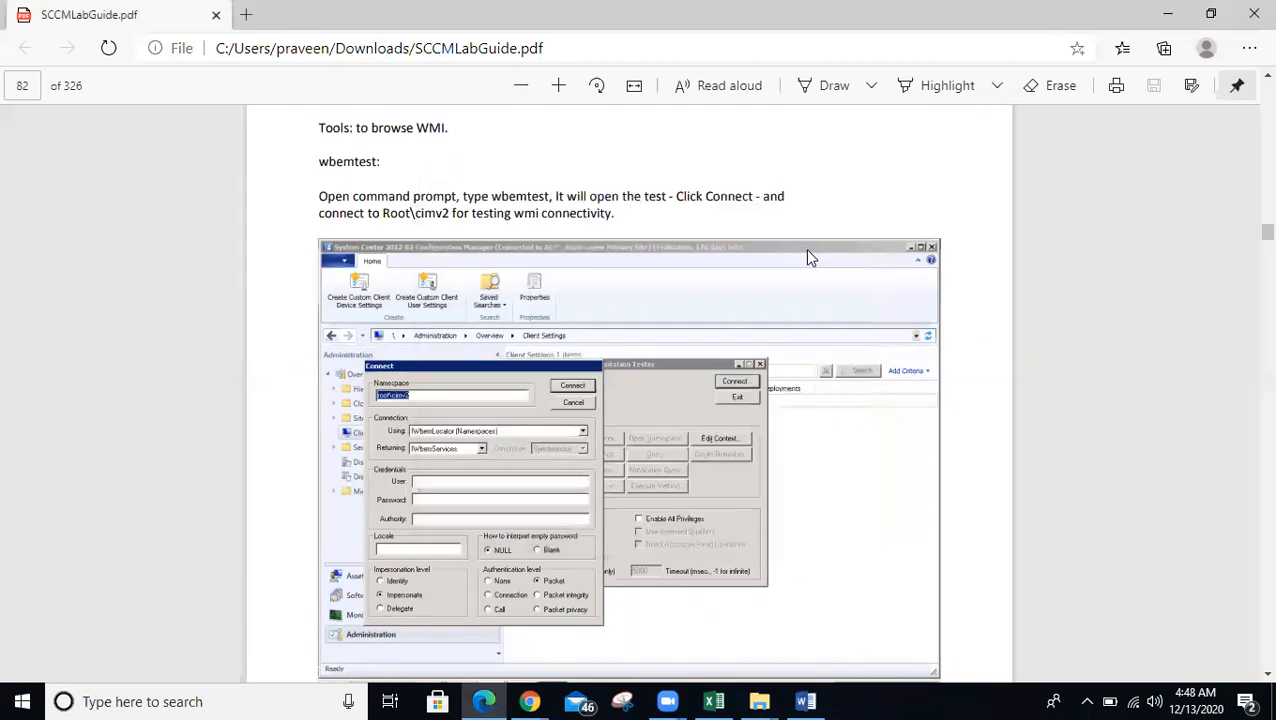
pyautogui.press('super+r')
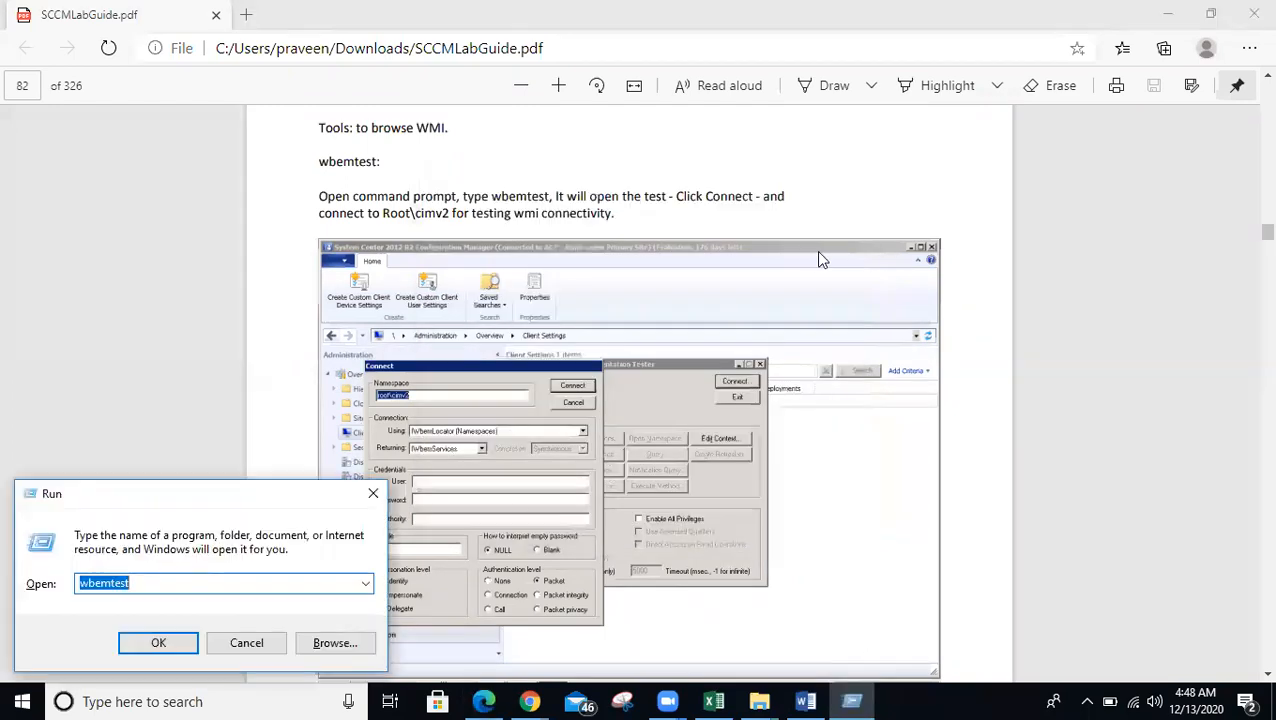
pyautogui.write('wbemtes')
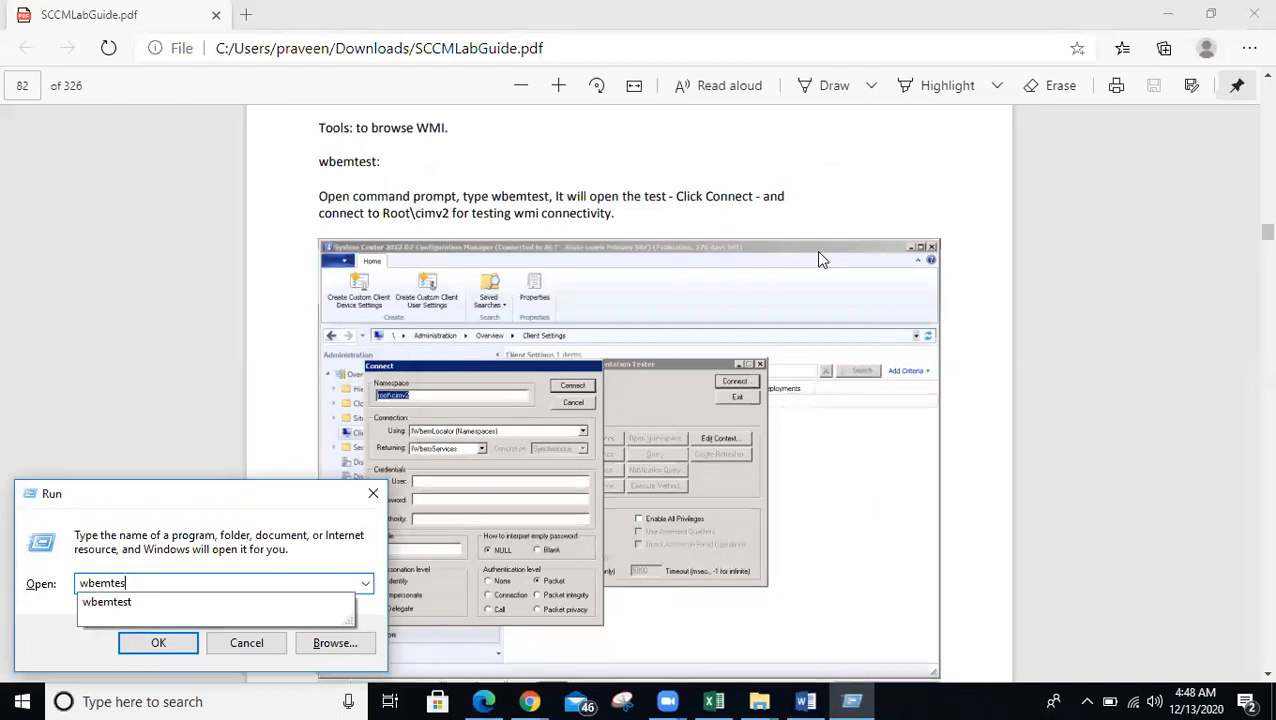
pyautogui.press('BackSpace')
pyautogui.press('BackSpace')
pyautogui.press('BackSpace')
pyautogui.press('BackSpace')
# - Run 'wbem', maximize the folder, and open Repository to view OBJECTS.DATA and the other files
pyautogui.write('m')
pyautogui.press('Return')
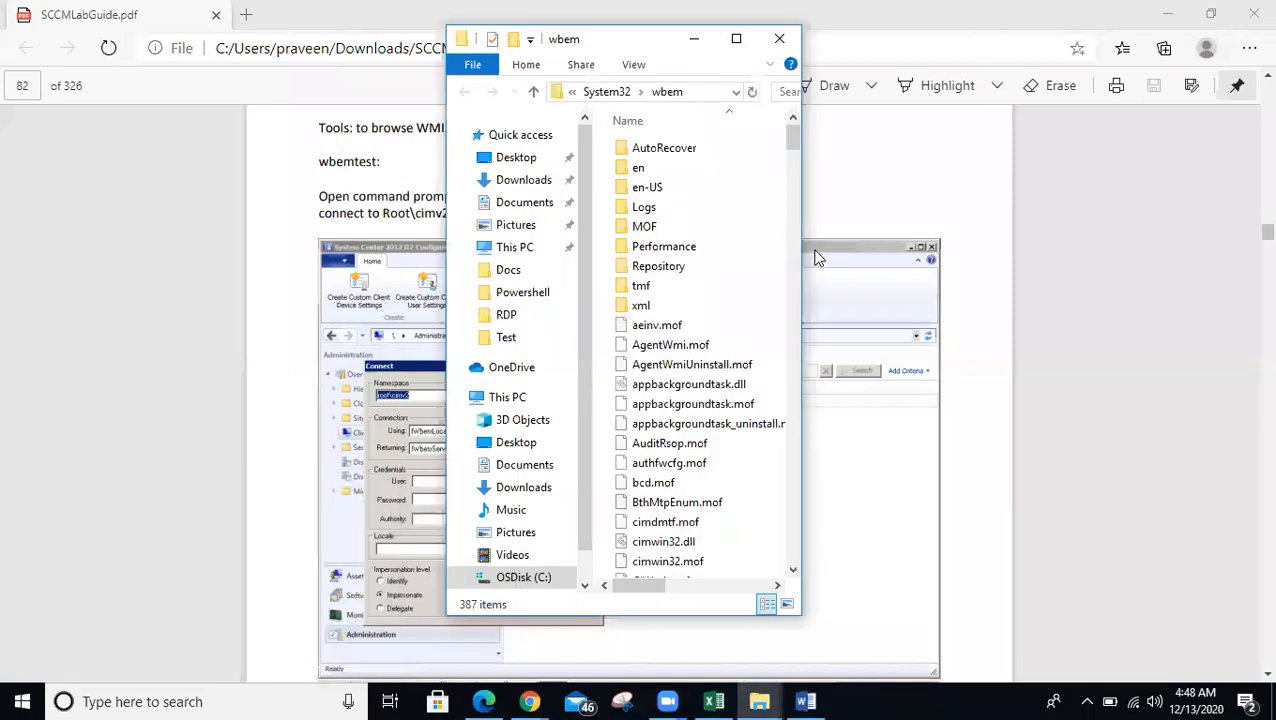
pyautogui.click(733, 40)
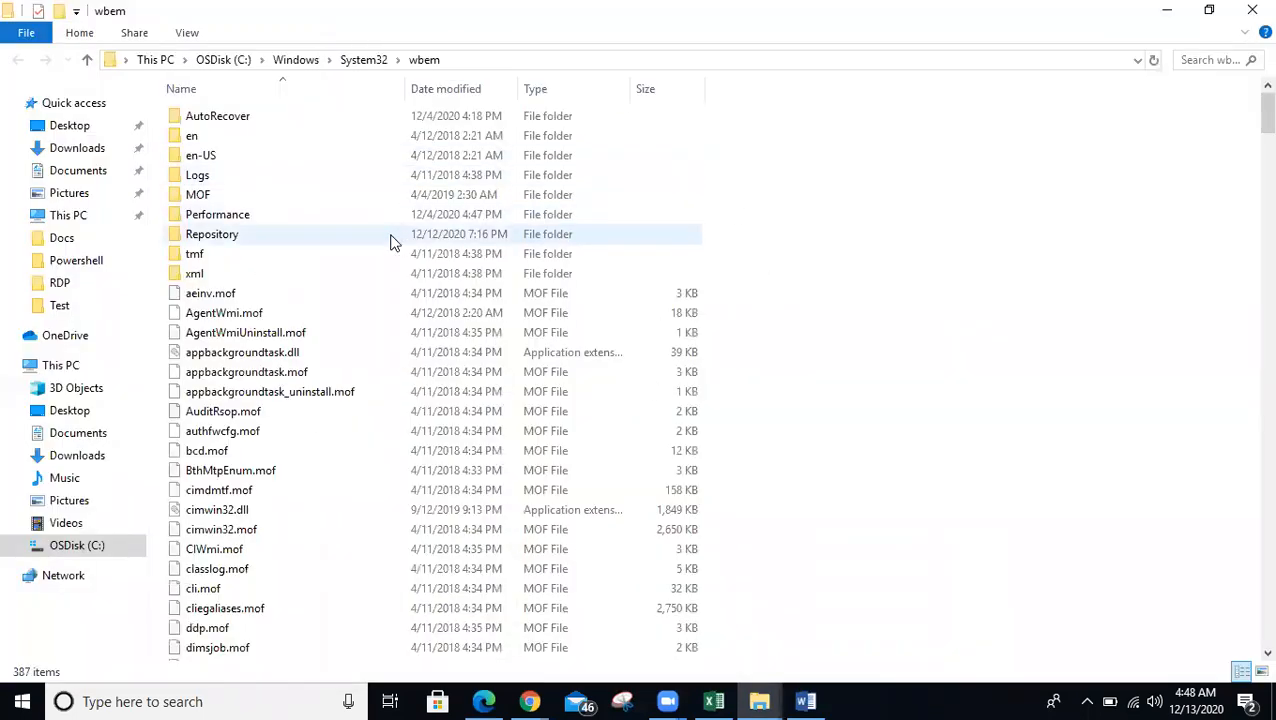
pyautogui.doubleClick(316, 236)
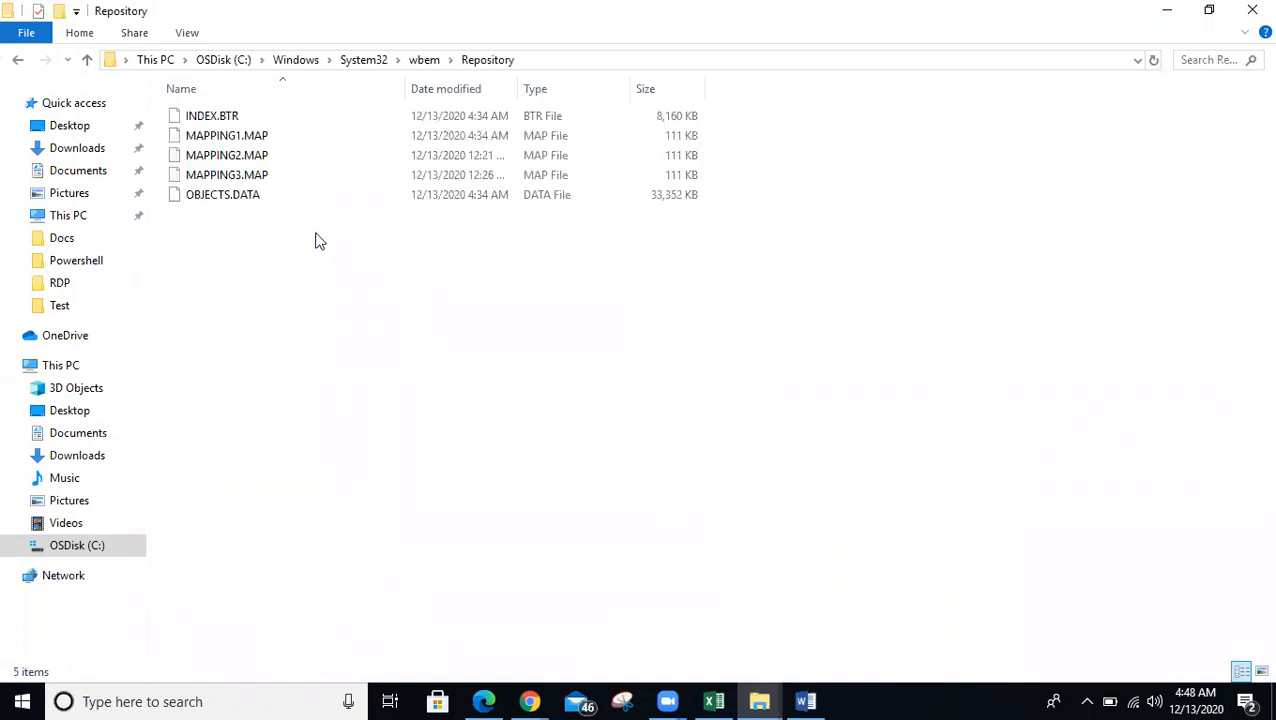
pyautogui.click(259, 200)
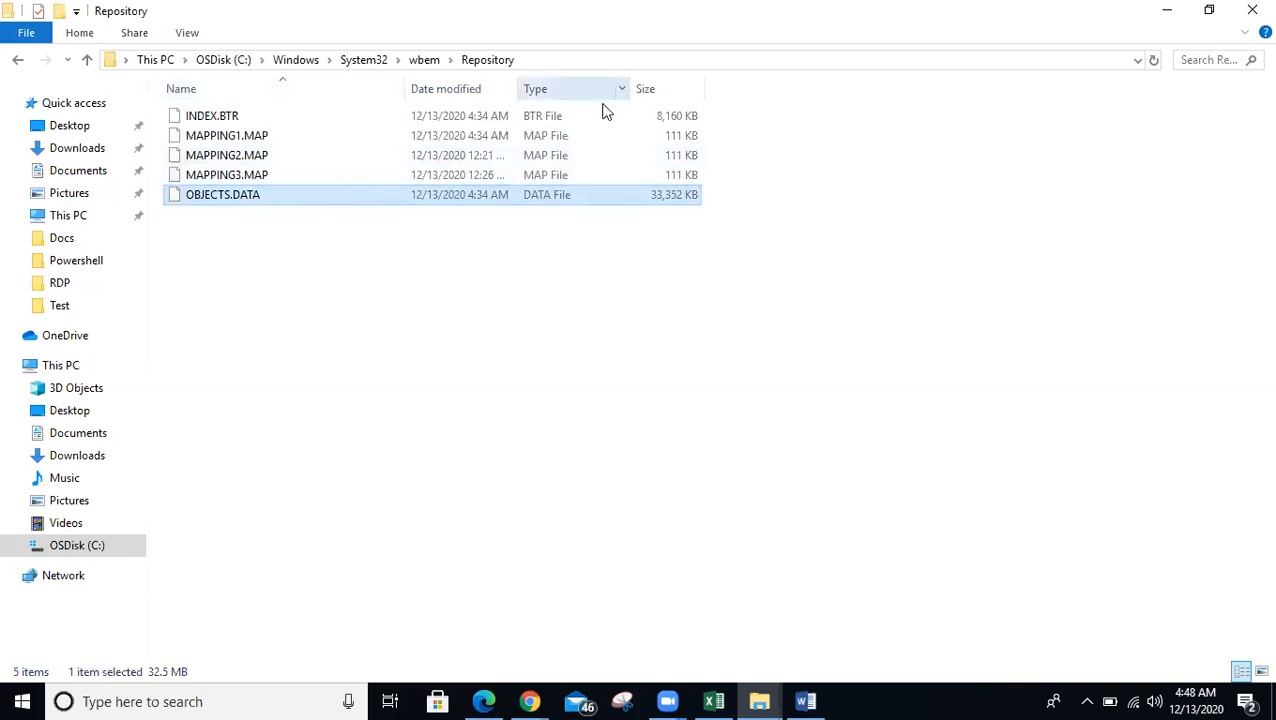
pyautogui.click(427, 60)
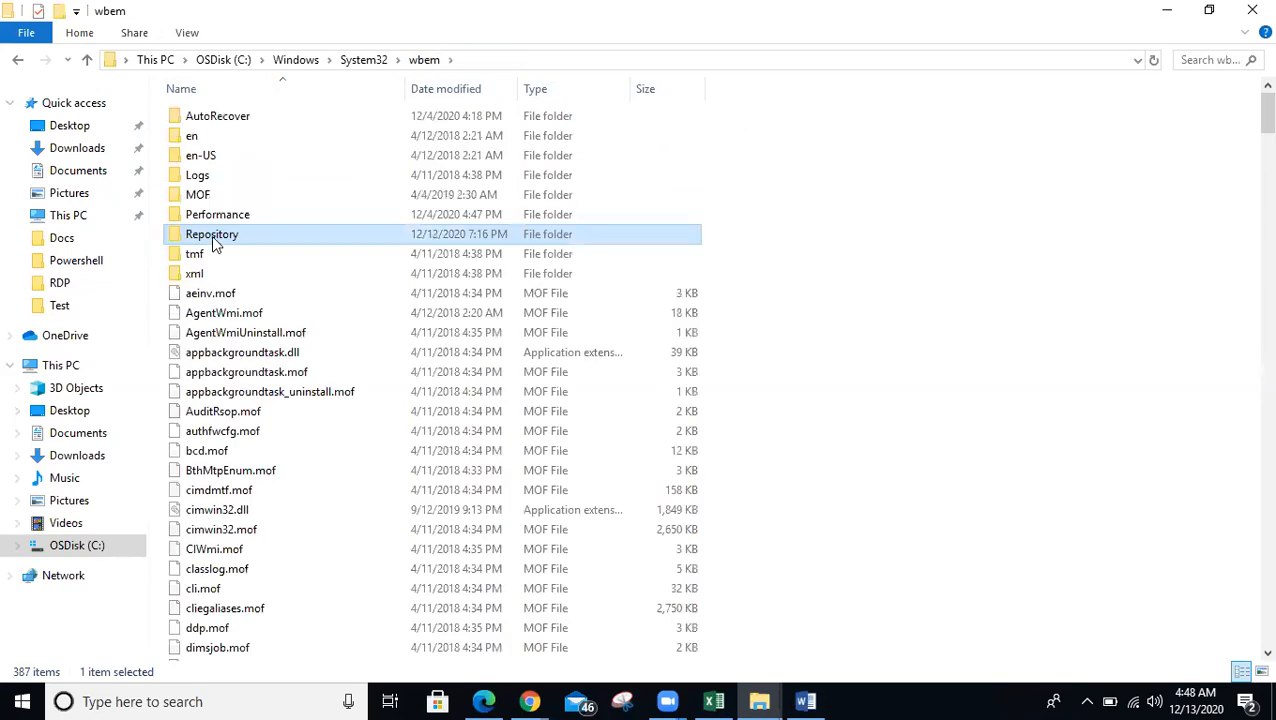
pyautogui.doubleClick(211, 240)
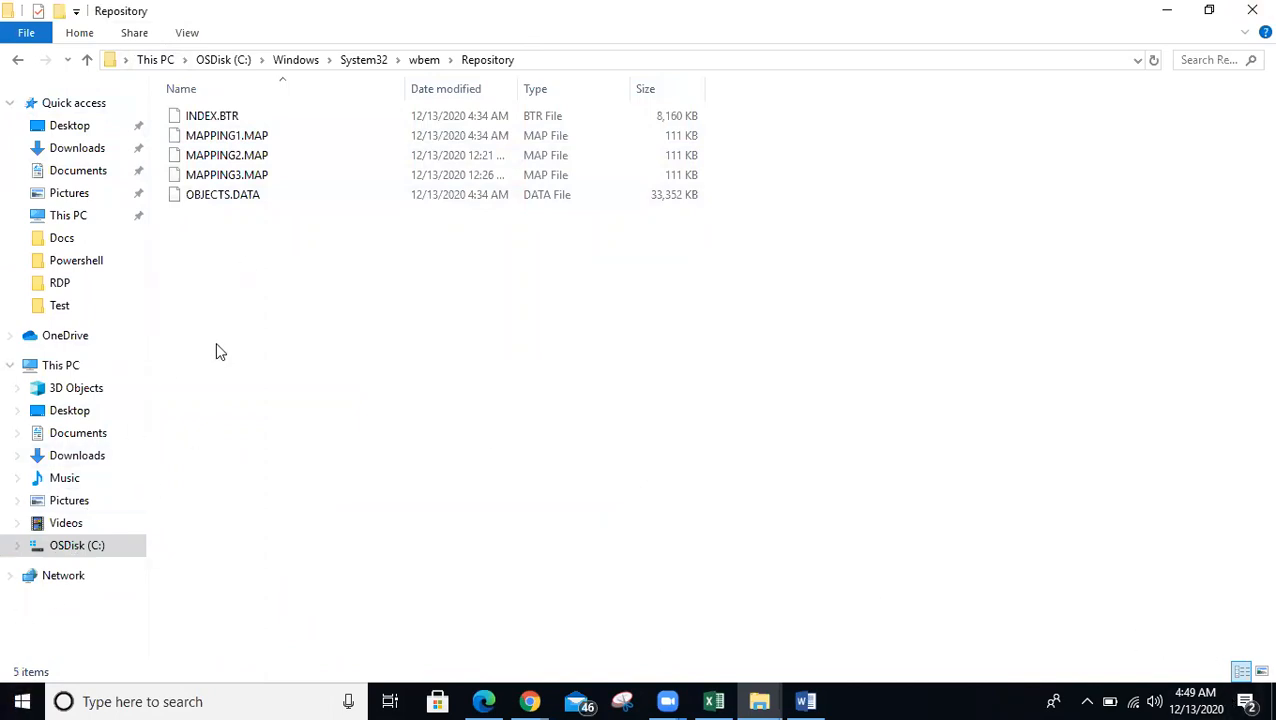
# - In a new Chrome tab, search 'how to find computer model from wmi'
pyautogui.moveTo(528, 701)
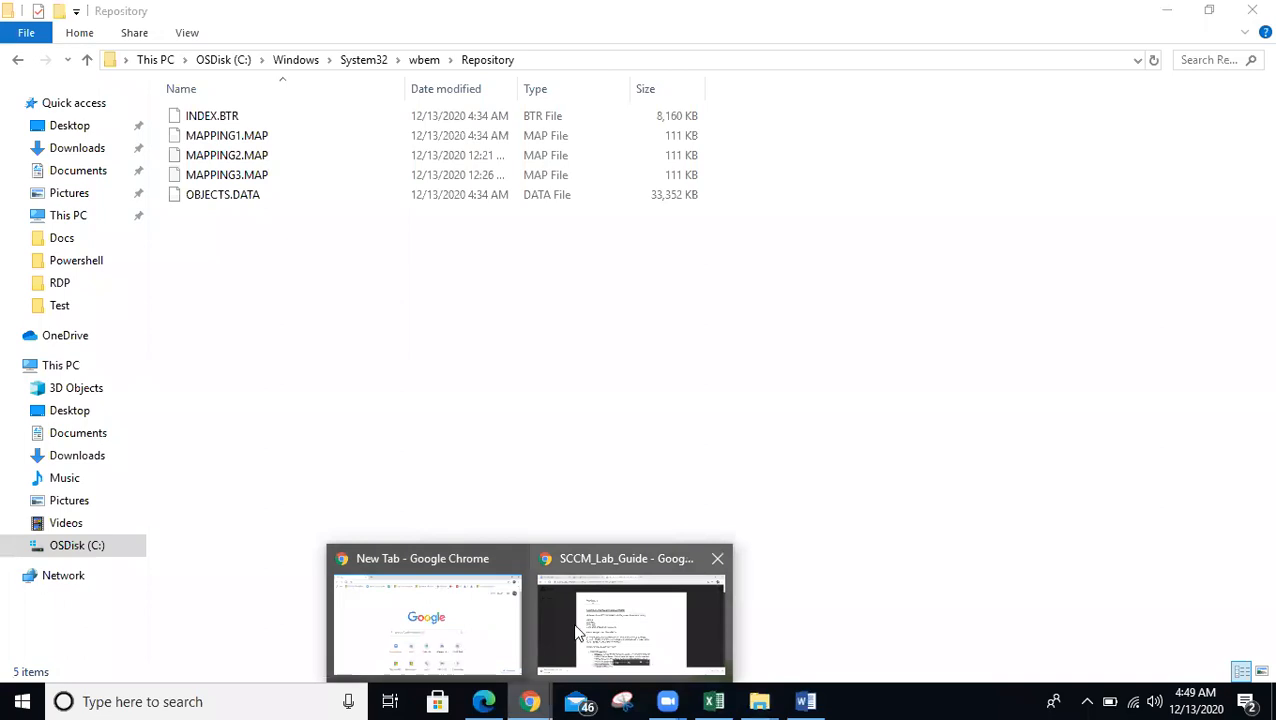
pyautogui.click(575, 630)
pyautogui.click(703, 16)
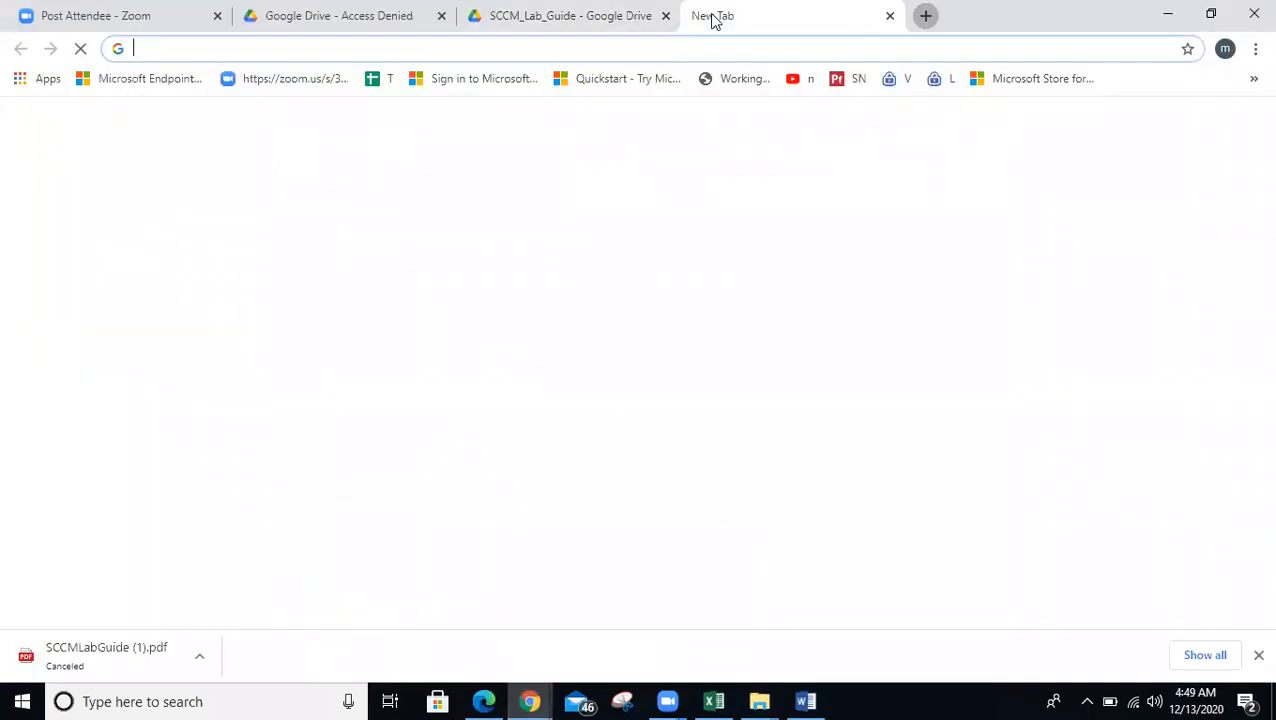
pyautogui.write('ho')
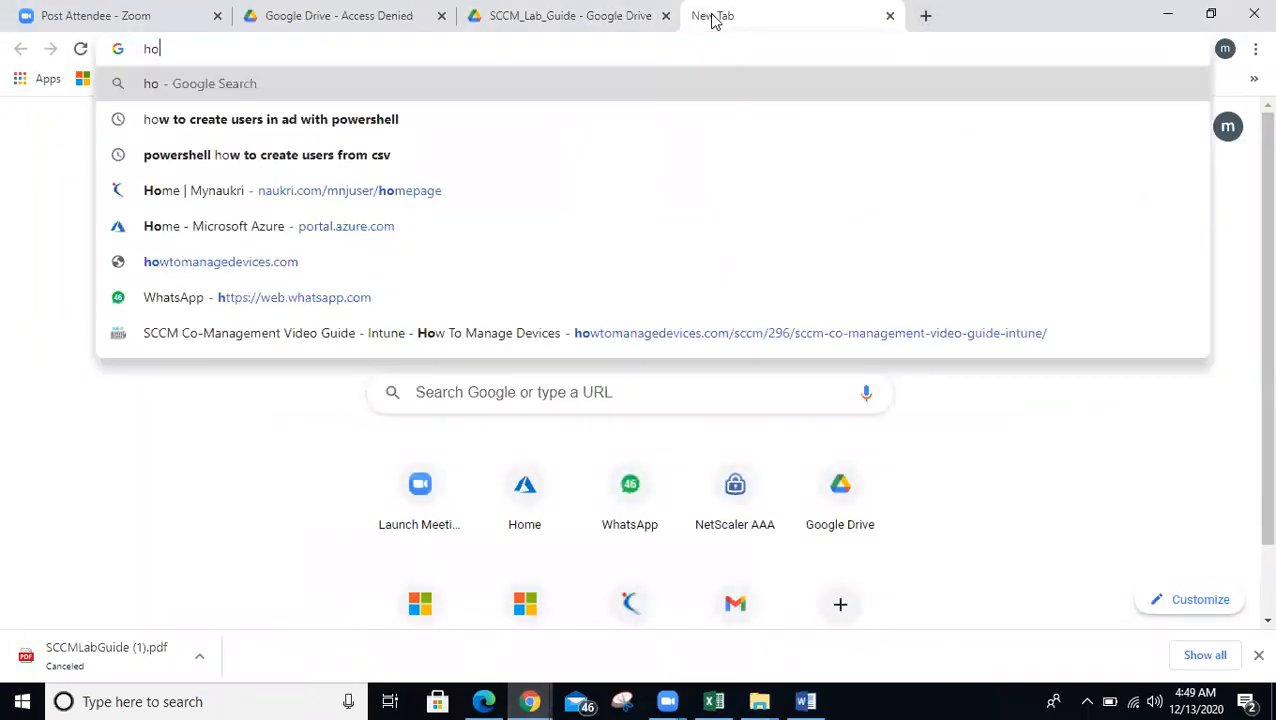
pyautogui.write('w much ra')
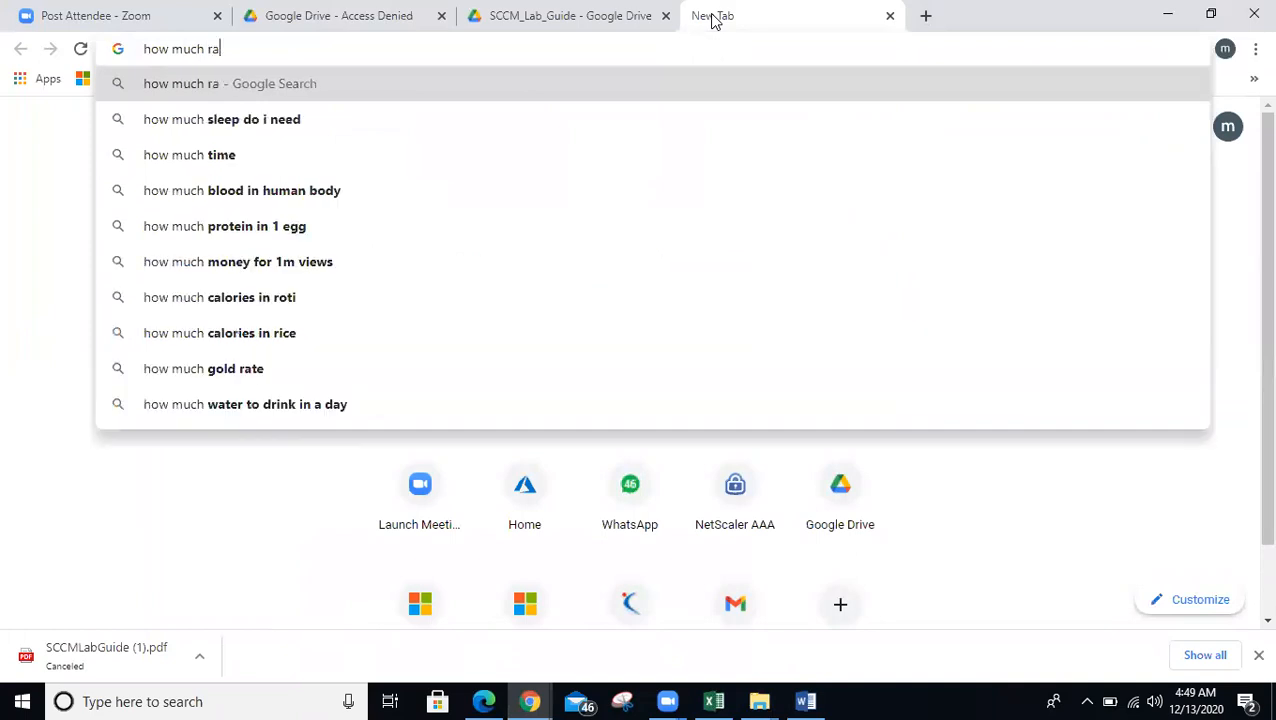
pyautogui.press('BackSpace')
pyautogui.press('BackSpace')
pyautogui.press('BackSpace')
pyautogui.press('BackSpace')
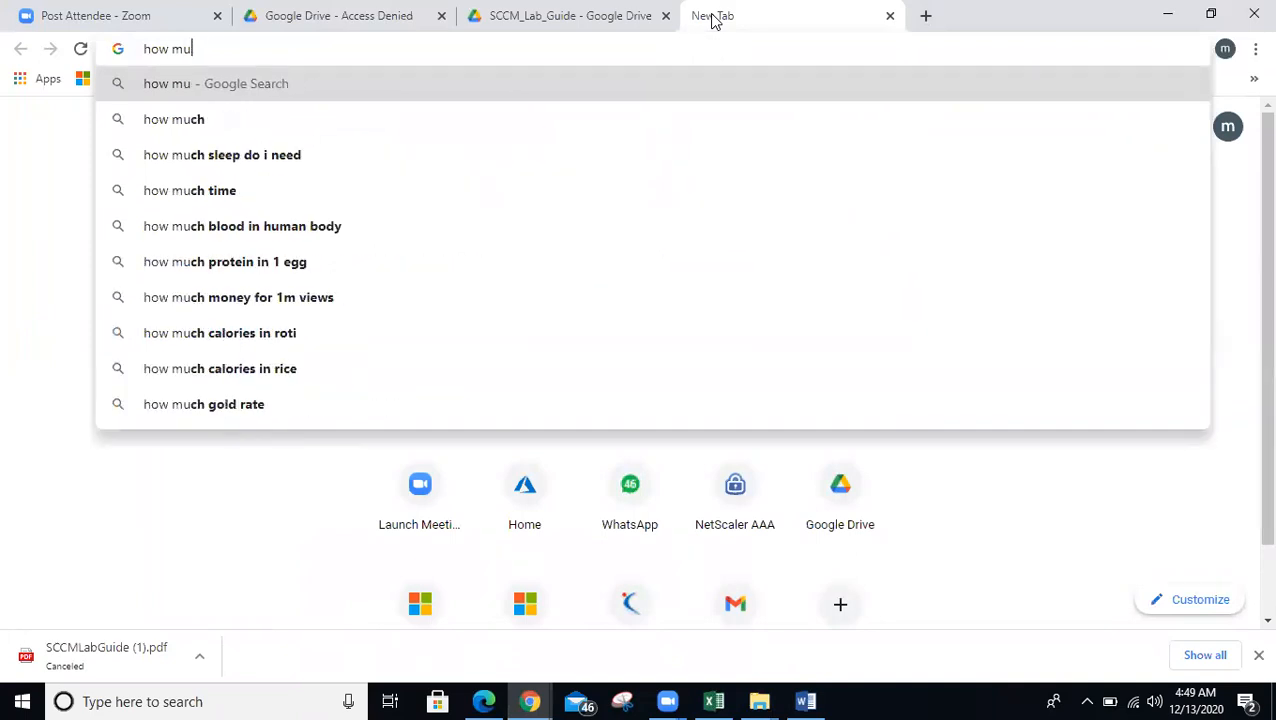
pyautogui.press('BackSpace')
pyautogui.press('BackSpace')
pyautogui.press('BackSpace')
pyautogui.press('BackSpace')
pyautogui.press('BackSpace')
pyautogui.press('BackSpace')
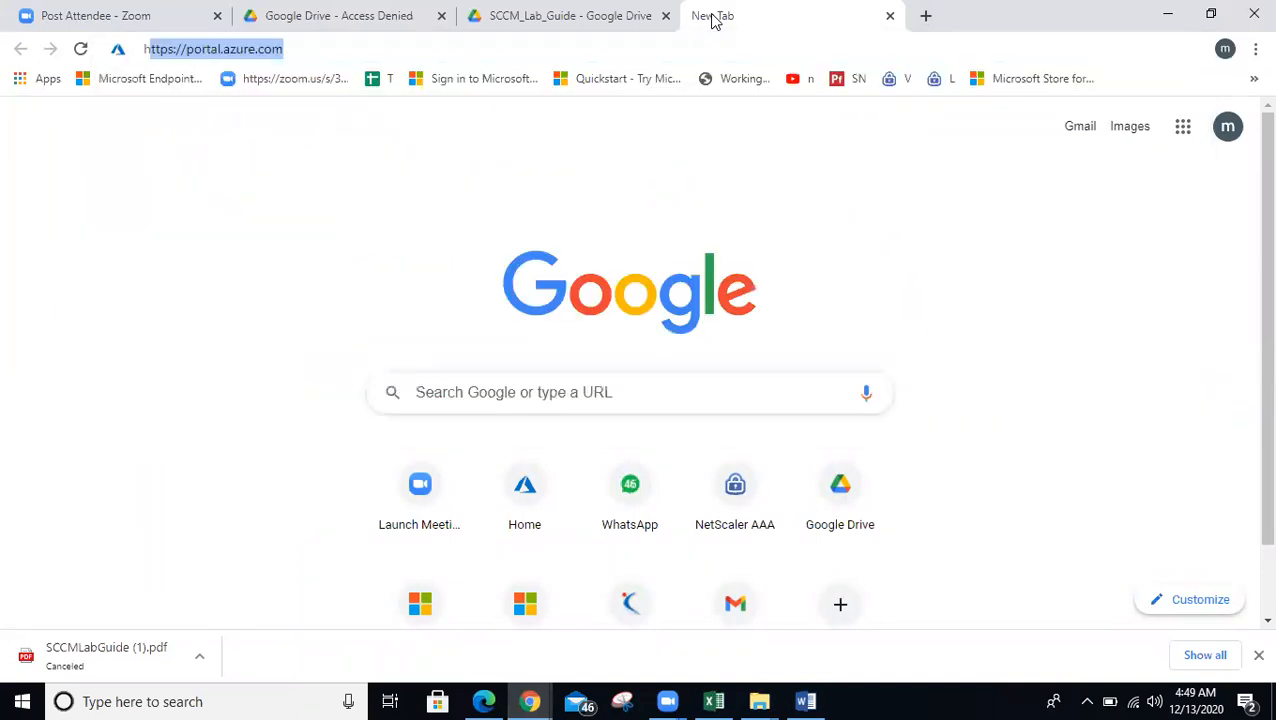
pyautogui.write('how to find computer modl')
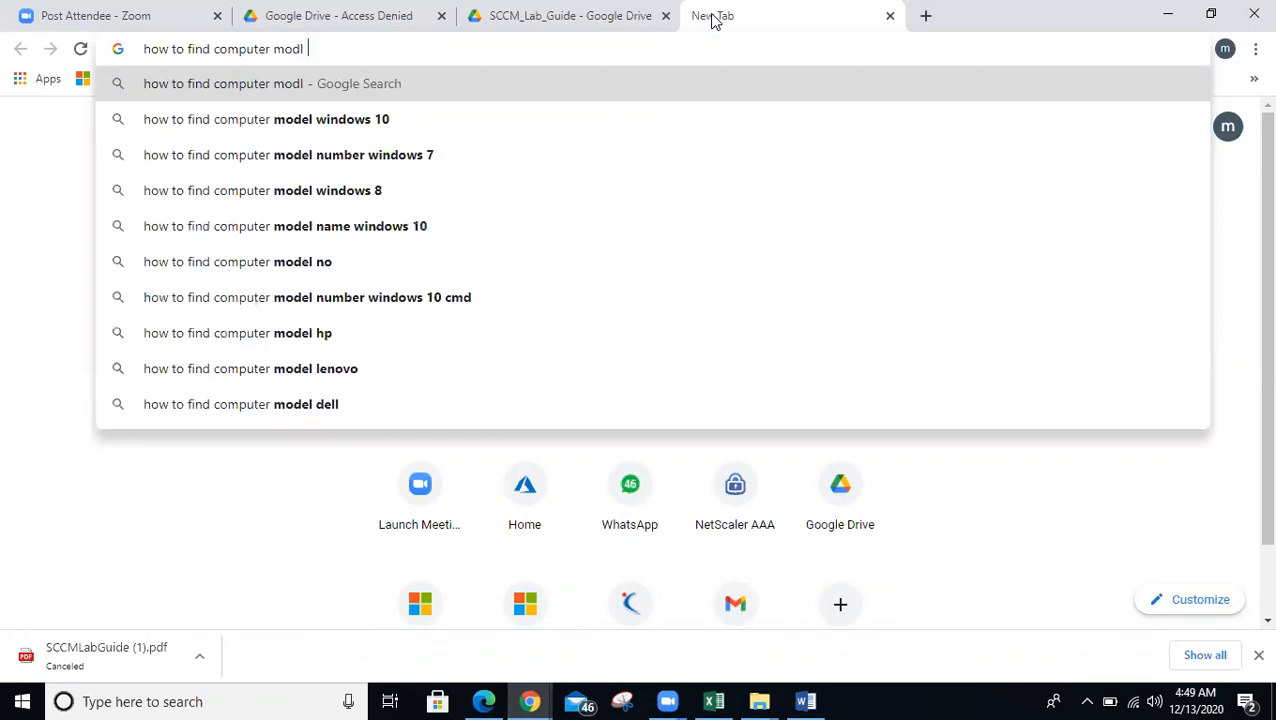
pyautogui.press('BackSpace')
pyautogui.press('BackSpace')
pyautogui.write('el')
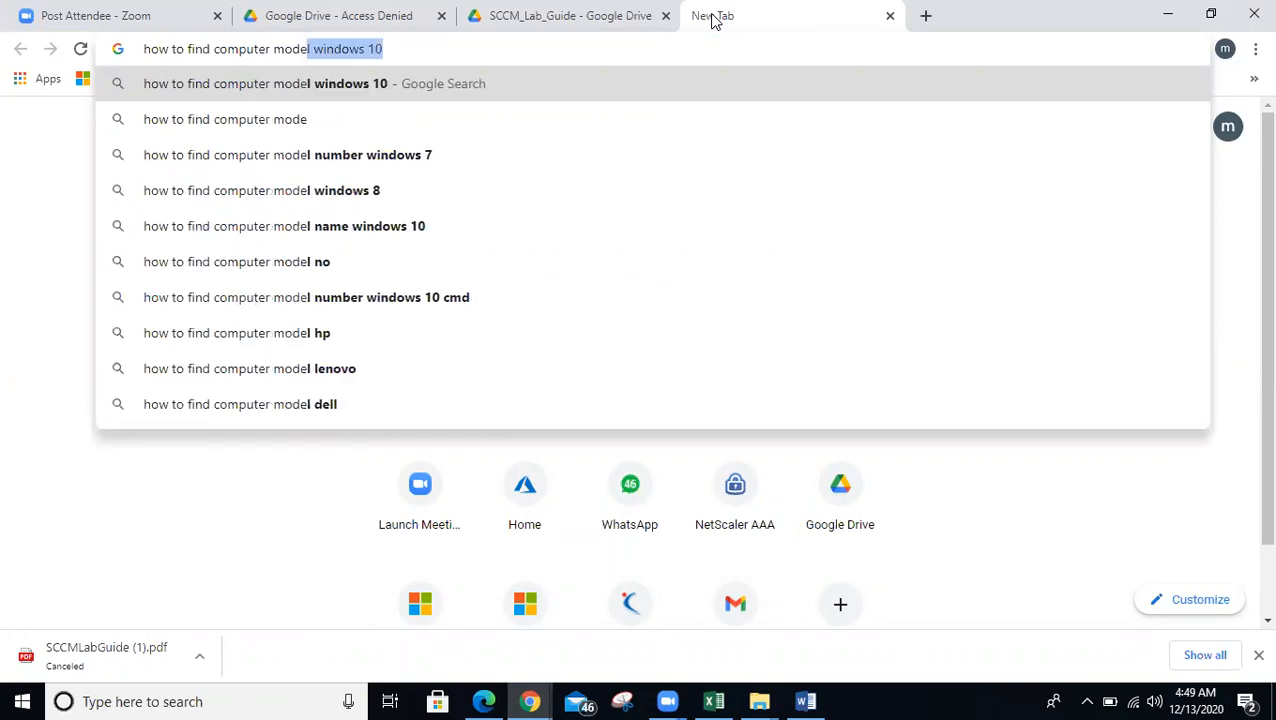
pyautogui.write(' f')
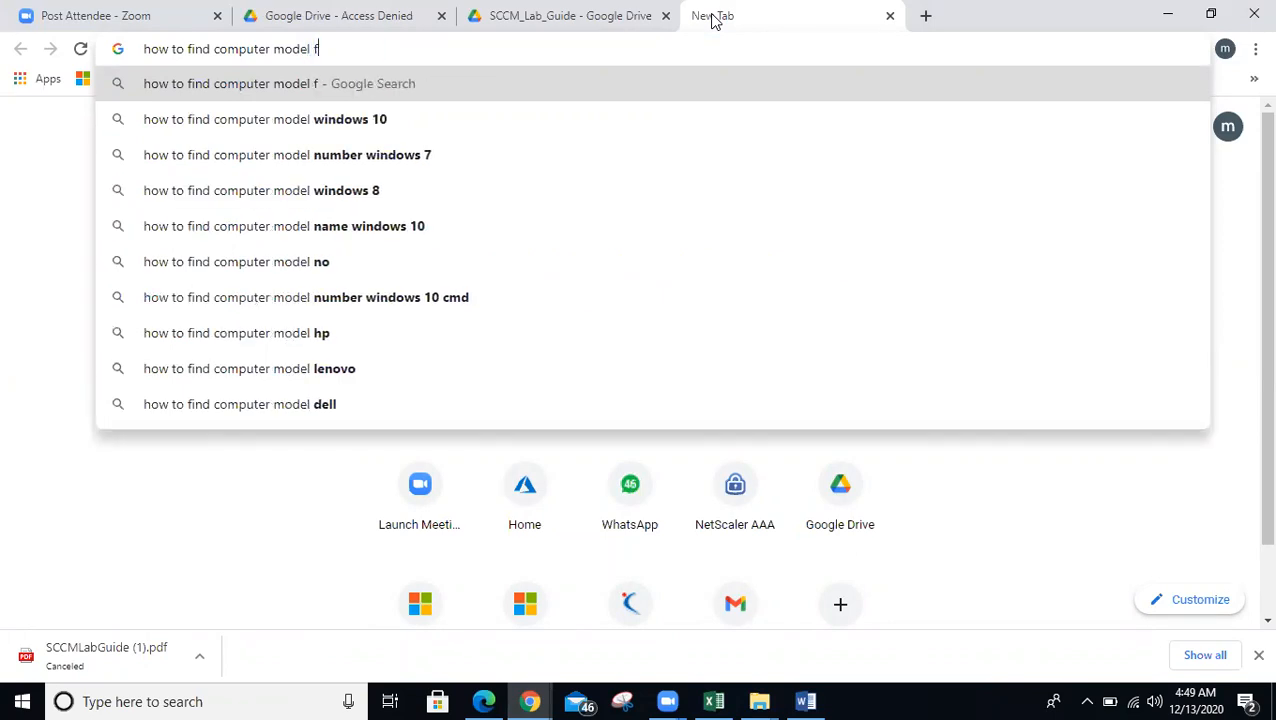
pyautogui.write('romwmi')
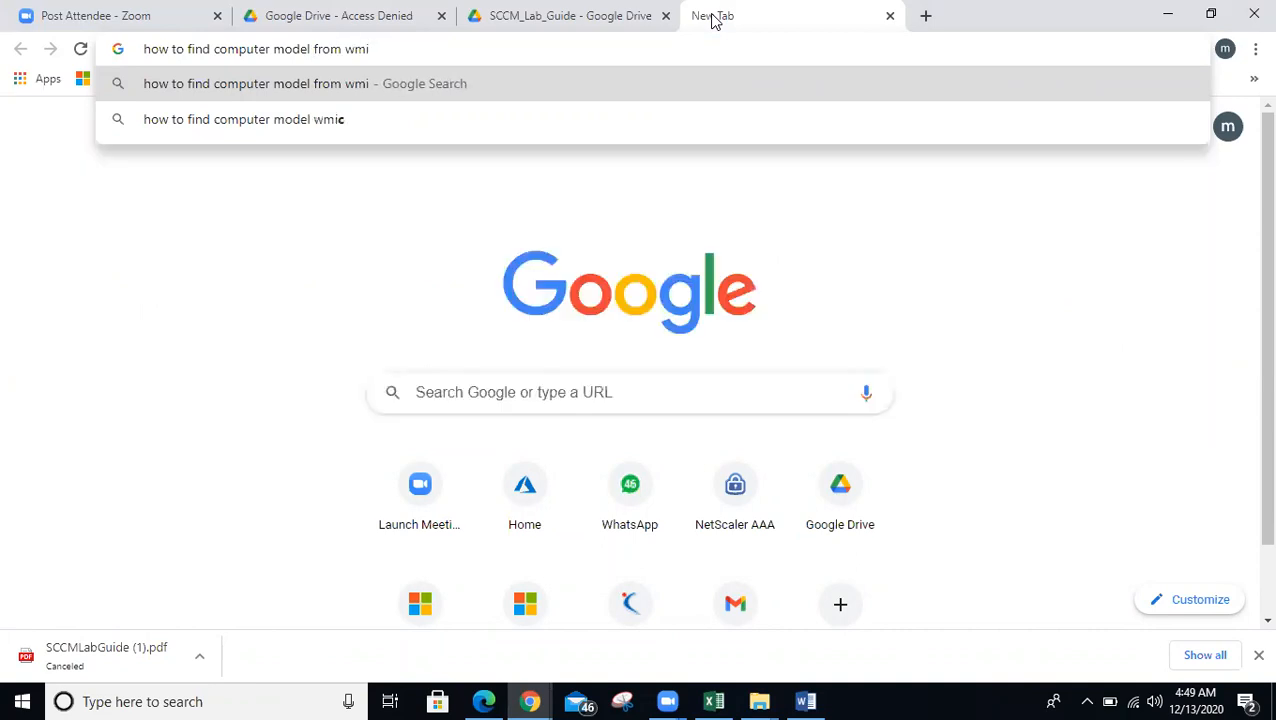
pyautogui.press('Return')
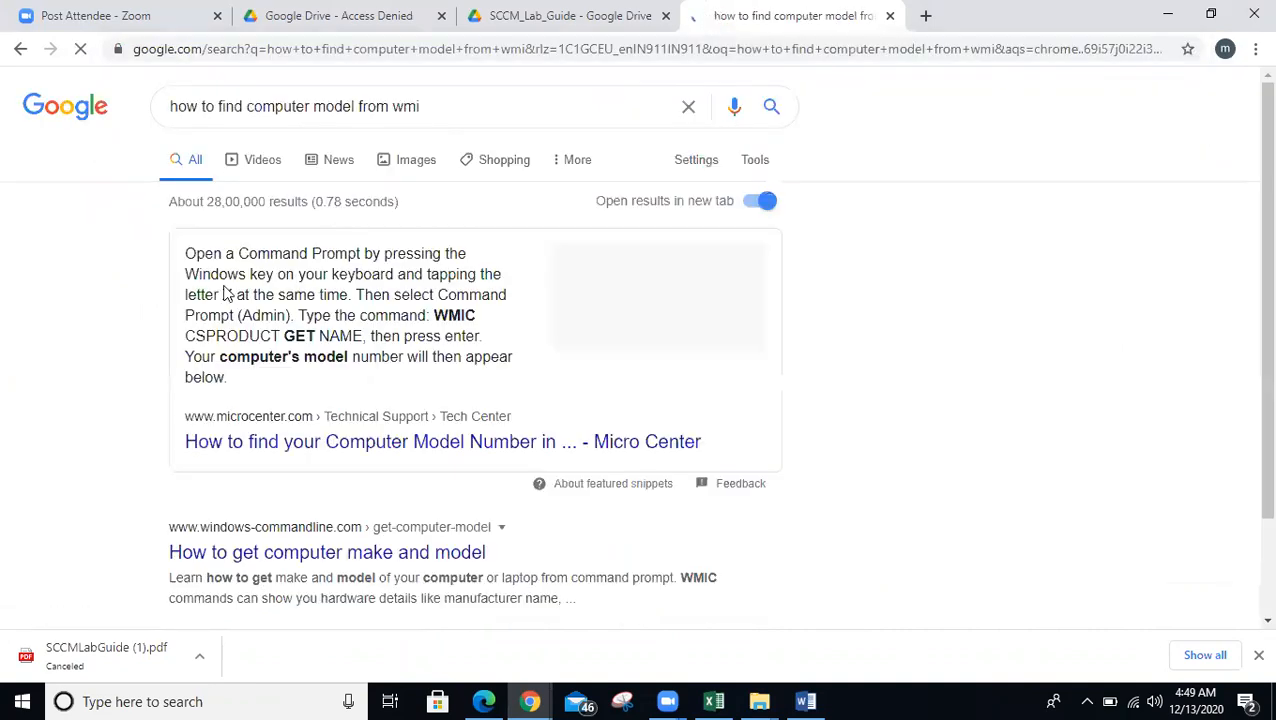
# - Highlight the WMIC CSPRODUCT GET NAME command in the featured result
pyautogui.moveTo(432, 315); pyautogui.dragTo(365, 336)
pyautogui.click(365, 336)
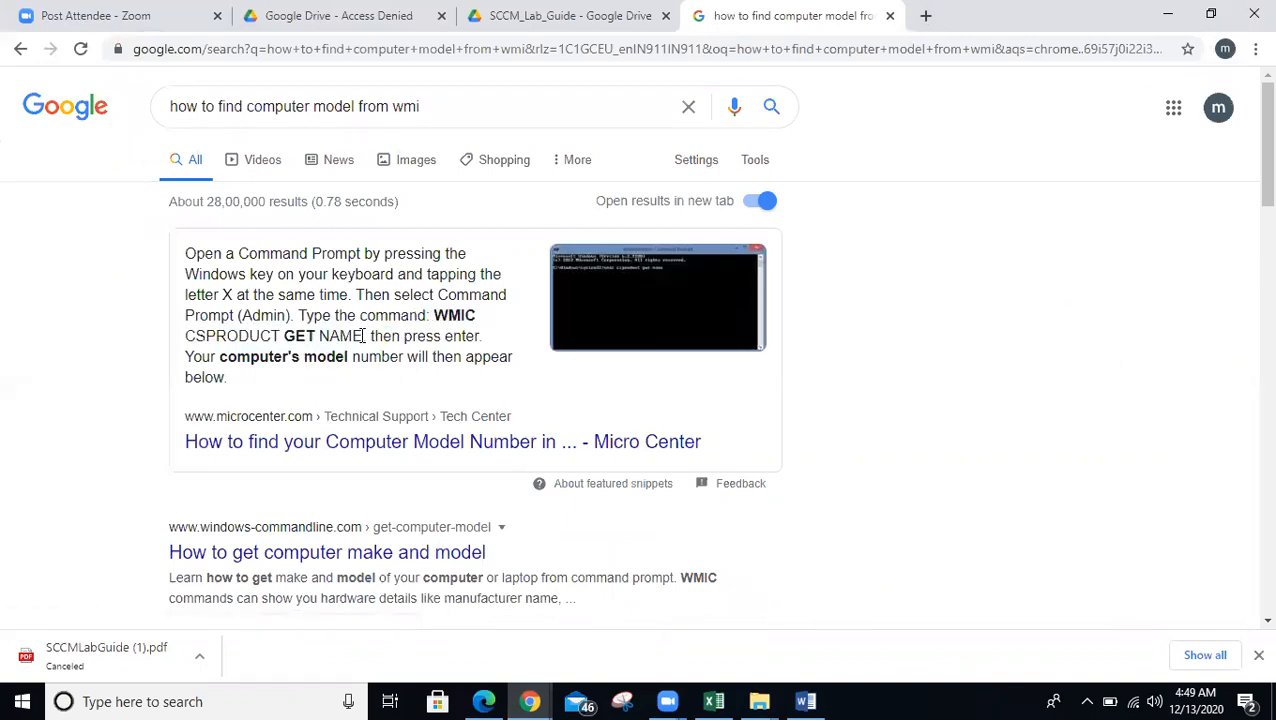
pyautogui.moveTo(435, 315); pyautogui.dragTo(361, 338)
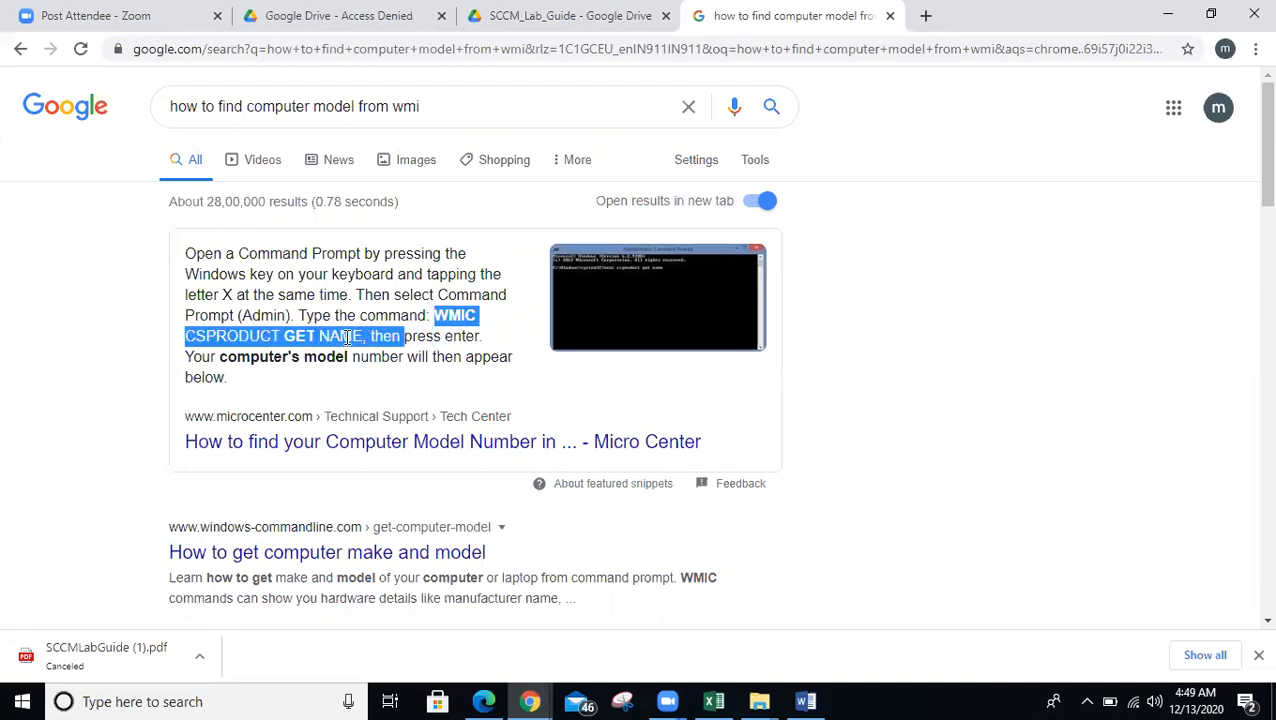
pyautogui.click(347, 337)
# - Open Command Prompt as administrator from Start search and approve the UAC prompt
pyautogui.click(33, 699)
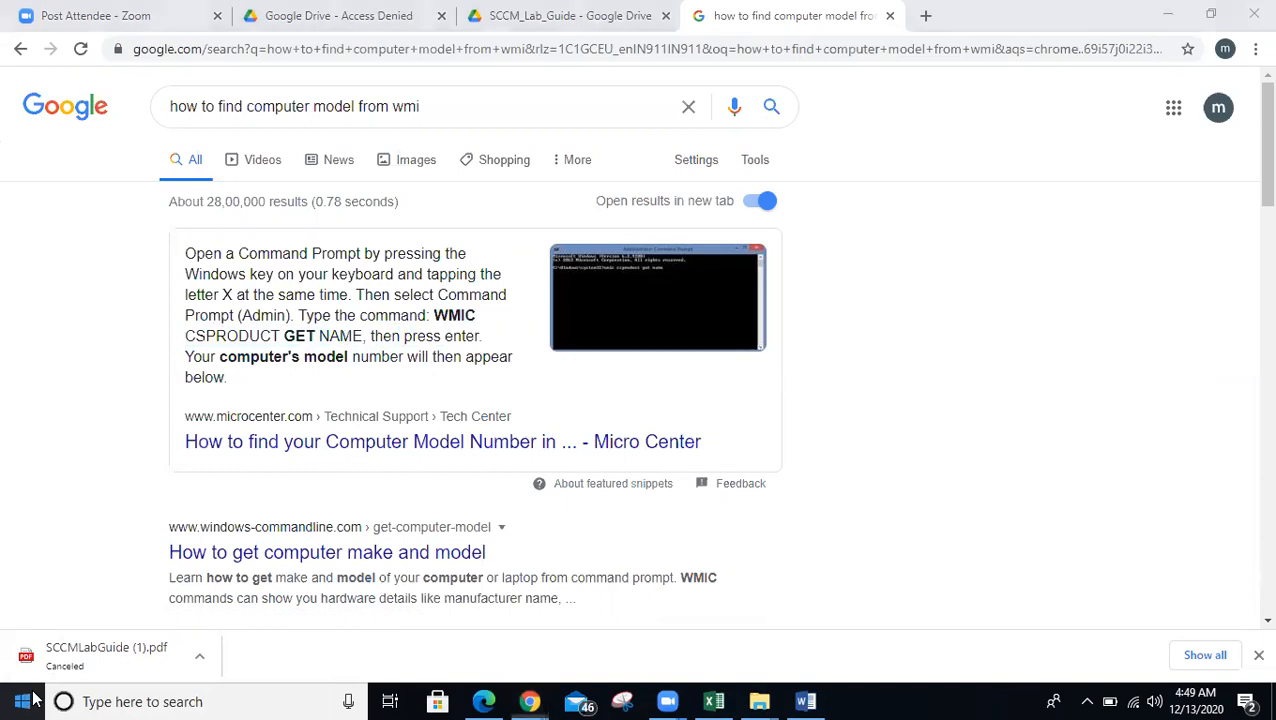
pyautogui.rightClick(33, 699)
pyautogui.press('Escape')
pyautogui.click(22, 699)
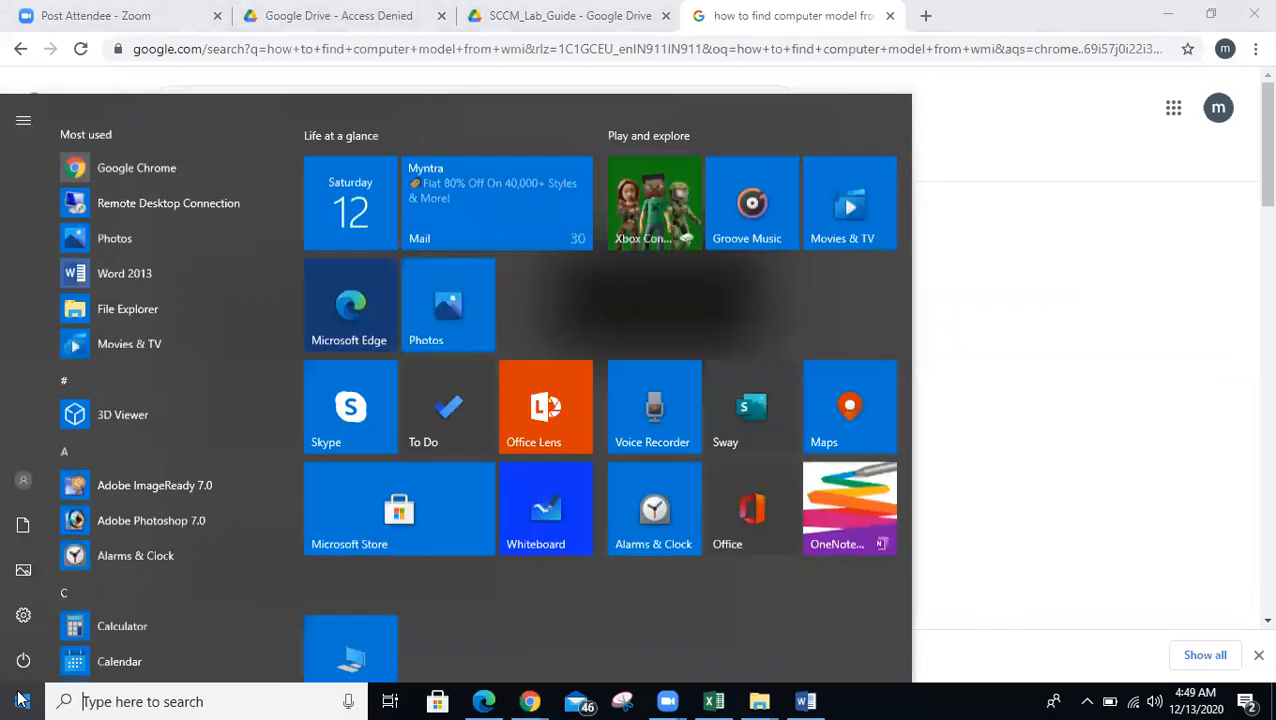
pyautogui.write('cmd')
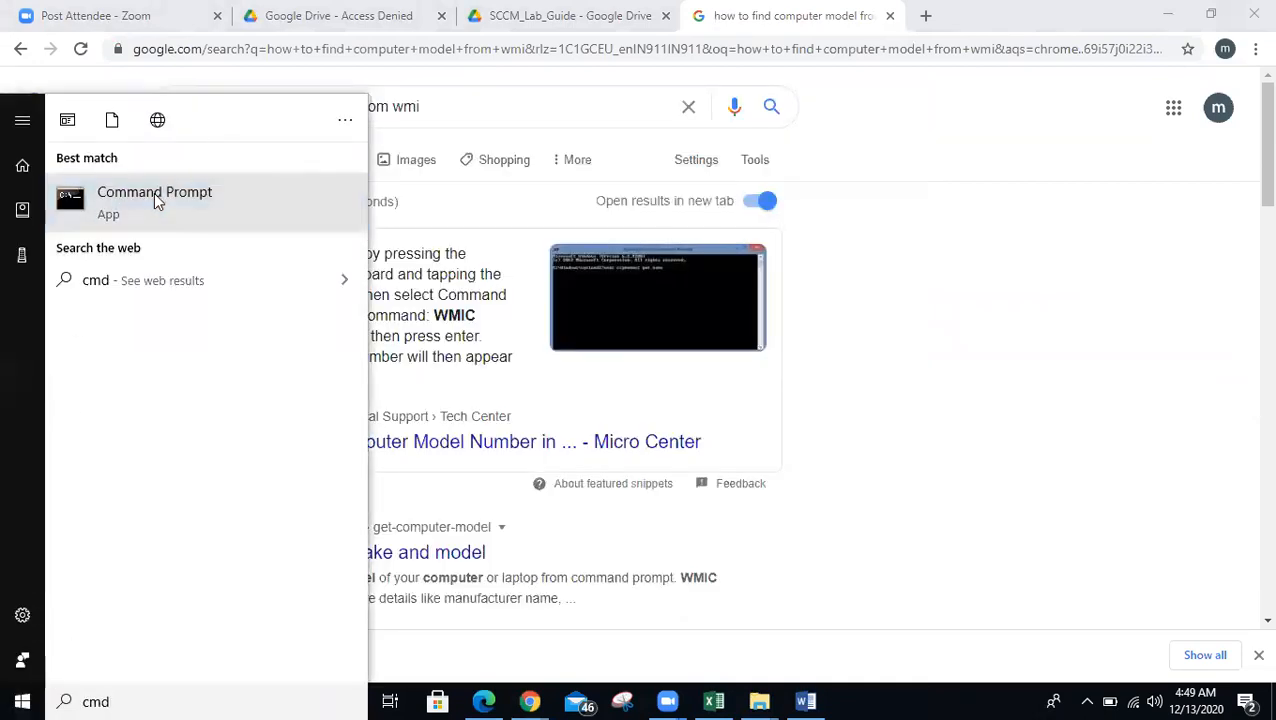
pyautogui.rightClick(157, 201)
pyautogui.click(207, 218)
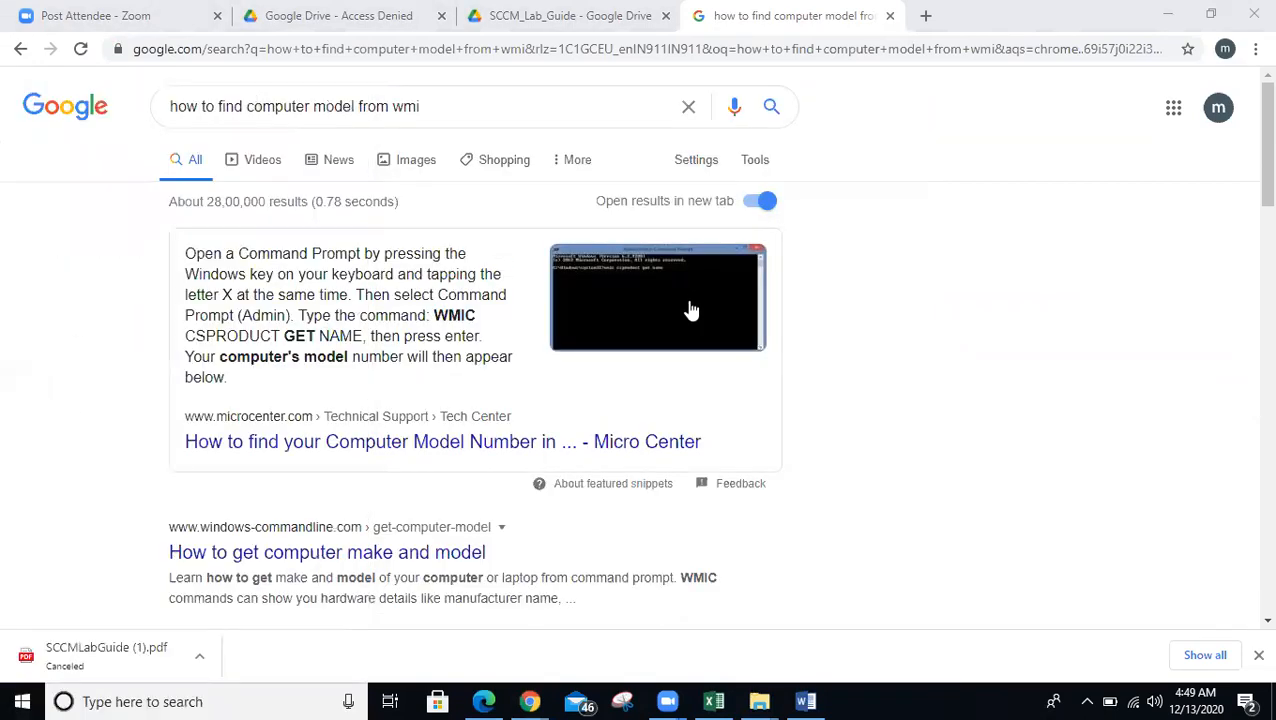
pyautogui.click(691, 310)
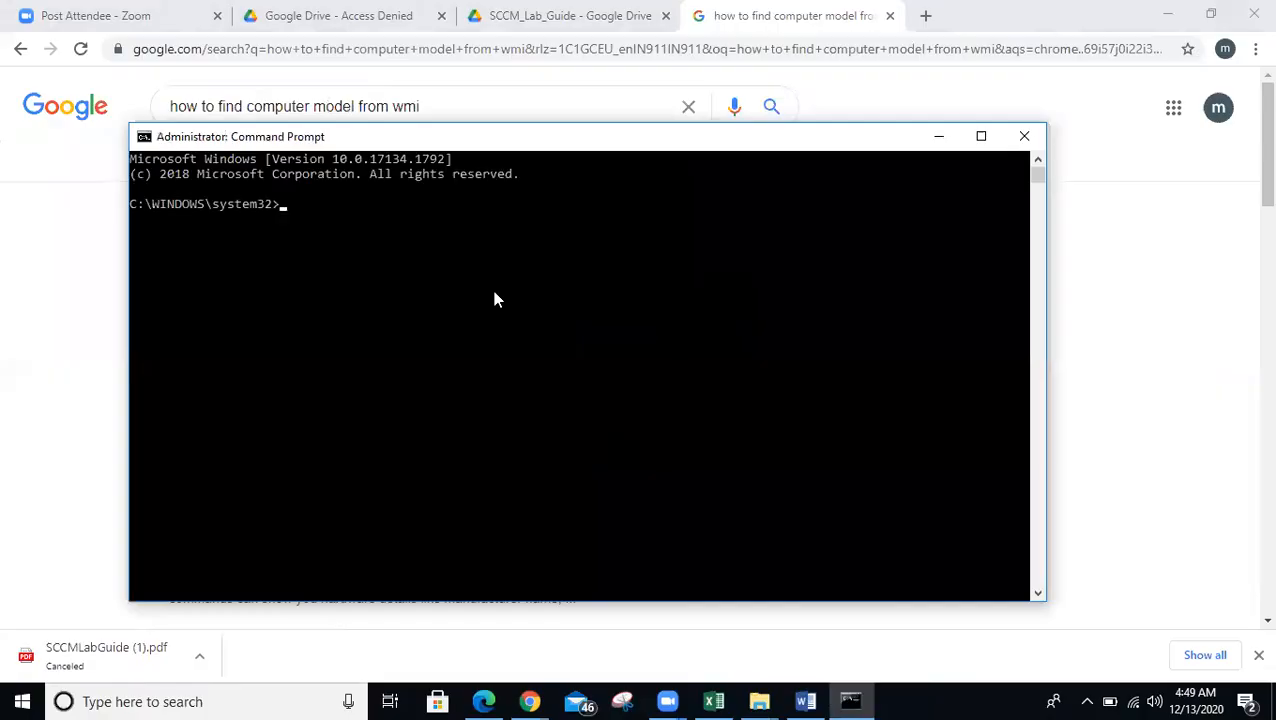
# - Run 'wmic csproduct get name' to show the model name 20157
pyautogui.moveTo(421, 140); pyautogui.dragTo(805, 190)
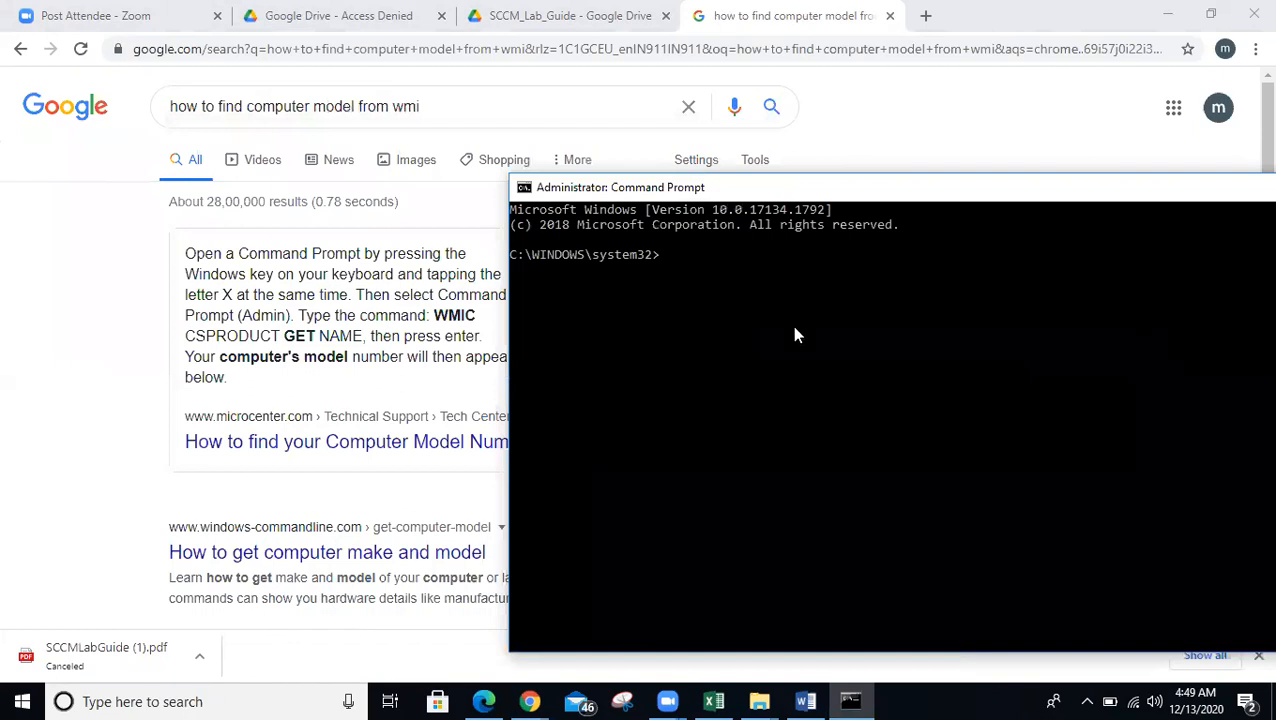
pyautogui.write('wmic csproduct ')
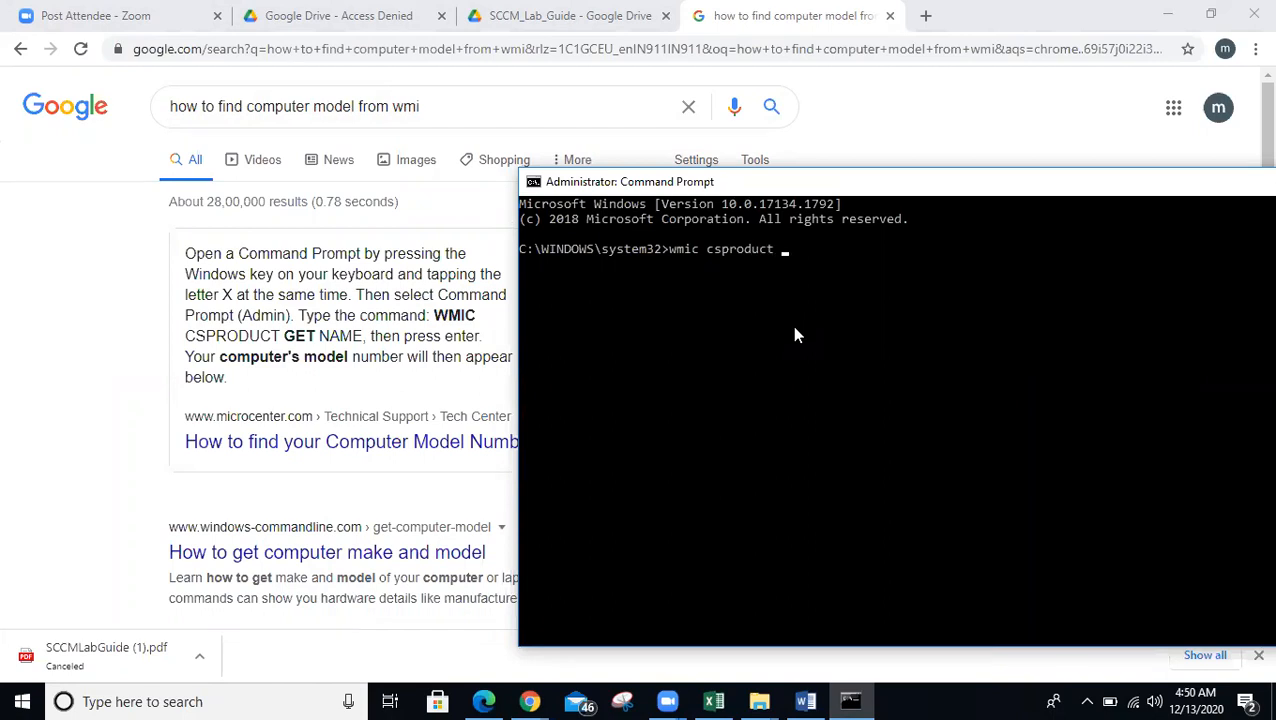
pyautogui.write('get name')
pyautogui.press('Return')
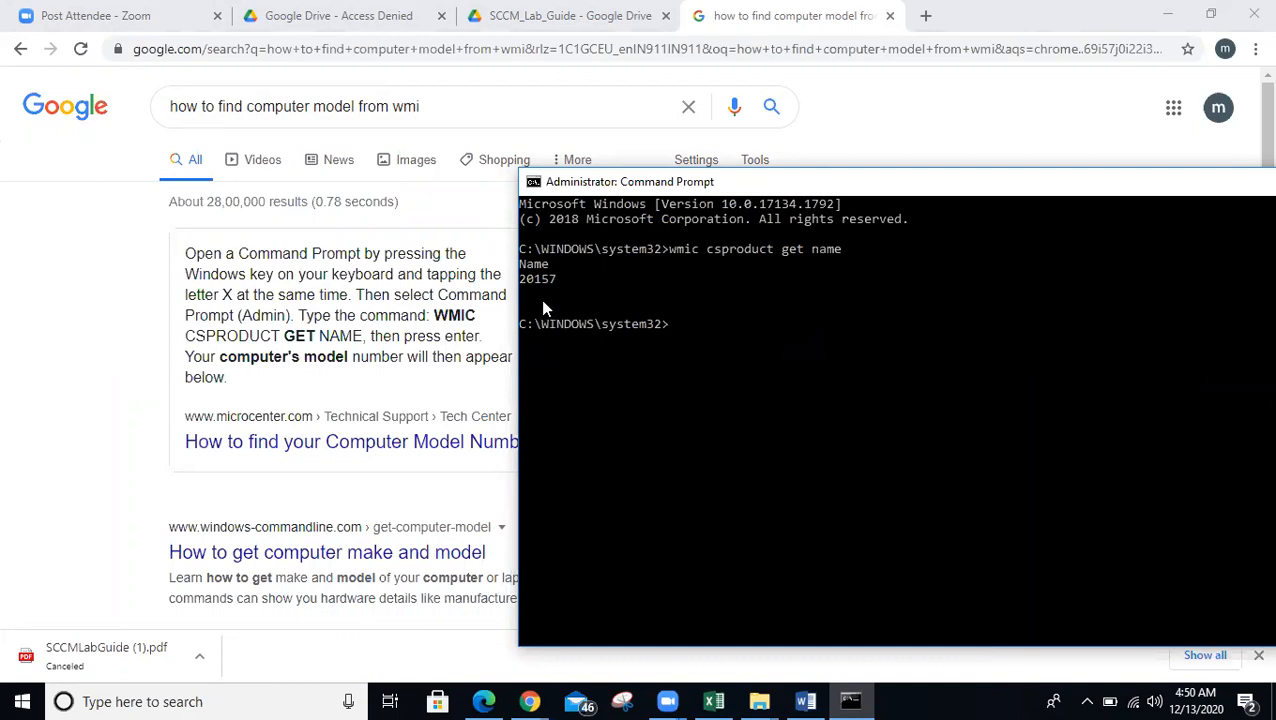
# - Replace the Google query with 'wmi to get serial number' via the suggestion and search
pyautogui.click(378, 106)
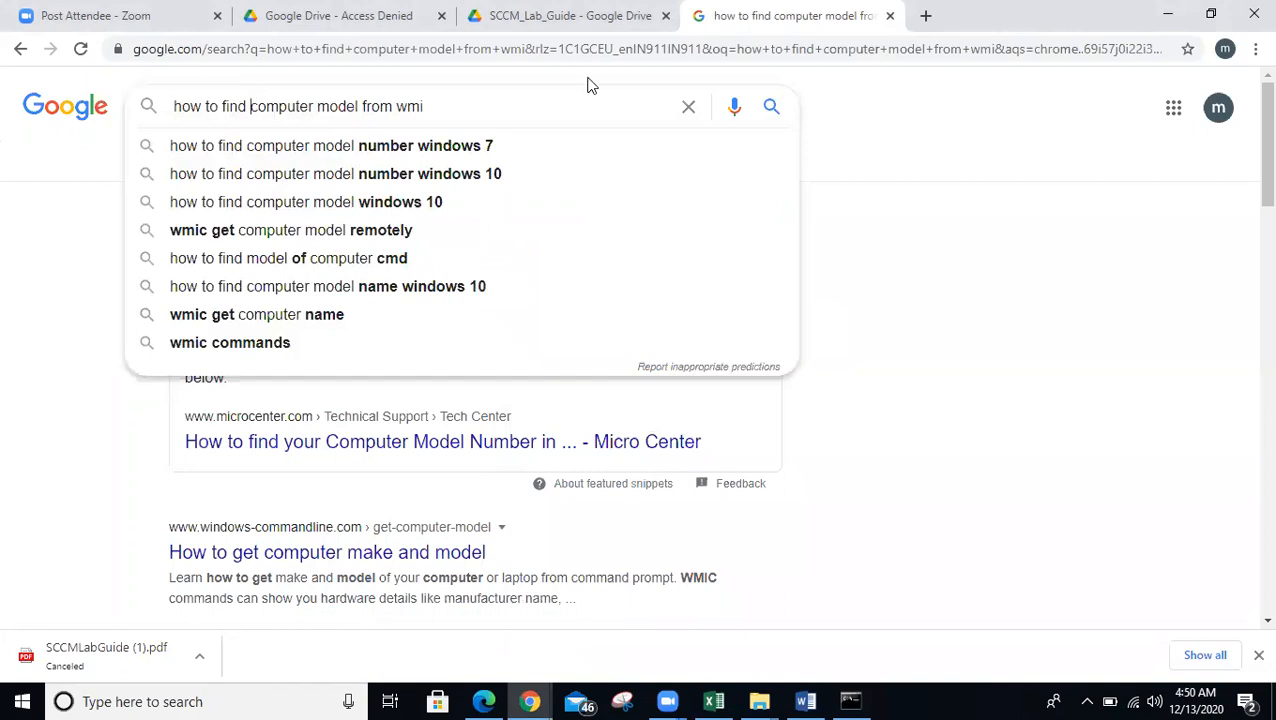
pyautogui.click(527, 105)
pyautogui.hotkey('ctrl', 'a')
pyautogui.write('w')
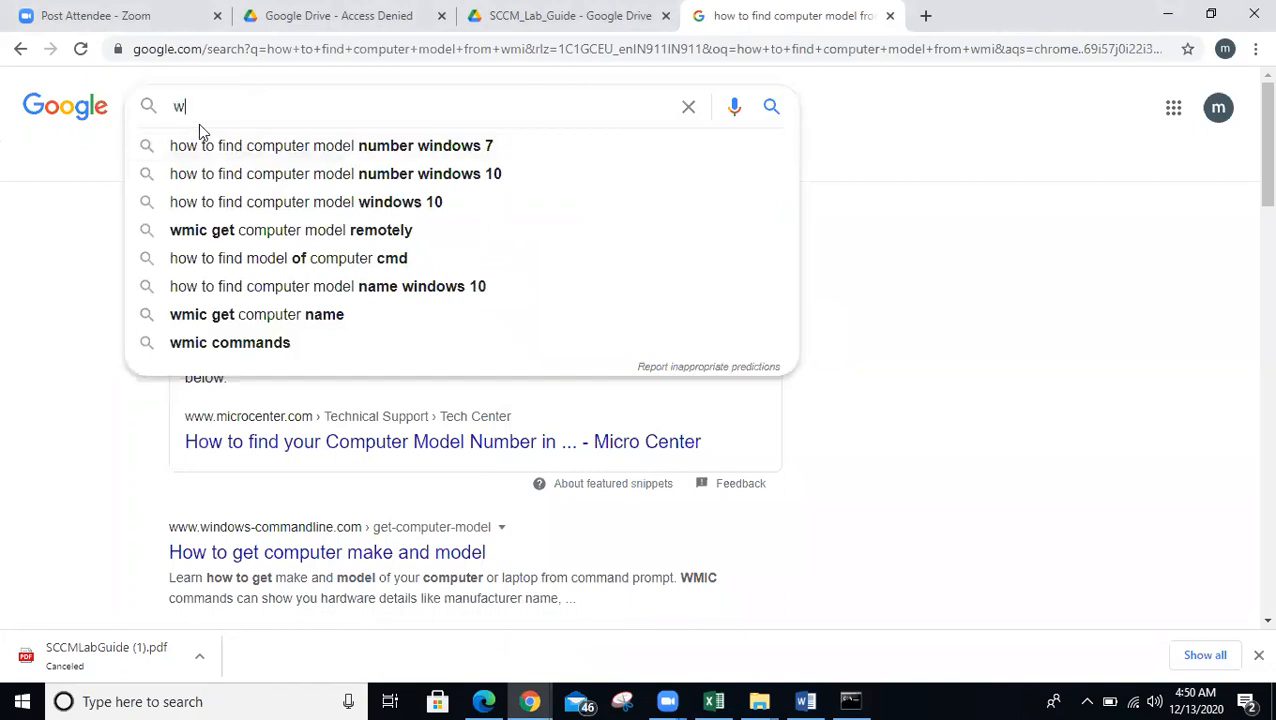
pyautogui.write('mi to')
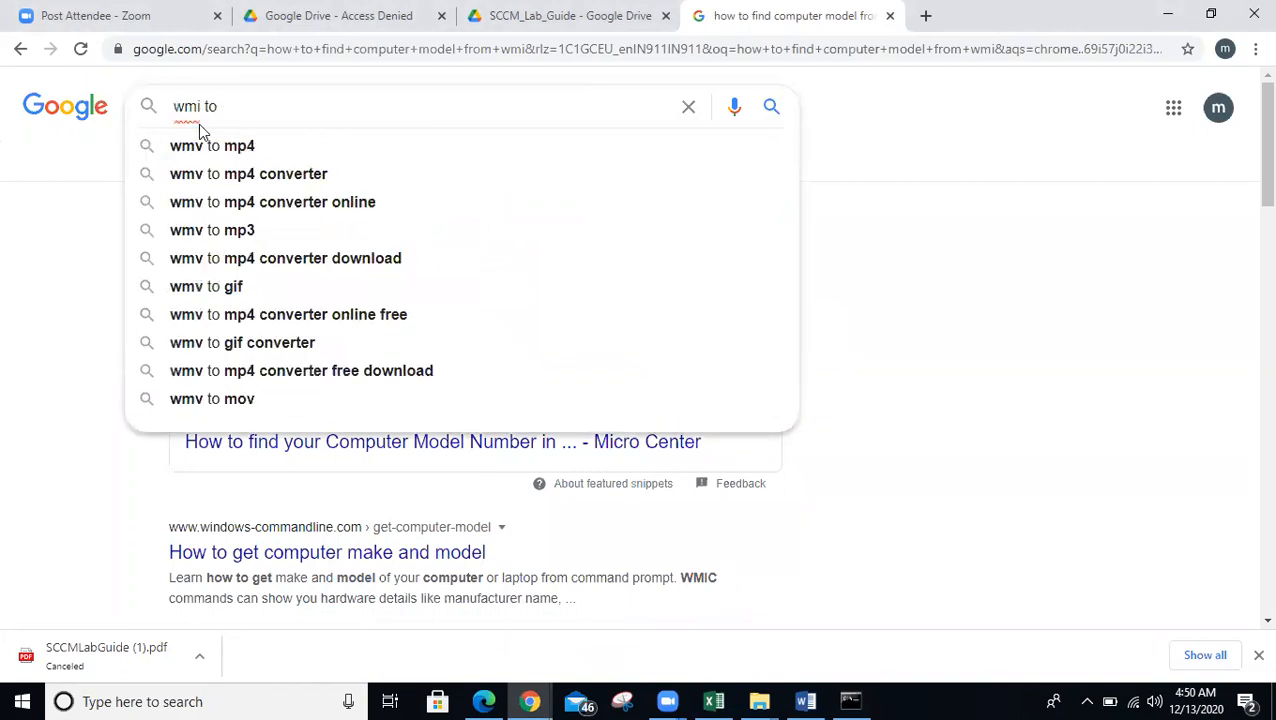
pyautogui.write(' get the')
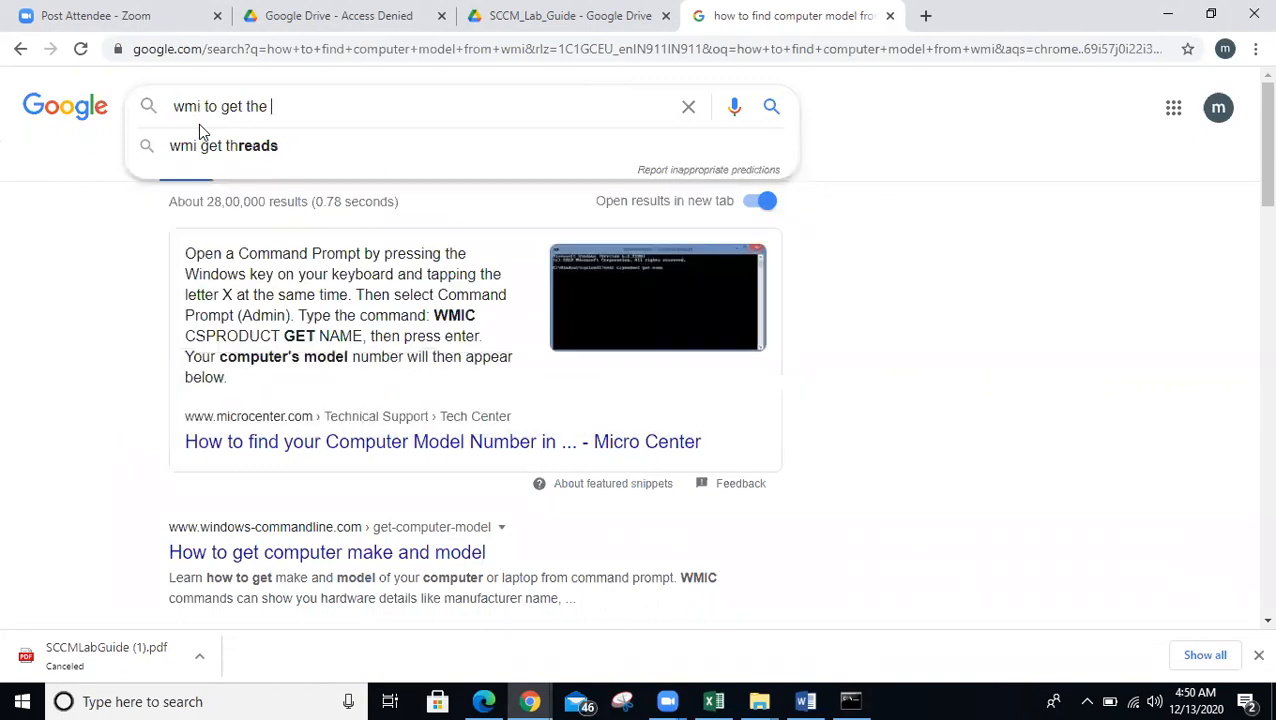
pyautogui.press('BackSpace')
pyautogui.press('BackSpace')
pyautogui.press('BackSpace')
pyautogui.press('BackSpace')
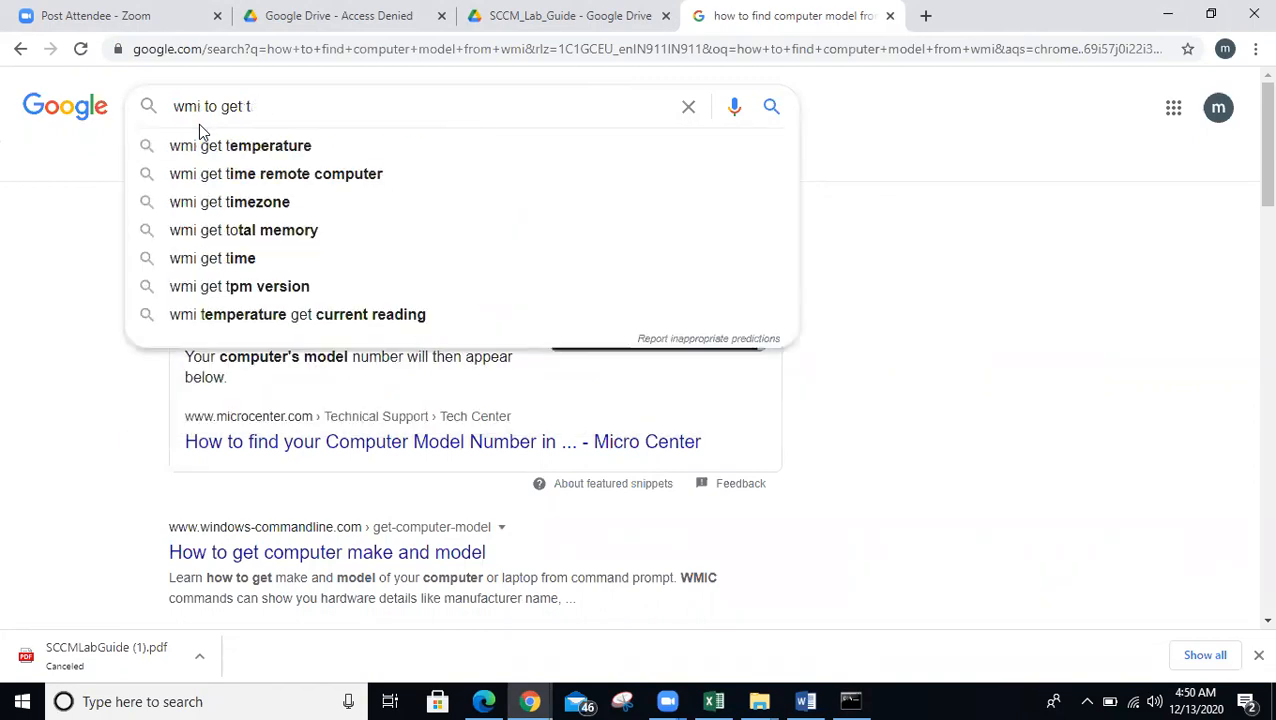
pyautogui.press('Down')
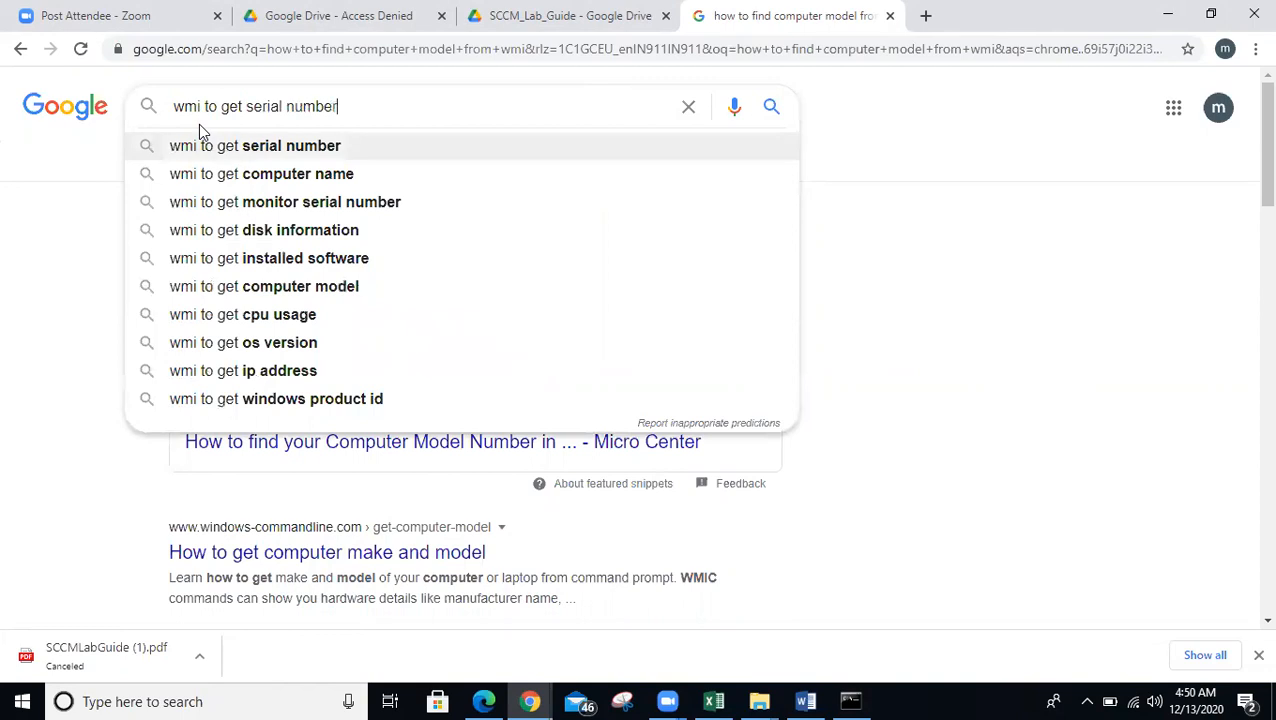
pyautogui.press('Return')
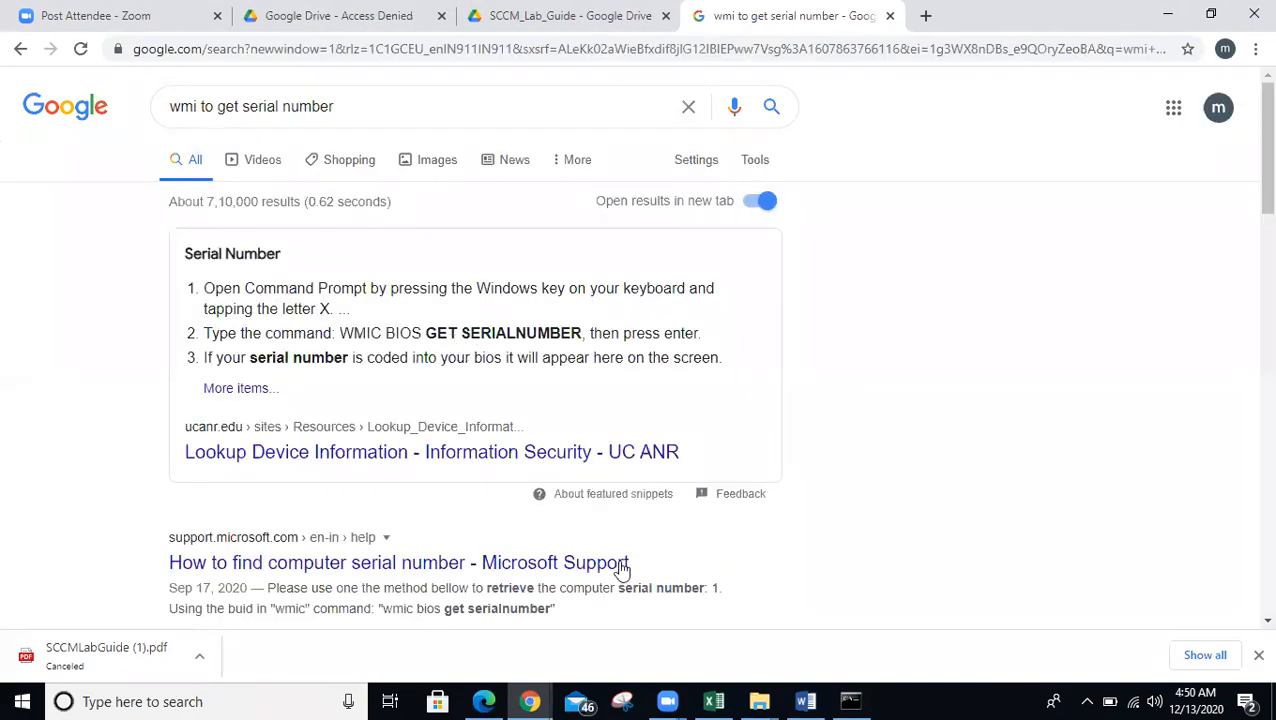
# - Run 'wmic bios get serialnumber' in Command Prompt to show the BIOS serial number
pyautogui.click(850, 701)
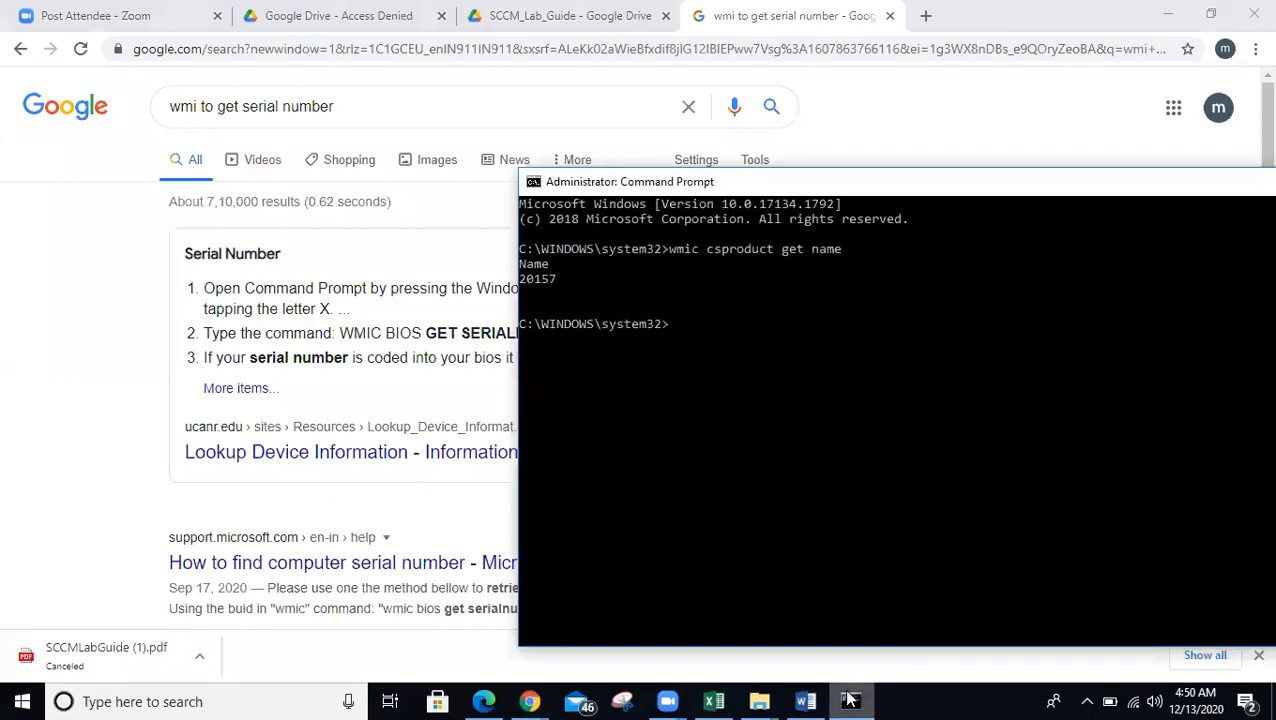
pyautogui.moveTo(760, 181); pyautogui.dragTo(902, 173)
pyautogui.click(874, 373)
pyautogui.write('wmi')
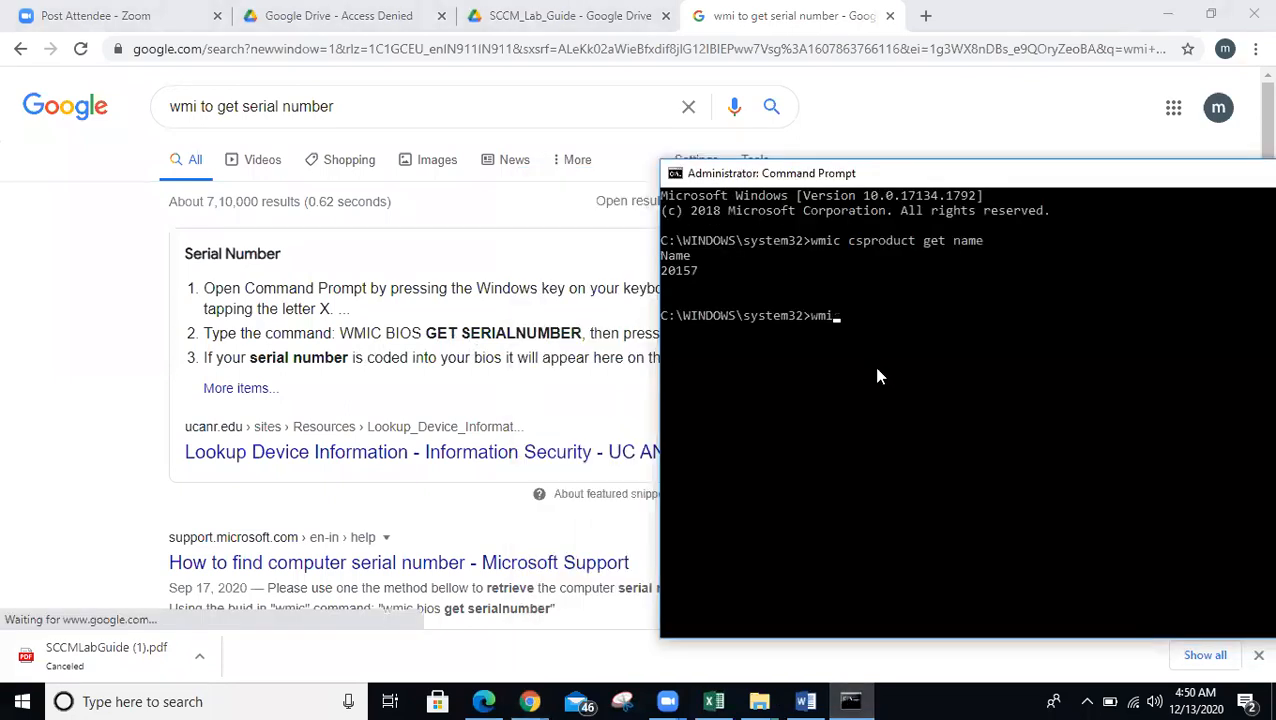
pyautogui.write('c get')
pyautogui.press('BackSpace')
pyautogui.press('BackSpace')
pyautogui.press('BackSpace')
pyautogui.write('b')
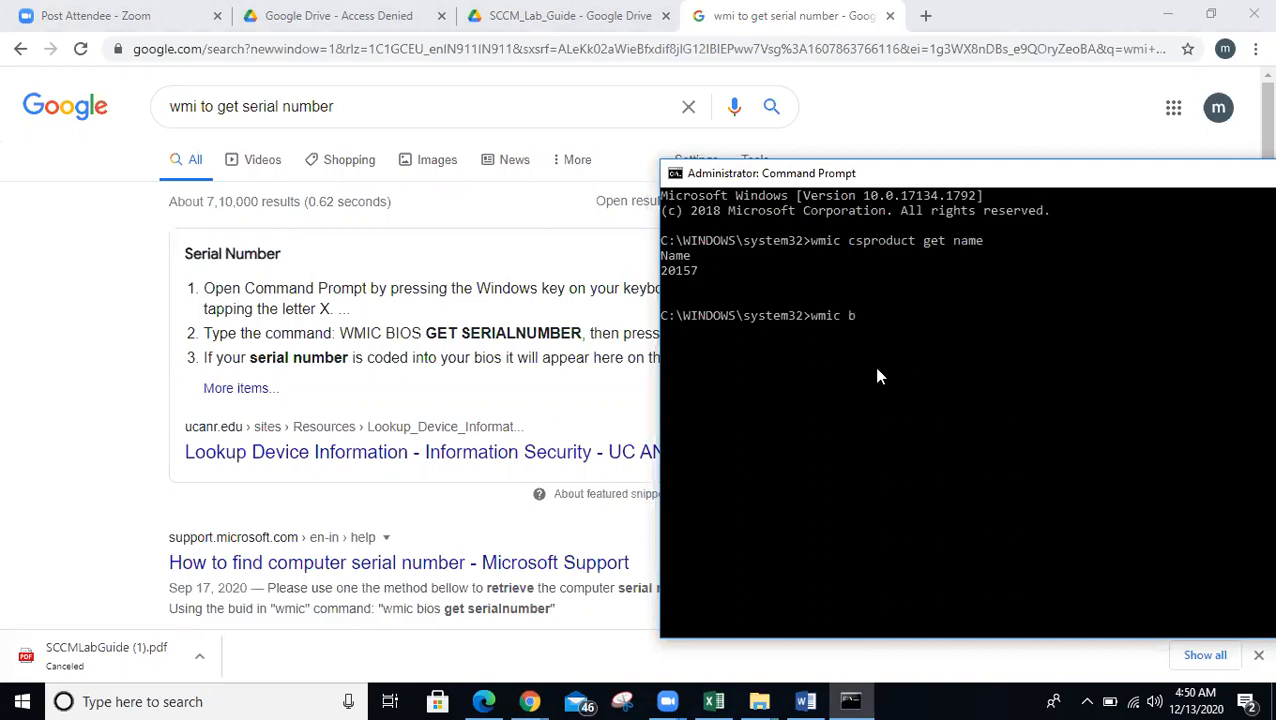
pyautogui.write('ios get serialnumber')
pyautogui.press('Return')
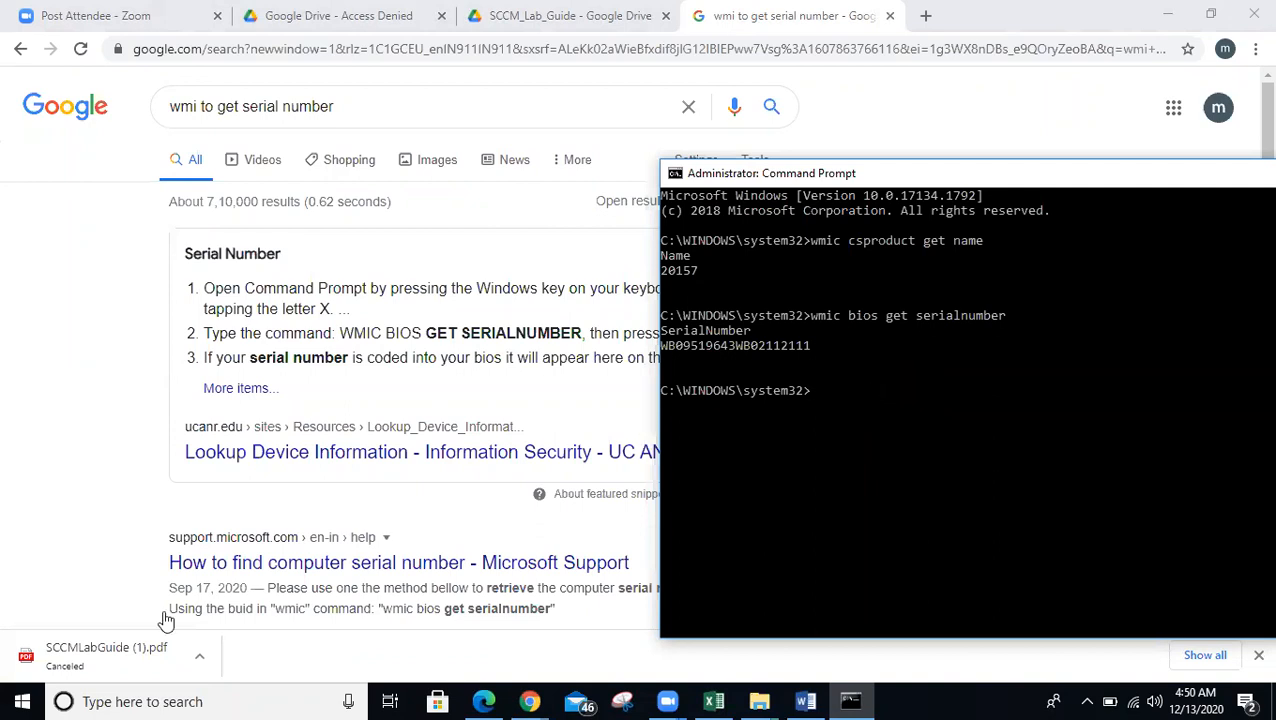
# - Launch dxdiag from Run and accept the driver-signature check to show the LENOVO 20157 report
pyautogui.rightClick(22, 701)
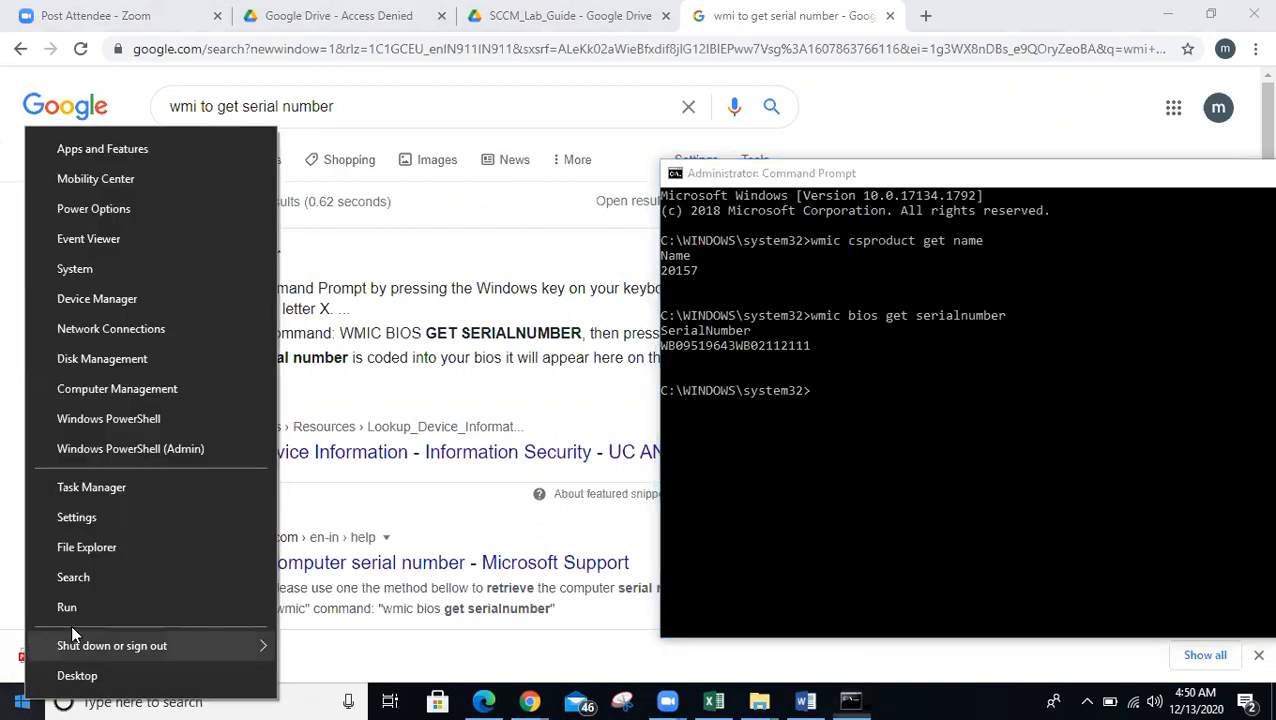
pyautogui.click(72, 609)
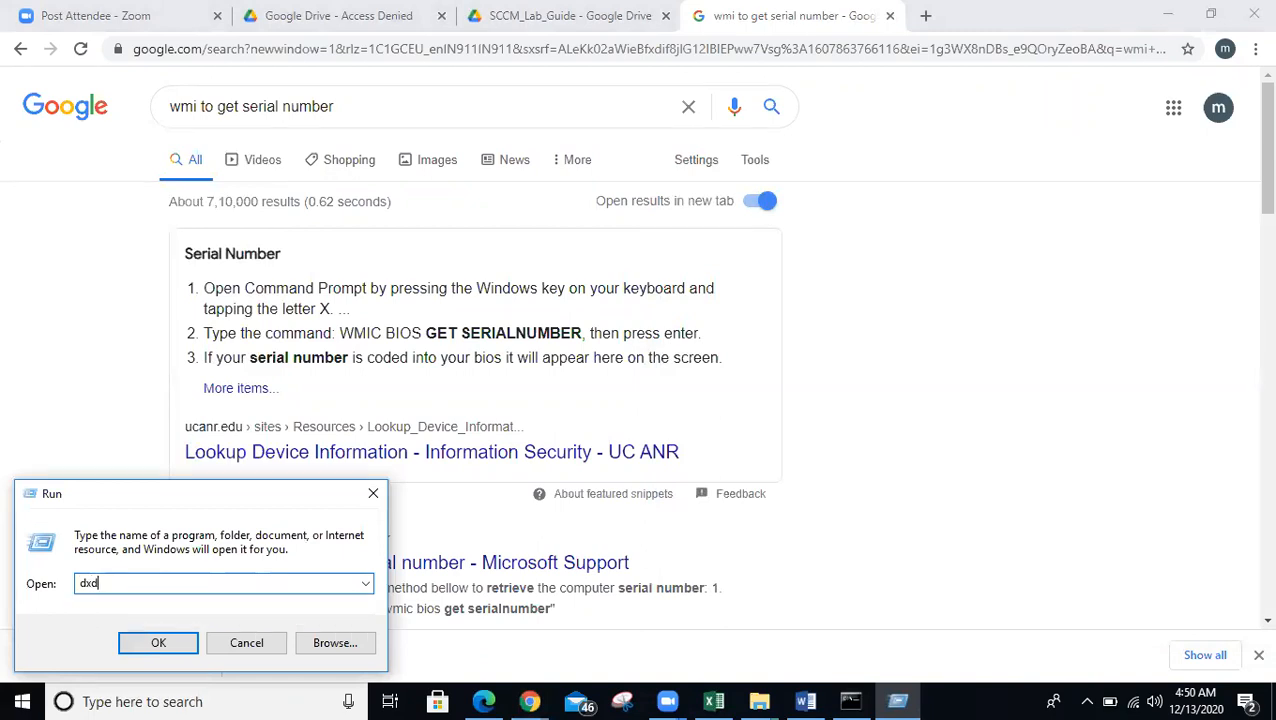
pyautogui.press('Return')
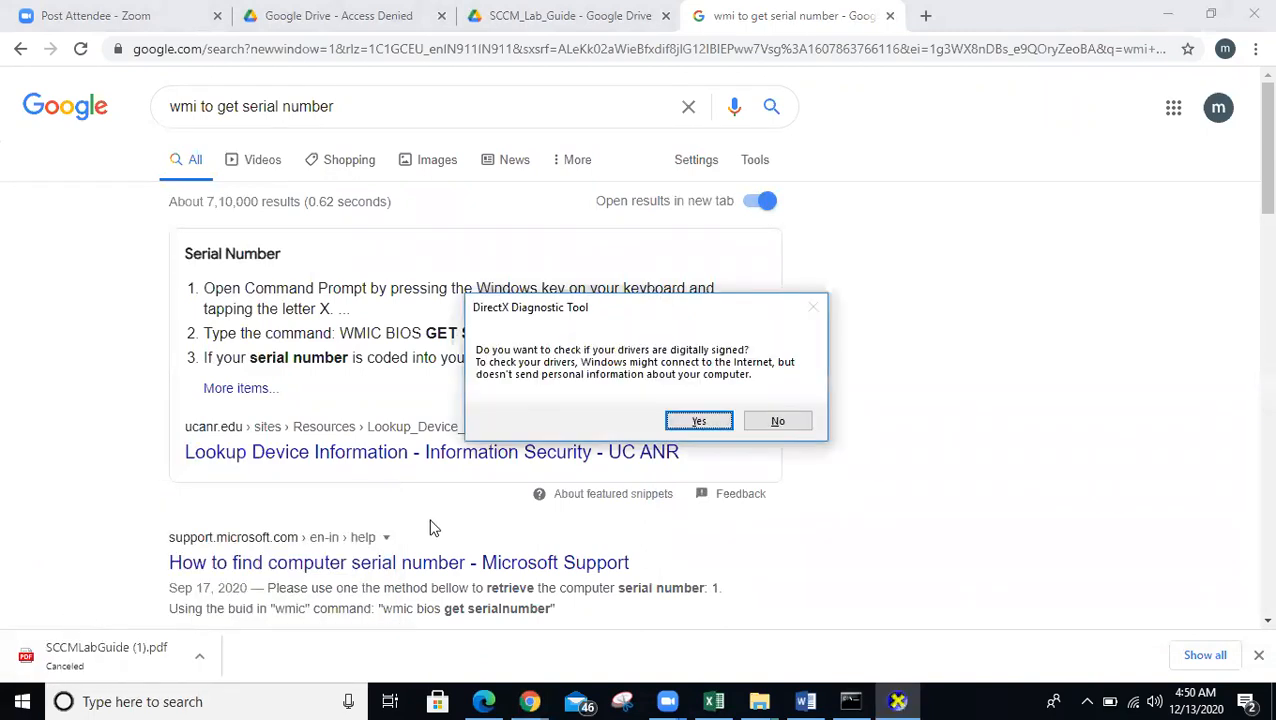
pyautogui.click(698, 421)
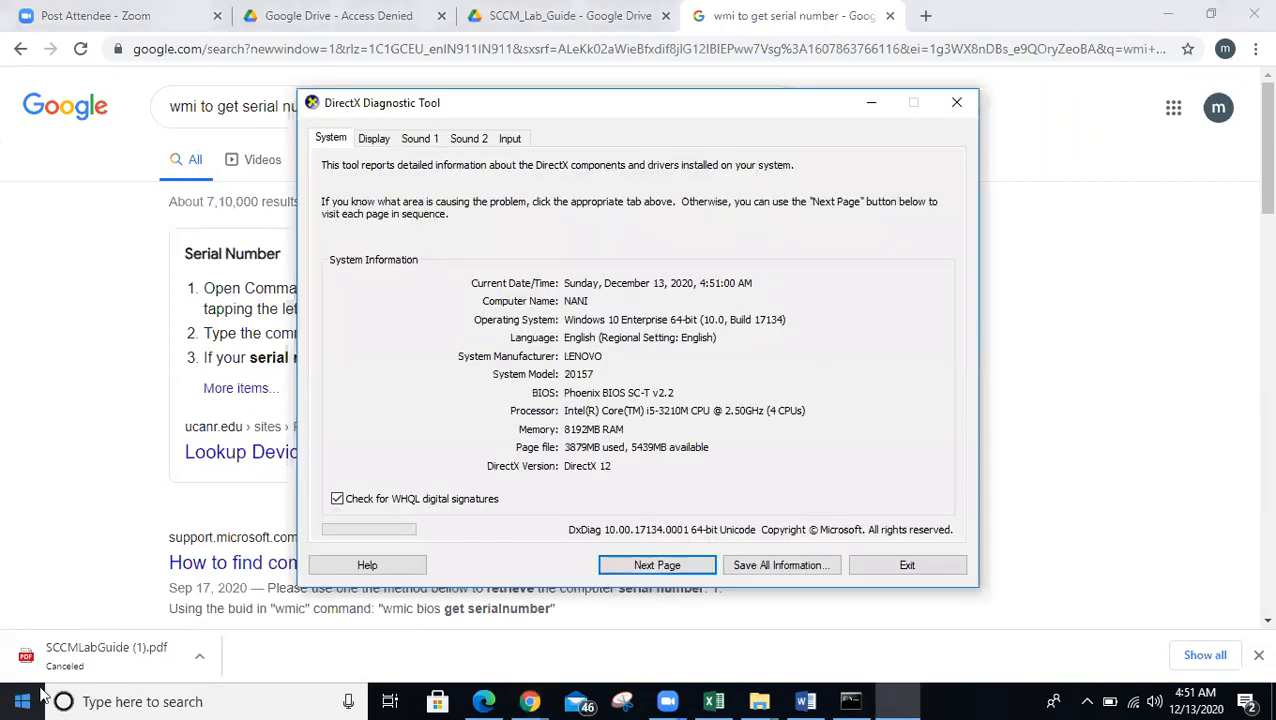
pyautogui.rightClick(22, 701)
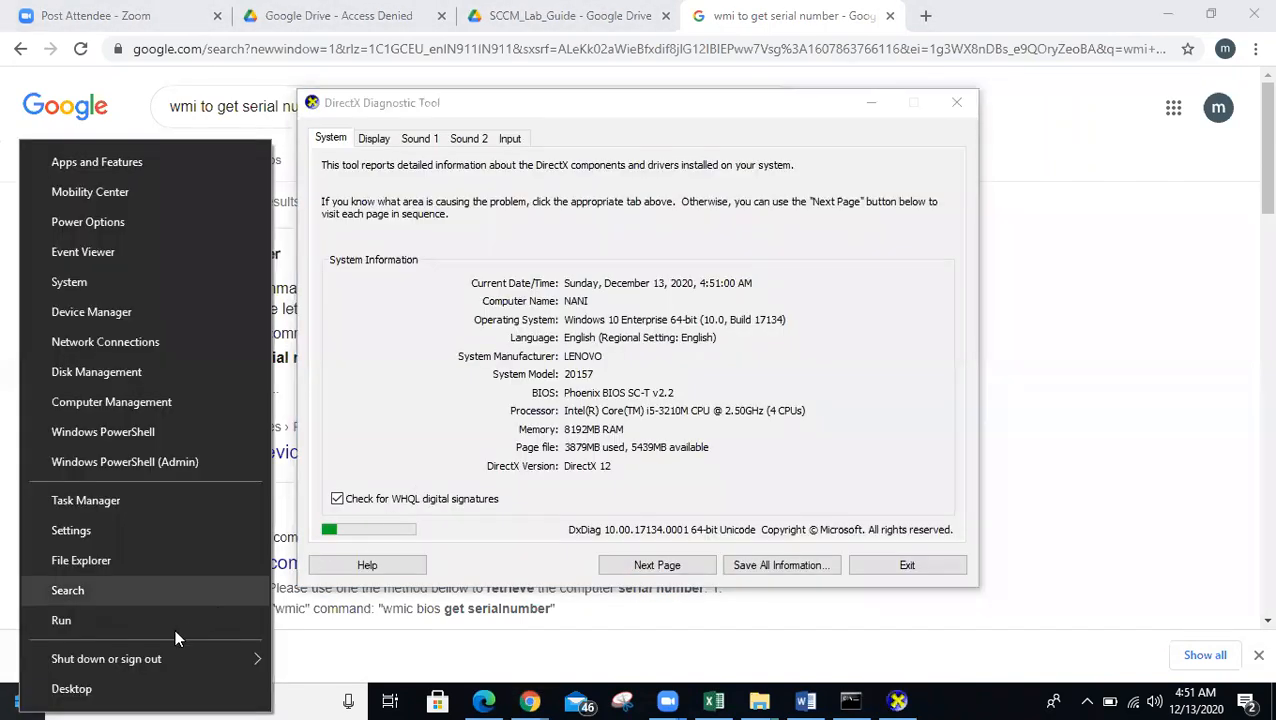
pyautogui.click(779, 445)
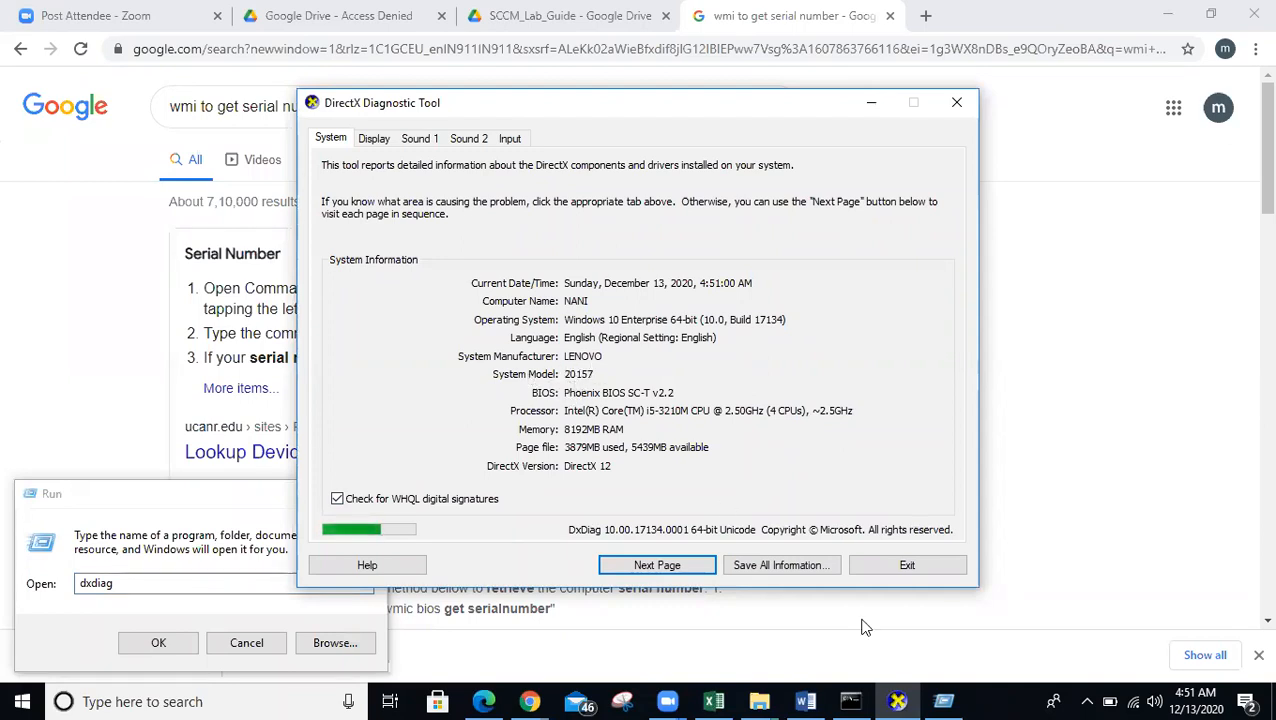
# - Place the wmic output beside the DxDiag report, then select 'serial number' in the Google query
pyautogui.click(850, 701)
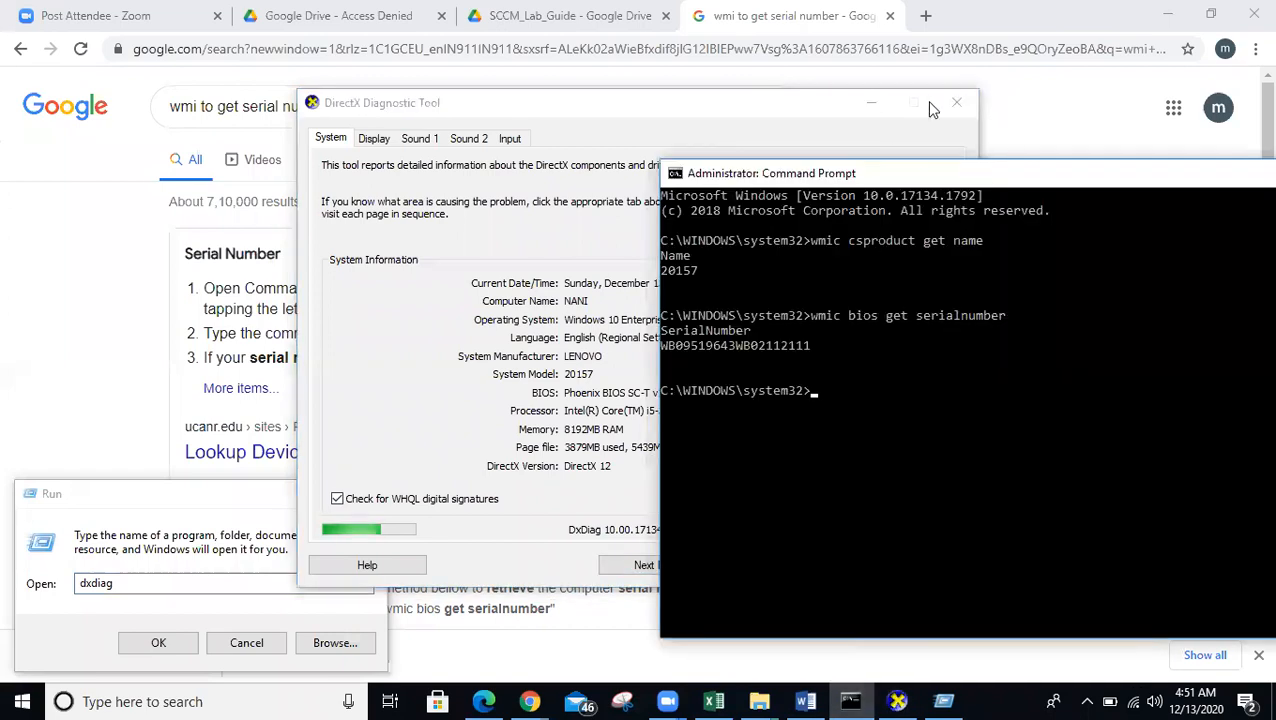
pyautogui.moveTo(807, 180); pyautogui.dragTo(1002, 168)
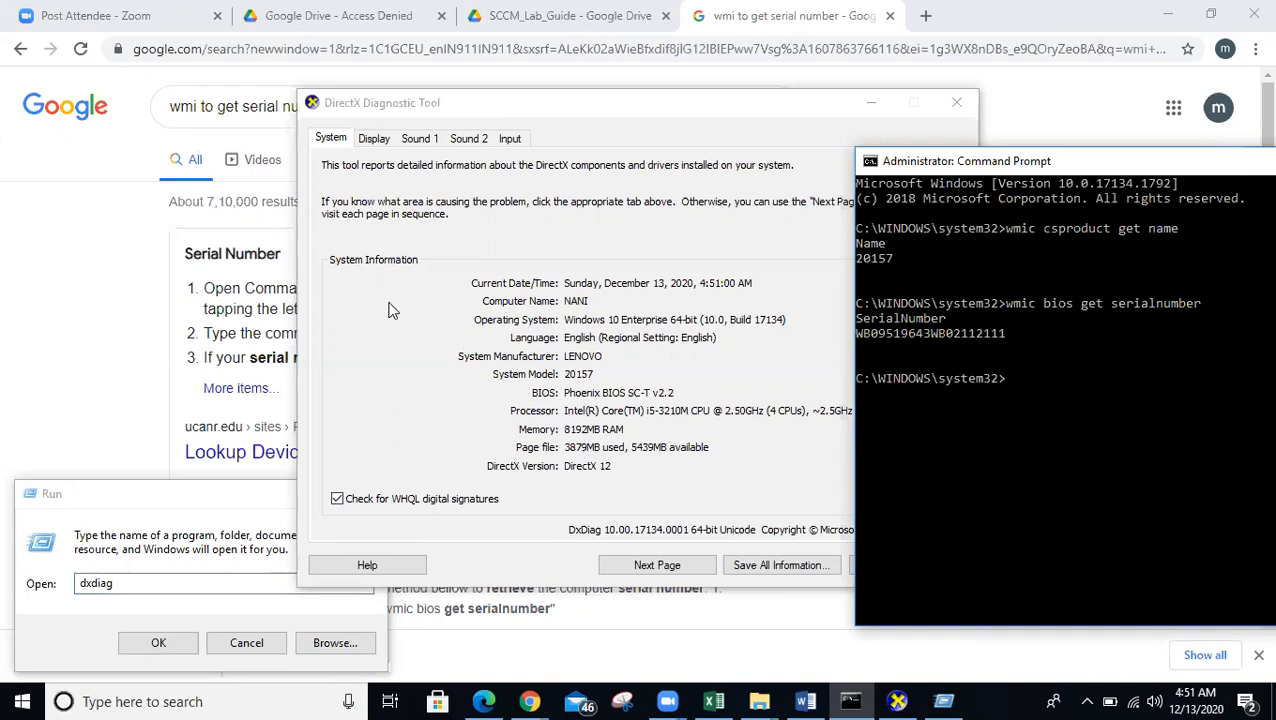
pyautogui.click(281, 160)
pyautogui.click(371, 118)
pyautogui.moveTo(246, 106); pyautogui.dragTo(425, 110)
# - Search Google for 'wmi get ram' using the suggested completion
pyautogui.write('ram')
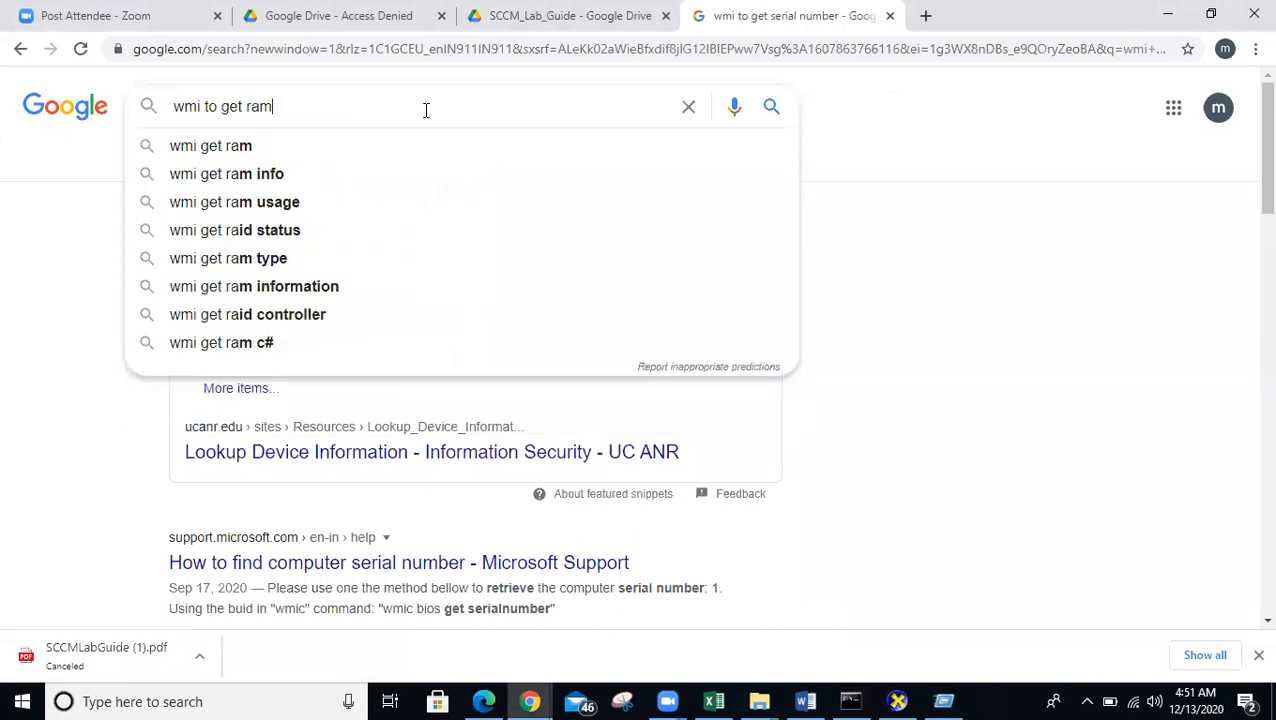
pyautogui.press('Down')
pyautogui.press('Return')
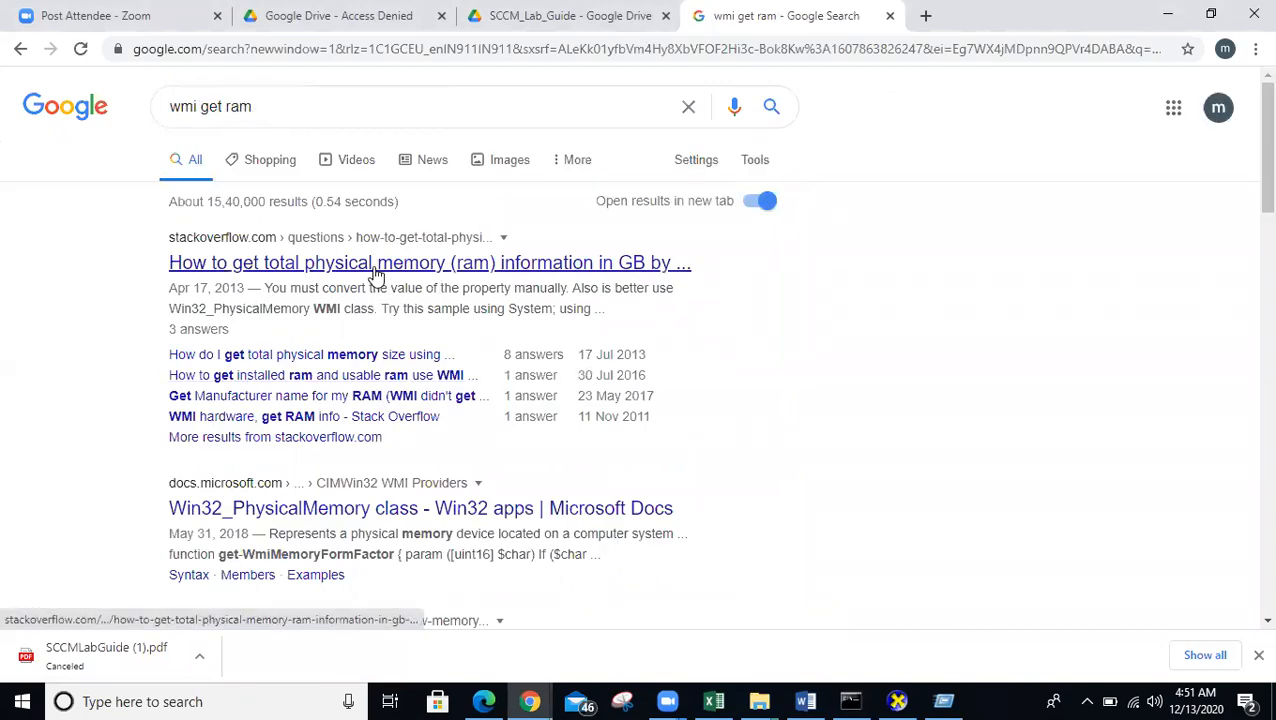
# - Open the Stack Overflow question on total physical memory in GB and read its C# answer
pyautogui.click(376, 266)
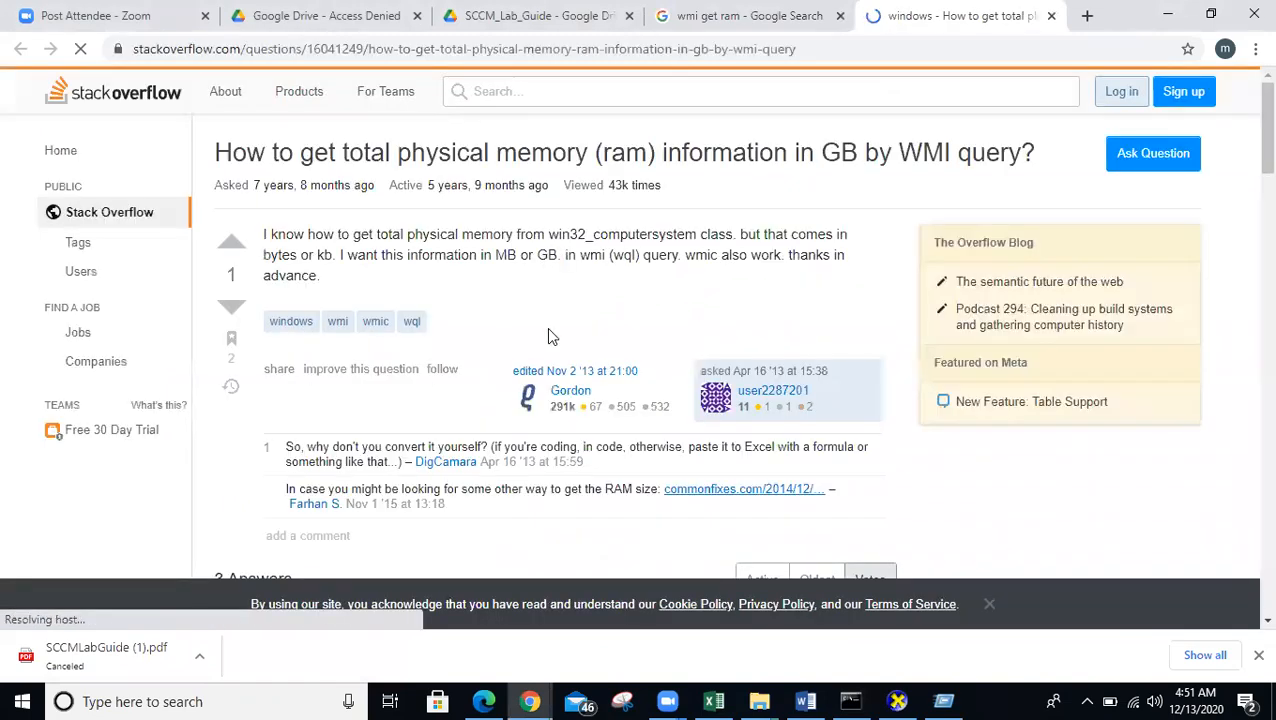
pyautogui.scroll(-3, 590, 305)
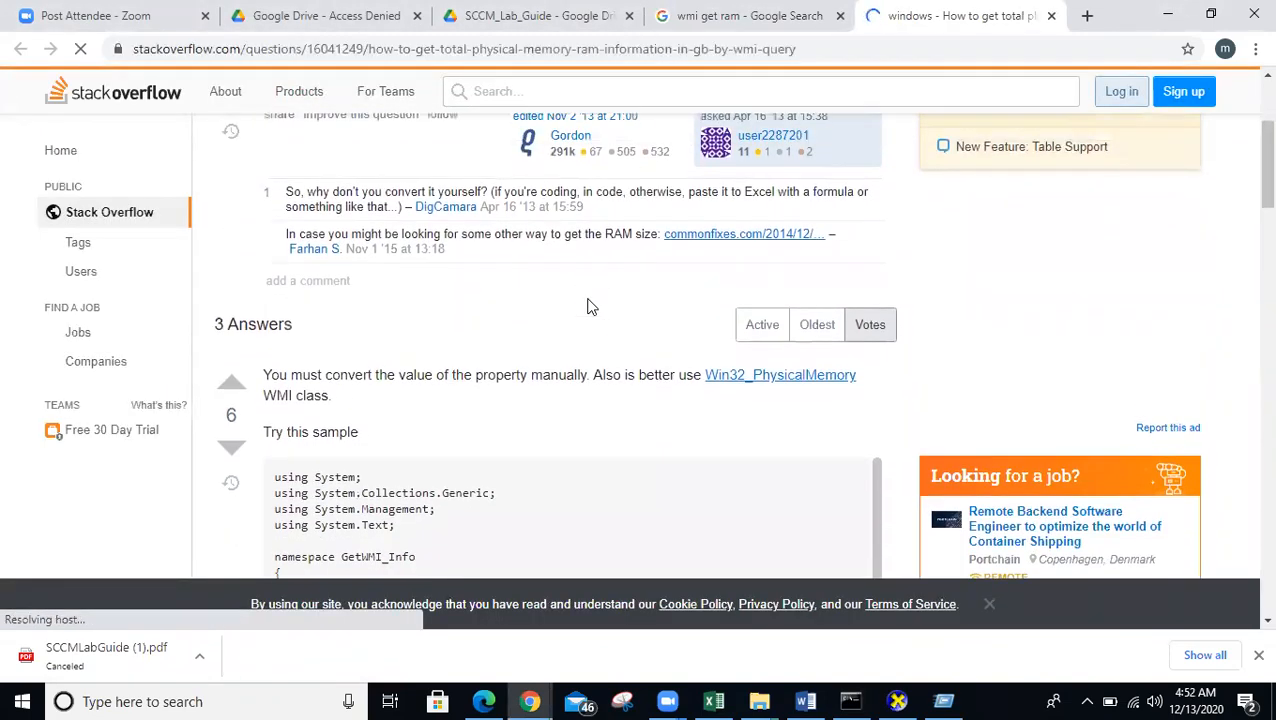
pyautogui.scroll(-2, 590, 305)
pyautogui.scroll(-2, 640, 340)
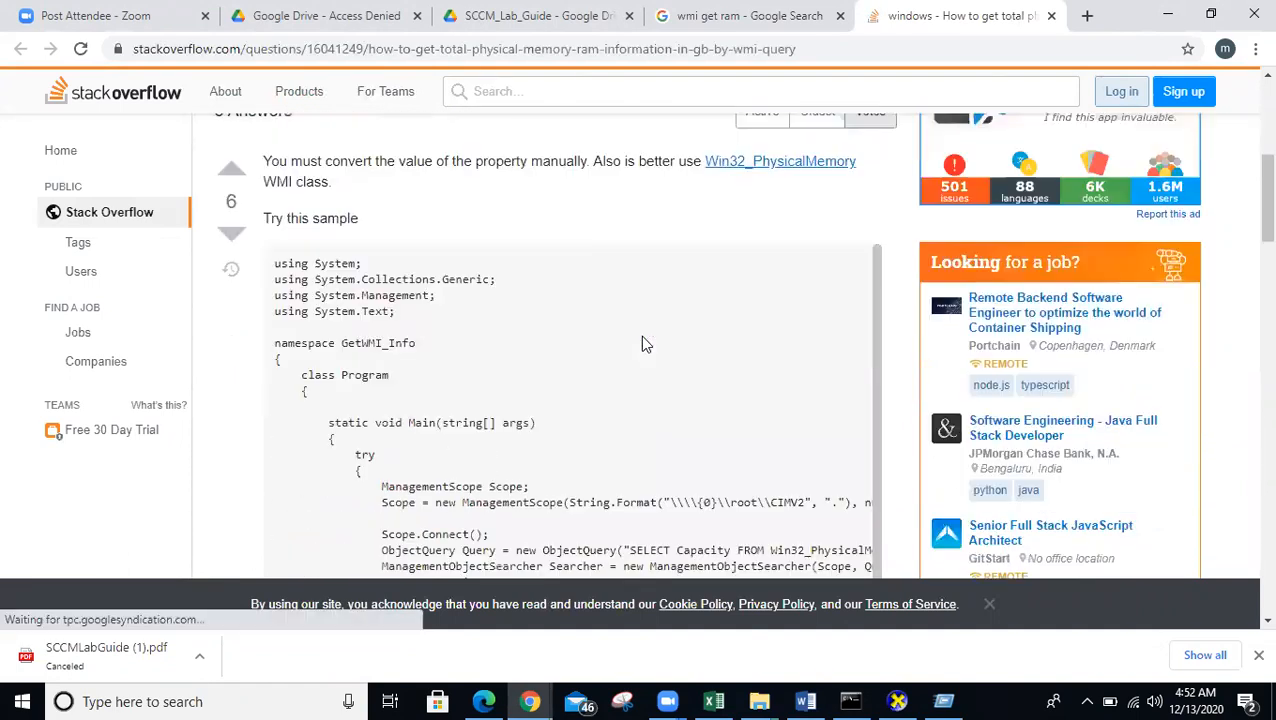
pyautogui.scroll(-2, 643, 343)
pyautogui.scroll(-2, 702, 377)
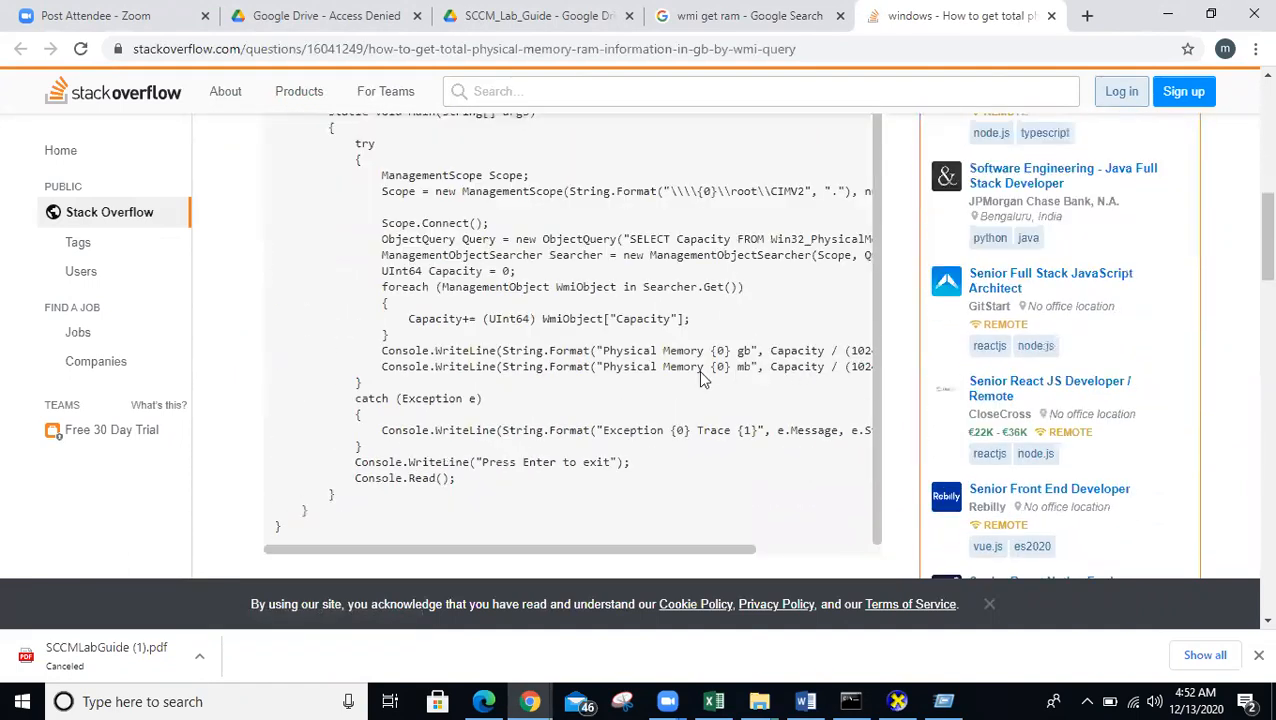
pyautogui.scroll(1, 640, 319)
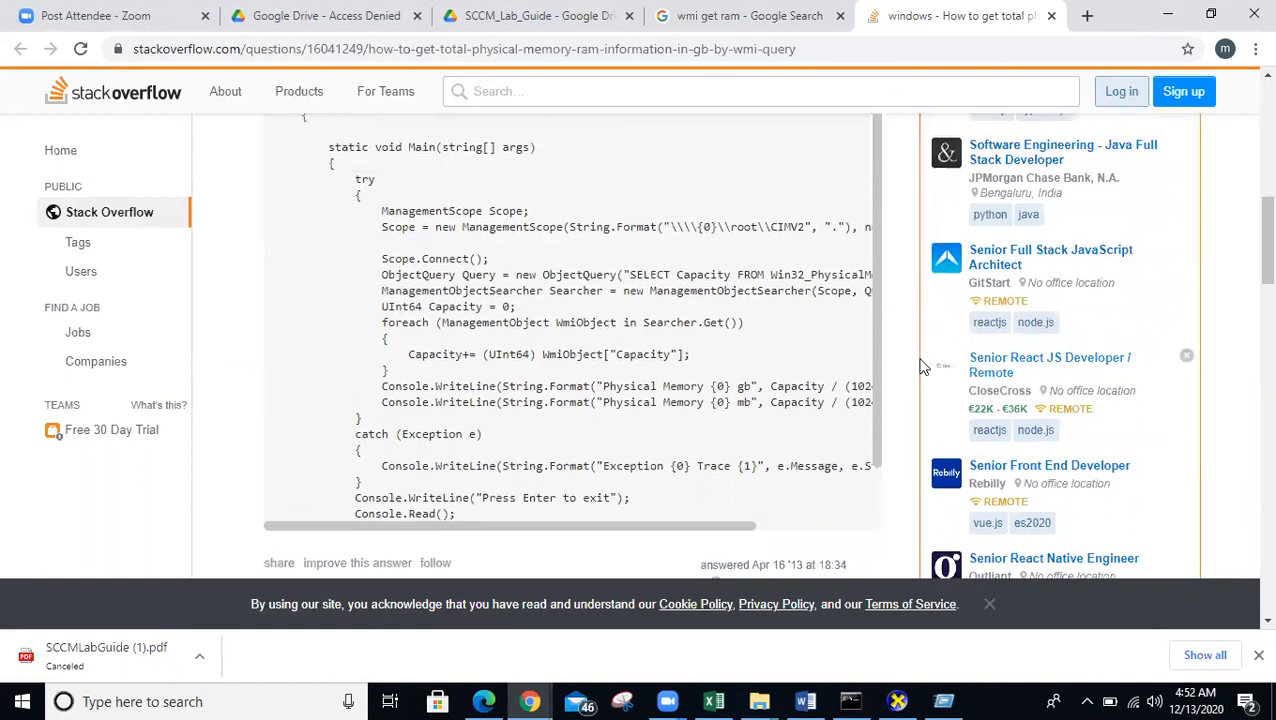
pyautogui.scroll(4, 922, 367)
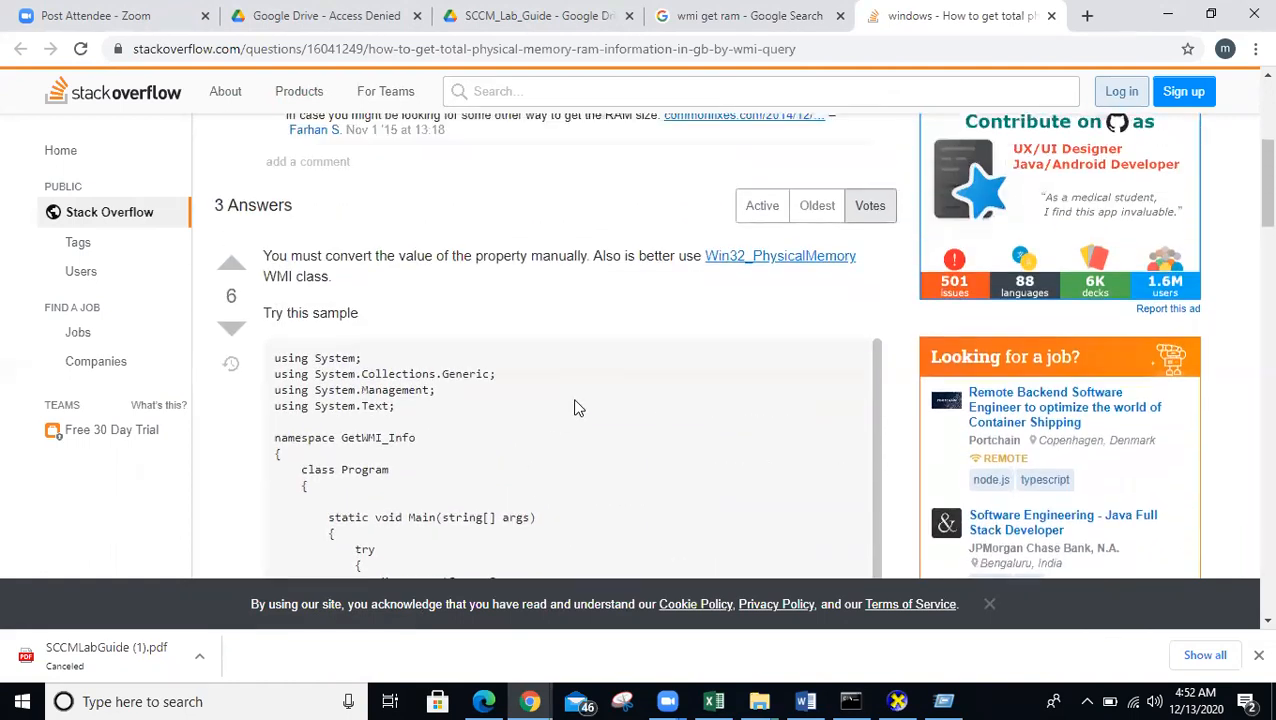
pyautogui.scroll(4, 578, 407)
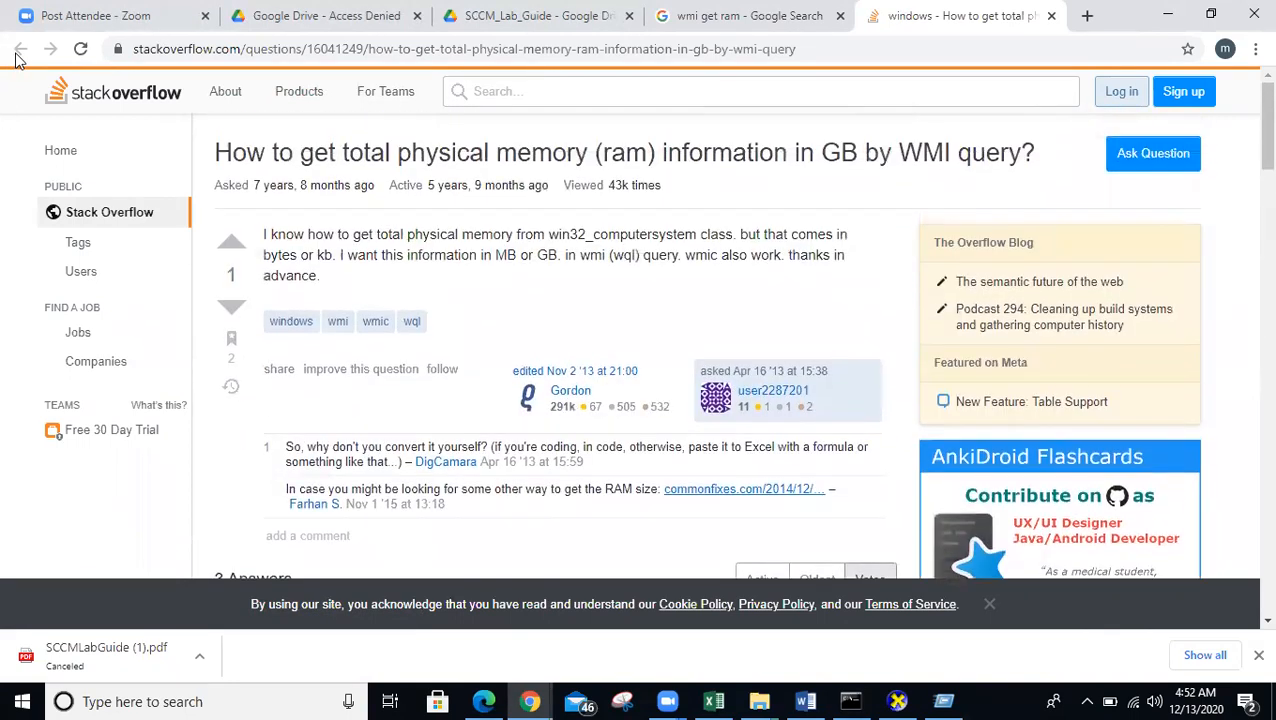
# - From the wmi get ram results, run a new Google search for 'wmi commands to get installed software'
pyautogui.click(783, 20)
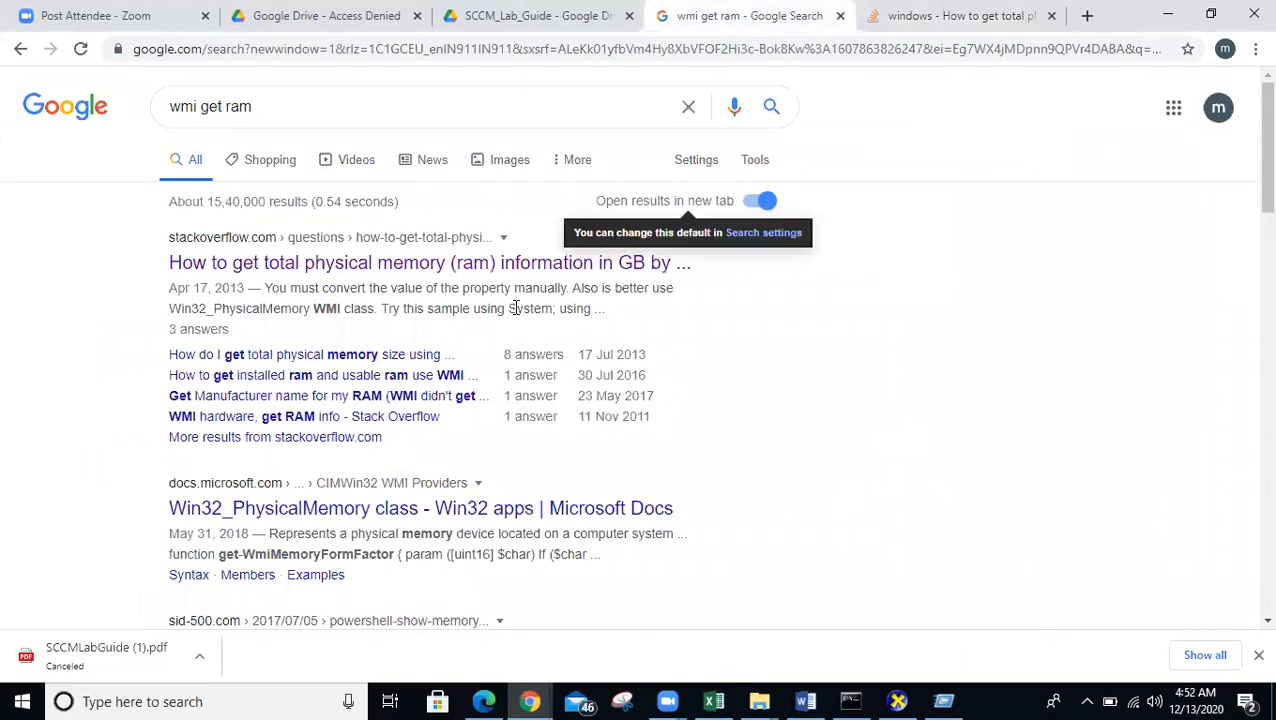
pyautogui.scroll(-4, 516, 308)
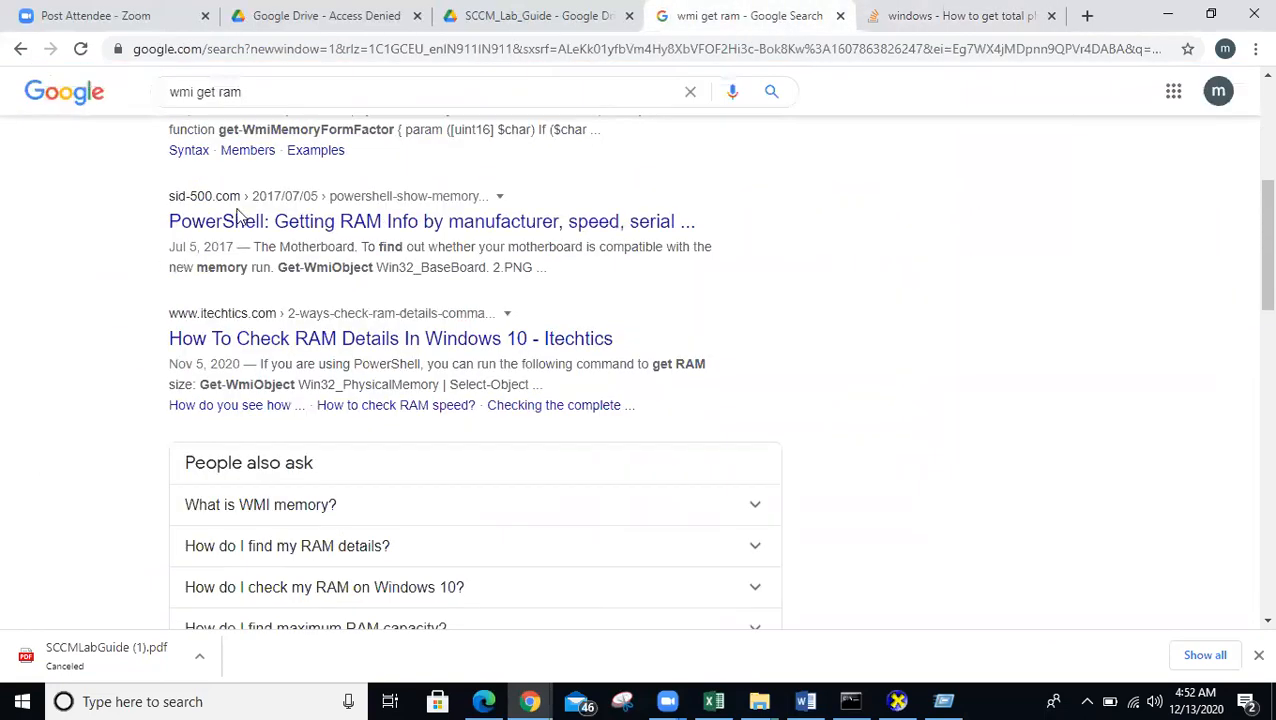
pyautogui.scroll(1, 288, 91)
pyautogui.click(100, 92)
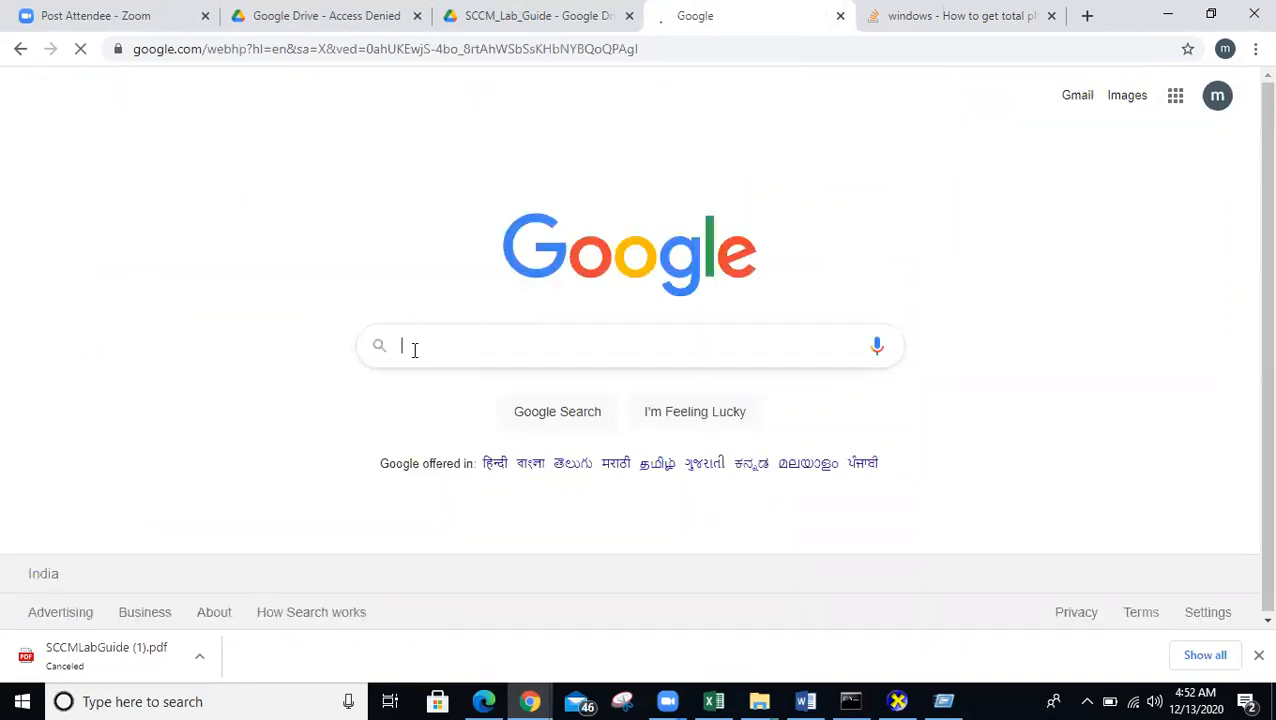
pyautogui.write('wmi comm')
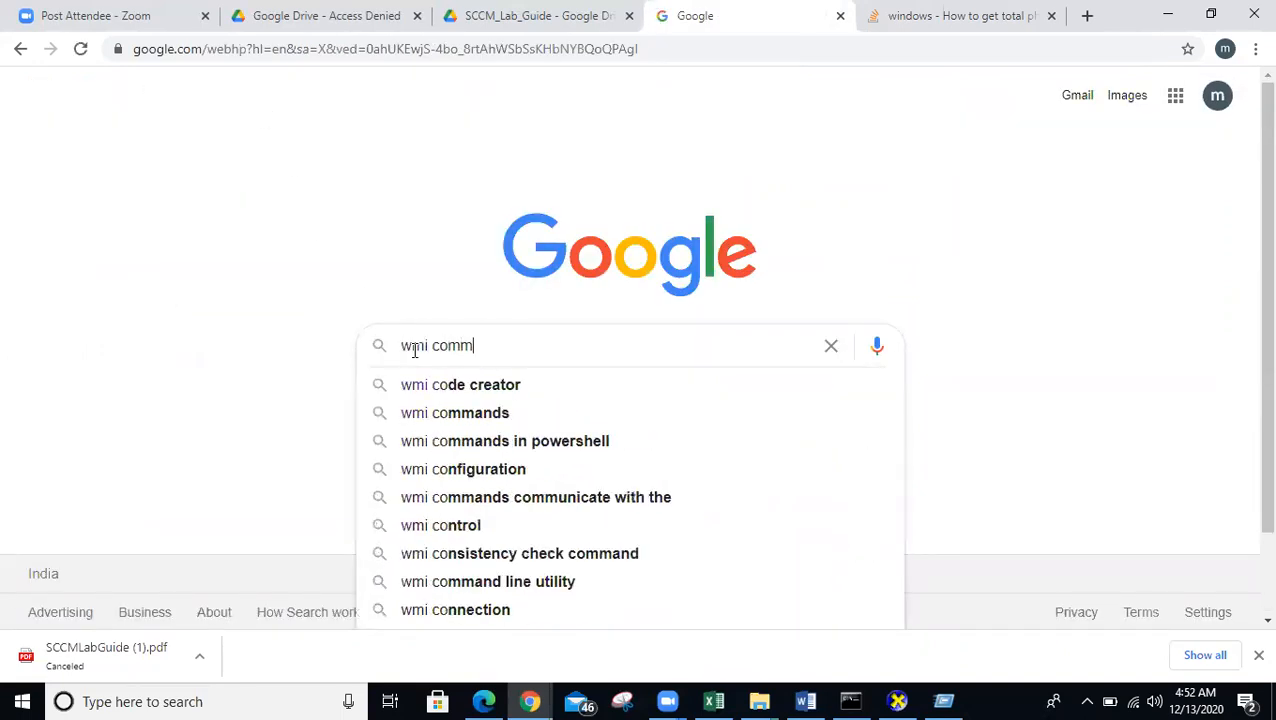
pyautogui.press('Down')
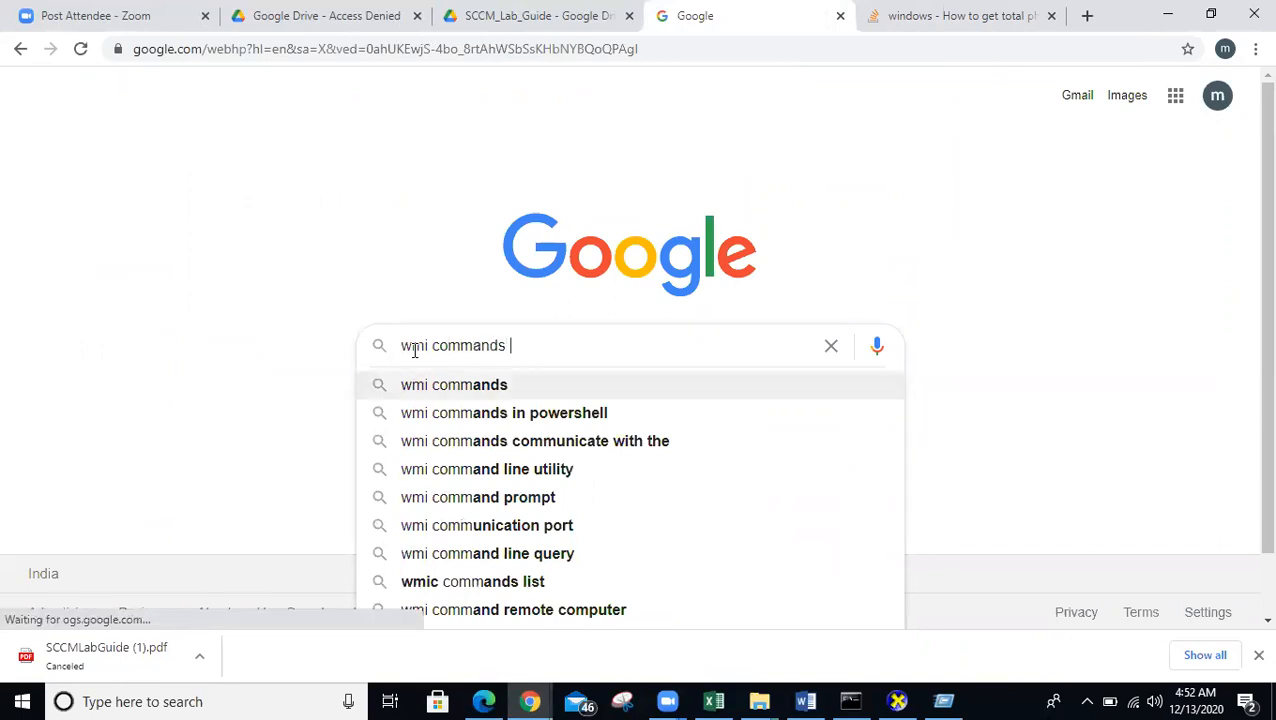
pyautogui.write('to get')
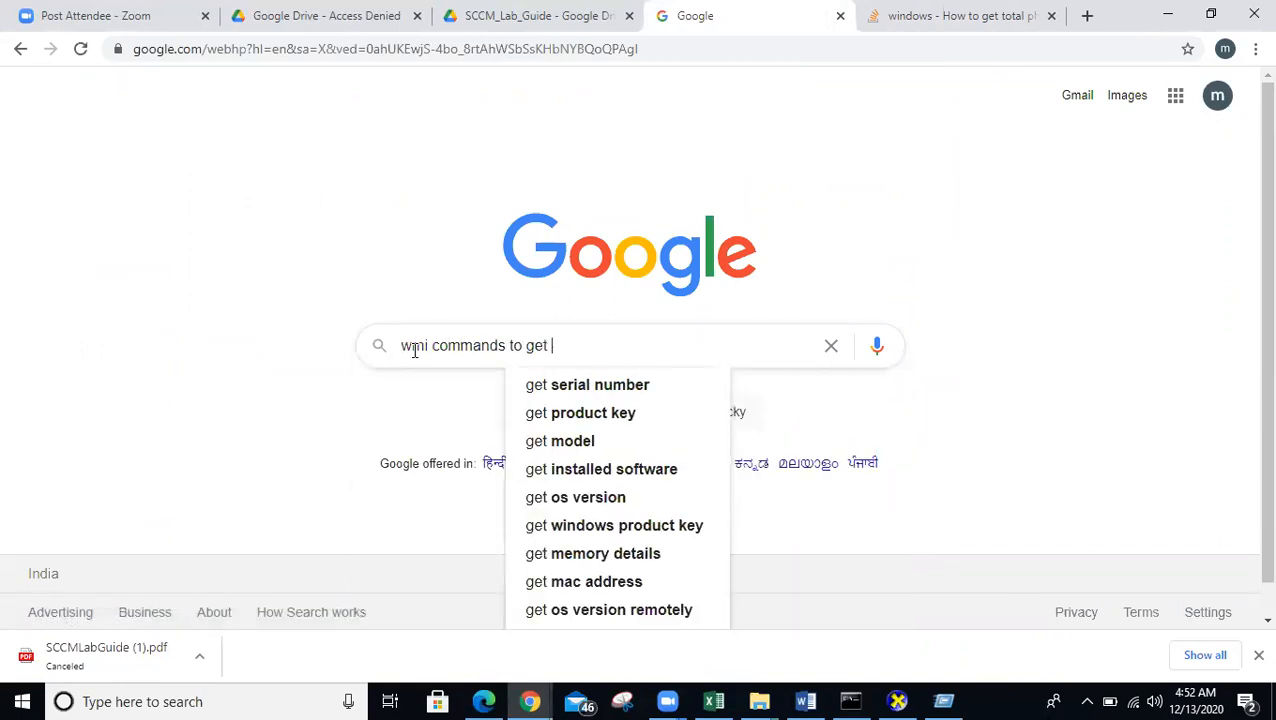
pyautogui.press('Down')
pyautogui.press('Down')
pyautogui.press('Down')
pyautogui.press('Down')
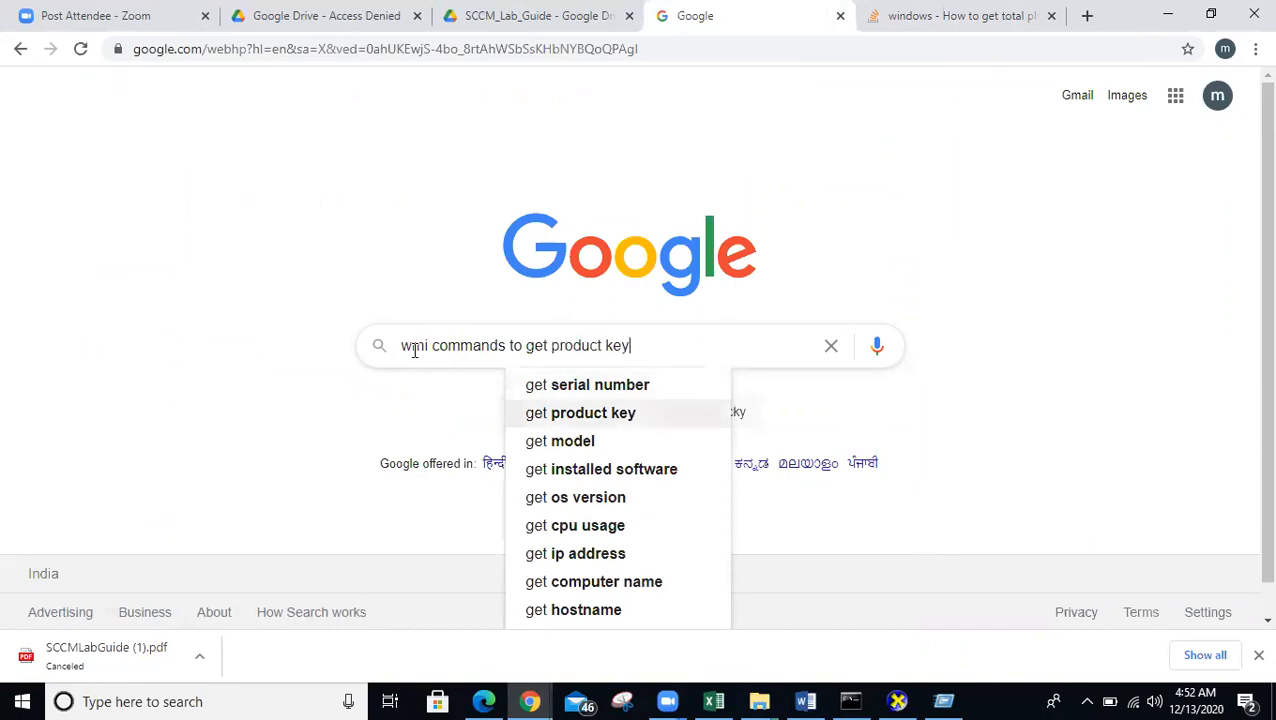
pyautogui.press('Return')
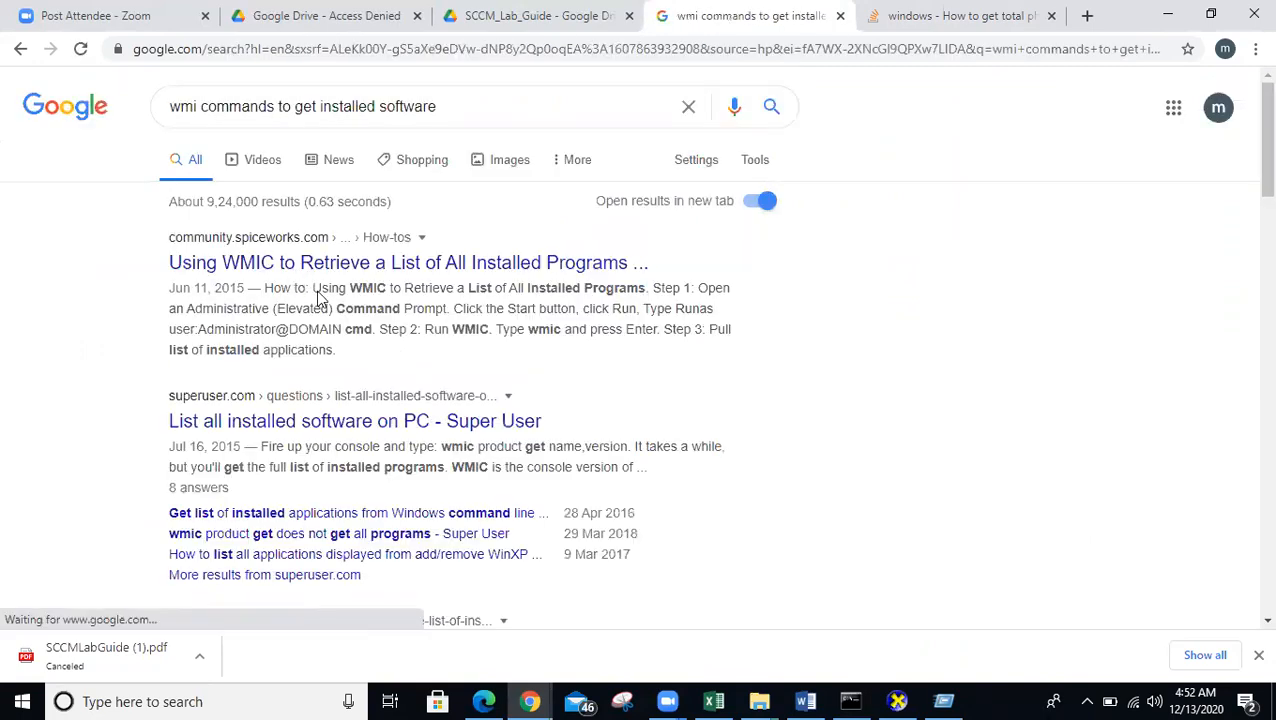
# - Open the Spiceworks how-to and the Super User result in new tabs, viewing Spiceworks
pyautogui.click(305, 424)
pyautogui.rightClick(310, 428)
pyautogui.click(318, 431)
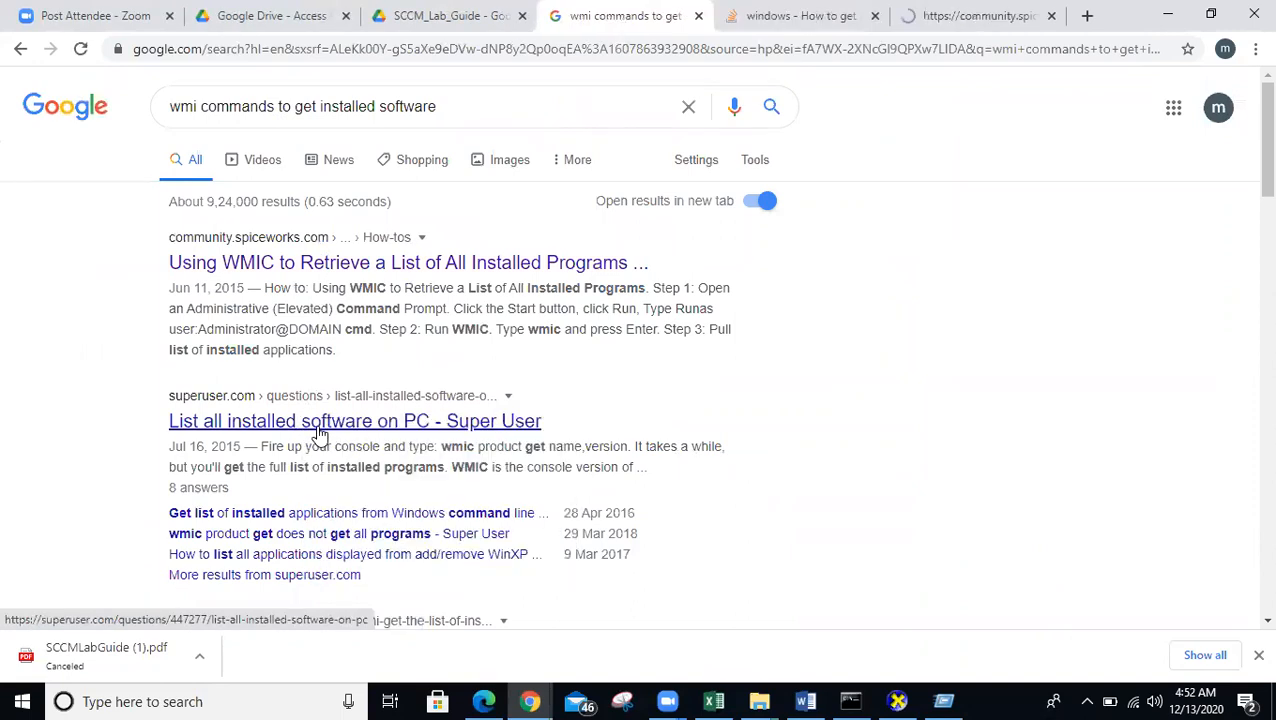
pyautogui.click(830, 24)
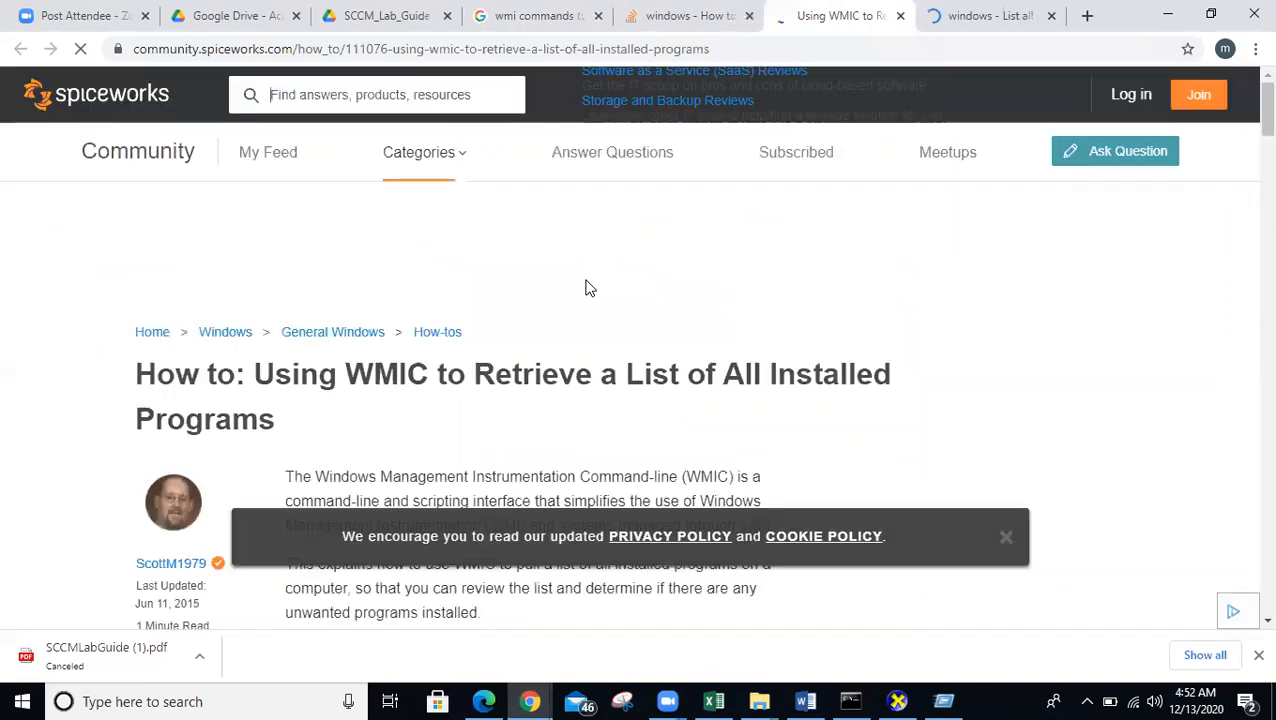
# - Dismiss the cookie notice and highlight the Step 2 Run WMIC instruction and the wmic product command
pyautogui.click(1005, 537)
pyautogui.scroll(-3, 808, 455)
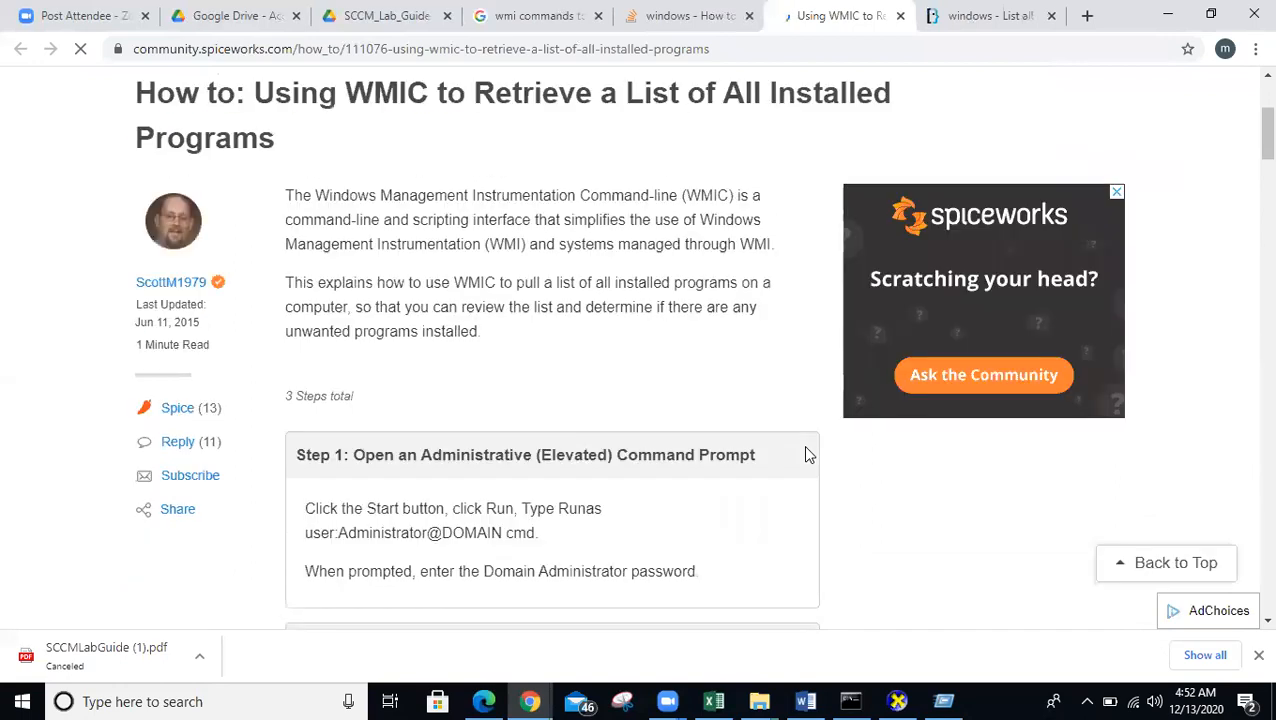
pyautogui.scroll(-4, 805, 450)
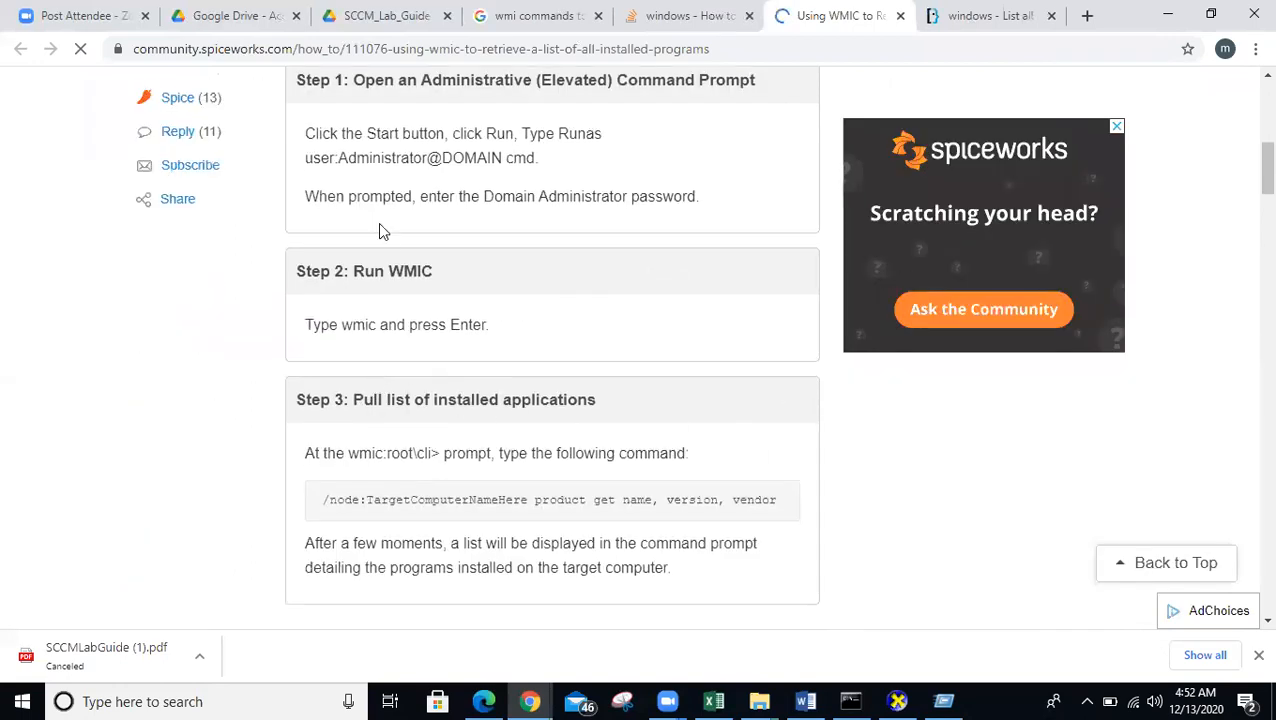
pyautogui.scroll(-2, 530, 437)
pyautogui.moveTo(379, 312); pyautogui.dragTo(495, 315)
pyautogui.scroll(3, 456, 464)
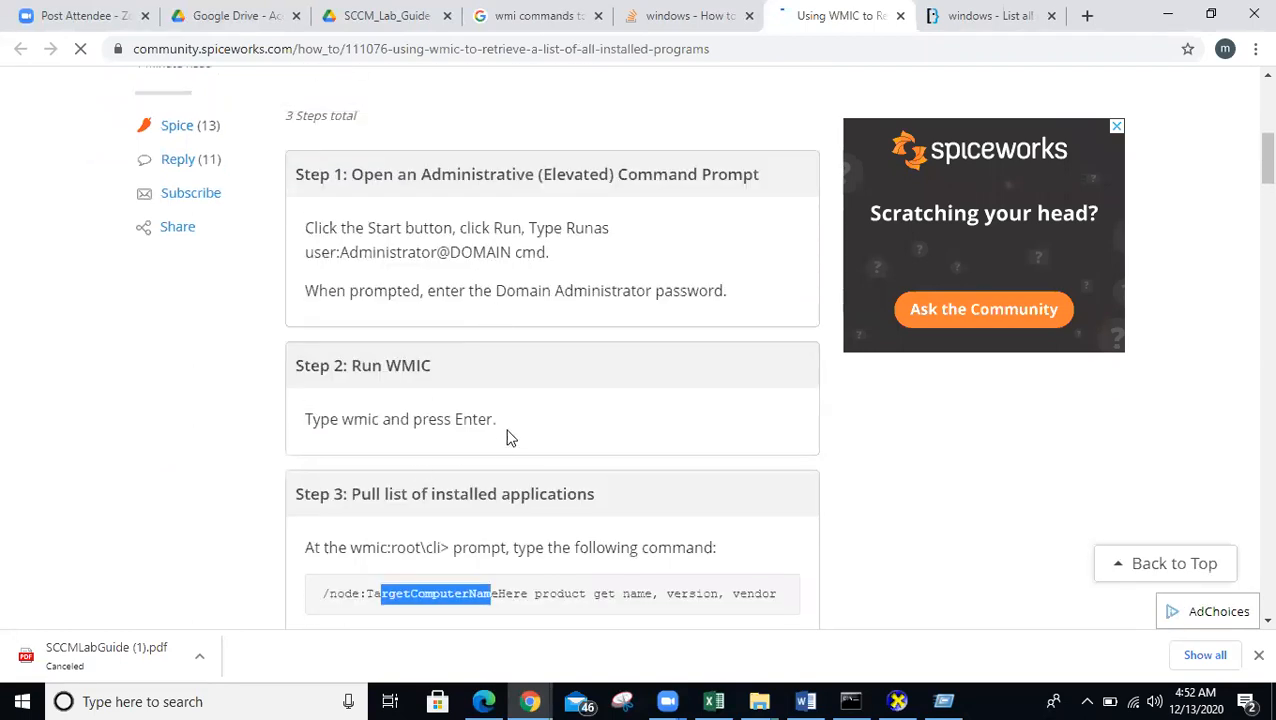
pyautogui.moveTo(329, 419); pyautogui.dragTo(453, 423)
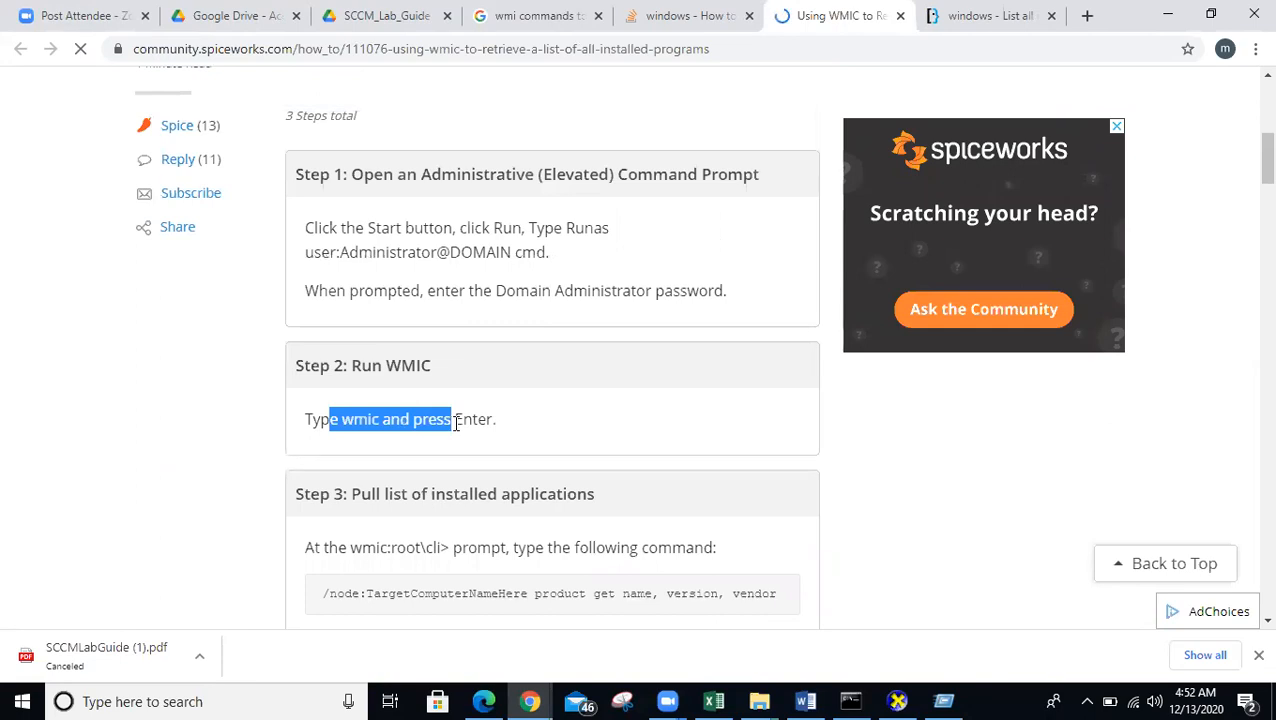
pyautogui.scroll(-1, 456, 423)
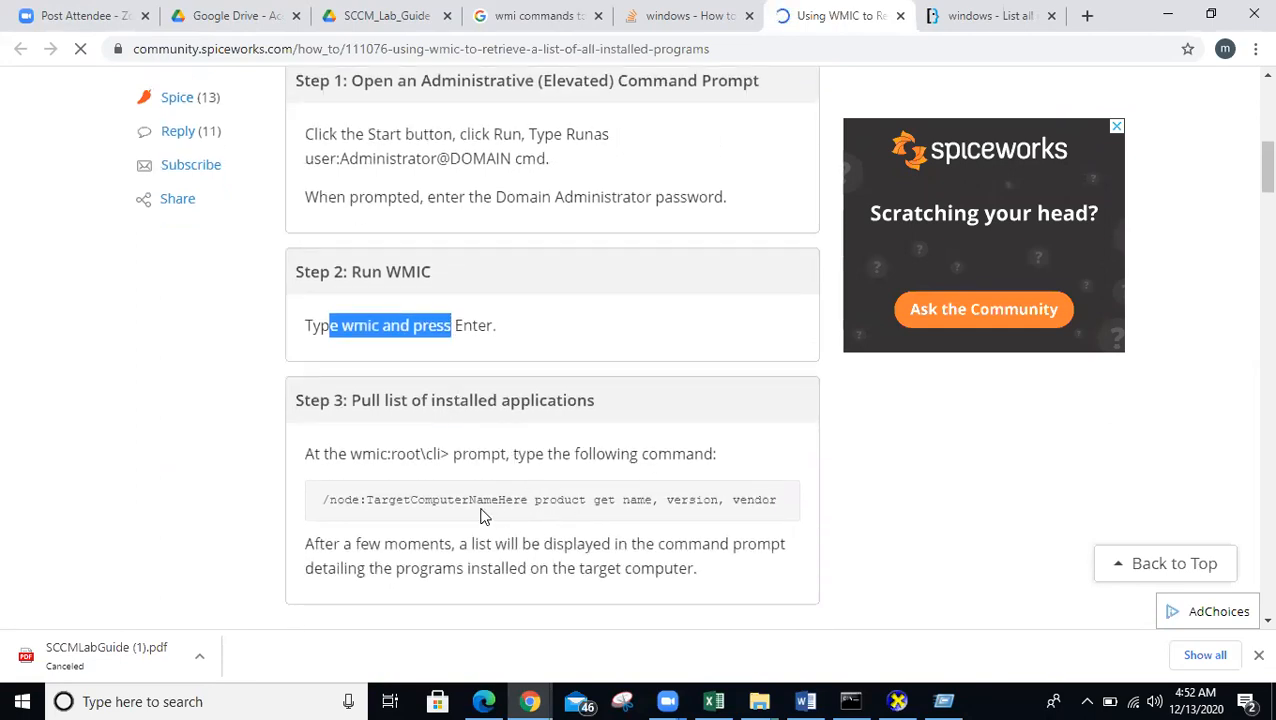
pyautogui.moveTo(433, 500); pyautogui.dragTo(800, 509)
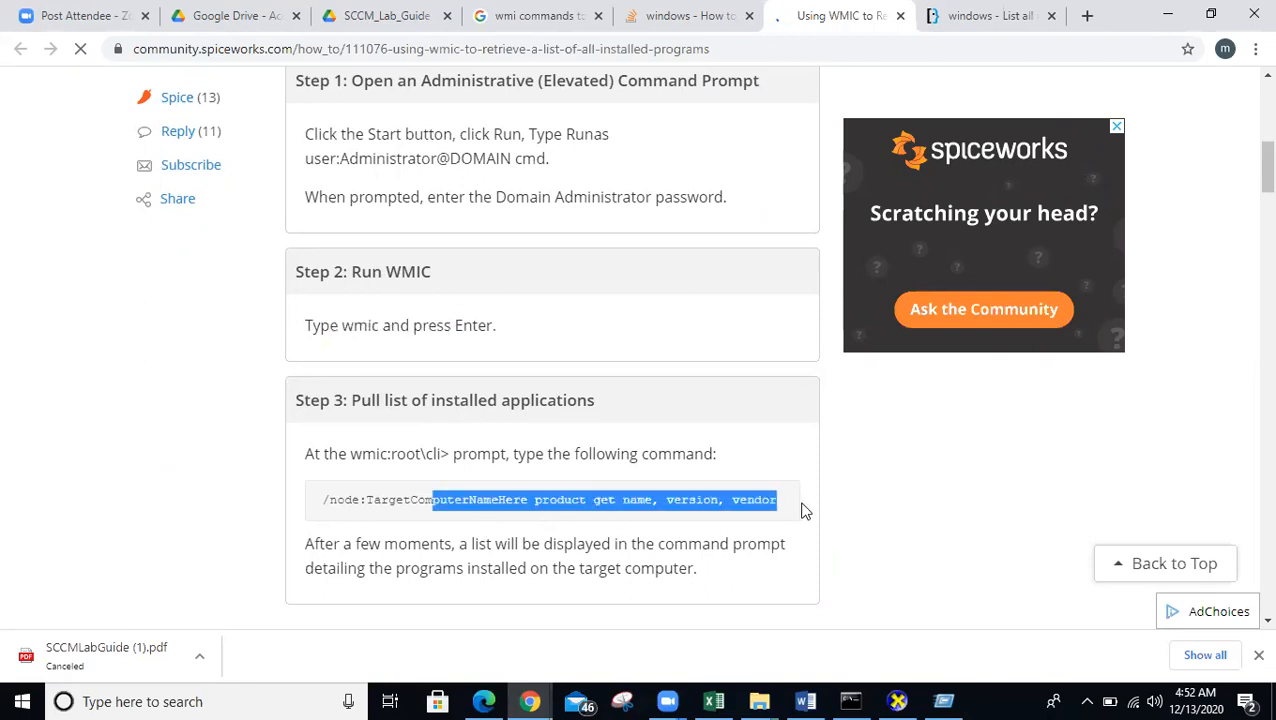
pyautogui.click(583, 502)
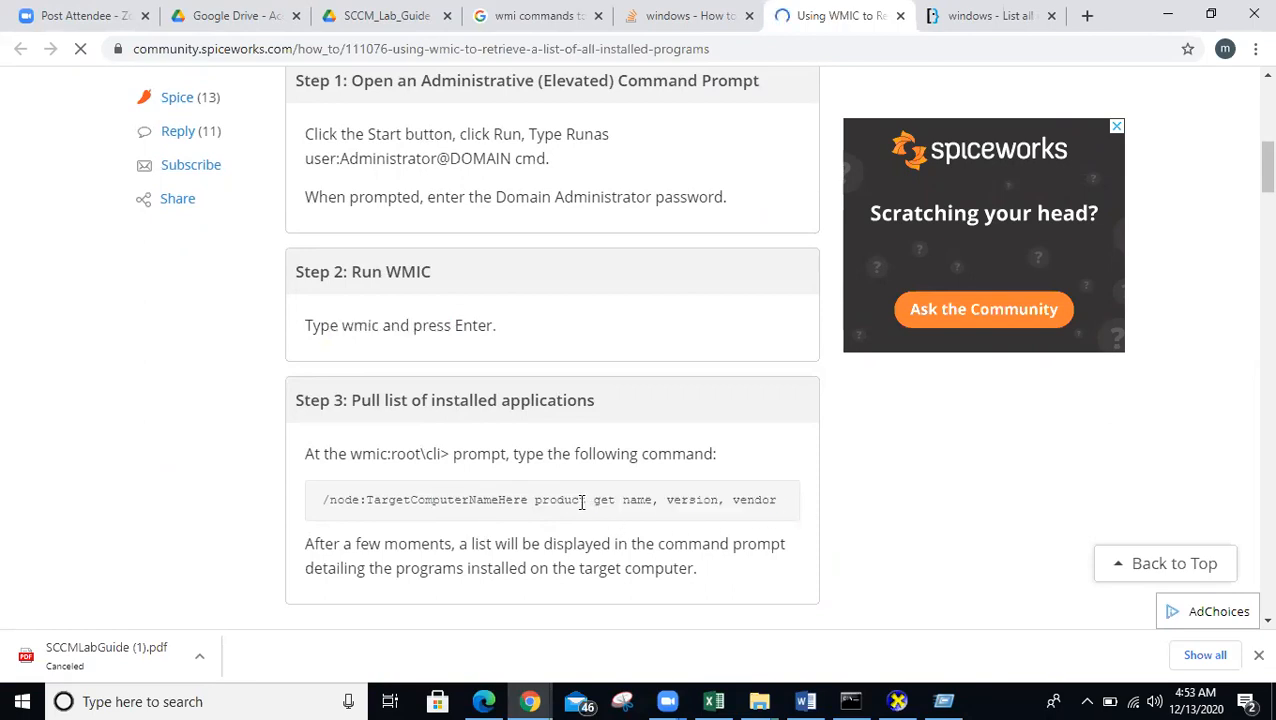
# - Close the Join the Community pop-up, highlight 'product get name,version', and move to the Super User tab
pyautogui.scroll(-2, 582, 502)
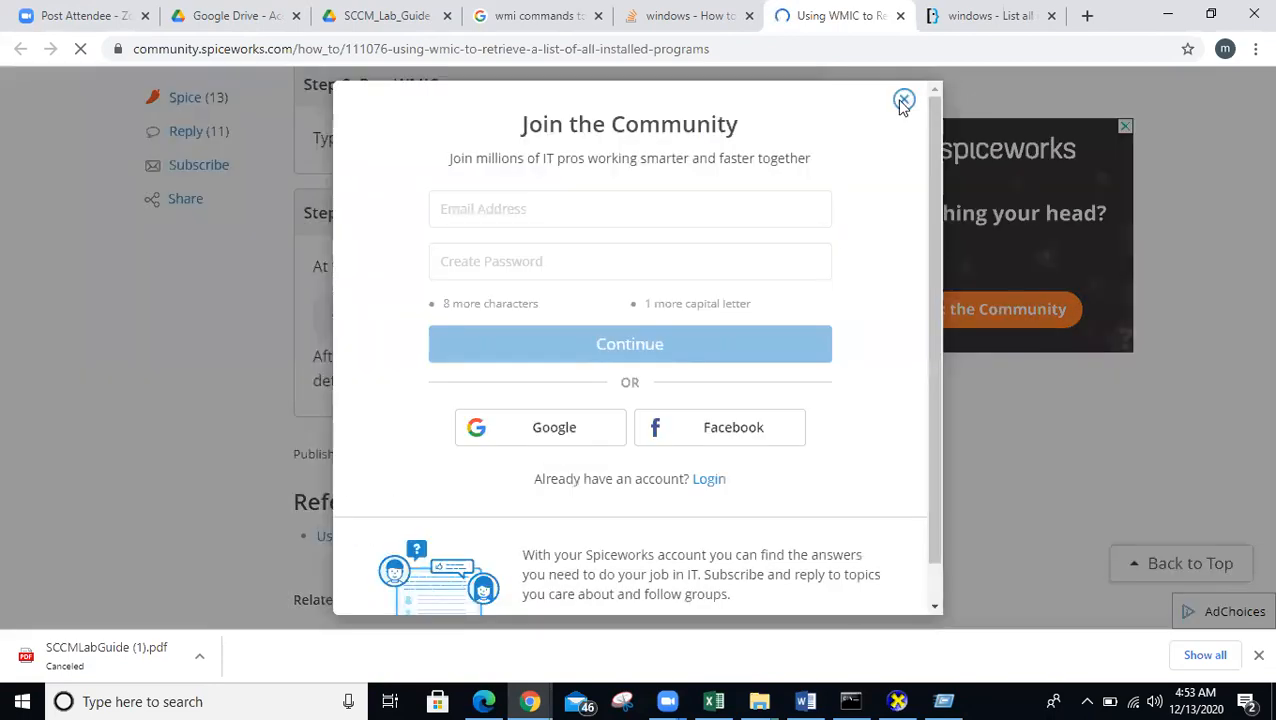
pyautogui.click(903, 101)
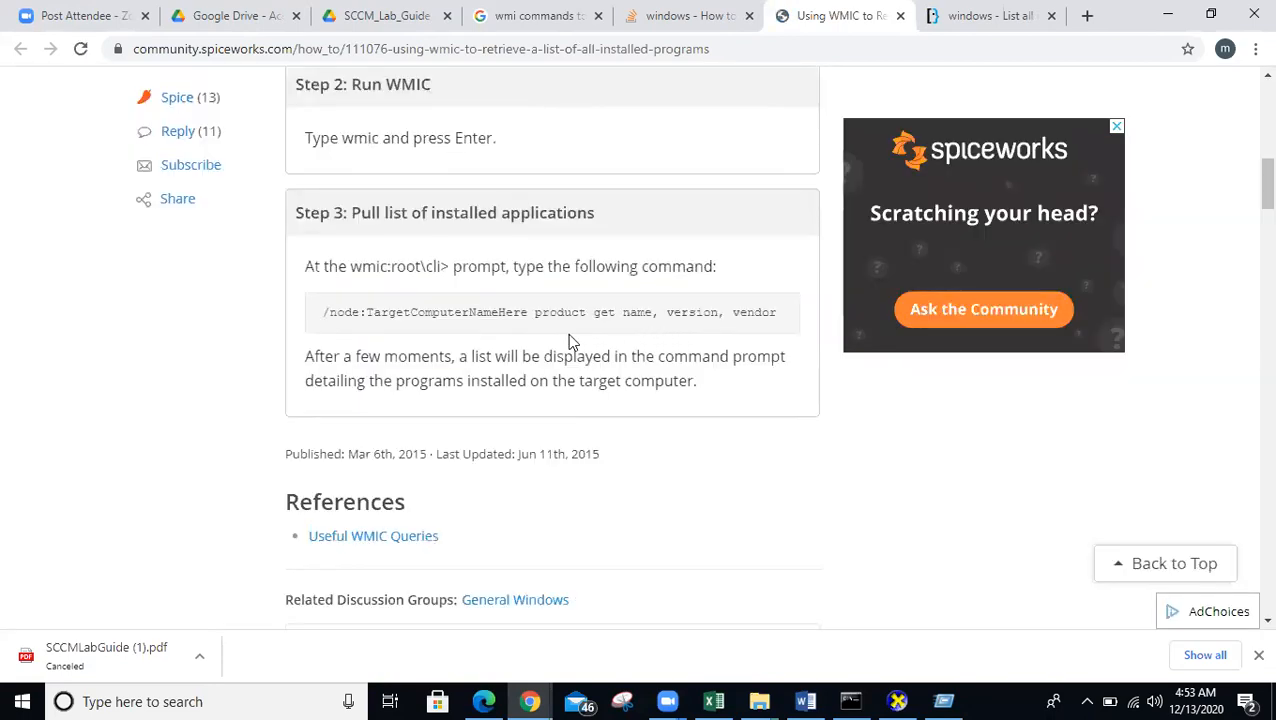
pyautogui.moveTo(579, 312); pyautogui.dragTo(760, 330)
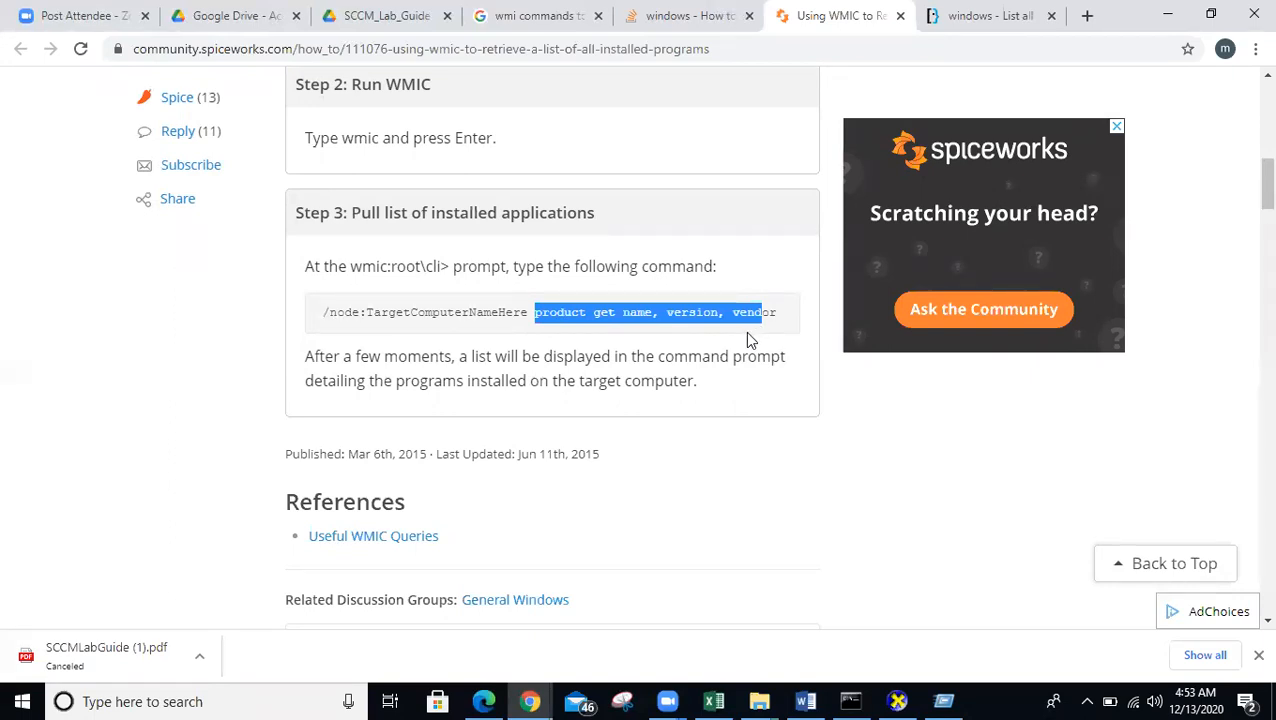
pyautogui.scroll(-2, 749, 339)
pyautogui.scroll(1, 749, 339)
pyautogui.click(958, 18)
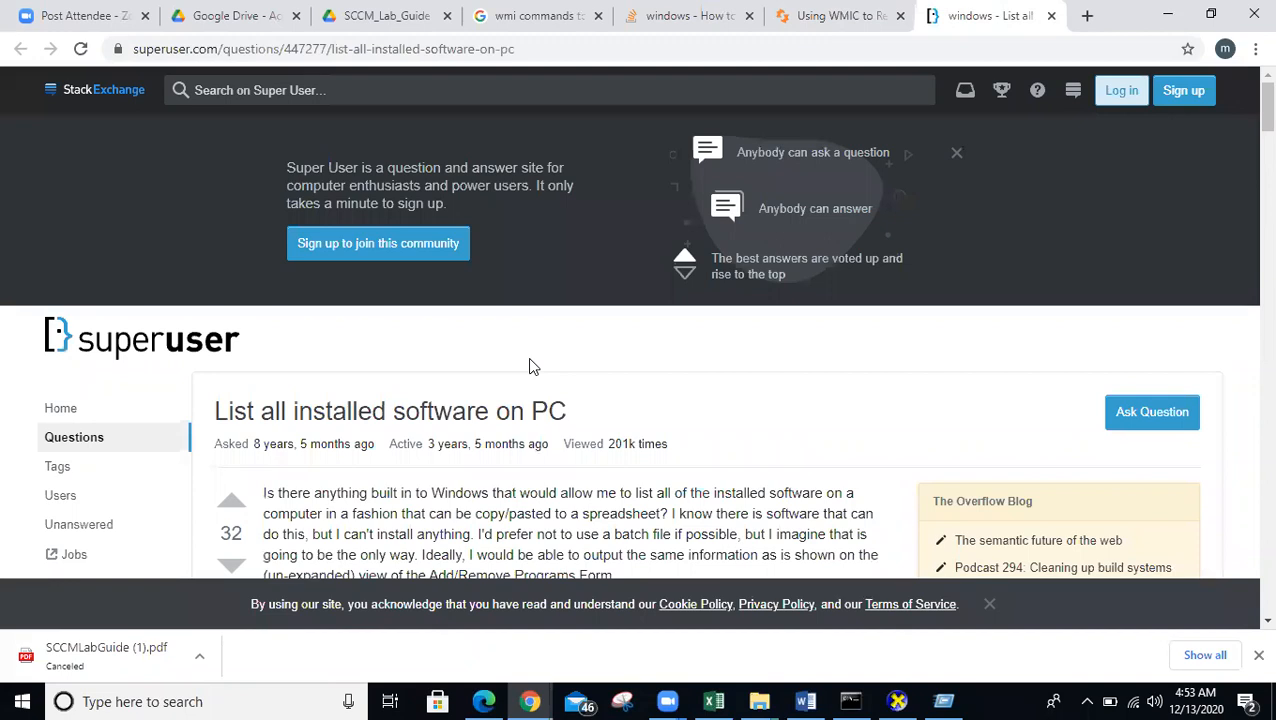
# - Scroll to the answer's wmic /output commands saving installed programs as TXT, CSV or HTML
pyautogui.scroll(-5, 530, 366)
pyautogui.scroll(-5, 527, 357)
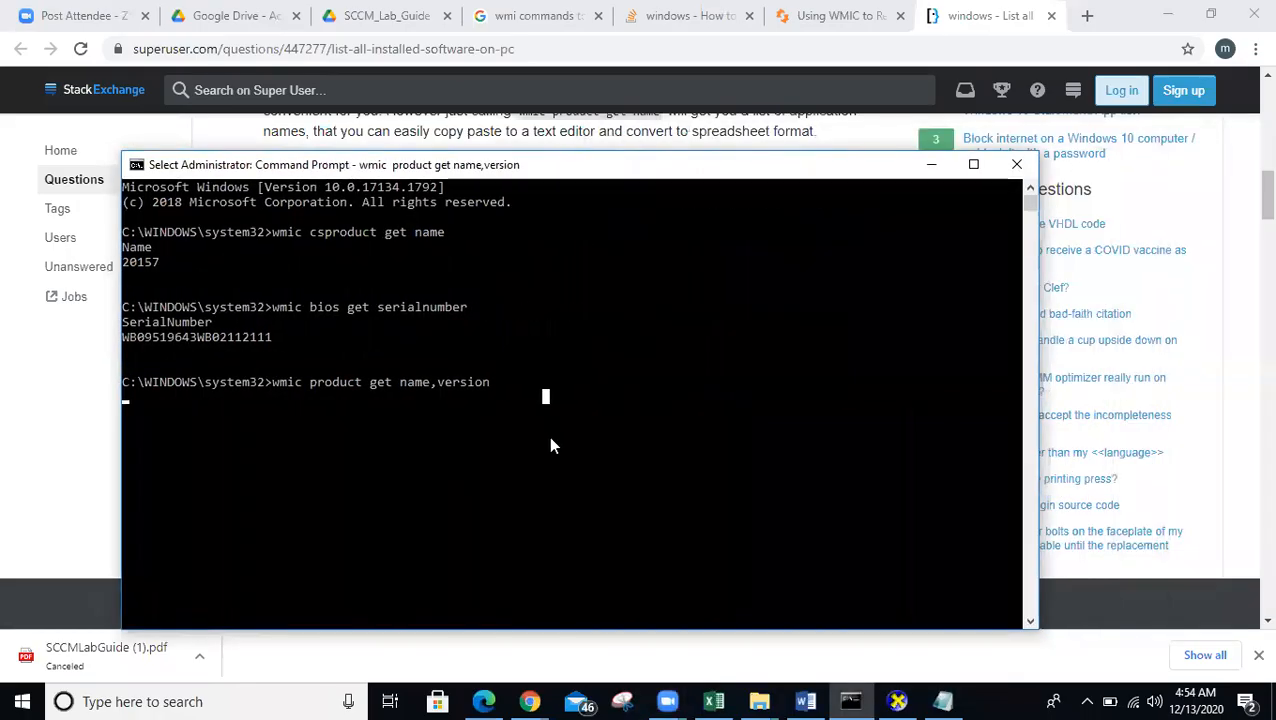
# - Let the wmic product get name,version listing finish, then launch appwiz.cpl from Run
pyautogui.press('Escape')
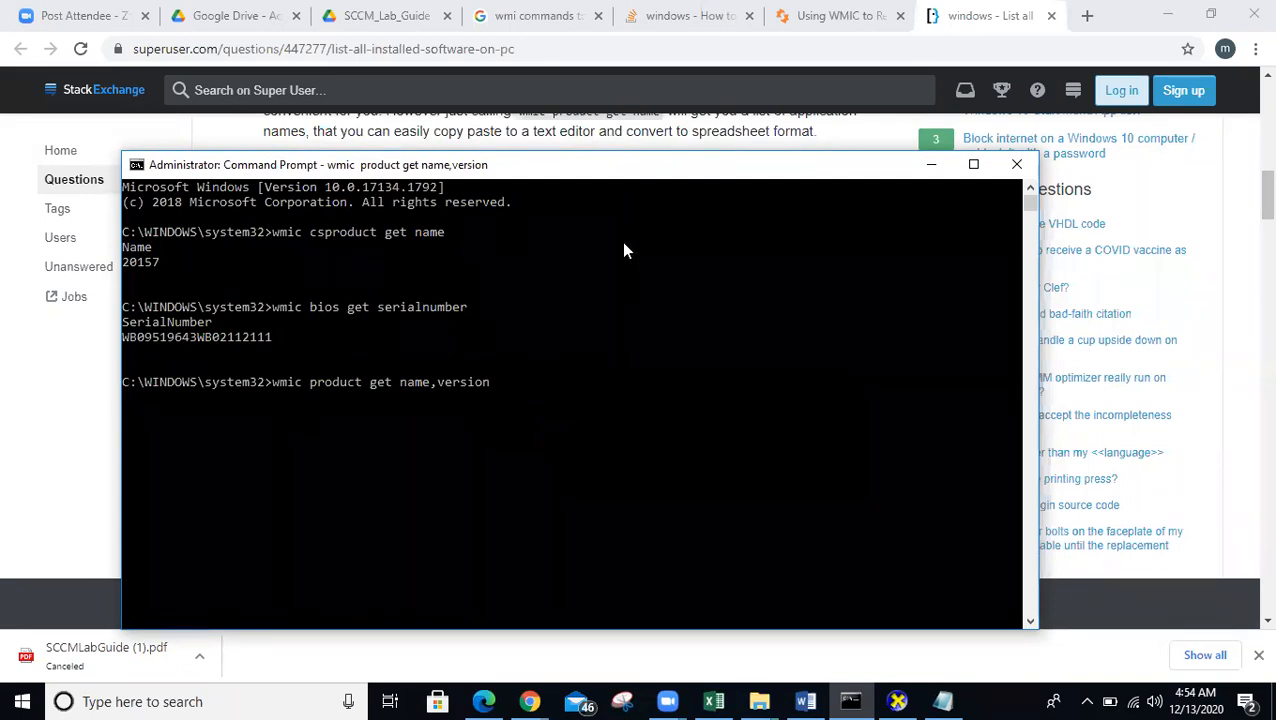
pyautogui.click(600, 90)
pyautogui.click(851, 701)
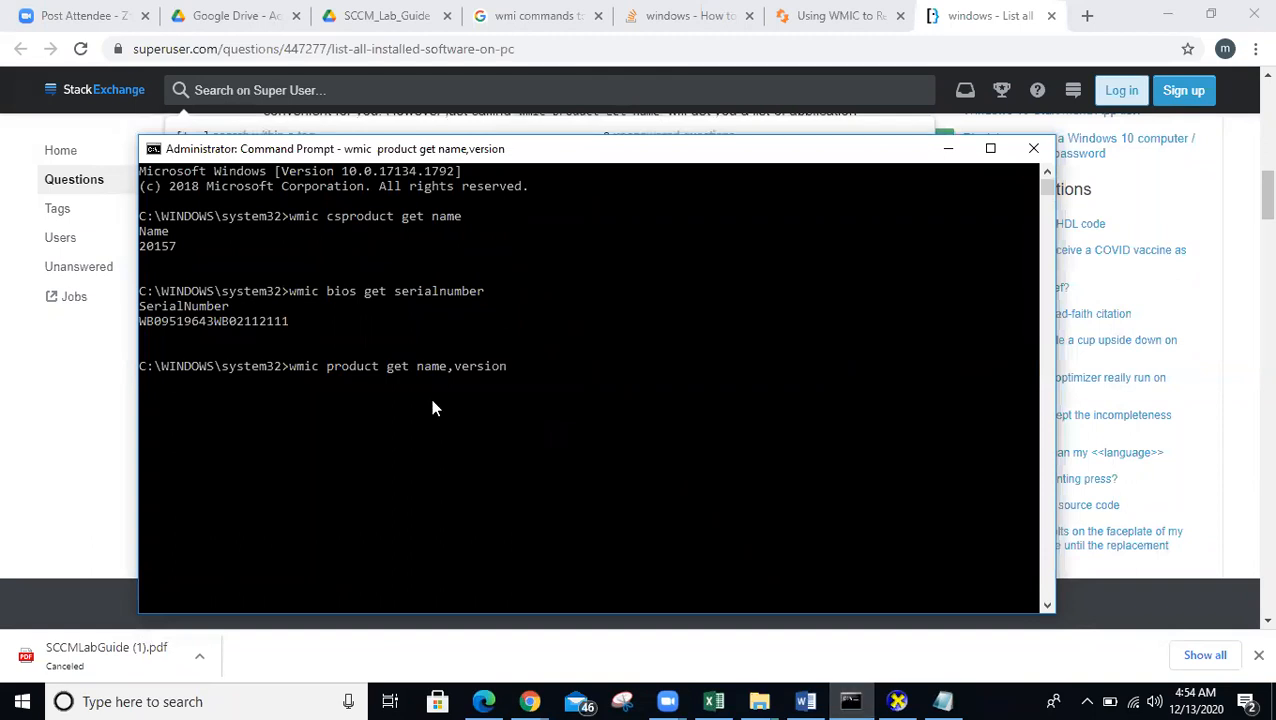
pyautogui.press('super+r')
pyautogui.write('app')
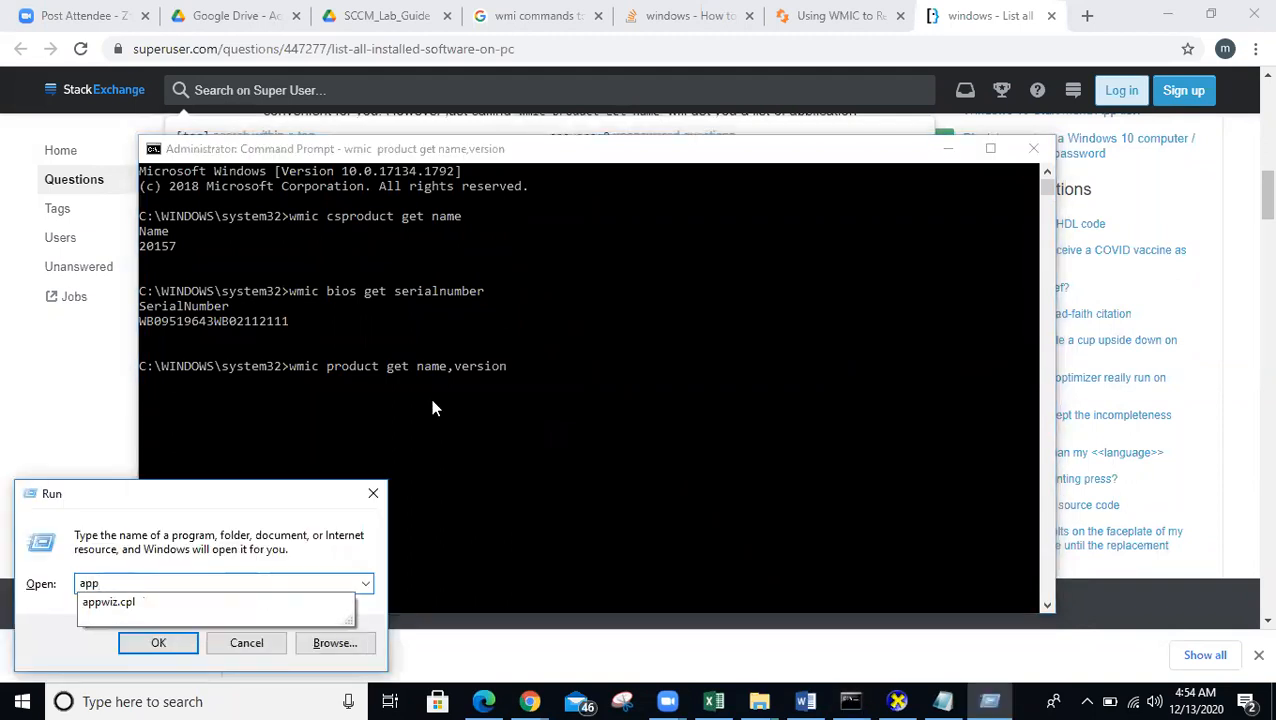
pyautogui.press('Down')
pyautogui.press('Return')
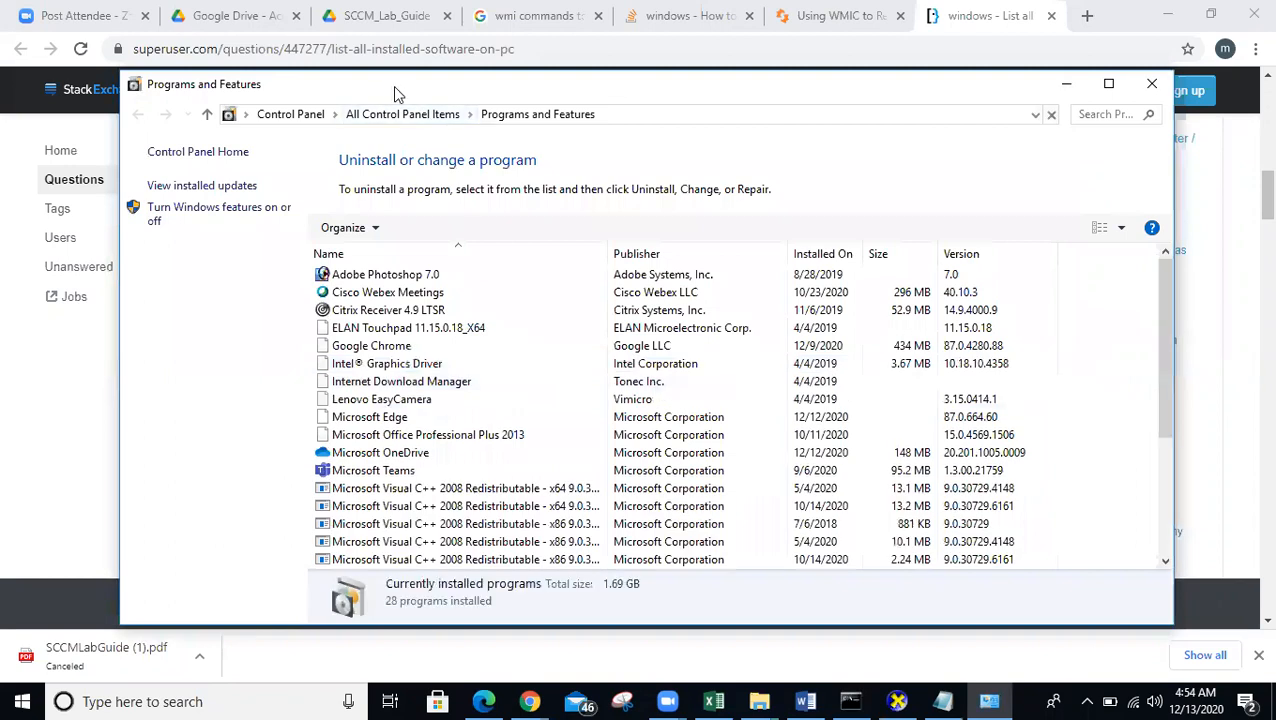
# - Arrange Programs and Features beside the console's program list to compare them
pyautogui.moveTo(389, 89); pyautogui.dragTo(853, 55)
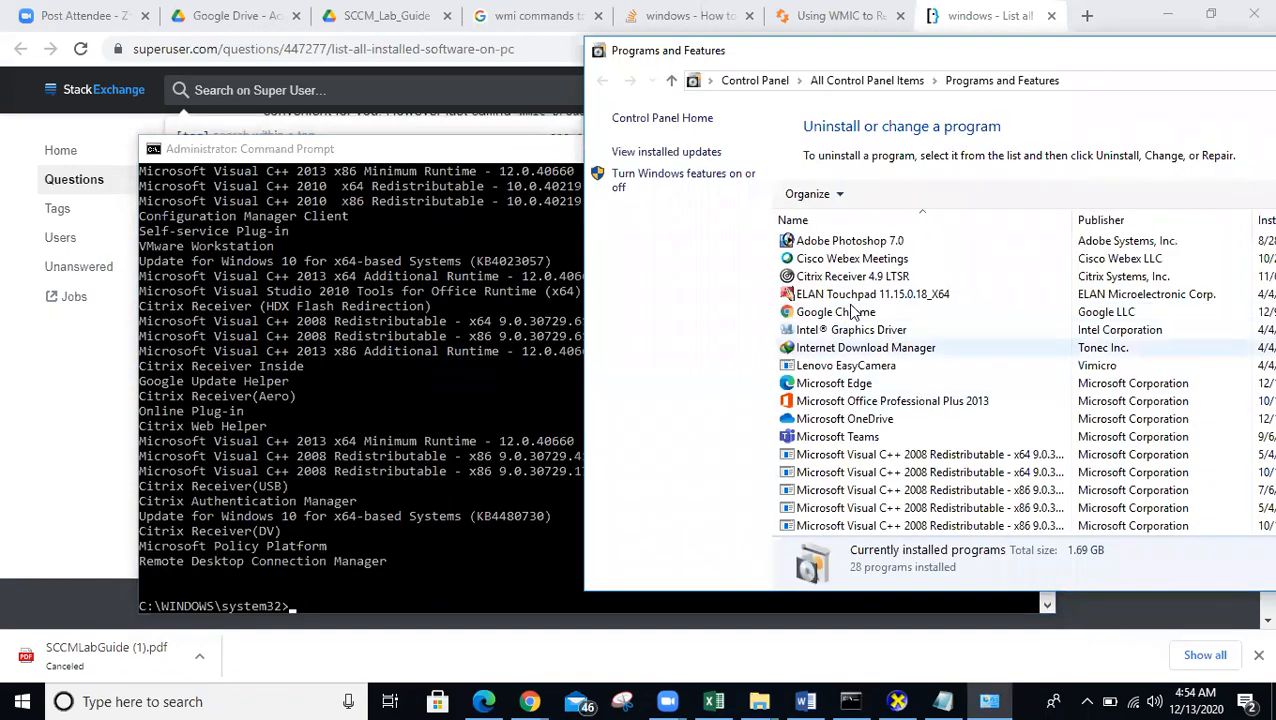
pyautogui.click(444, 376)
pyautogui.scroll(4, 444, 376)
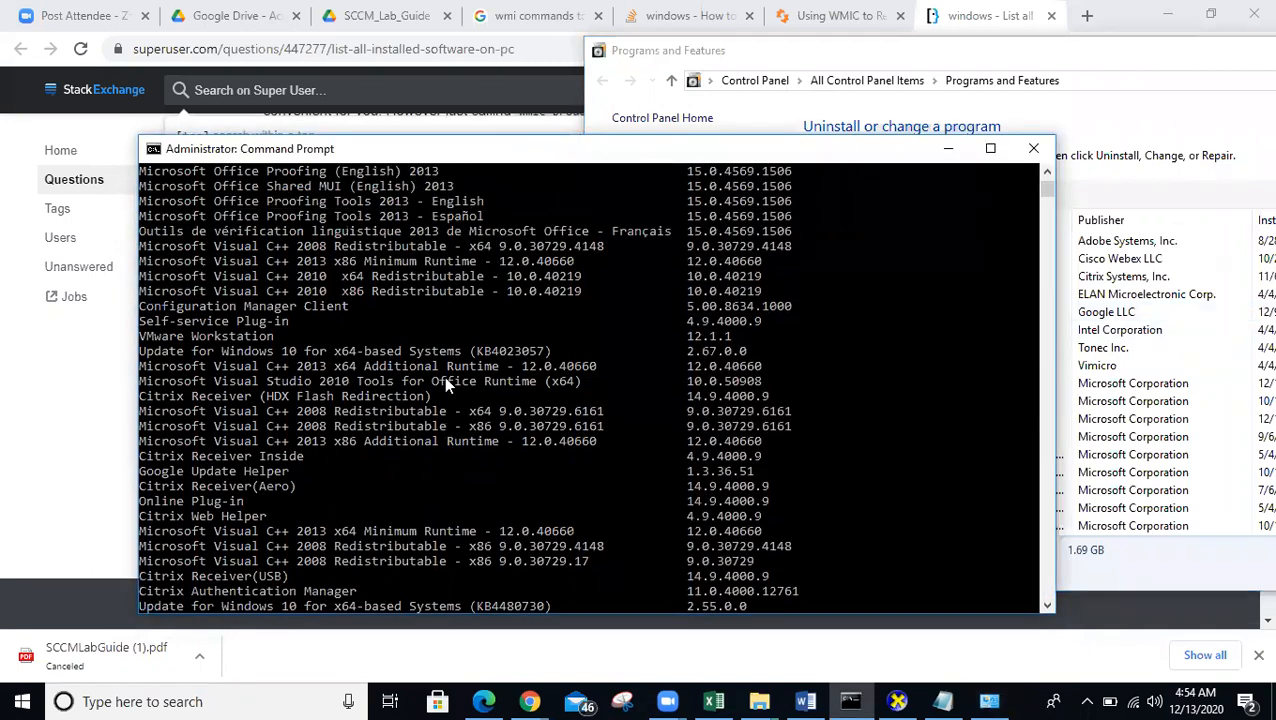
pyautogui.scroll(-4, 444, 376)
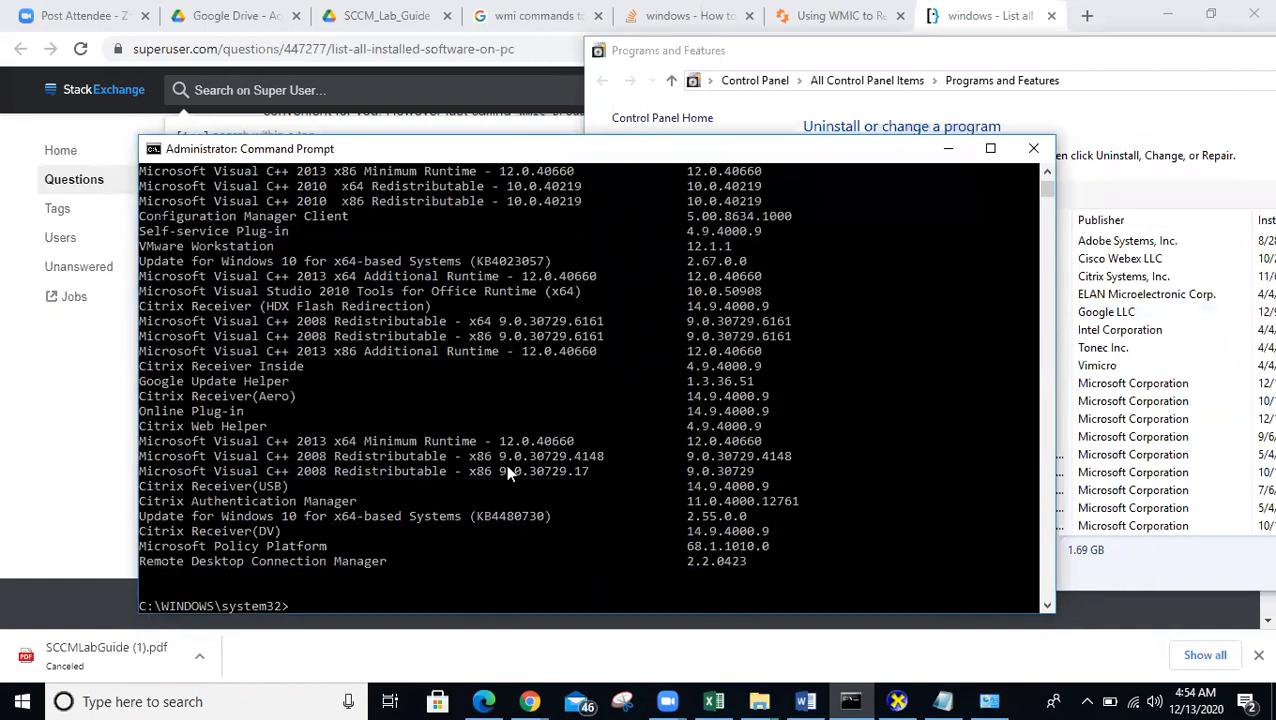
pyautogui.click(943, 701)
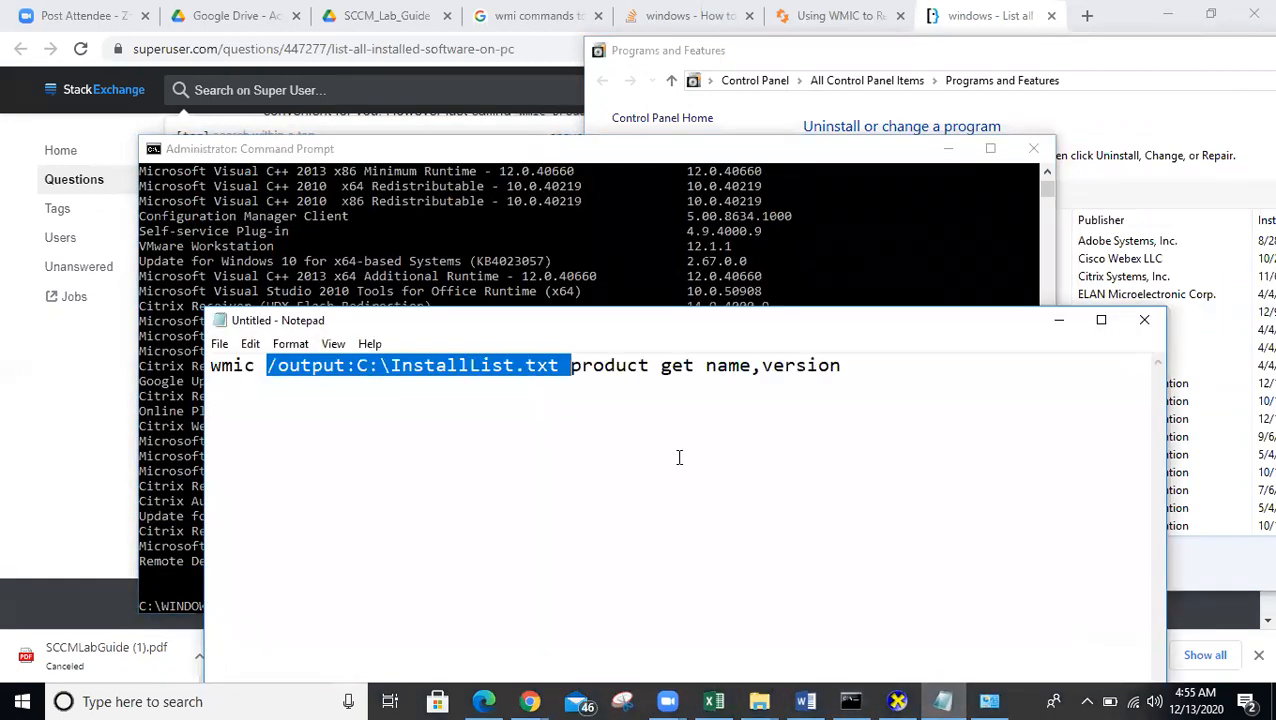
# - Add /output:C:\InstallList.txt to the wmic product get name,version command and run it in Command Prompt
pyautogui.click(681, 365)
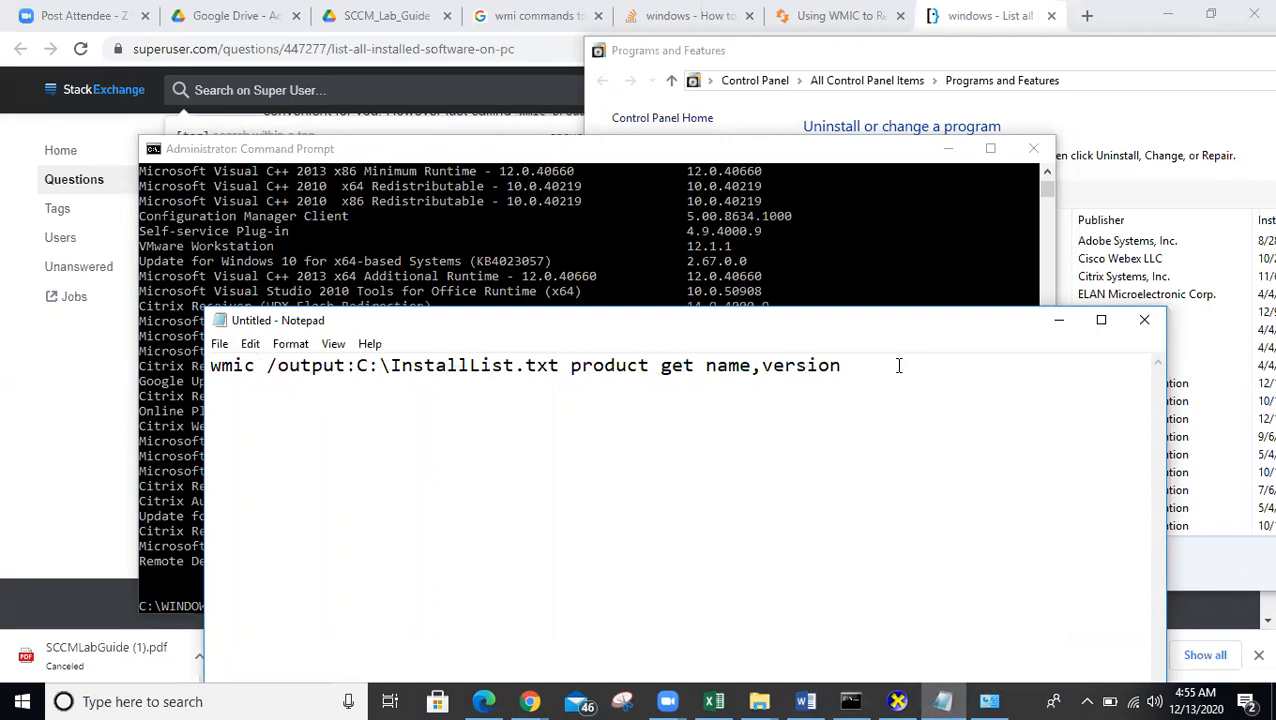
pyautogui.moveTo(898, 366); pyautogui.dragTo(706, 366)
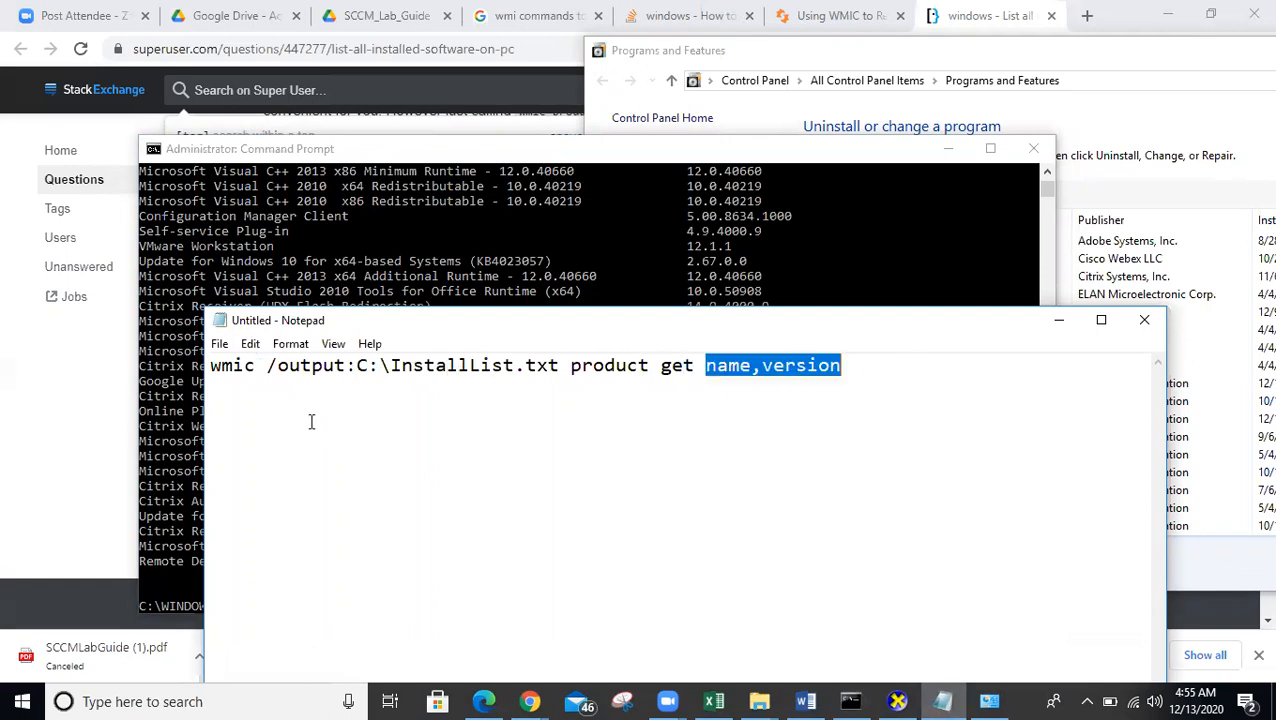
pyautogui.hotkey('ctrl', 'a')
pyautogui.hotkey('ctrl', 'c')
pyautogui.click(563, 269)
pyautogui.rightClick(474, 588)
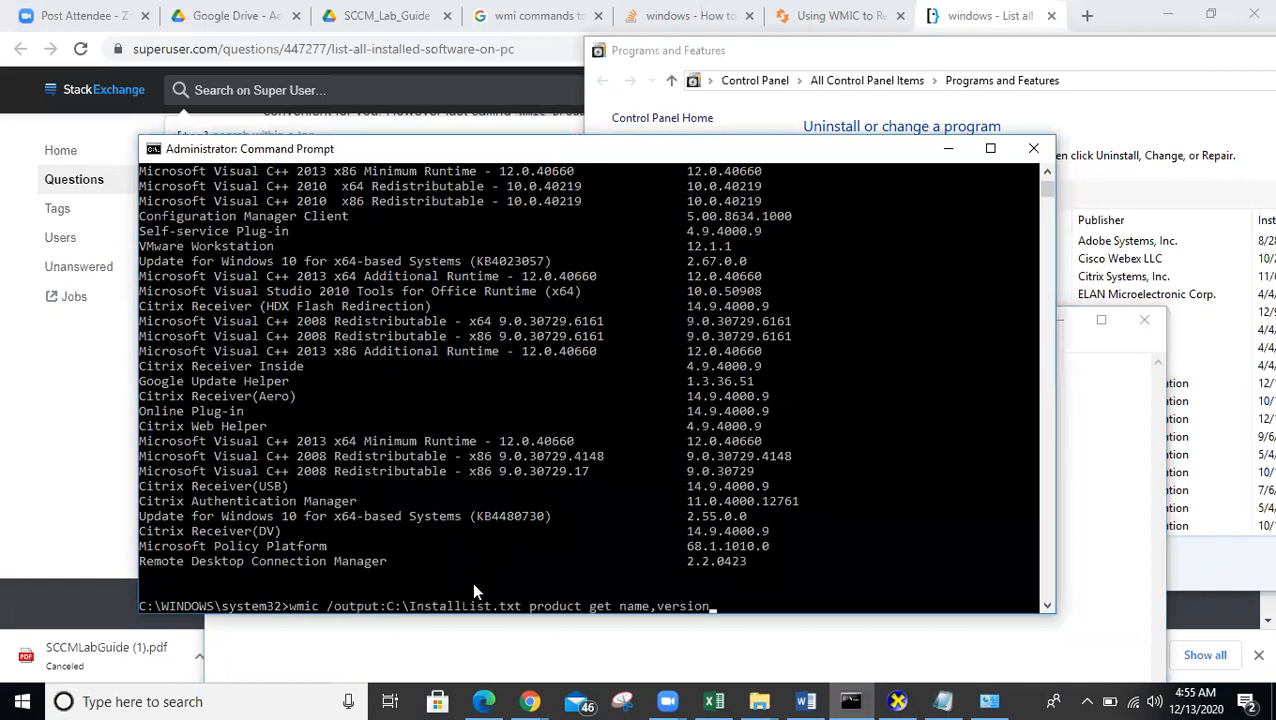
pyautogui.press('Return')
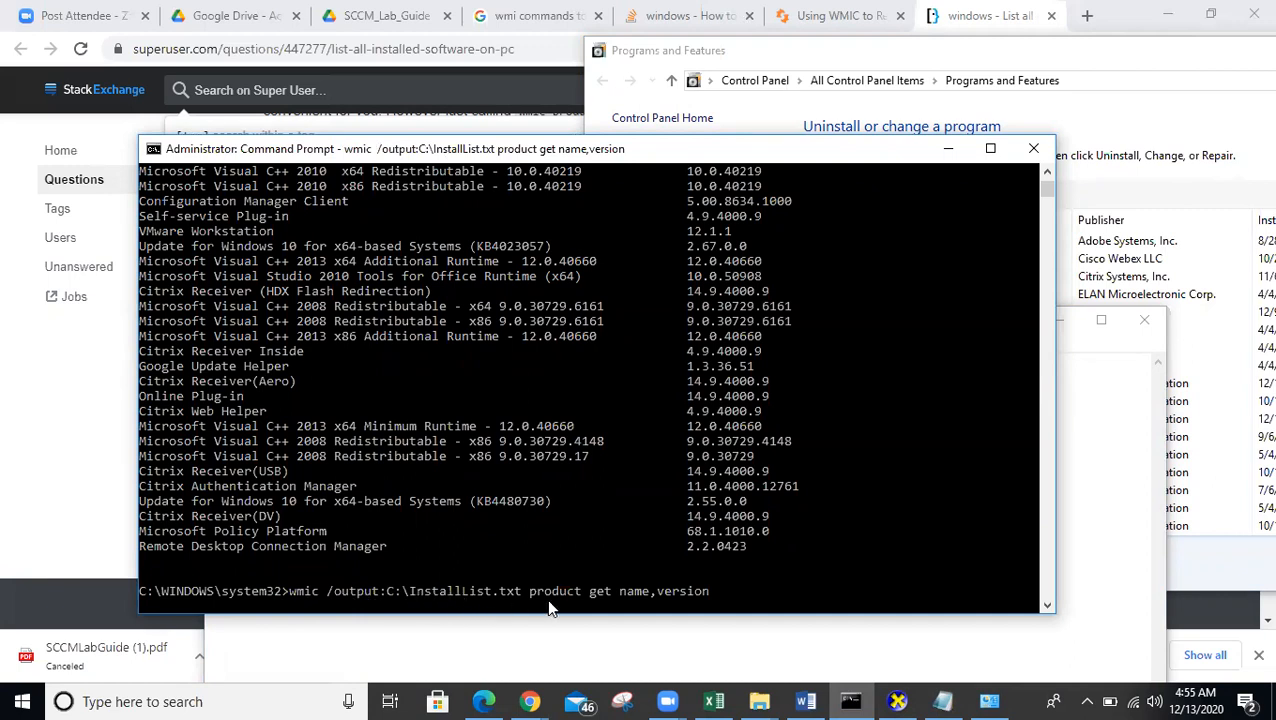
pyautogui.moveTo(761, 699)
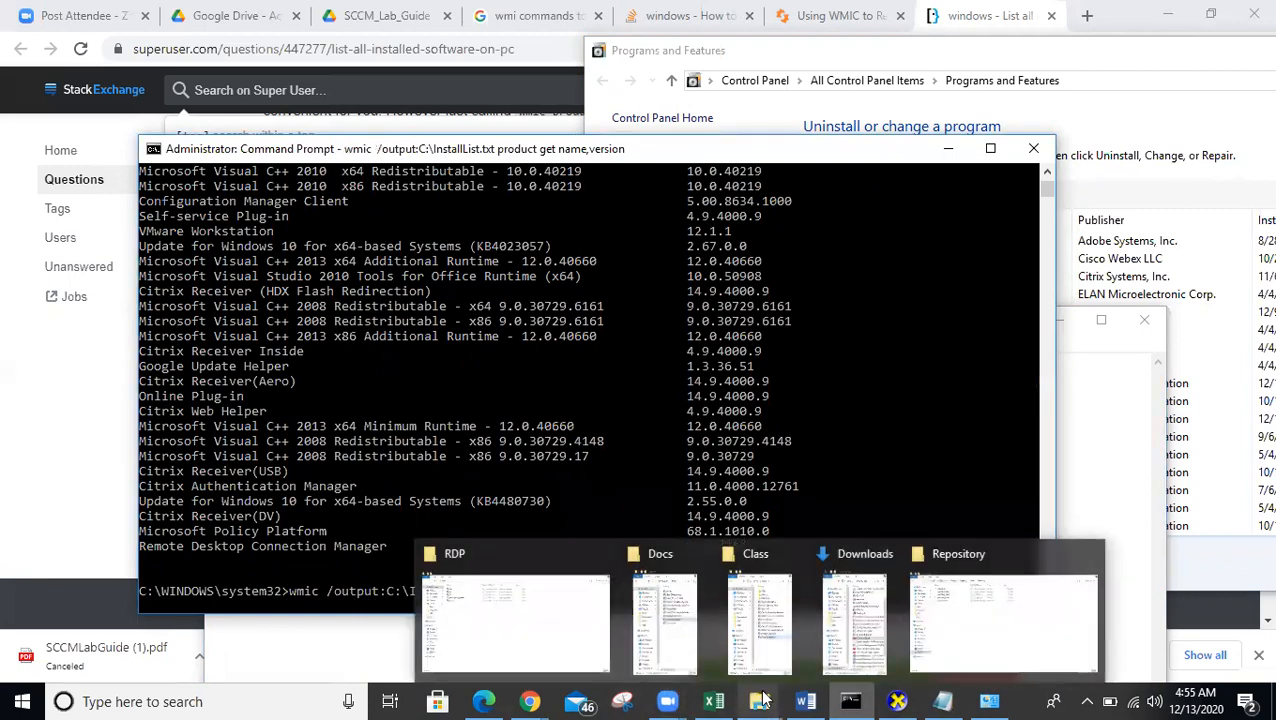
# - Browse to OSDisk (C:) in File Explorer and open InstallList.txt in Notepad
pyautogui.click(926, 641)
pyautogui.click(84, 548)
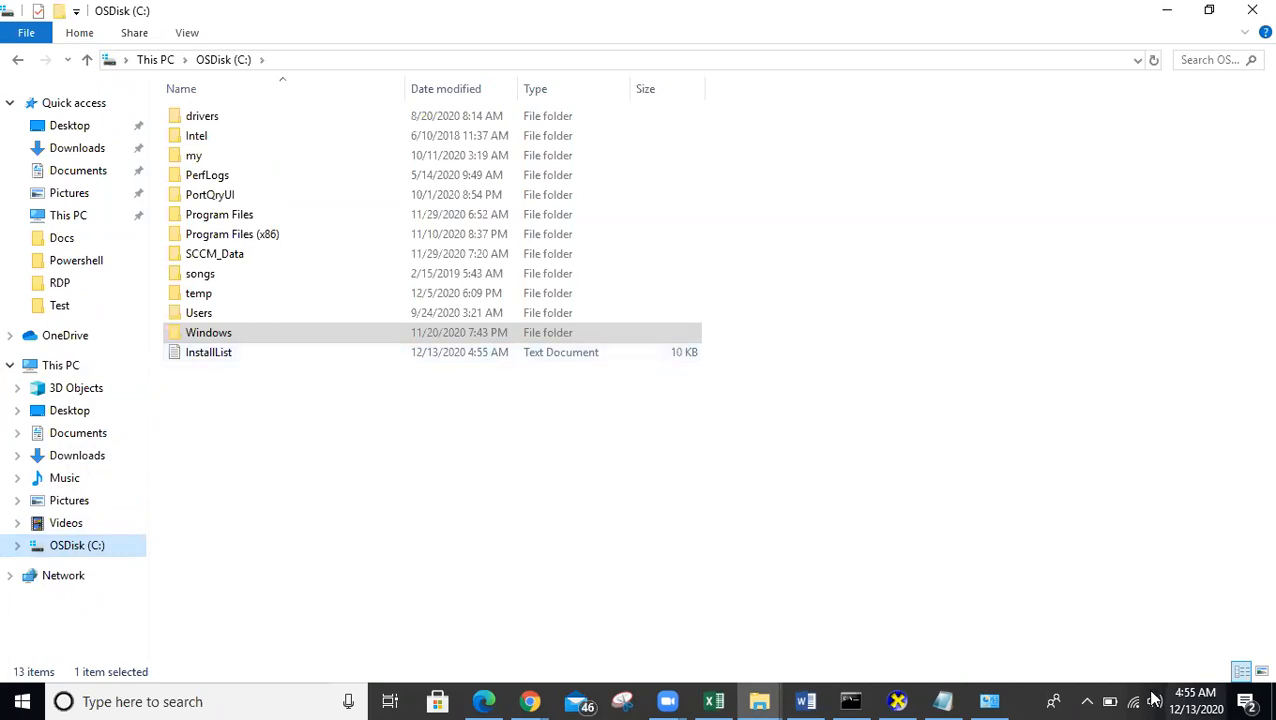
pyautogui.moveTo(850, 700)
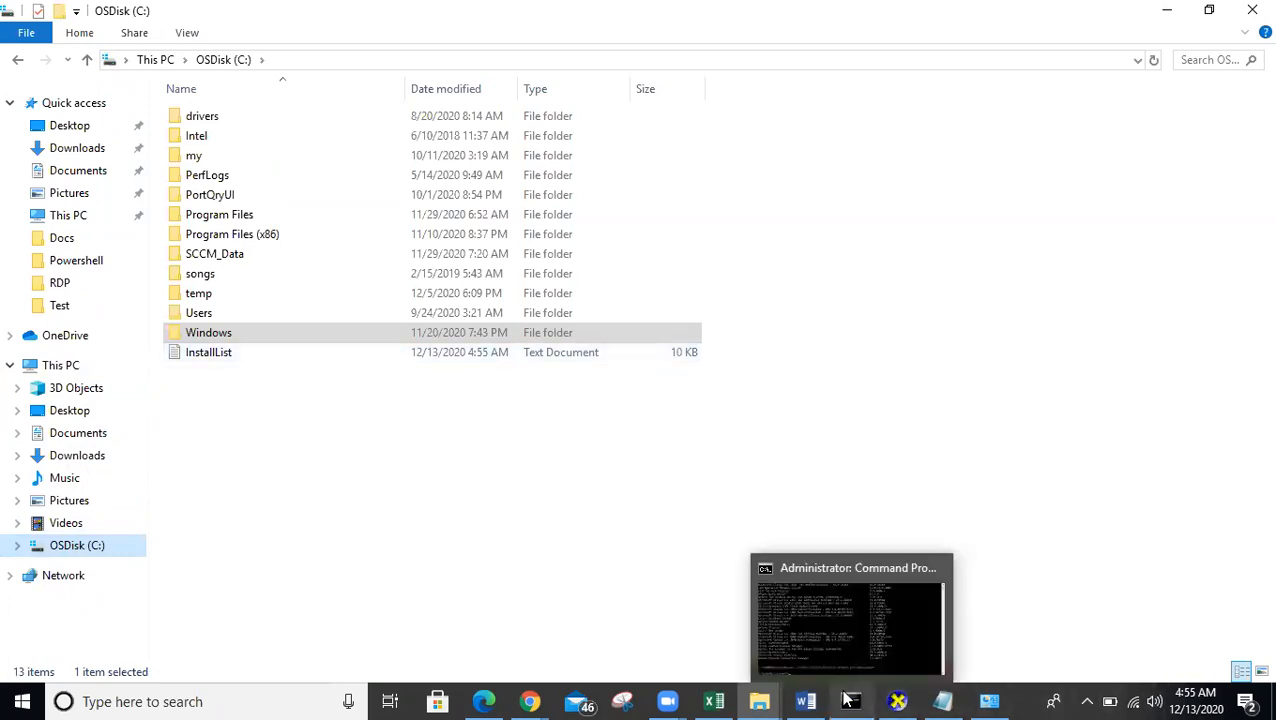
pyautogui.click(868, 642)
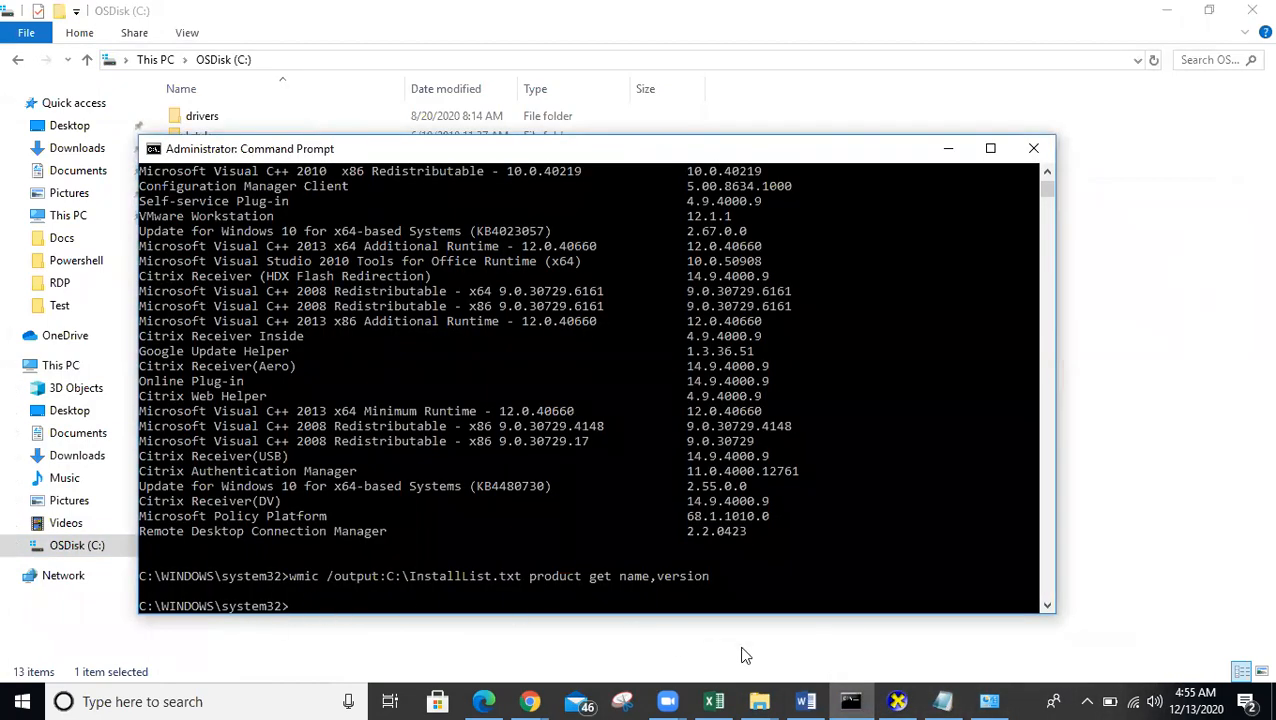
pyautogui.moveTo(760, 700)
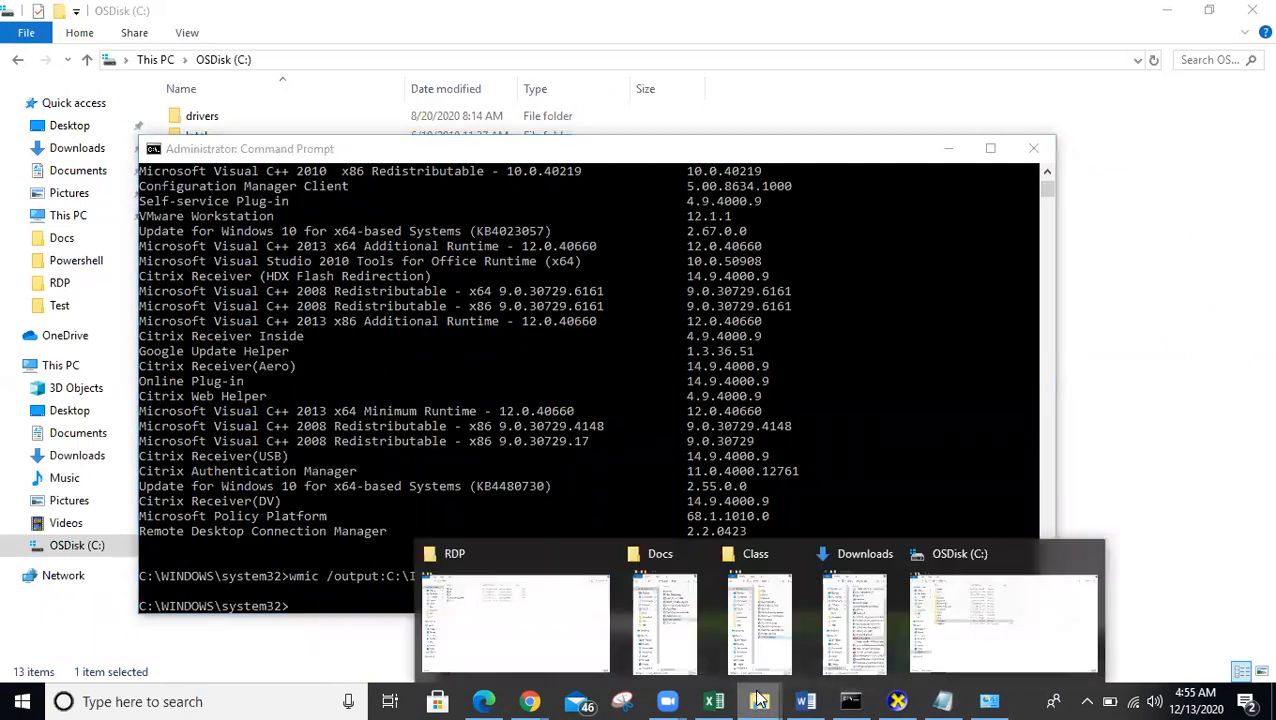
pyautogui.click(993, 618)
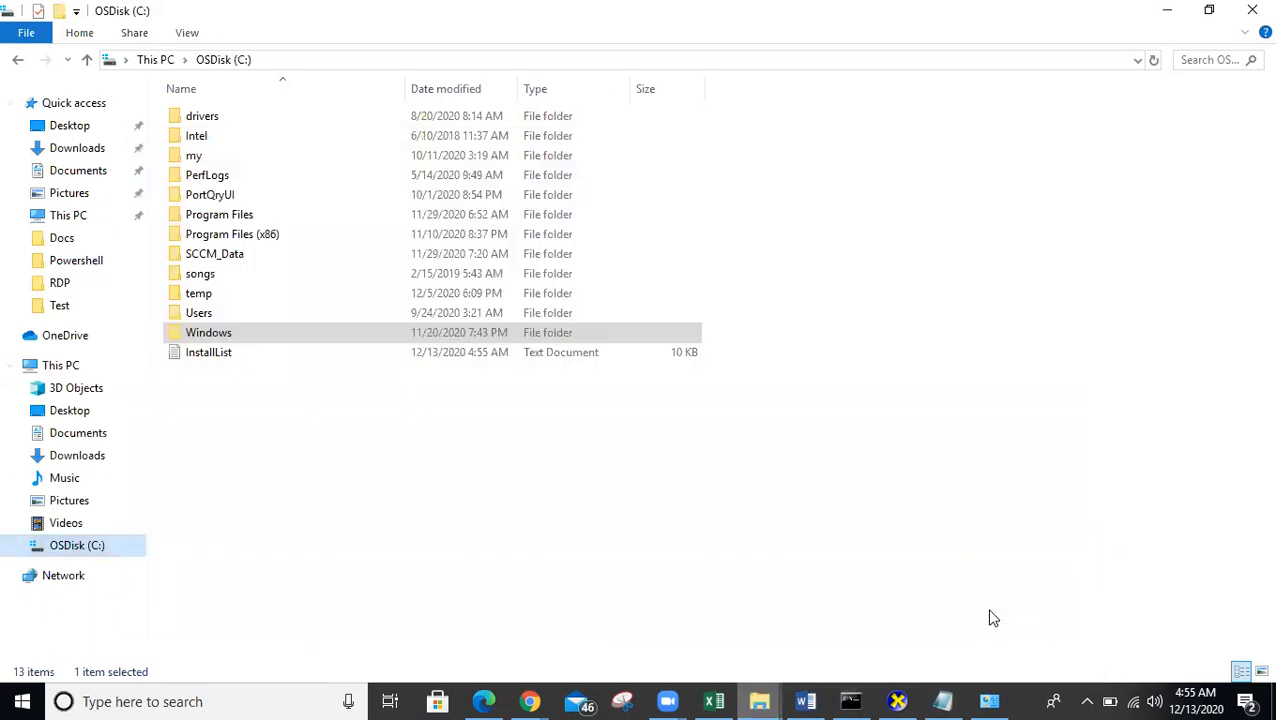
pyautogui.doubleClick(324, 352)
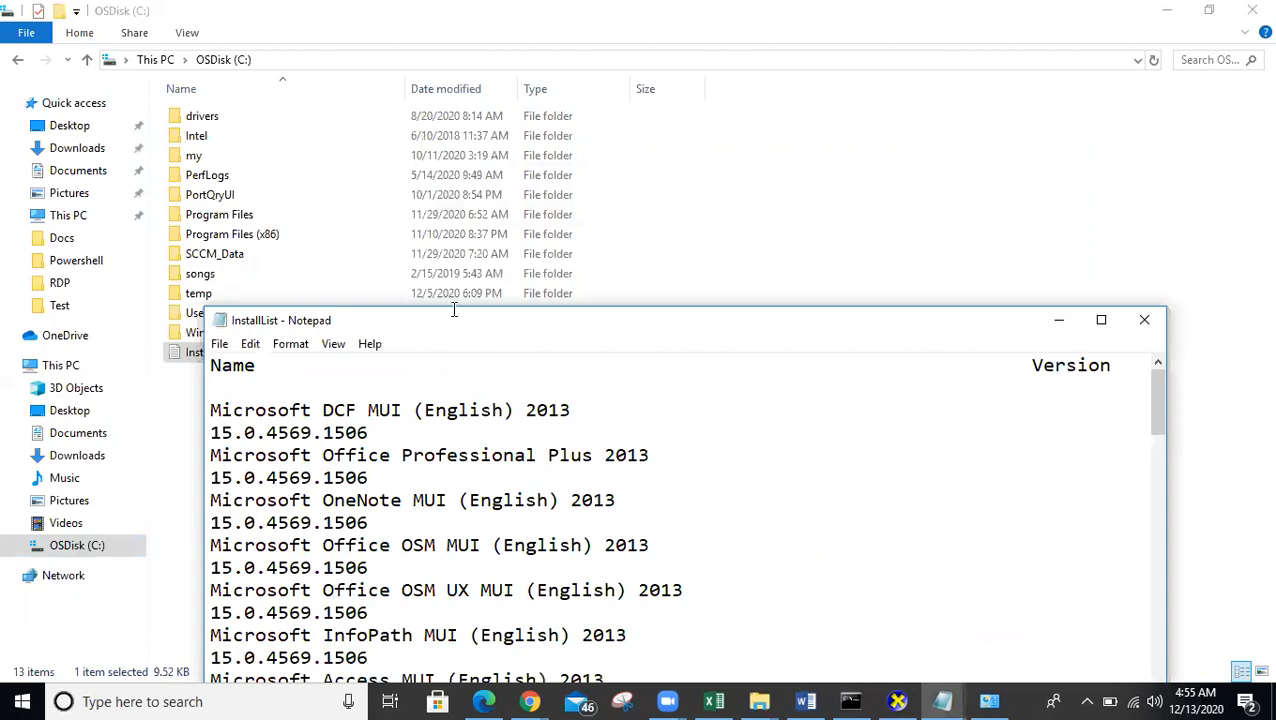
# - Maximize InstallList.txt and compare it briefly with Programs and Features
pyautogui.doubleClick(453, 318)
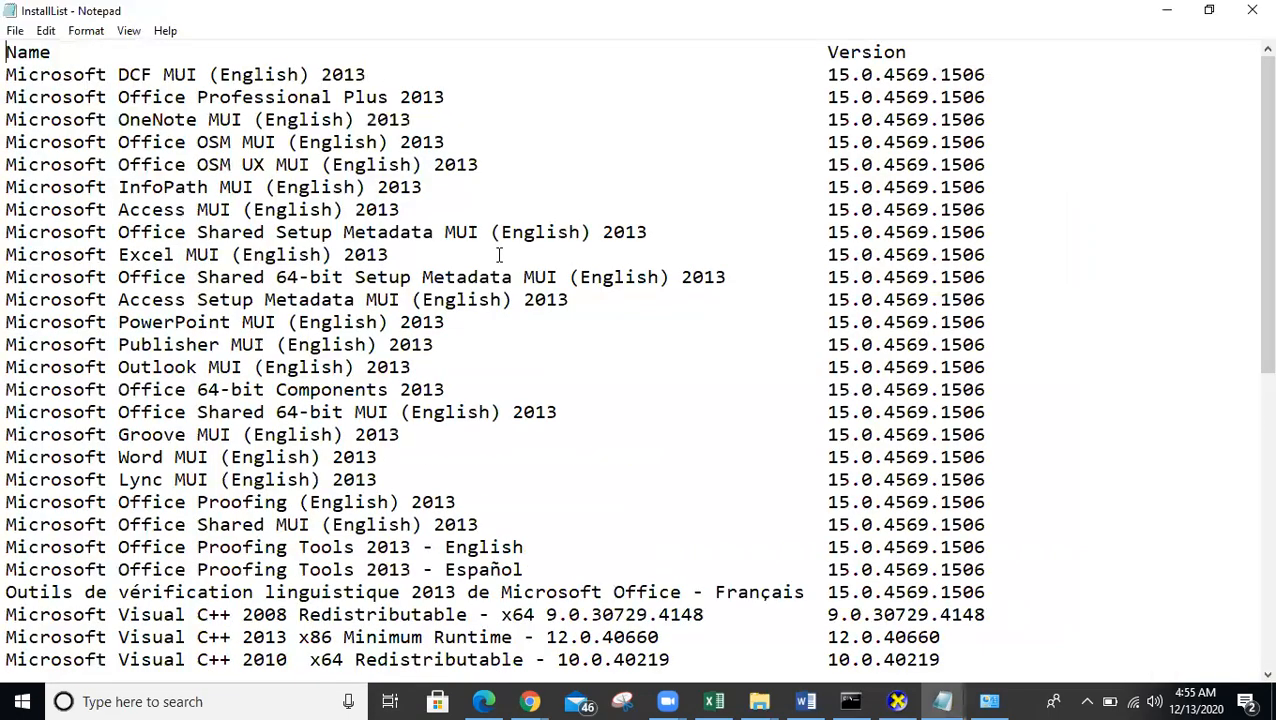
pyautogui.scroll(-5, 499, 256)
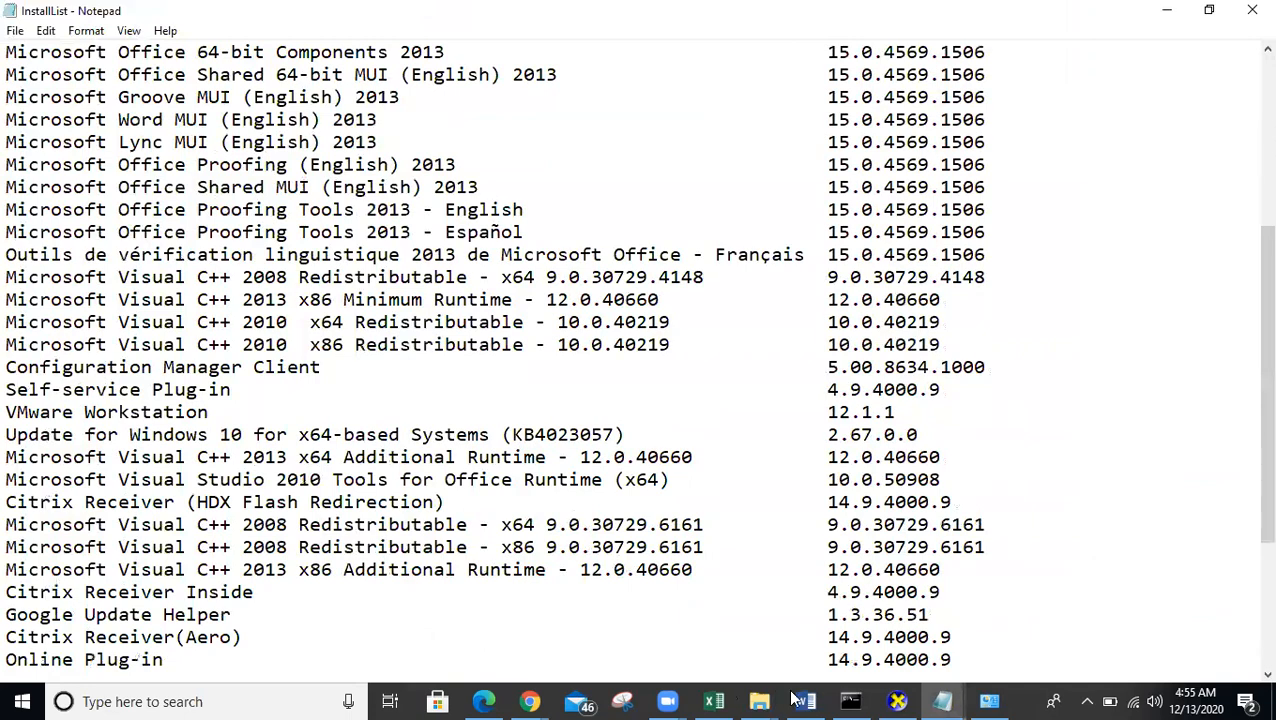
pyautogui.click(990, 701)
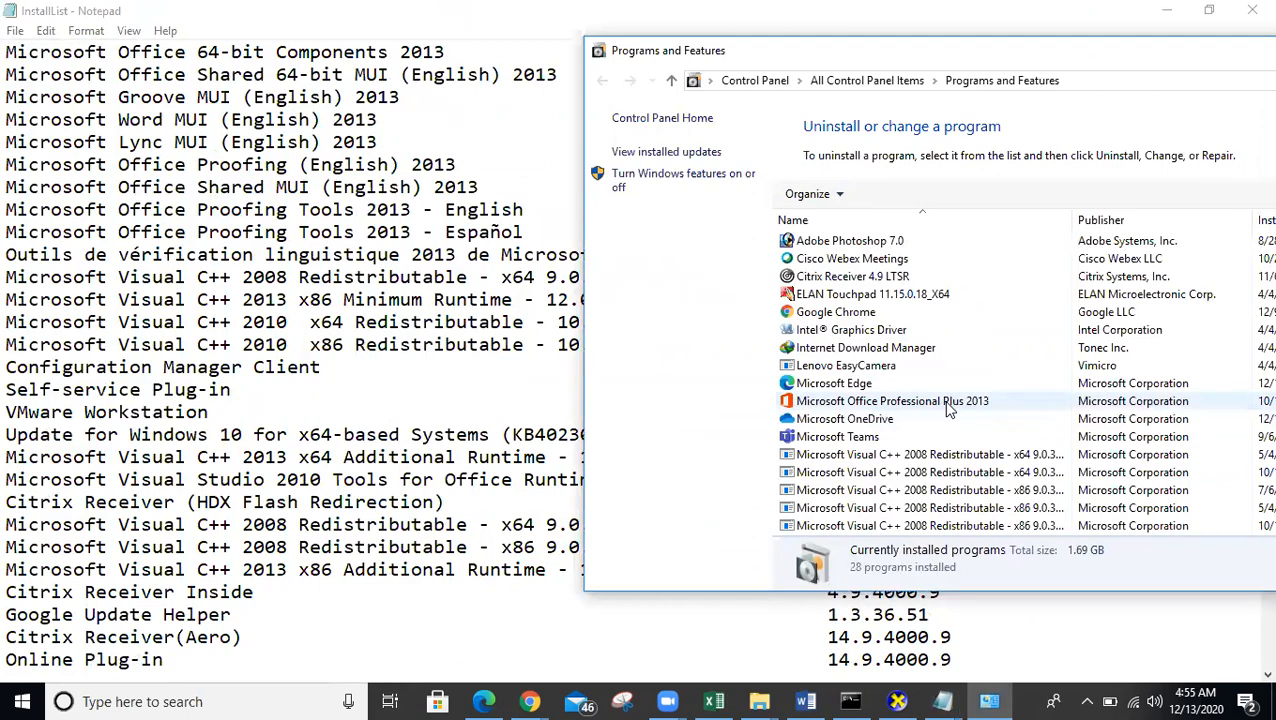
pyautogui.click(340, 459)
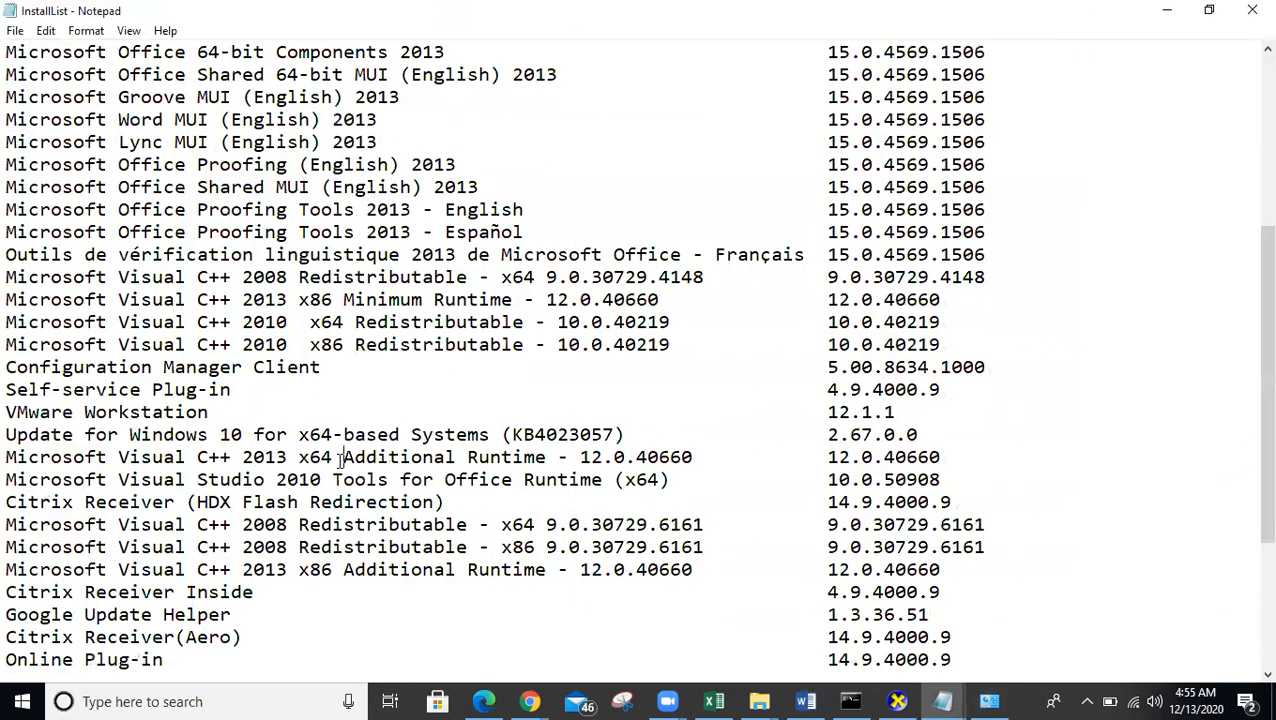
# - Find '2013', then search 'office' upward through the Office entries in InstallList
pyautogui.hotkey('ctrl', 'f')
pyautogui.write('2013')
pyautogui.press('Return')
pyautogui.press('Return')
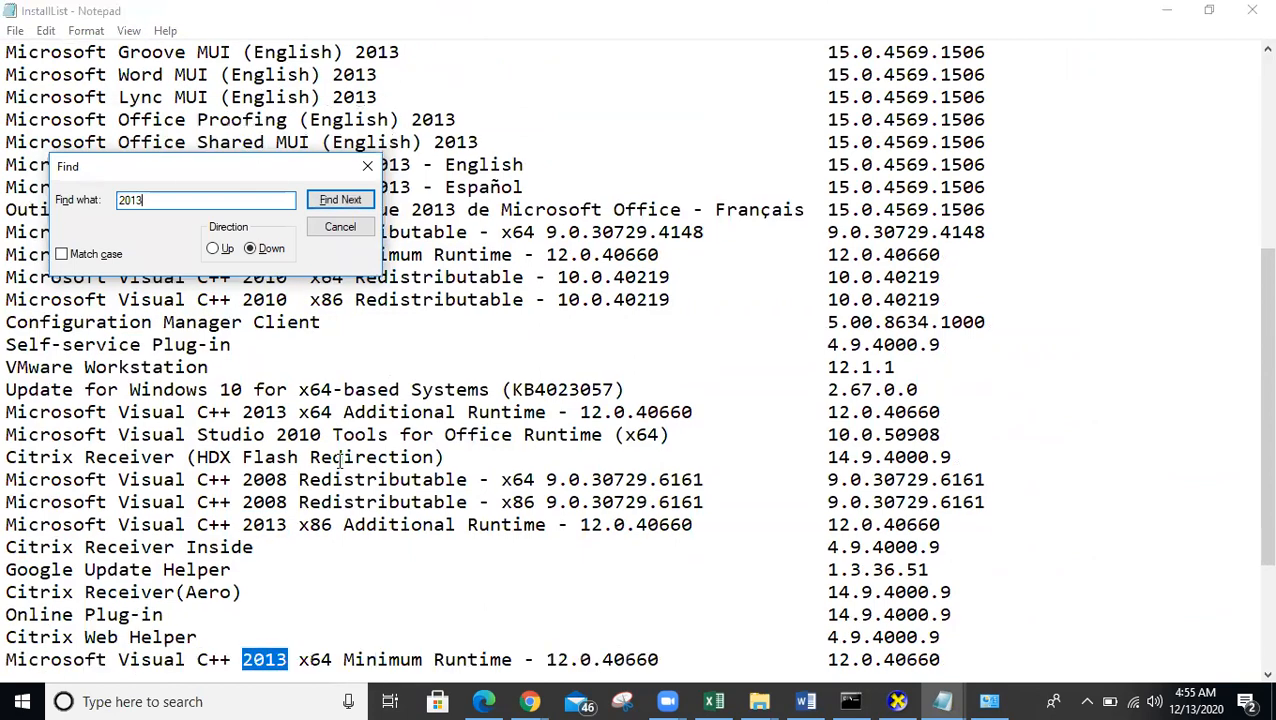
pyautogui.press('BackSpace')
pyautogui.press('BackSpace')
pyautogui.press('BackSpace')
pyautogui.press('BackSpace')
pyautogui.write('office')
pyautogui.click(212, 248)
pyautogui.click(337, 201)
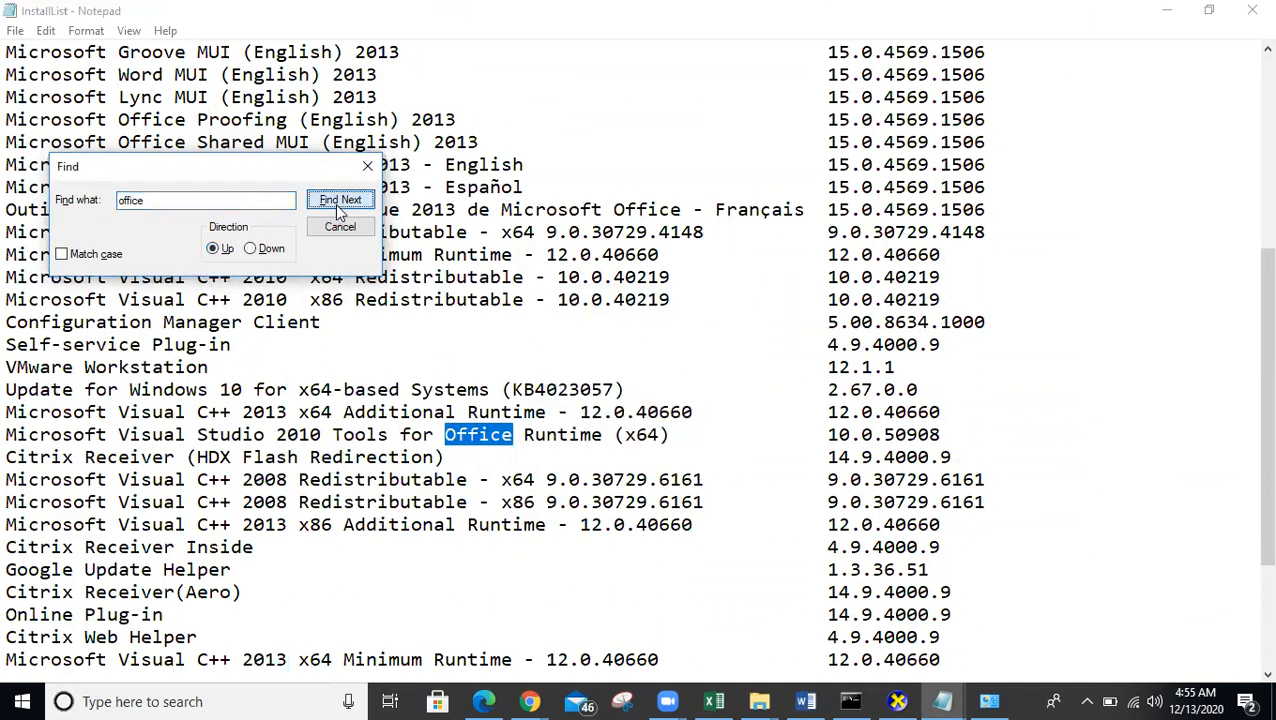
pyautogui.click(341, 203)
pyautogui.click(344, 205)
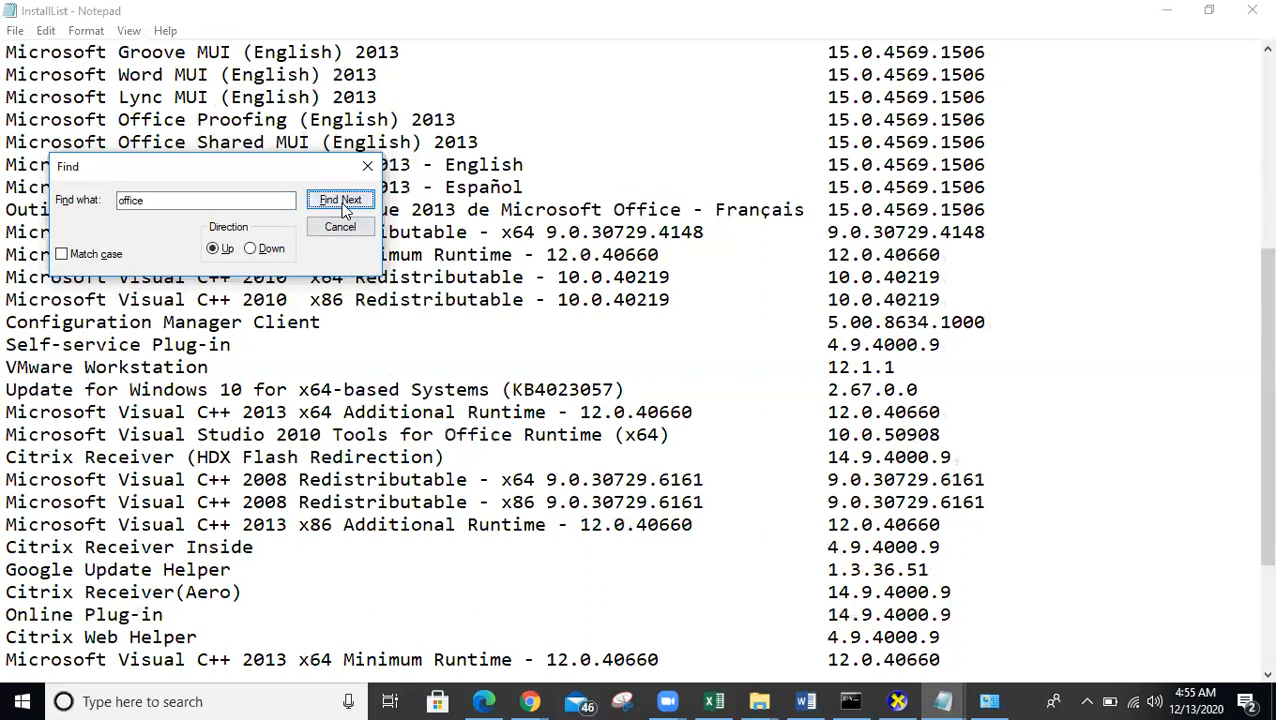
pyautogui.click(339, 228)
# - Scroll the list and highlight the VMware Workstation entry
pyautogui.scroll(3, 490, 310)
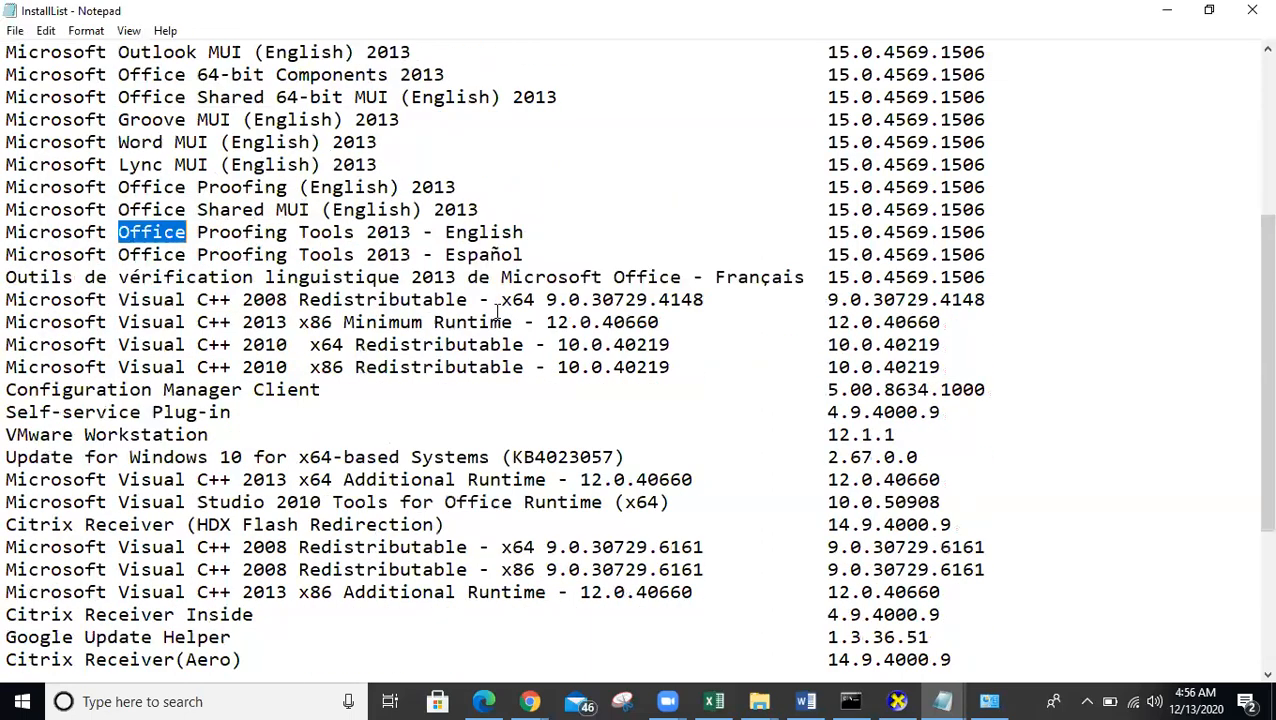
pyautogui.scroll(3, 484, 313)
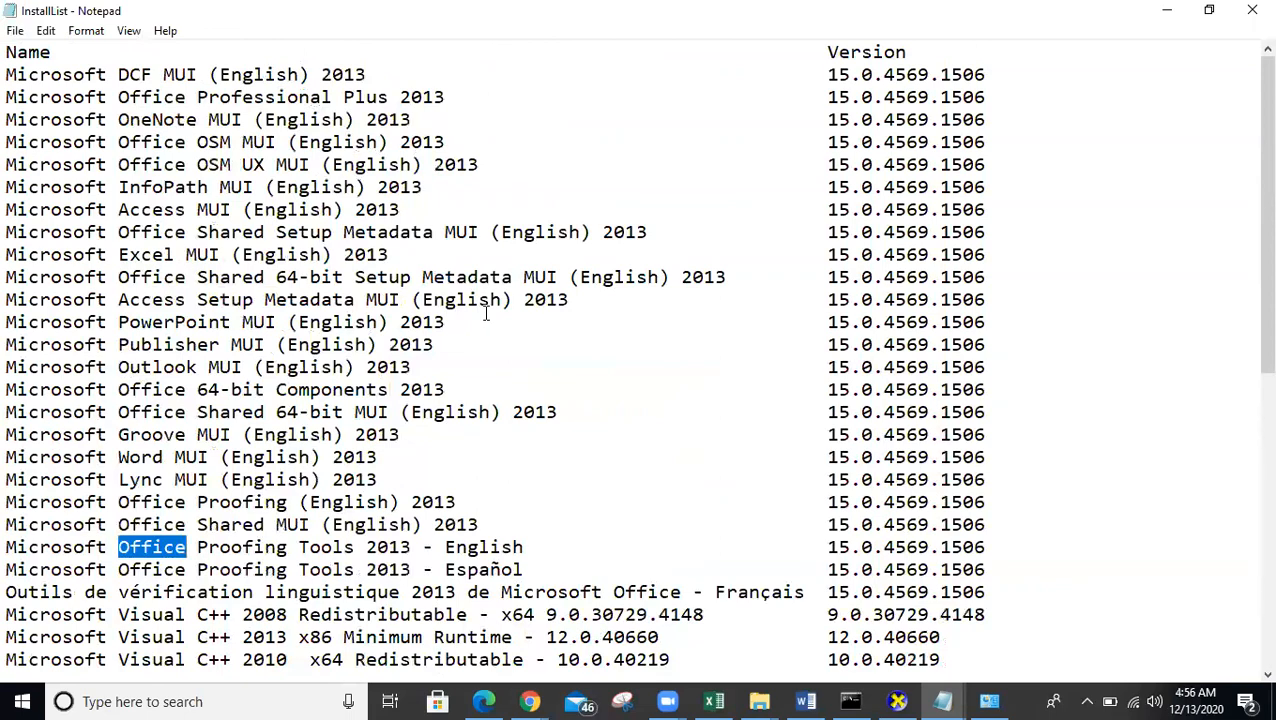
pyautogui.scroll(-4, 486, 314)
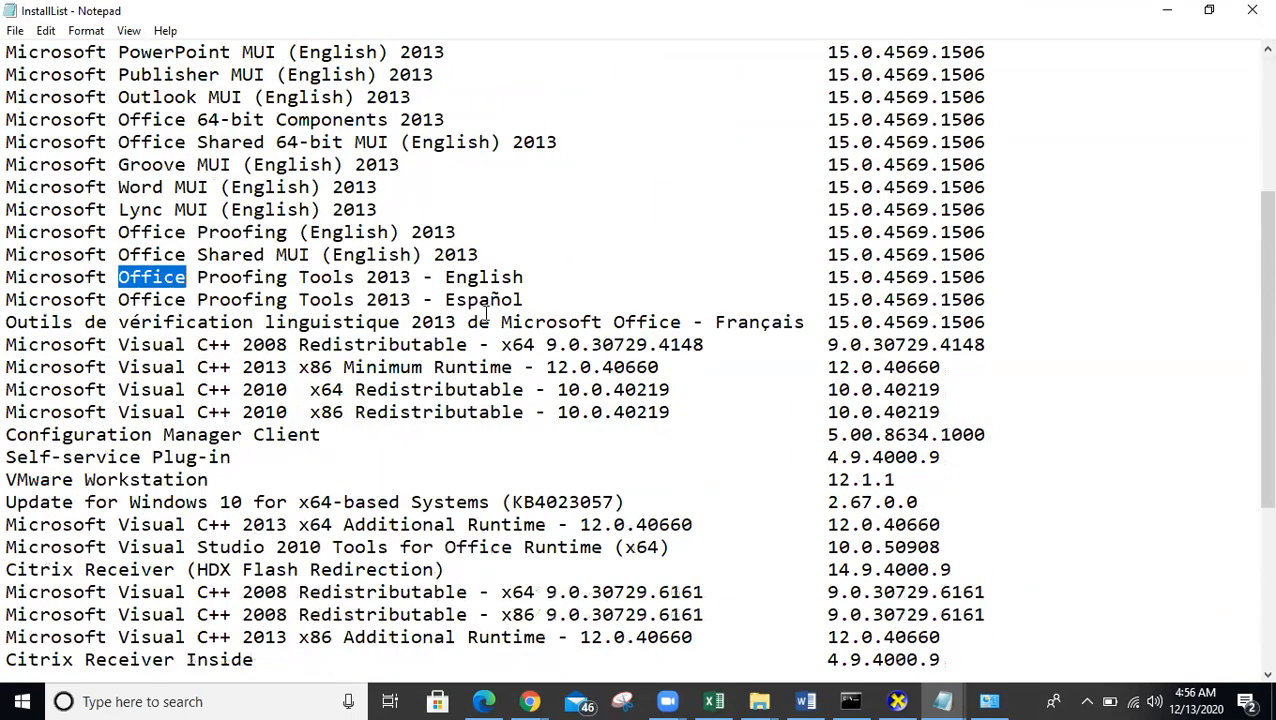
pyautogui.scroll(-4, 486, 314)
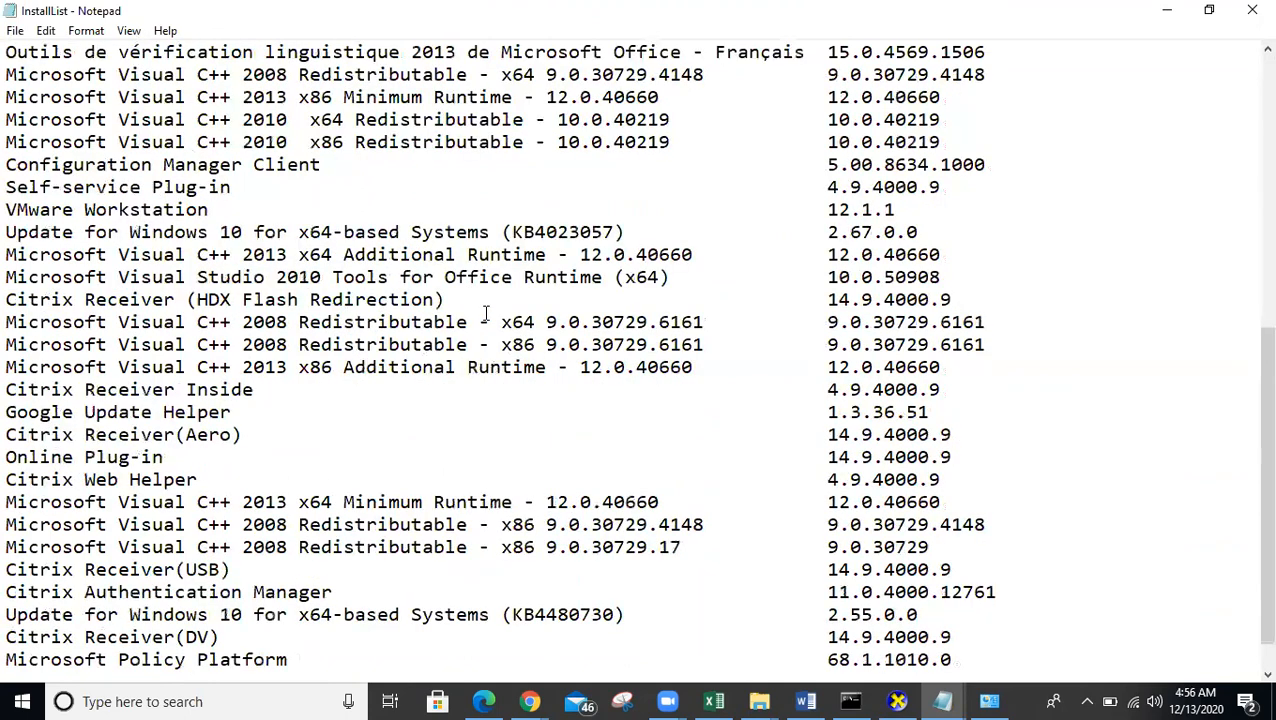
pyautogui.scroll(-1, 486, 314)
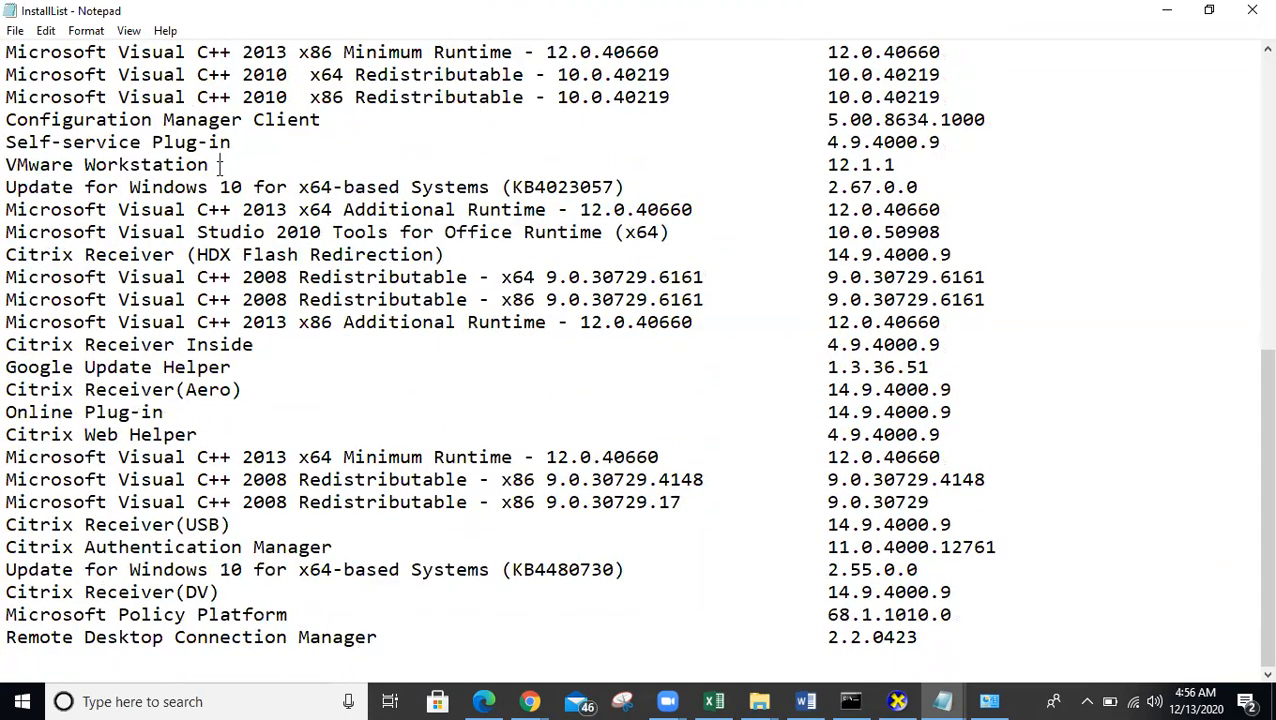
pyautogui.moveTo(16, 165); pyautogui.dragTo(206, 165)
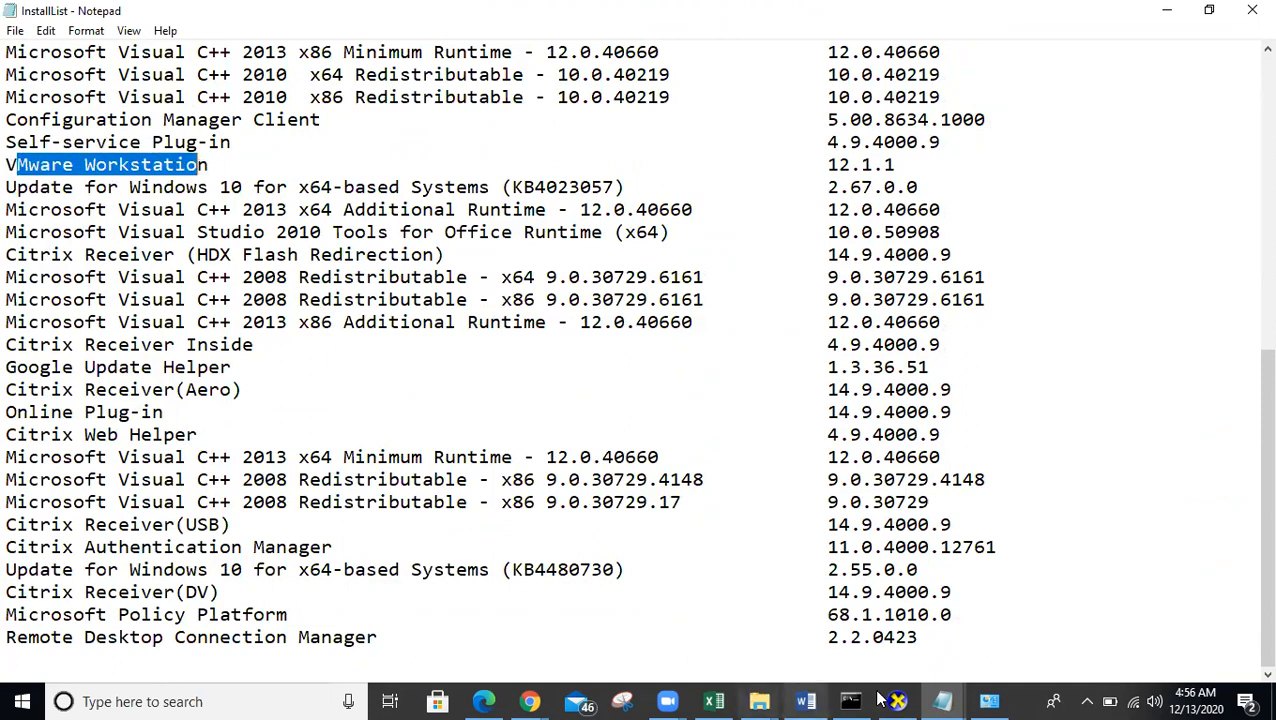
pyautogui.click(988, 701)
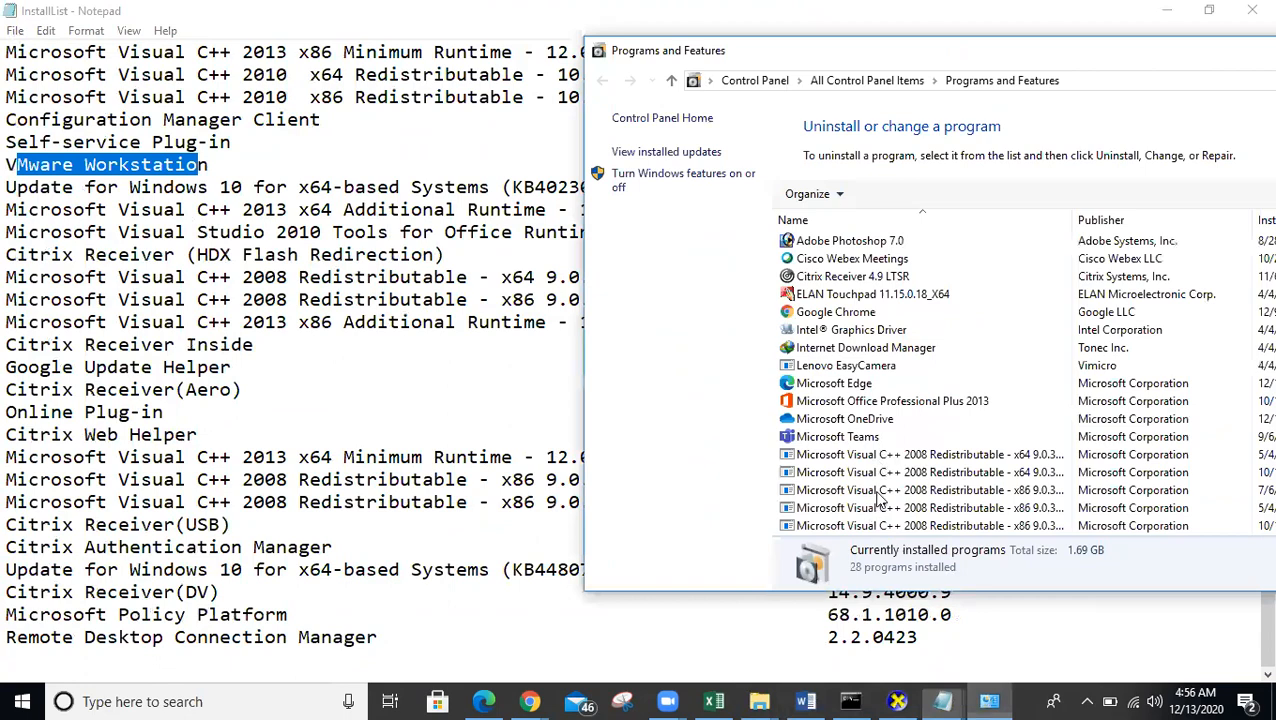
# - Select VMware Workstation, reveal its 12.1.1 version, and compare with the console listing
pyautogui.scroll(-5, 876, 492)
pyautogui.click(872, 490)
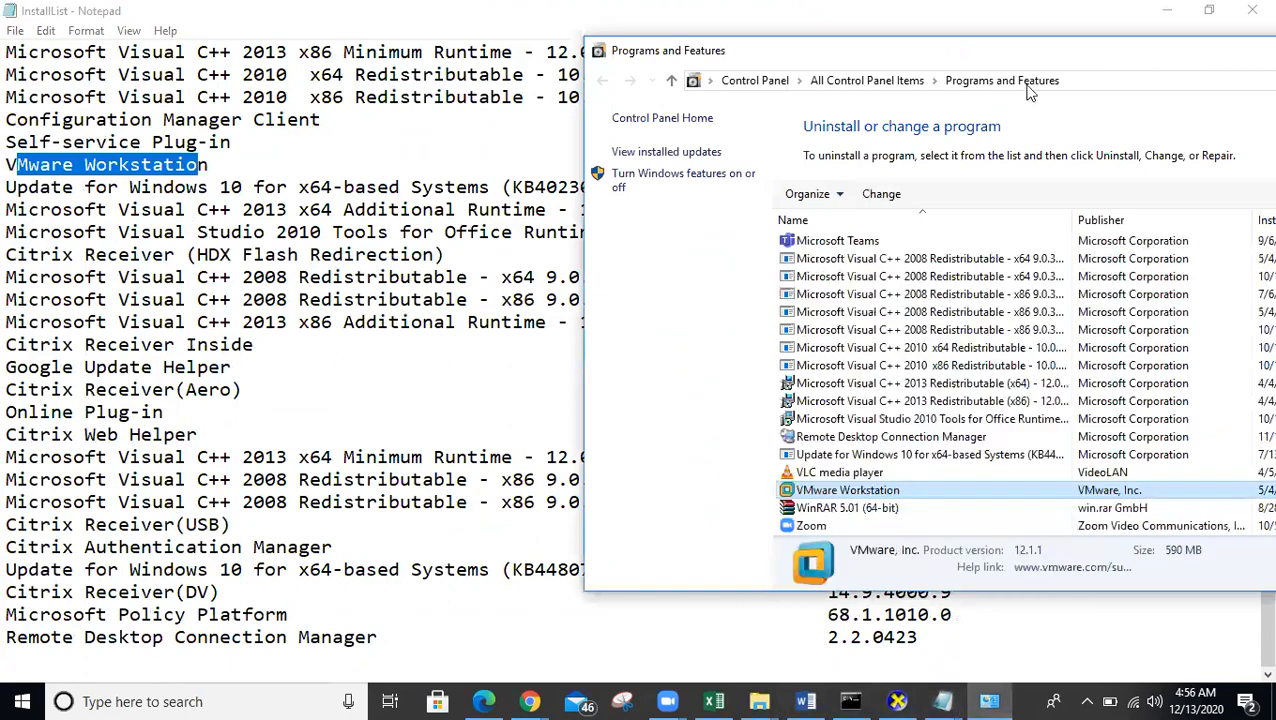
pyautogui.moveTo(1031, 57); pyautogui.dragTo(785, 54)
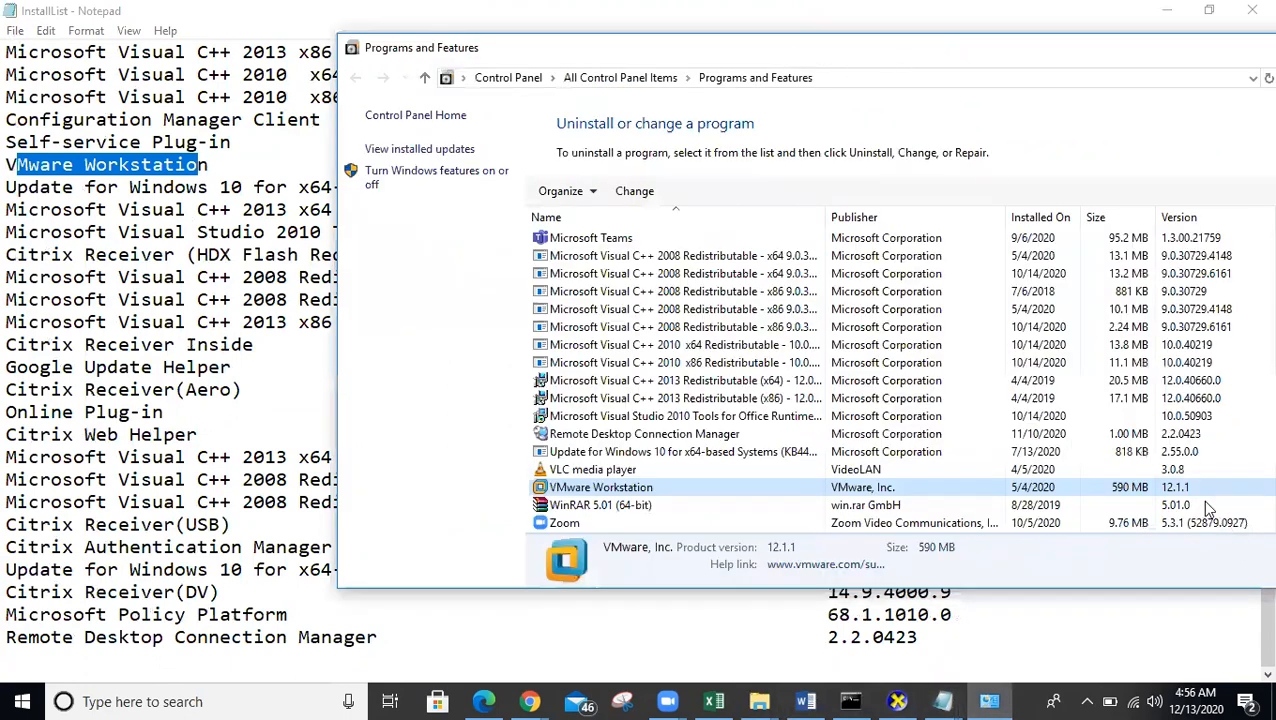
pyautogui.click(850, 701)
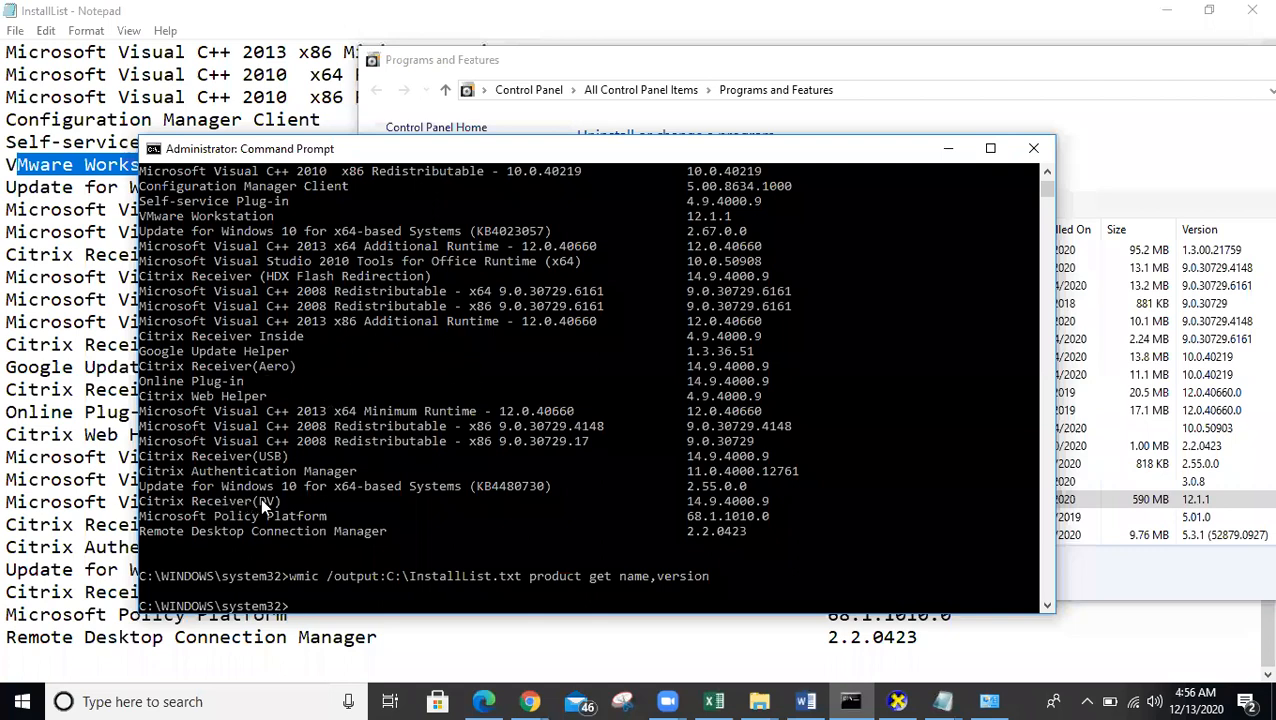
pyautogui.scroll(5, 305, 455)
pyautogui.scroll(4, 305, 455)
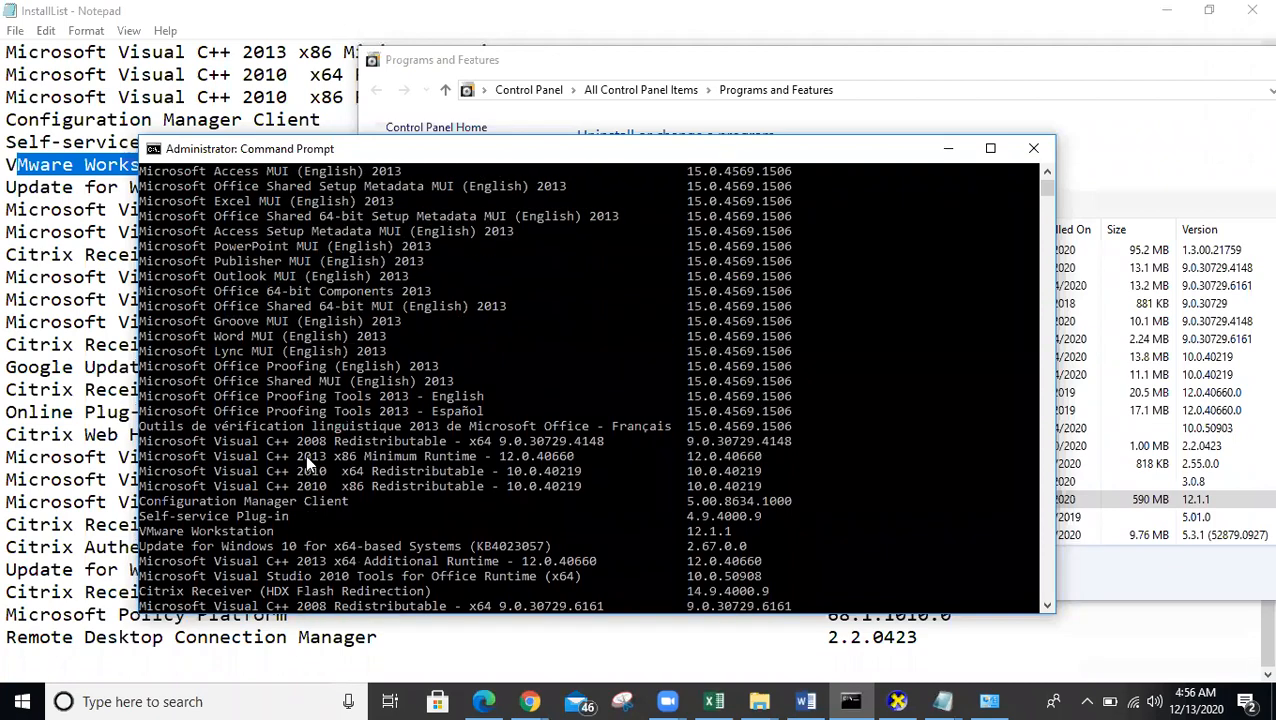
pyautogui.click(1160, 432)
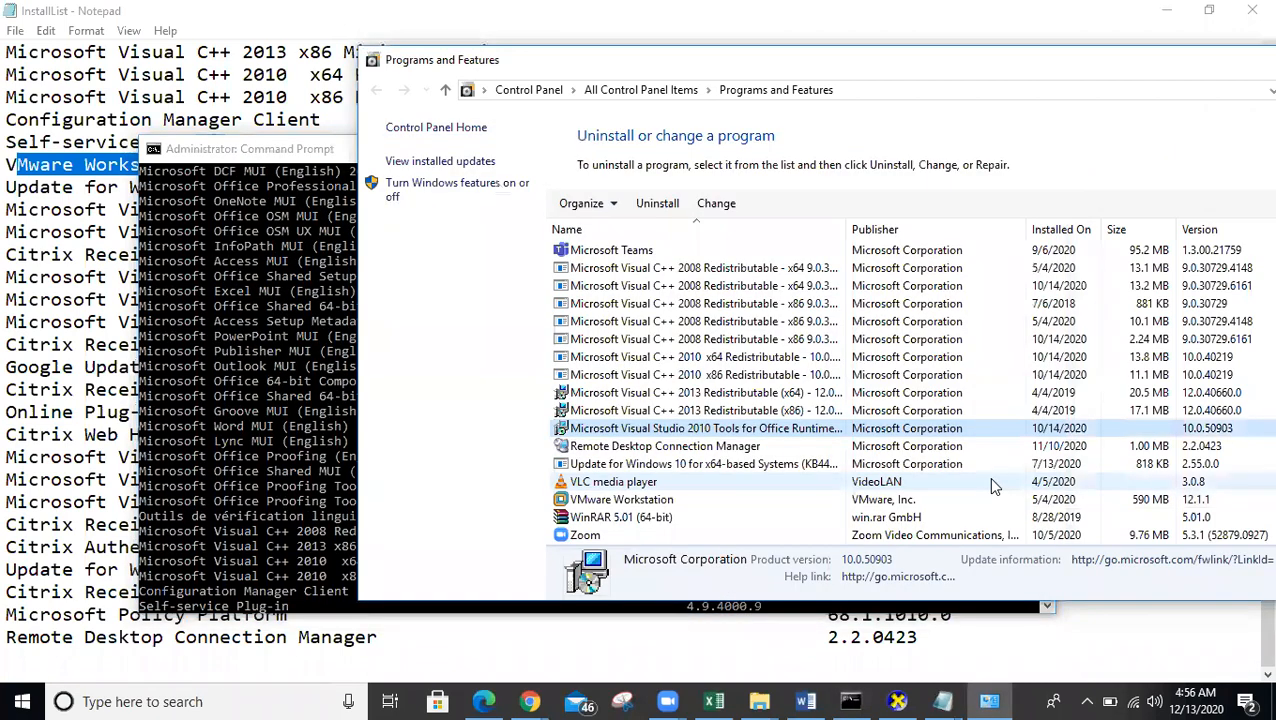
# - Select Microsoft Office Professional Plus 2013, then search InstallList for 'microsoft'
pyautogui.scroll(3, 838, 408)
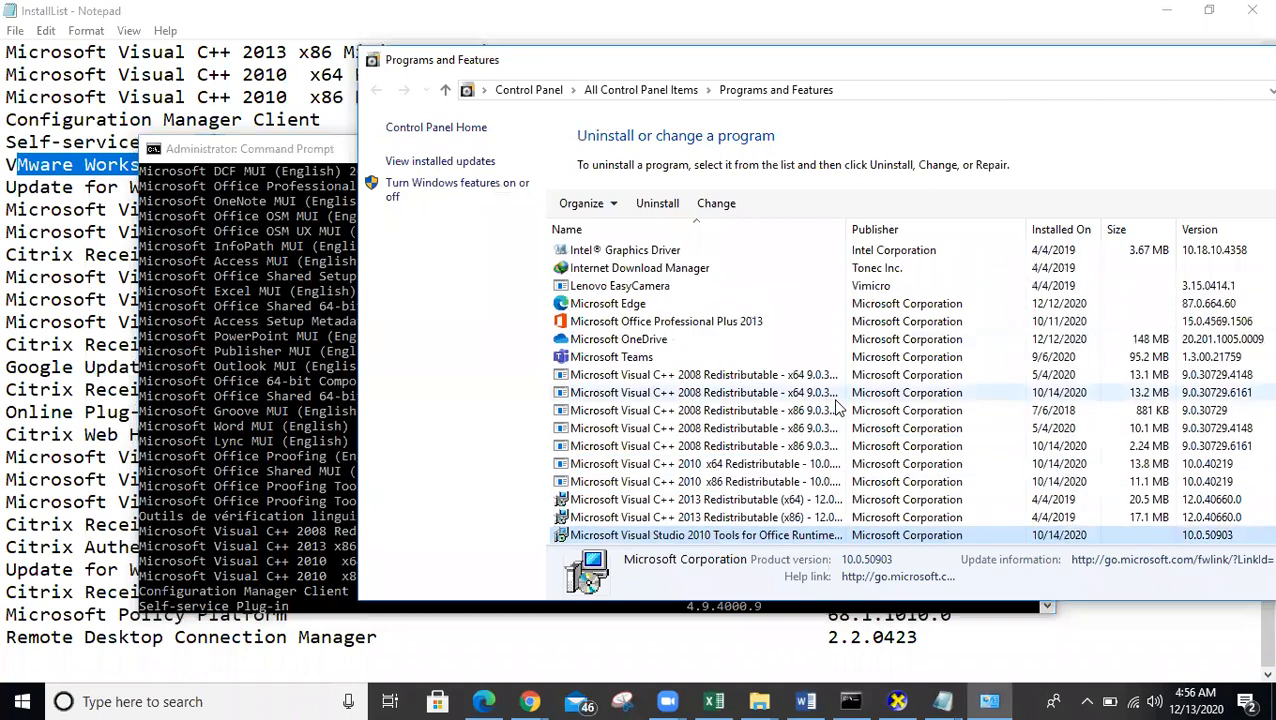
pyautogui.click(625, 376)
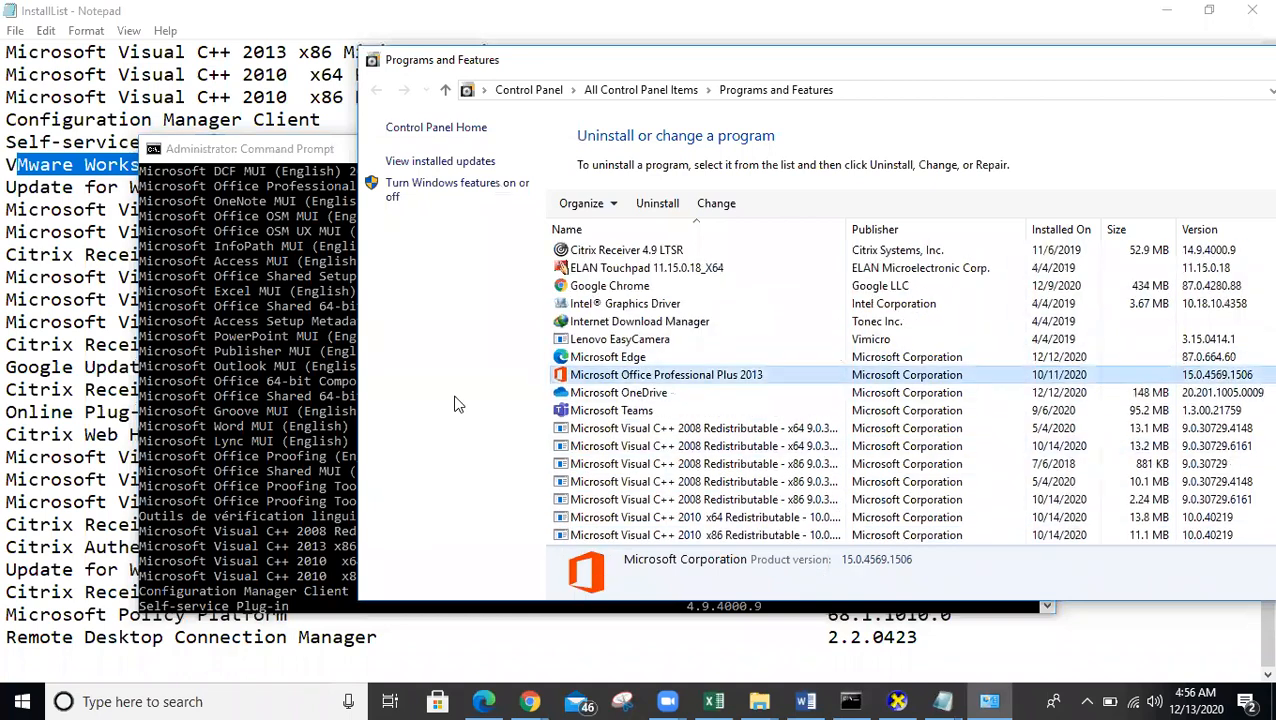
pyautogui.click(106, 360)
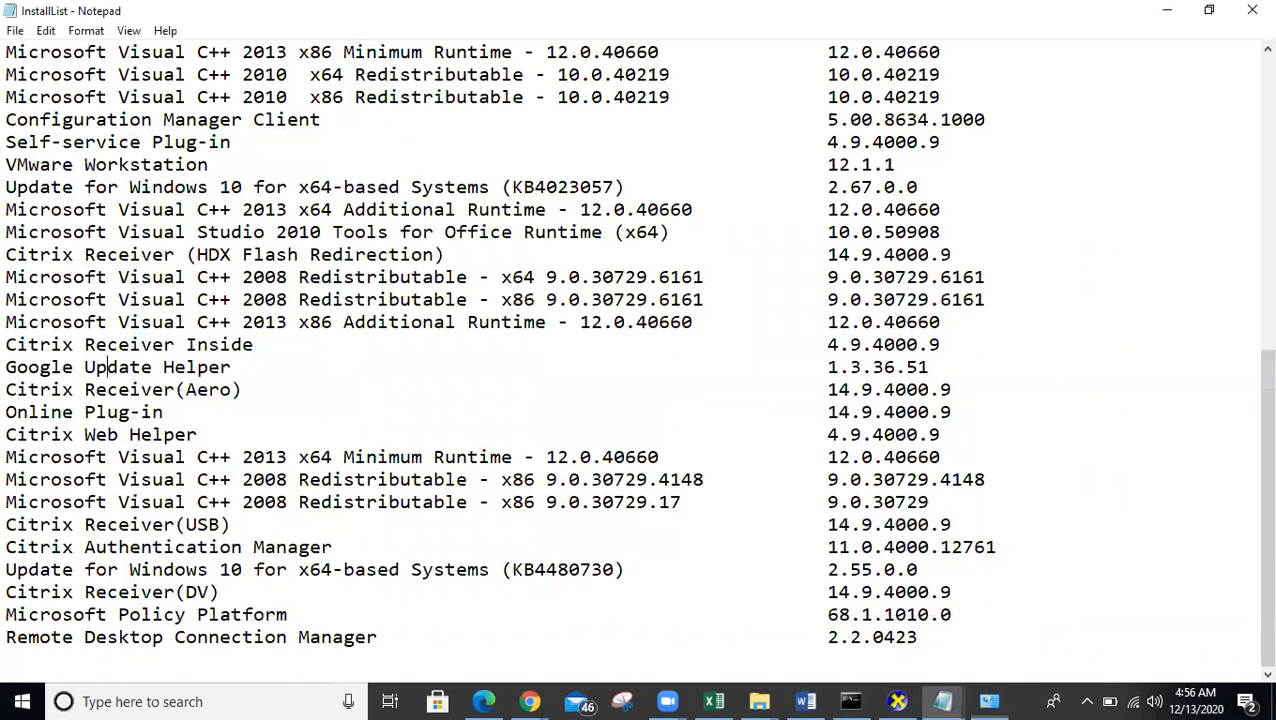
pyautogui.hotkey('ctrl', 'f')
pyautogui.write('microsoft')
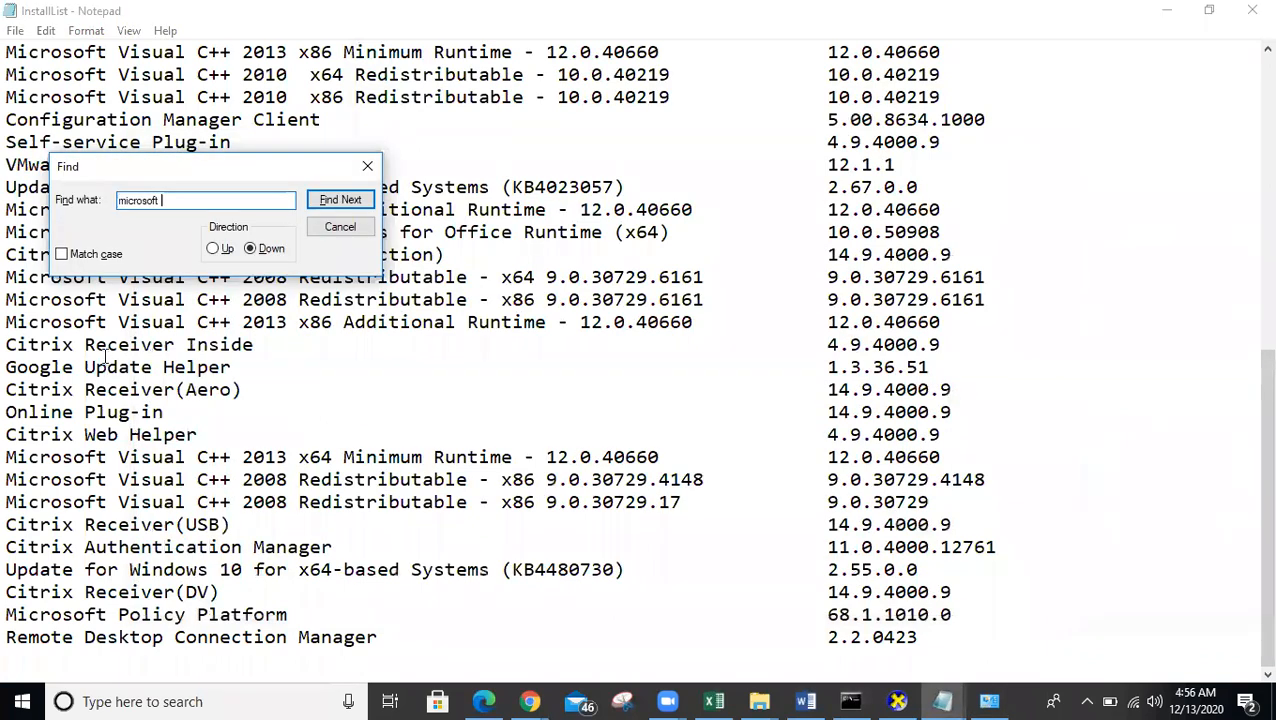
# - Search 'microsoft off' upward to reach the Office Professional Plus 2013 (15.0.4569.1506) entry
pyautogui.write('off')
pyautogui.hotkey('alt', 'u')
pyautogui.click(340, 200)
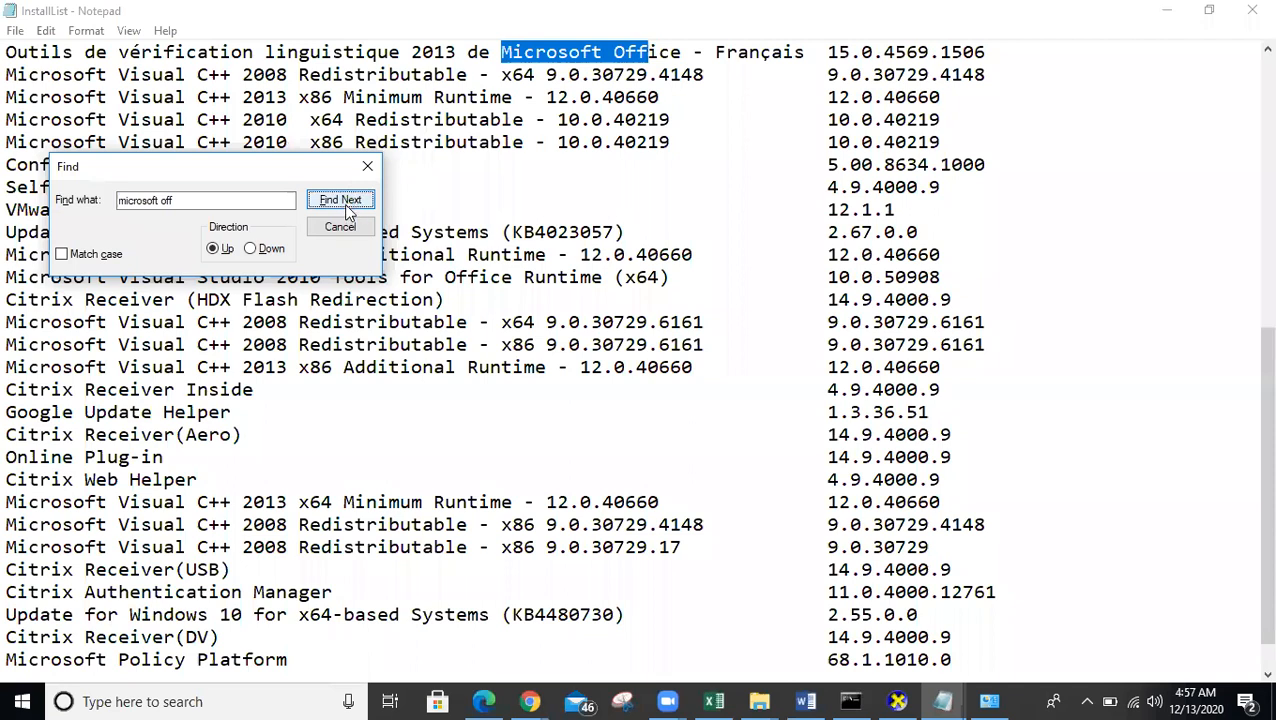
pyautogui.click(340, 200)
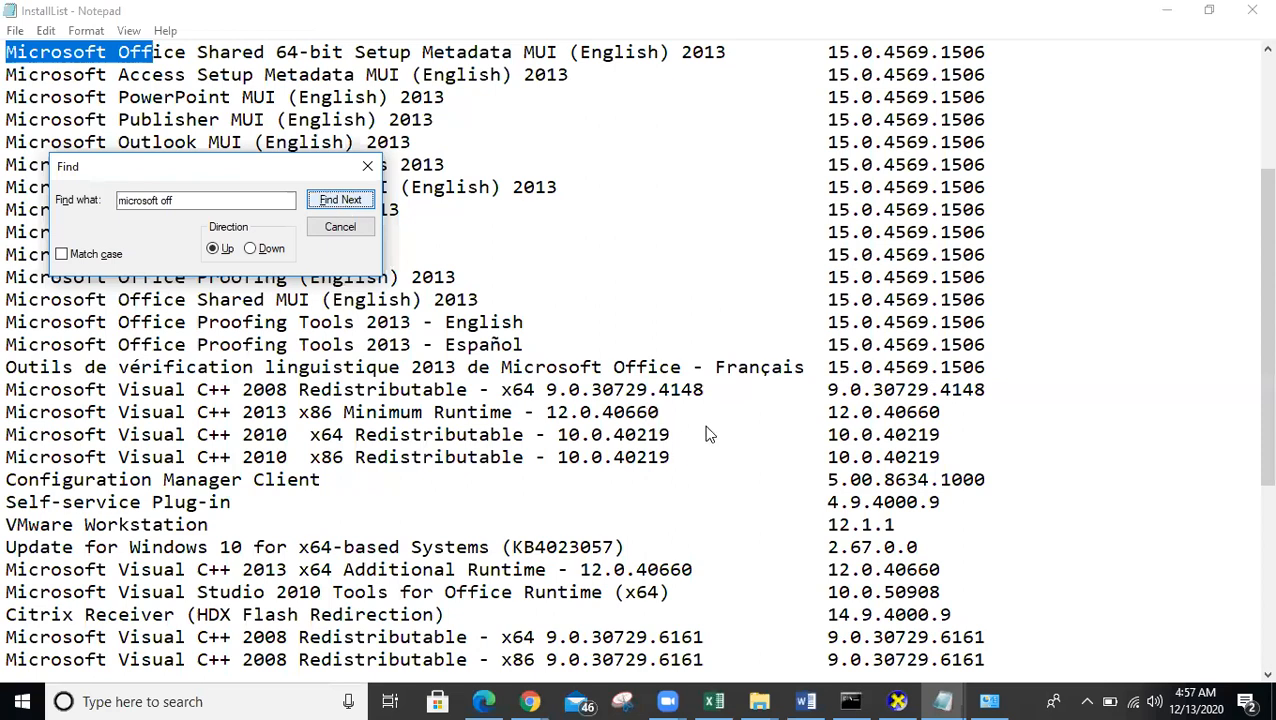
pyautogui.press('Return')
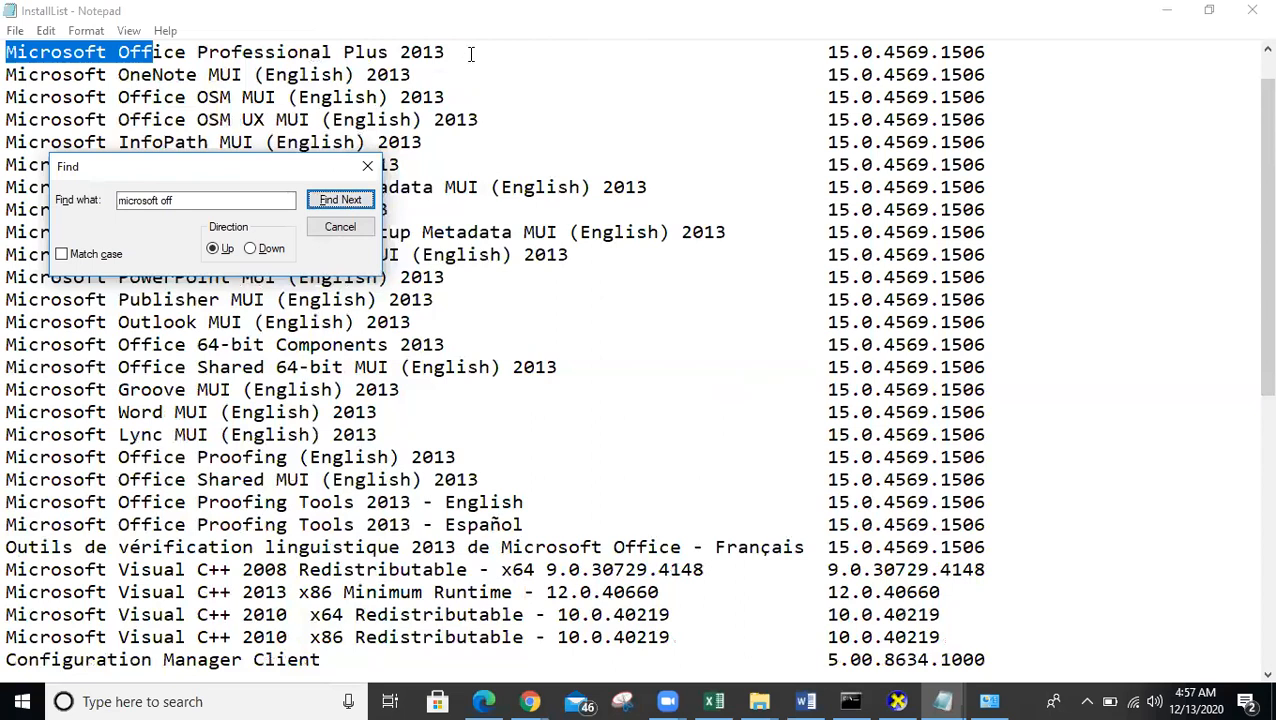
pyautogui.press('Escape')
pyautogui.click(470, 52)
# - Clear the selection and close Programs and Features with Alt+F4
pyautogui.moveTo(1022, 52); pyautogui.dragTo(806, 48)
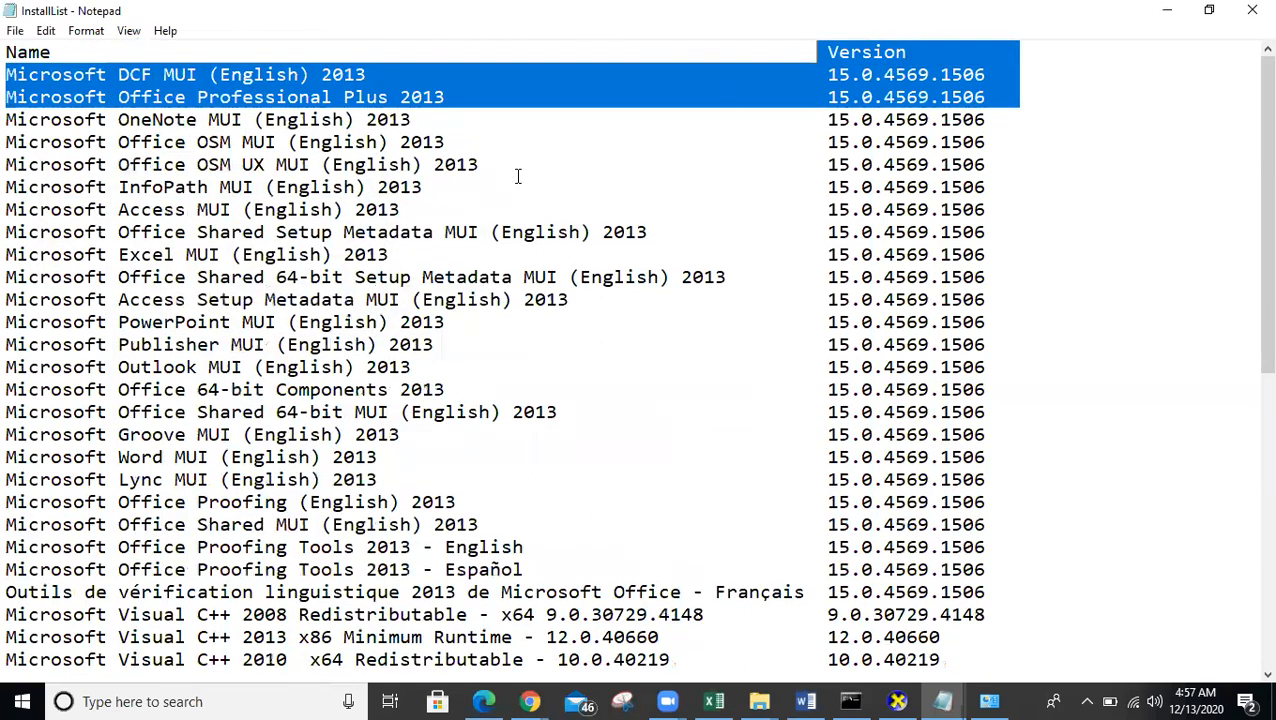
pyautogui.press('Right')
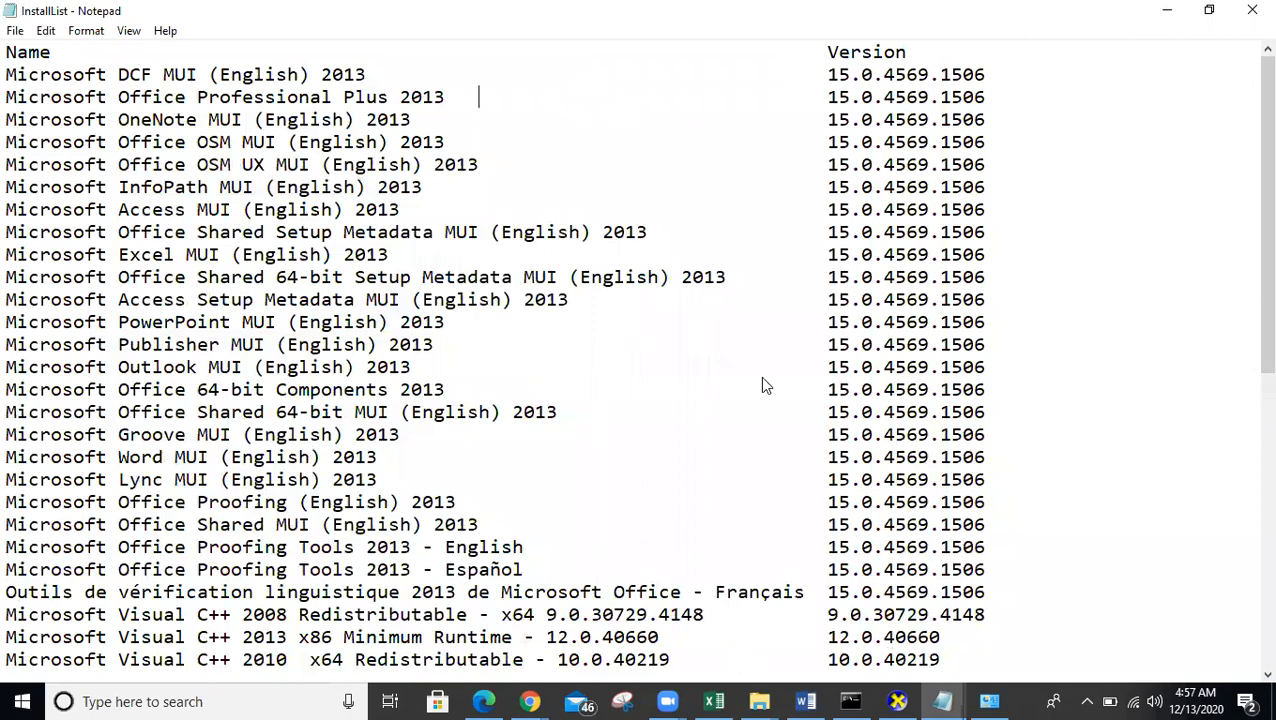
pyautogui.hotkey('alt', 'Tab')
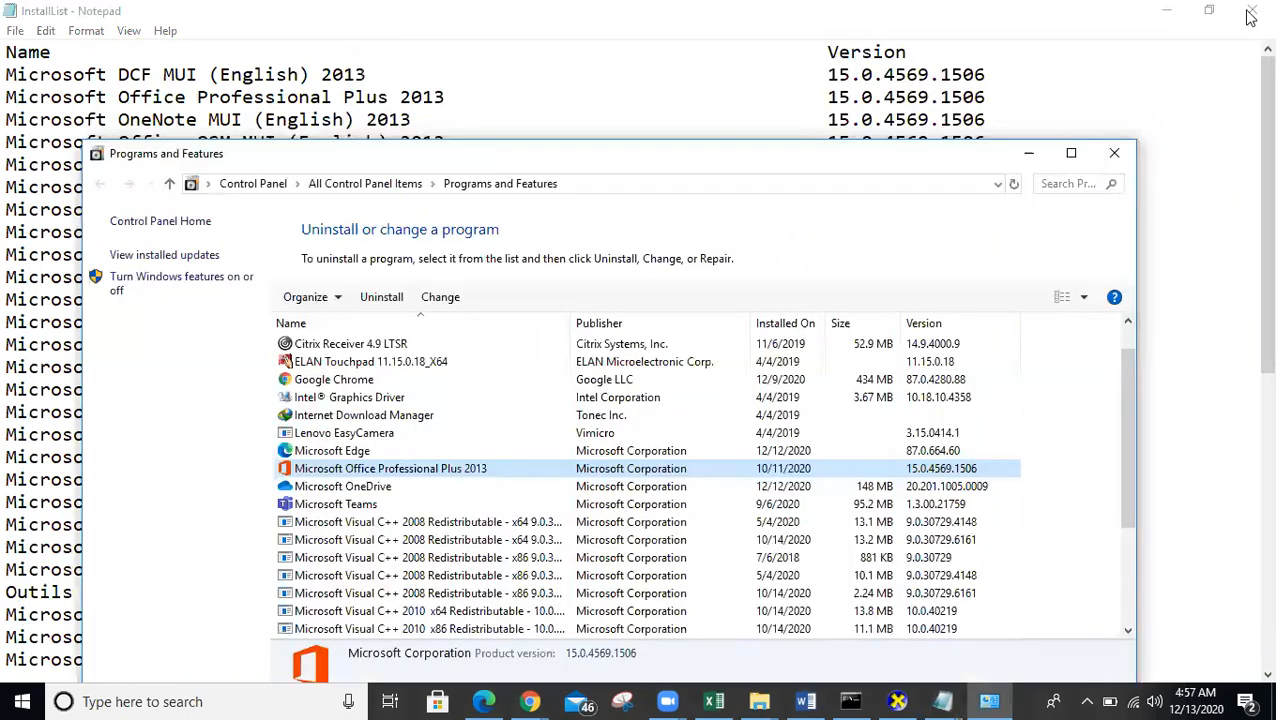
pyautogui.hotkey('alt', 'F4')
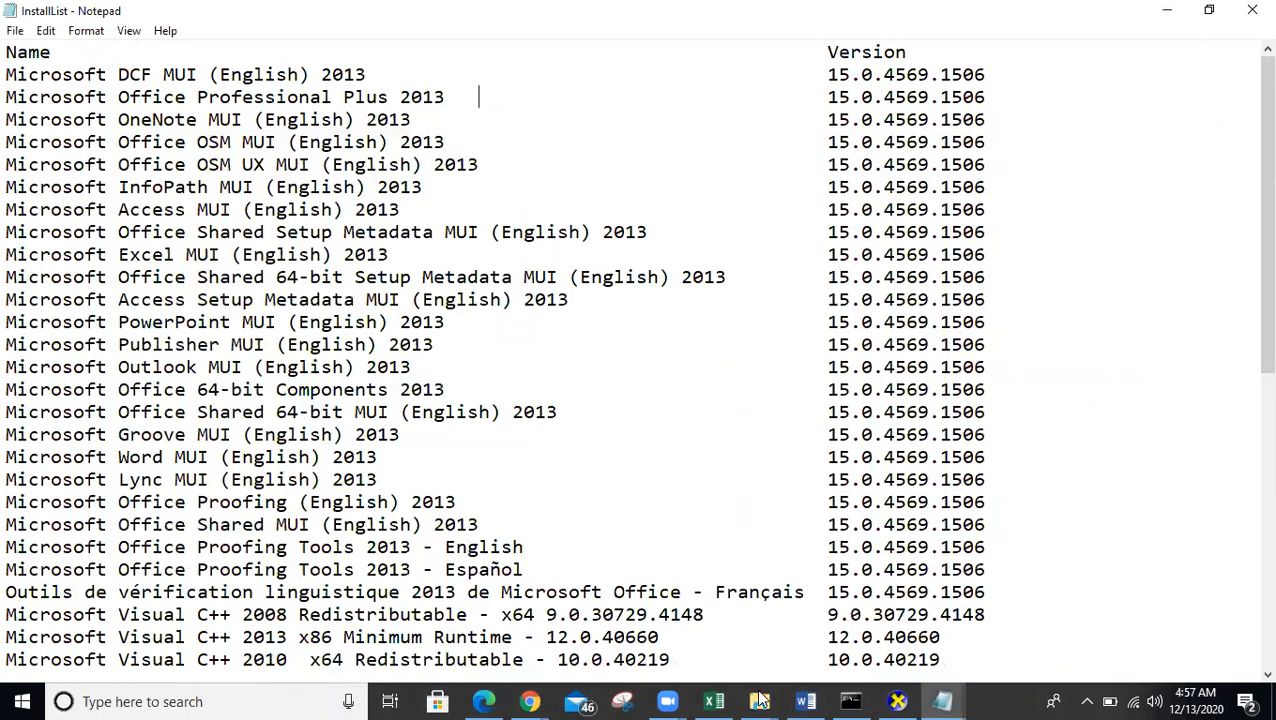
# - Bring the Part6_Inventory Word document forward and scroll down to the reference links
pyautogui.moveTo(758, 694)
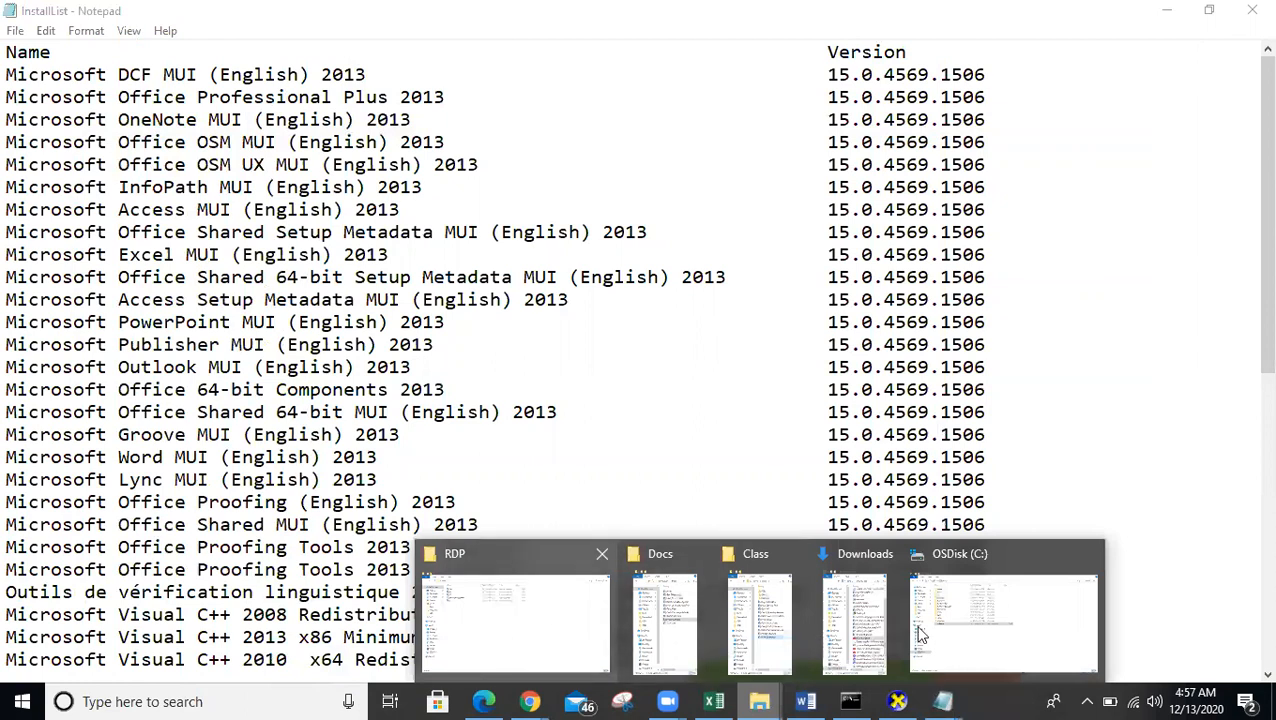
pyautogui.click(505, 645)
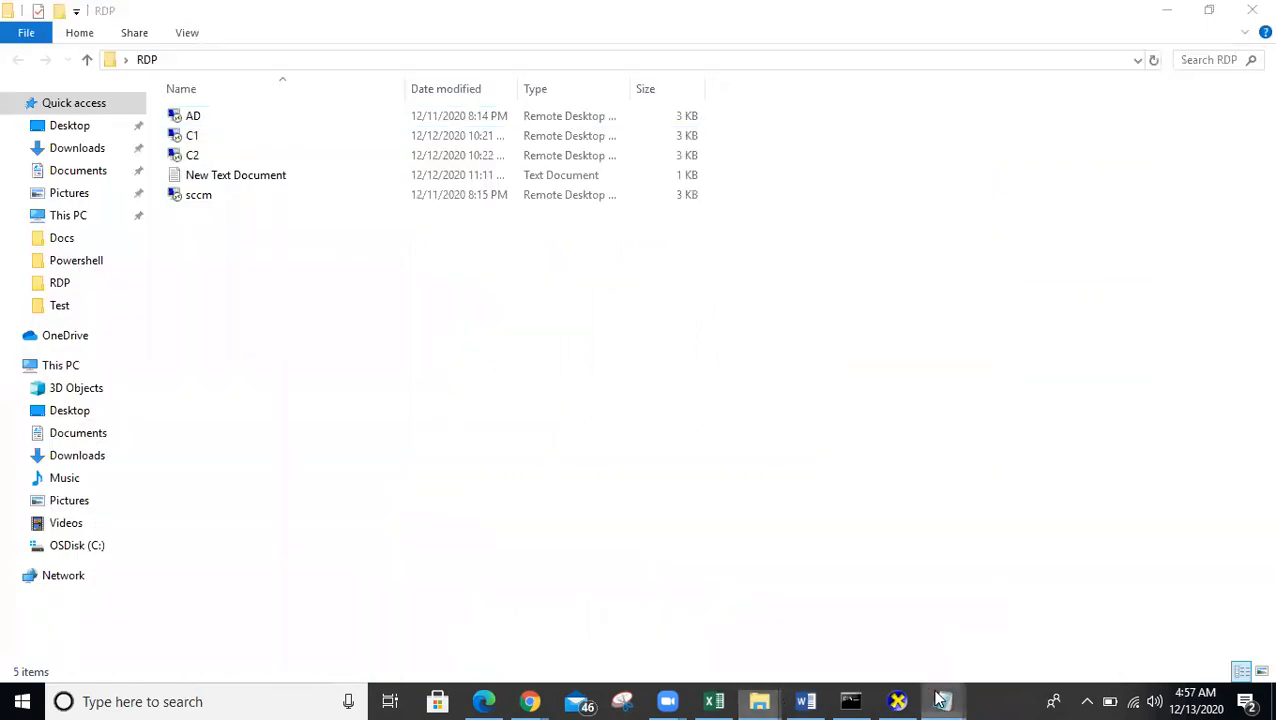
pyautogui.moveTo(940, 700)
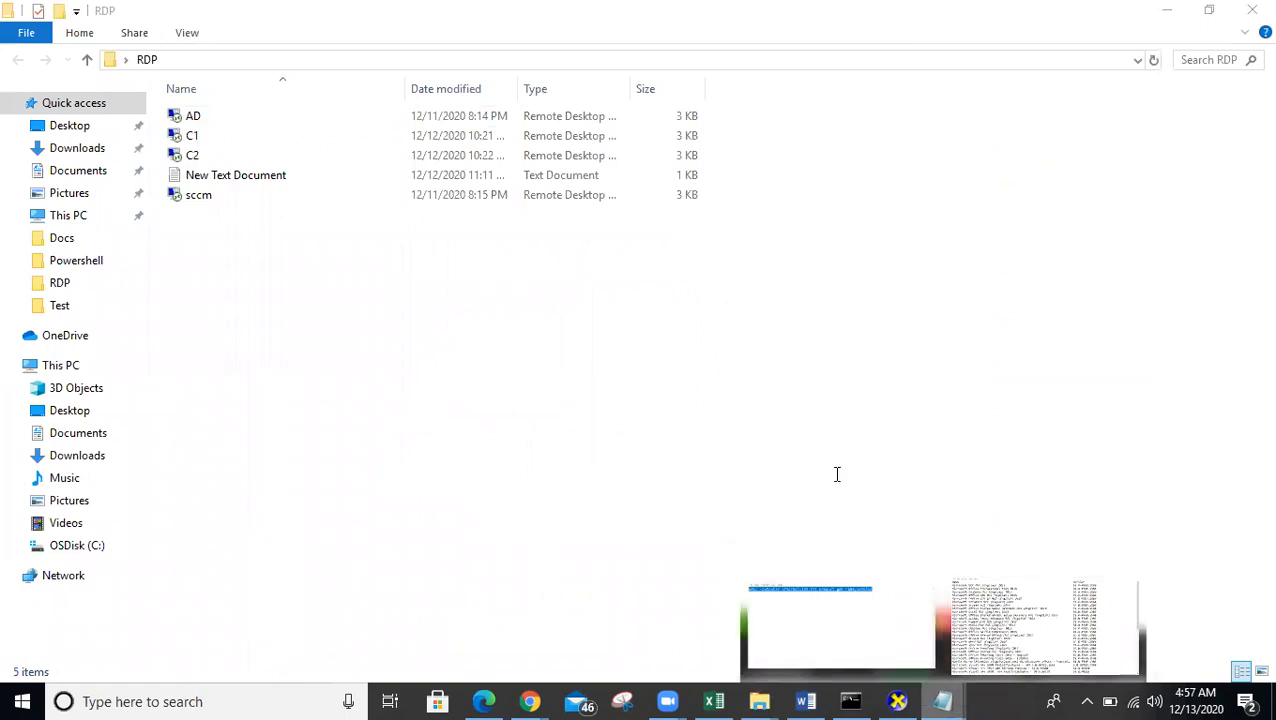
pyautogui.click(628, 646)
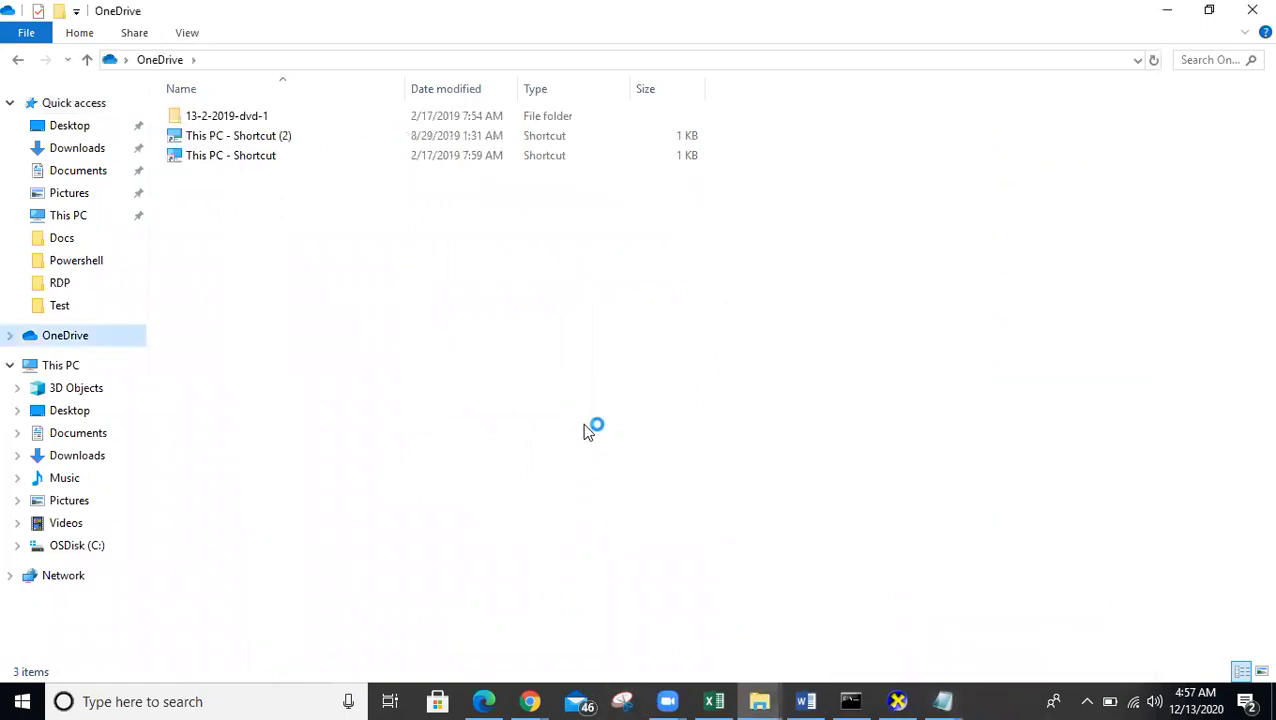
pyautogui.click(1170, 11)
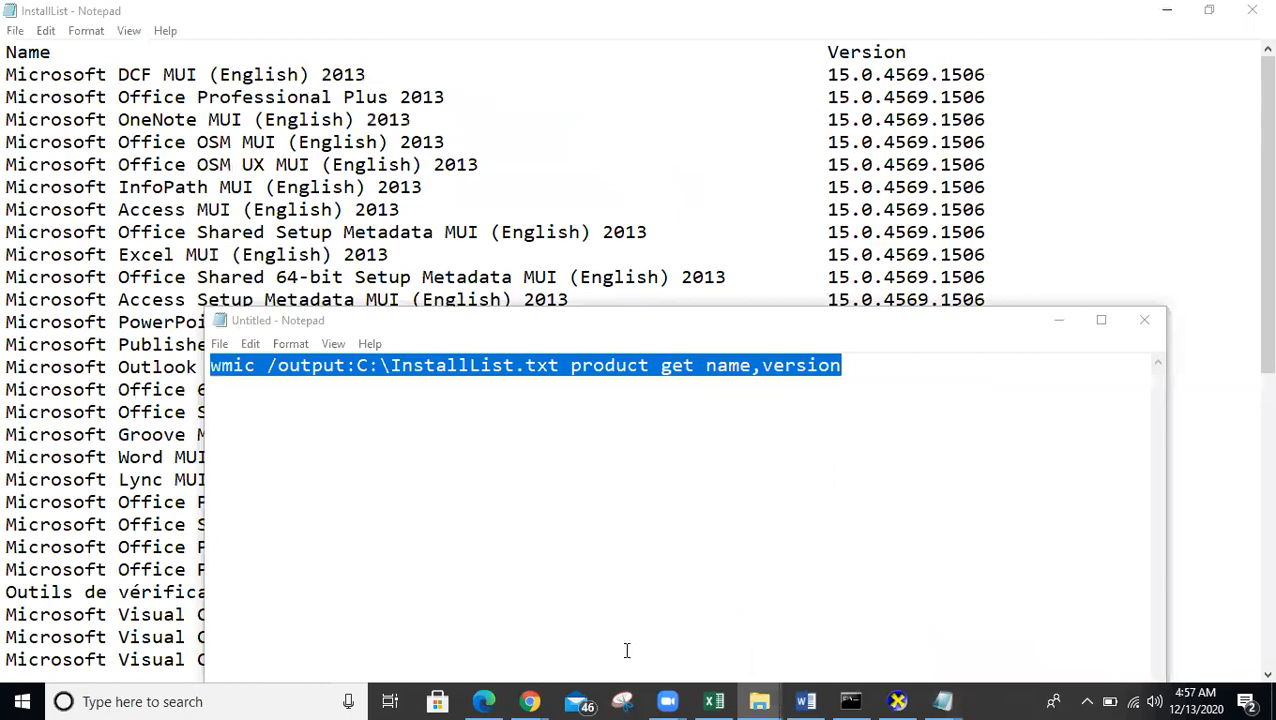
pyautogui.click(813, 701)
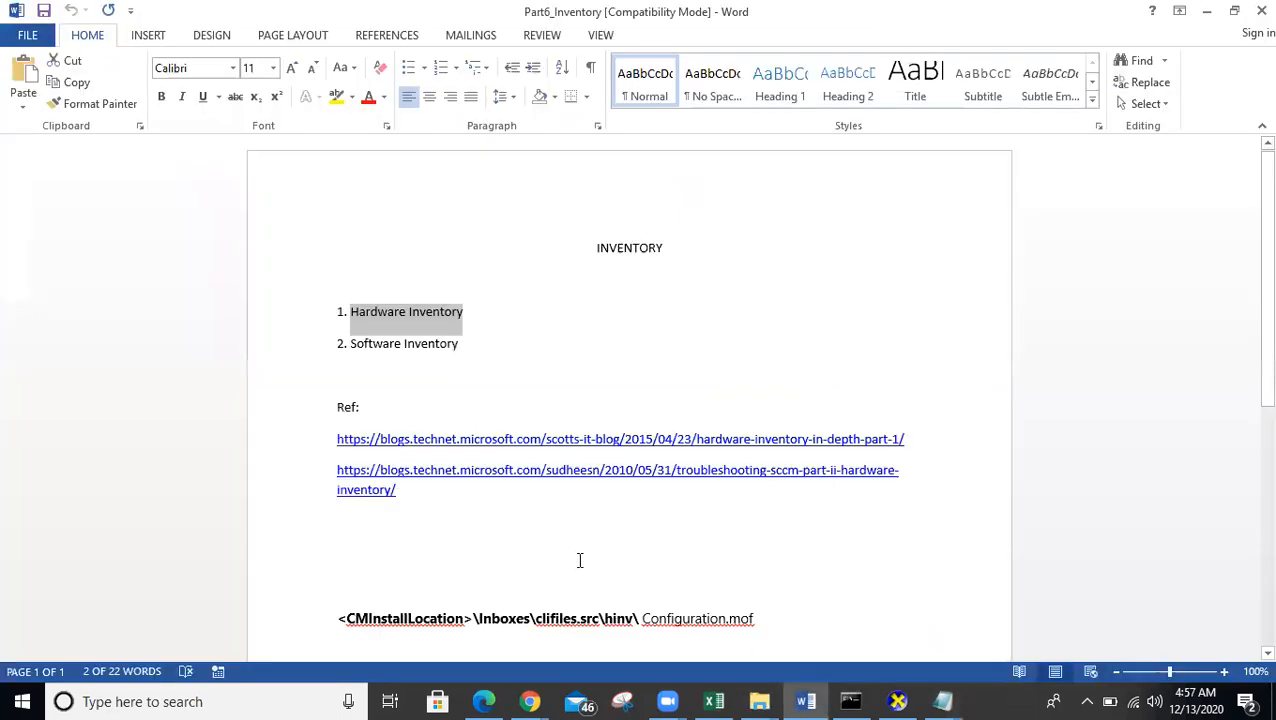
pyautogui.scroll(-3, 1130, 480)
pyautogui.scroll(-1, 1255, 536)
# - Add a 'CMDS' line under the links and dismiss the OneDrive link error
pyautogui.click(1245, 570)
pyautogui.scroll(2, 703, 470)
pyautogui.scroll(-2, 600, 440)
pyautogui.click(432, 386)
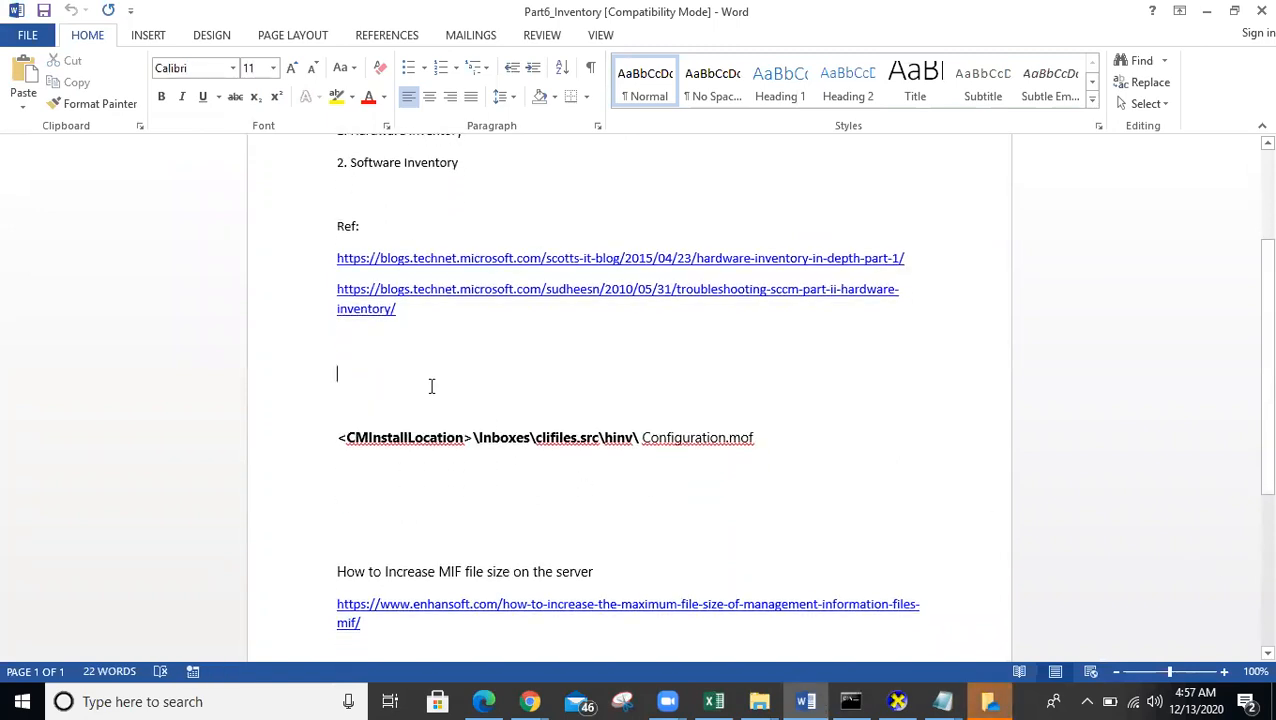
pyautogui.write('CMDS')
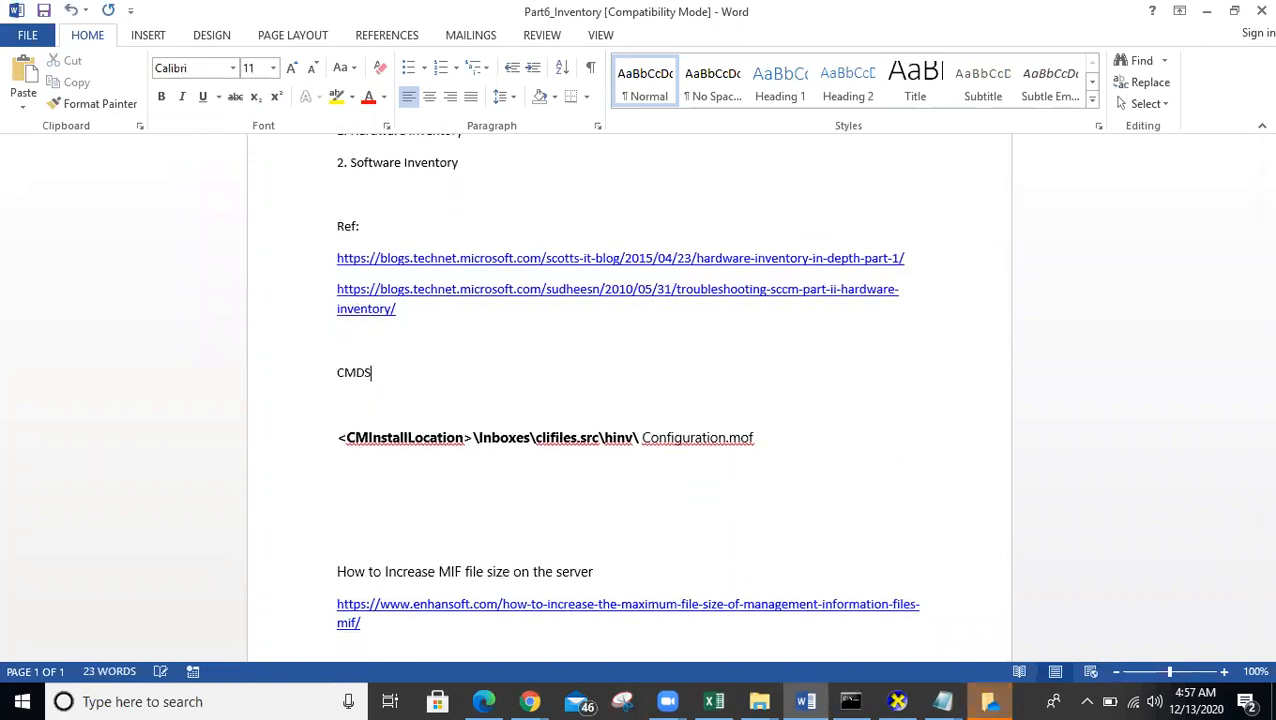
pyautogui.press('Return')
pyautogui.hotkey('ctrl', 'v')
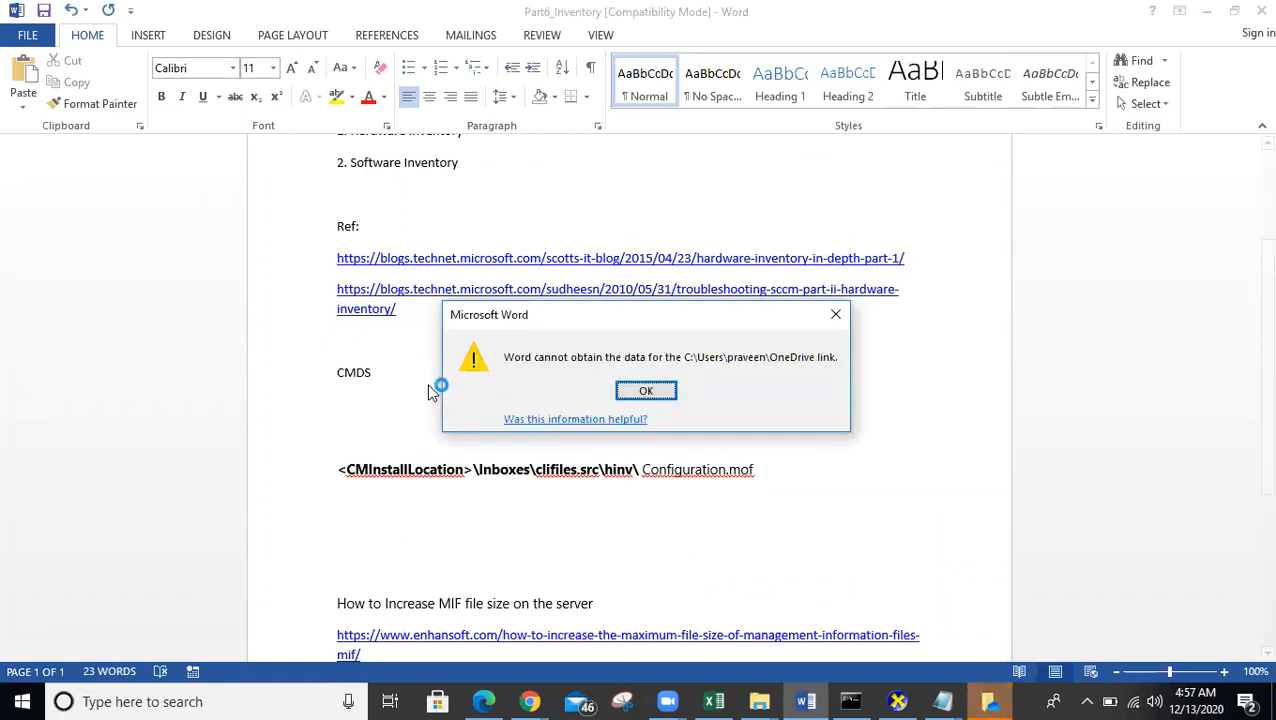
pyautogui.click(645, 391)
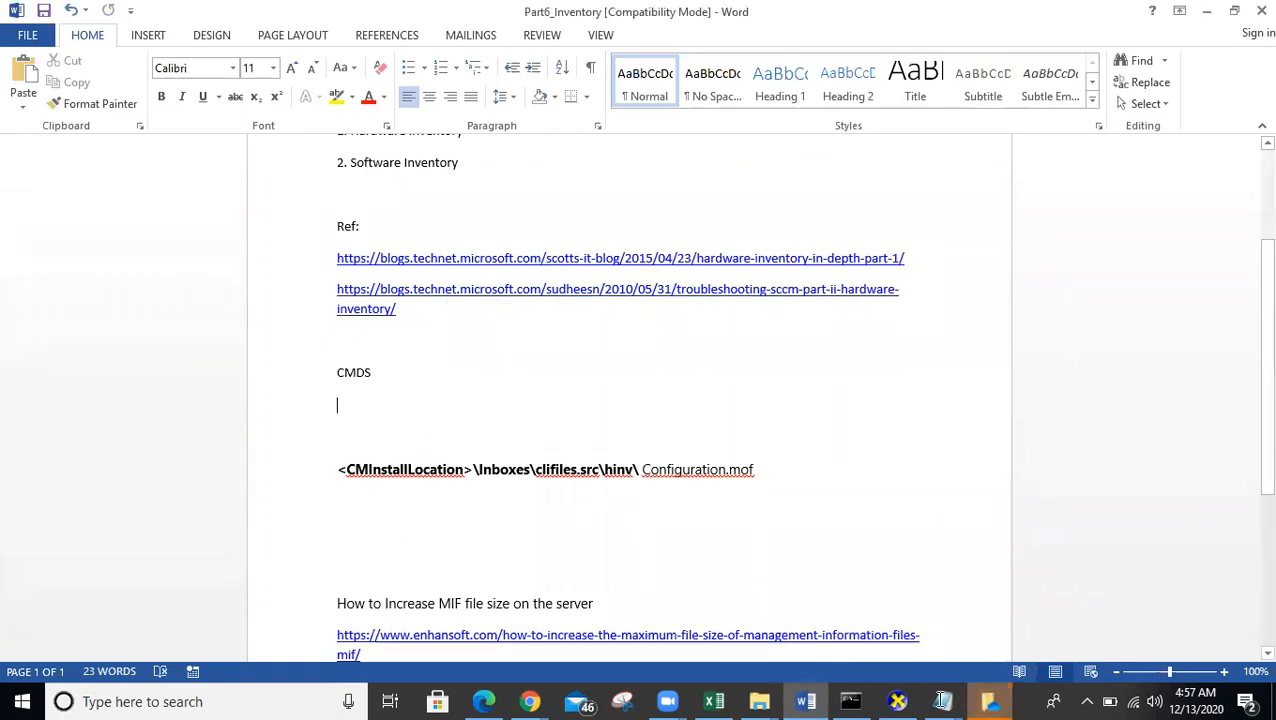
# - Paste the 'wmic /output:C:\InstallList.txt product get name,version' command from Notepad under CMDS
pyautogui.moveTo(942, 701)
pyautogui.click(800, 610)
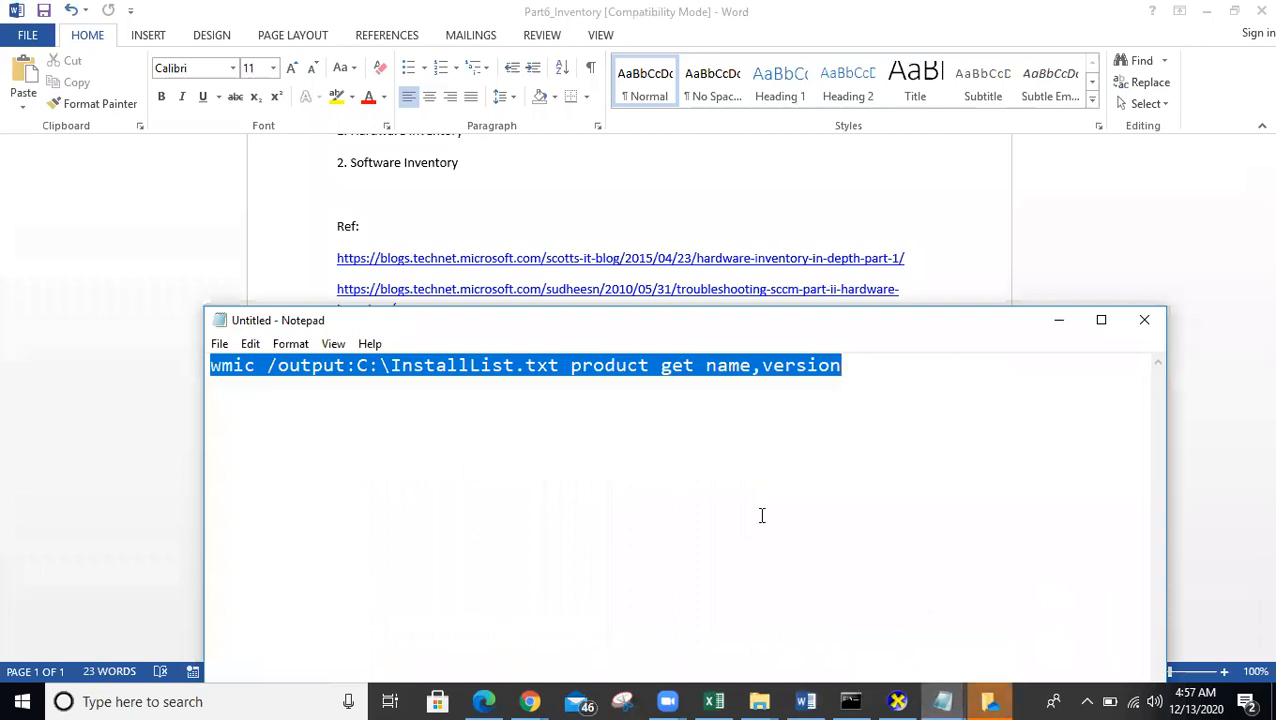
pyautogui.hotkey('alt', 'Tab')
pyautogui.write('wmic /output:C:\\InstallList.txt product get name,version')
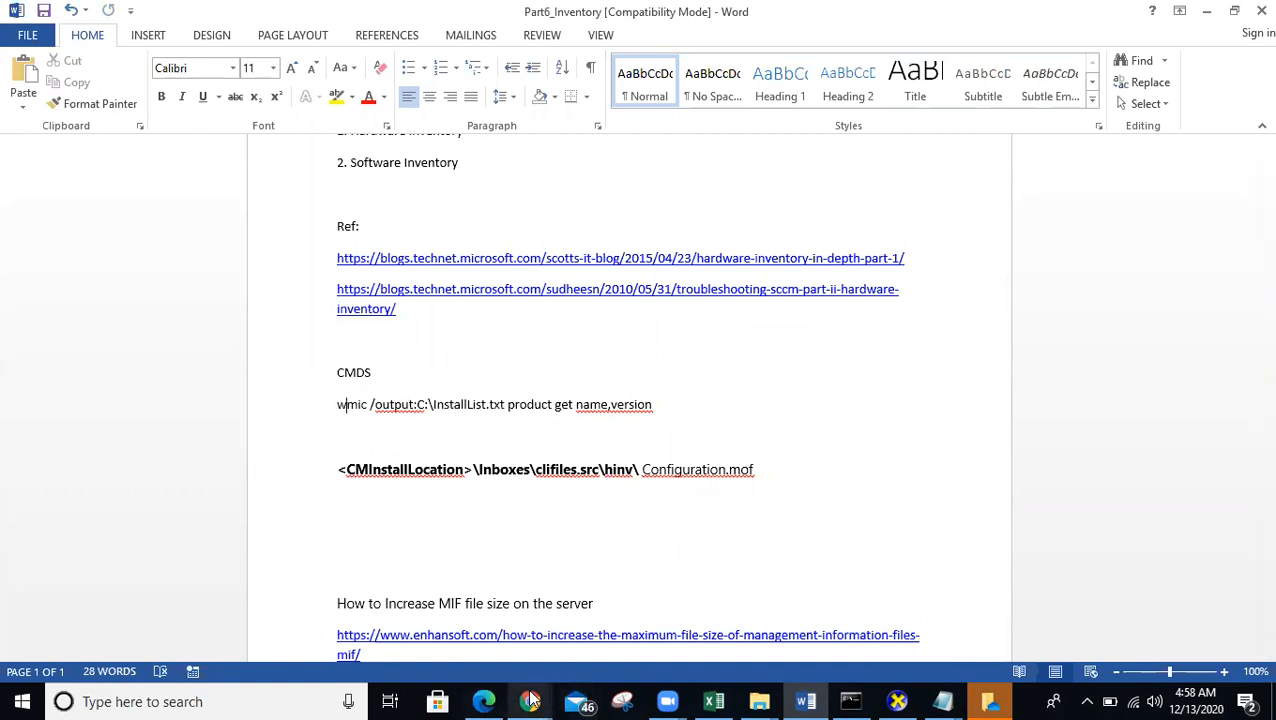
pyautogui.moveTo(530, 701)
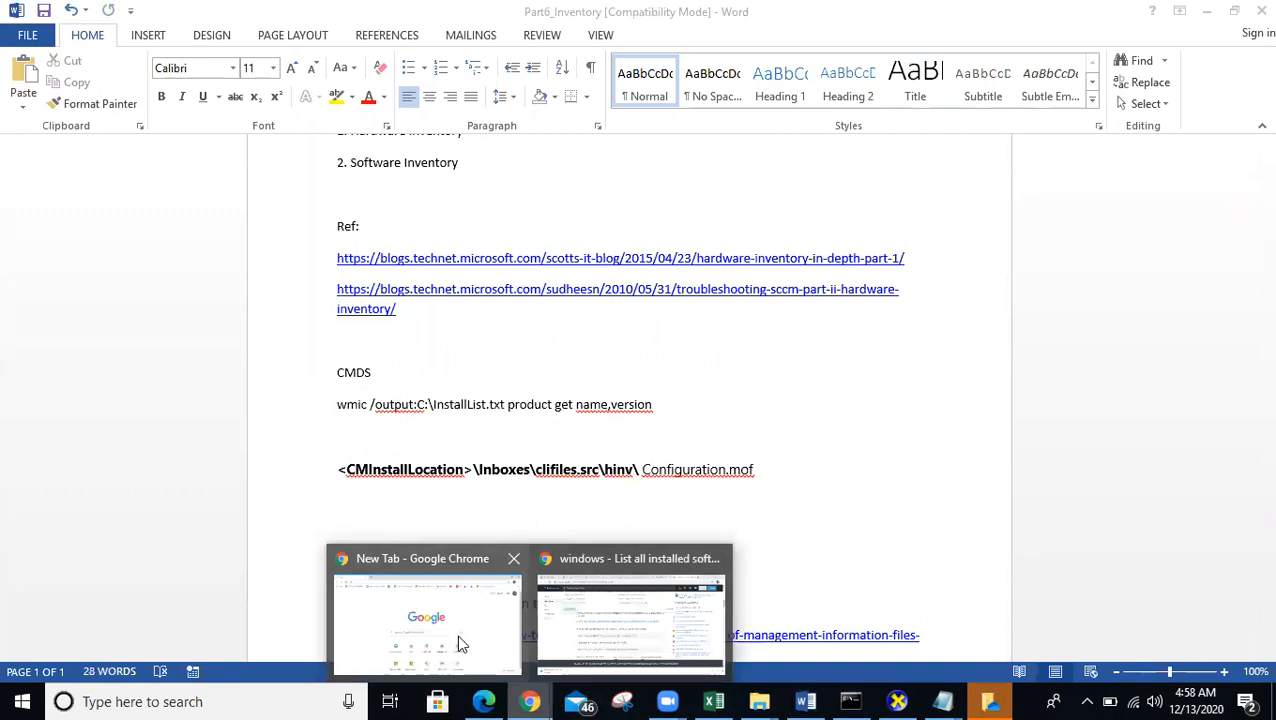
pyautogui.click(507, 652)
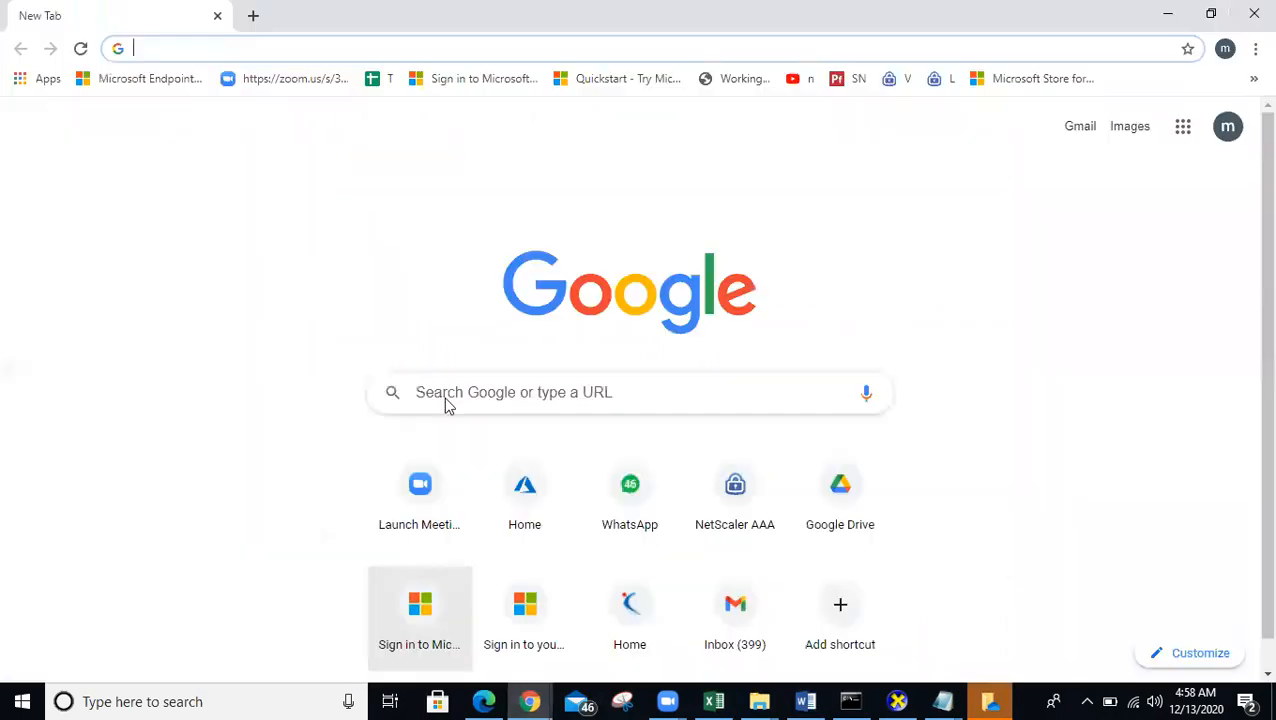
pyautogui.click(184, 47)
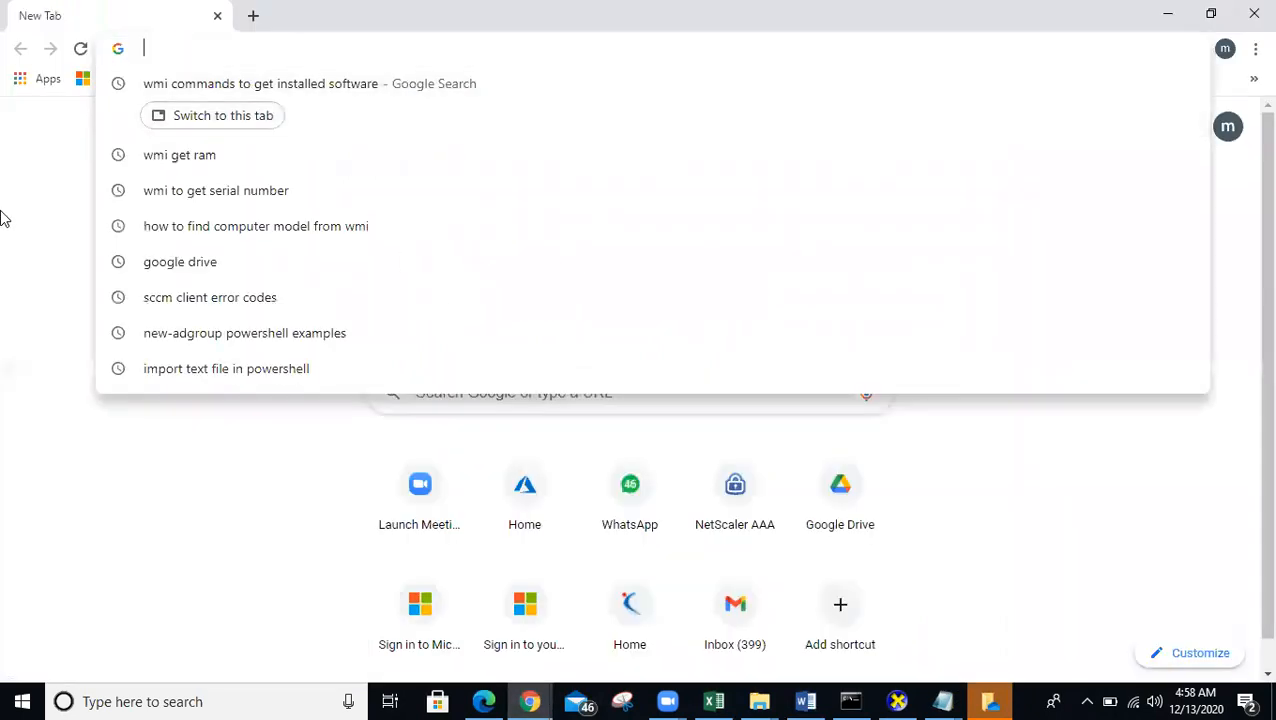
pyautogui.click(32, 194)
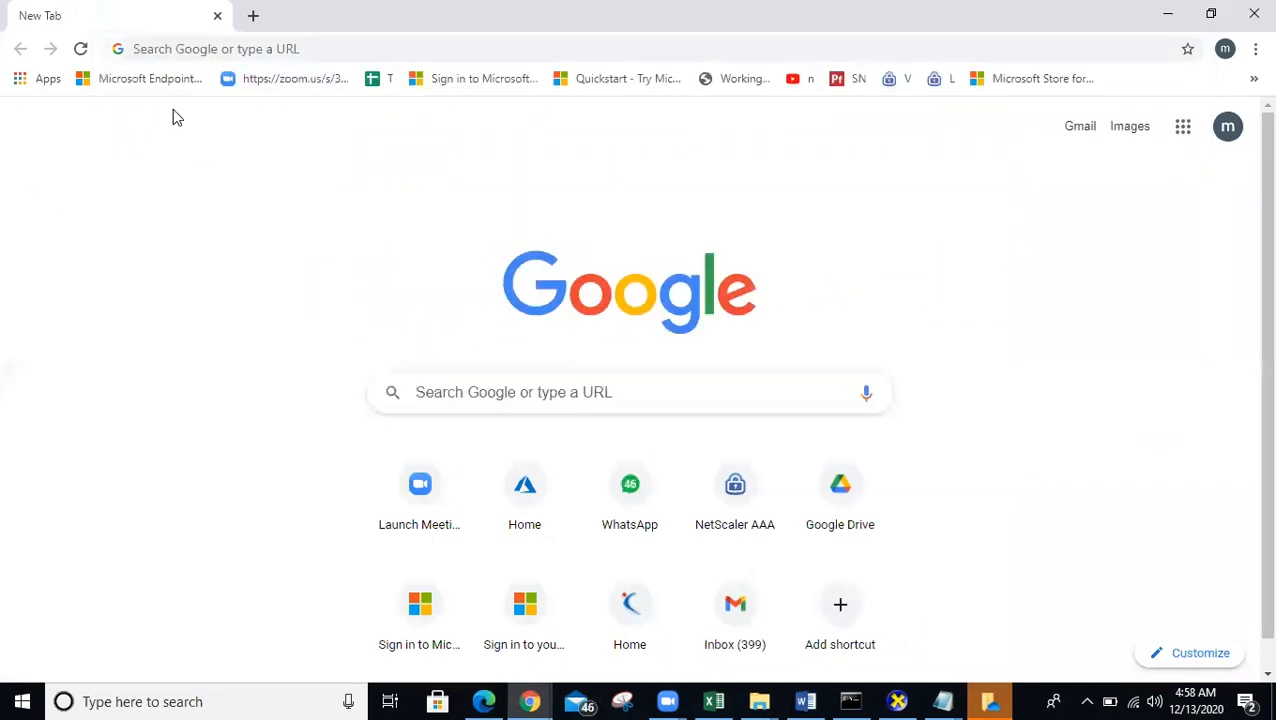
pyautogui.click(204, 50)
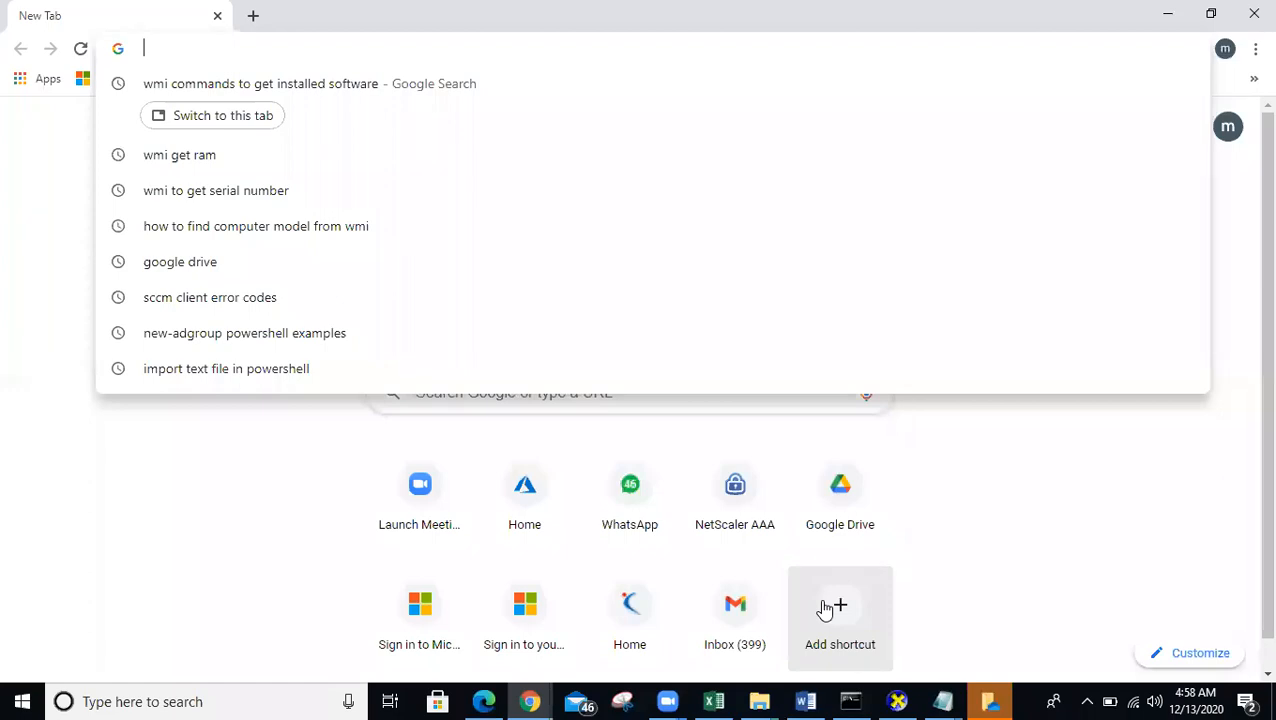
pyautogui.click(759, 701)
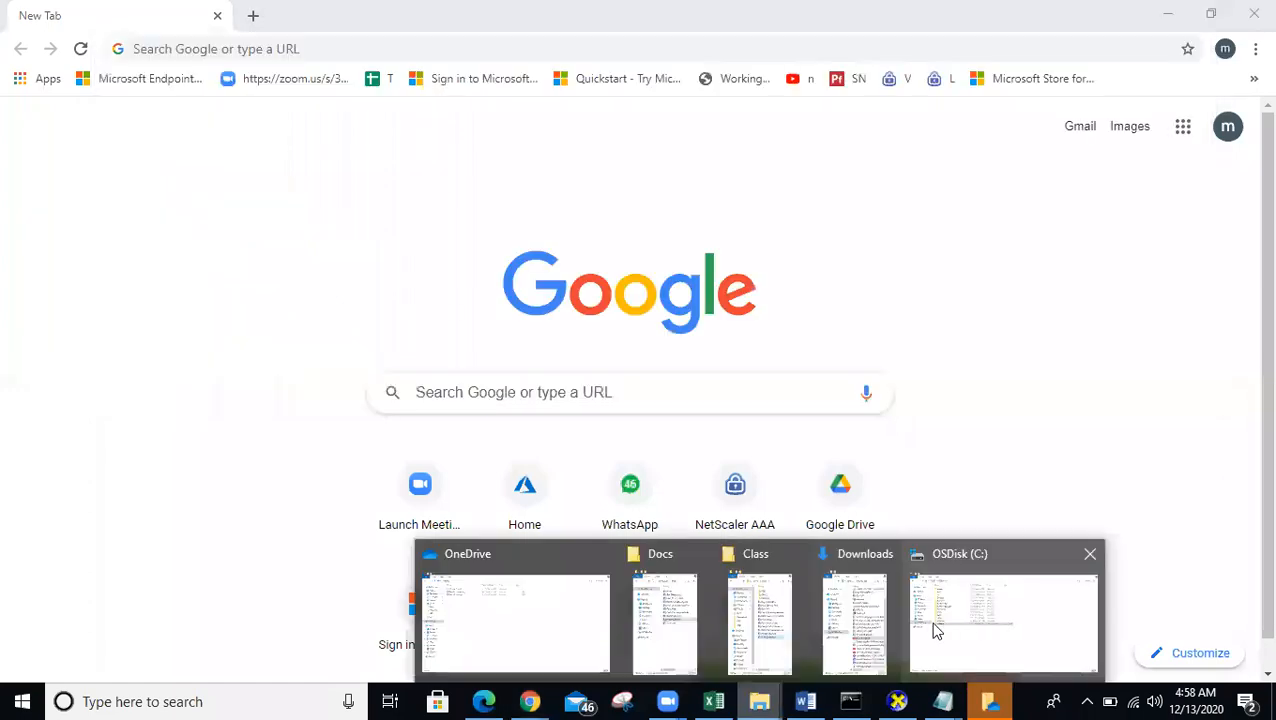
pyautogui.click(762, 625)
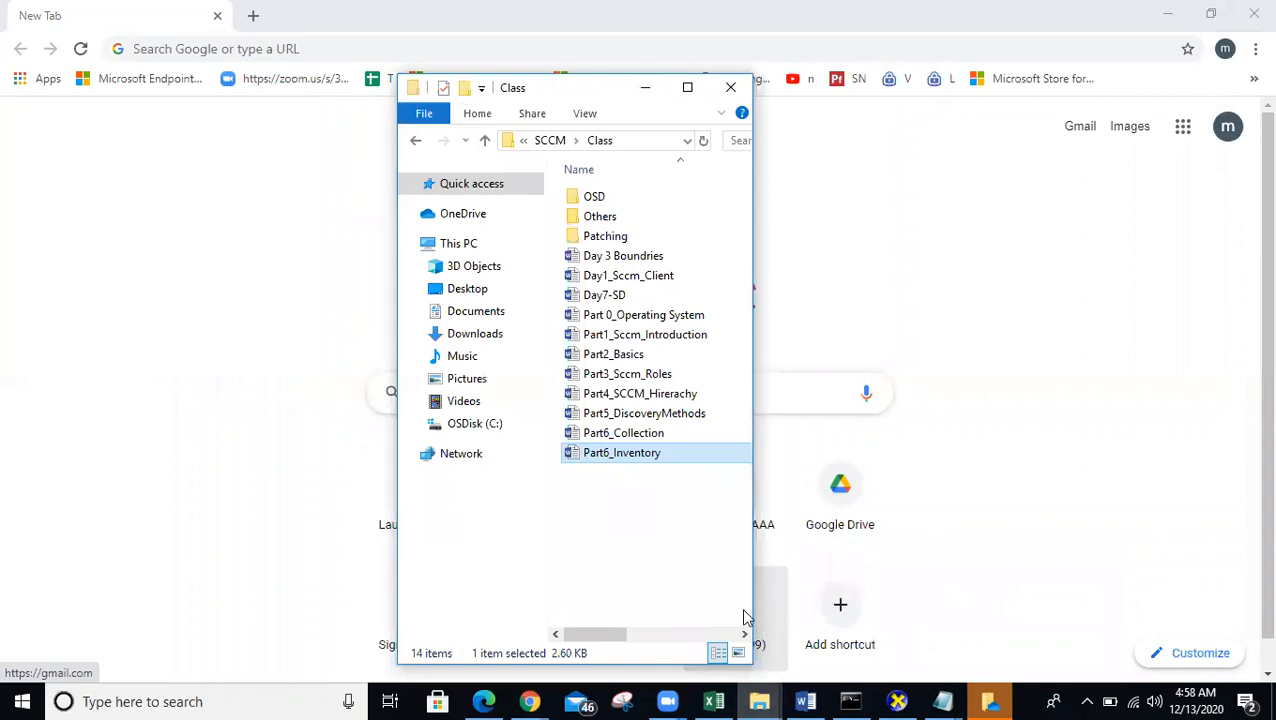
pyautogui.click(729, 95)
pyautogui.press('super+r')
pyautogui.write('w')
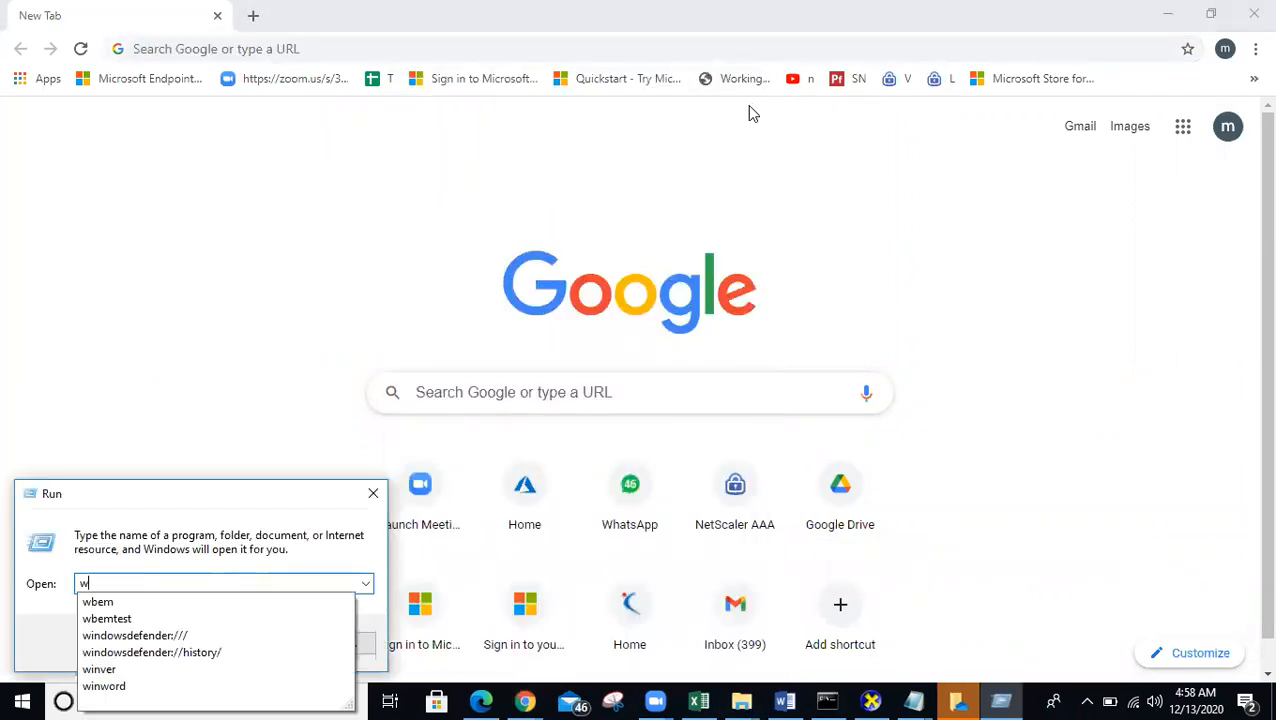
pyautogui.press('Down')
pyautogui.press('Return')
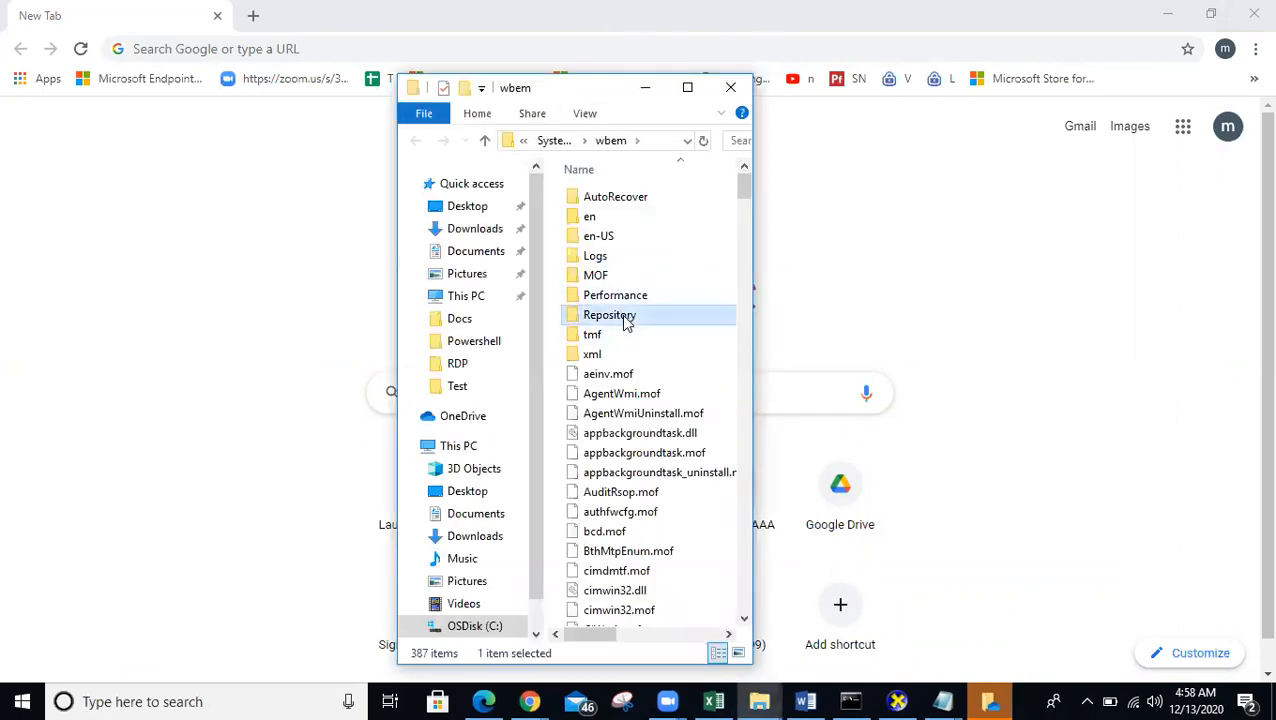
pyautogui.doubleClick(620, 316)
pyautogui.click(690, 90)
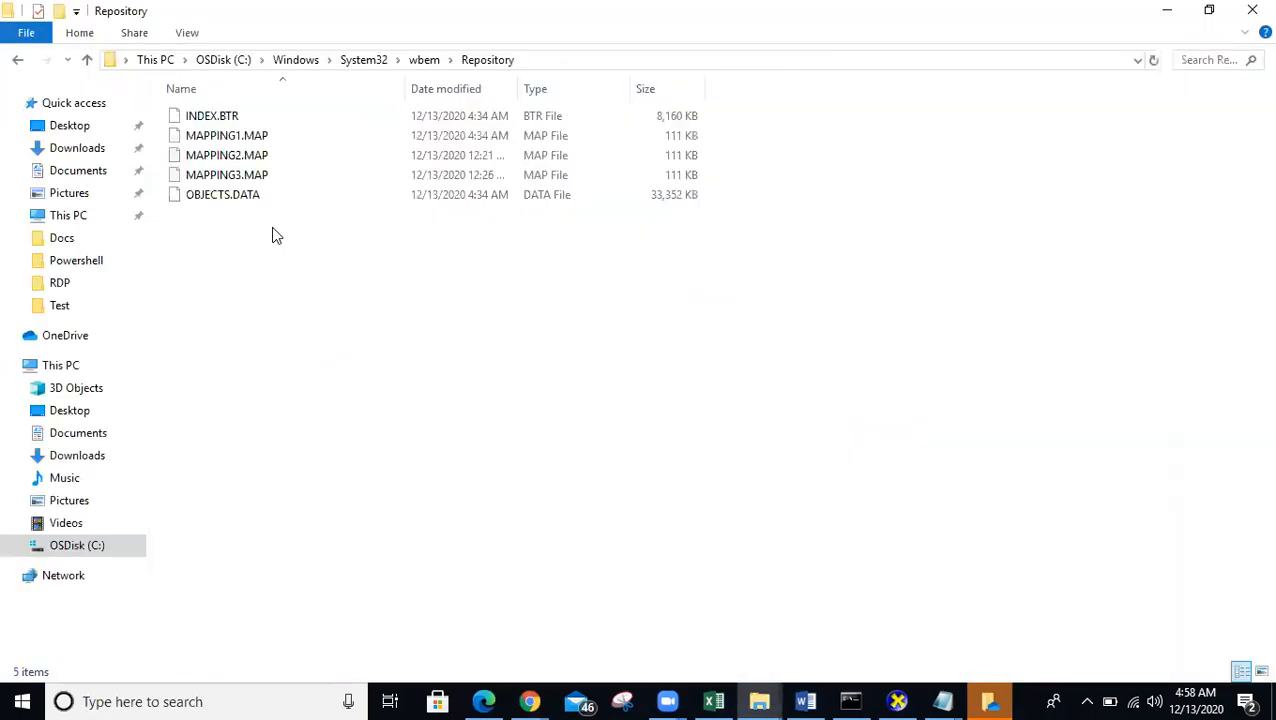
pyautogui.click(233, 196)
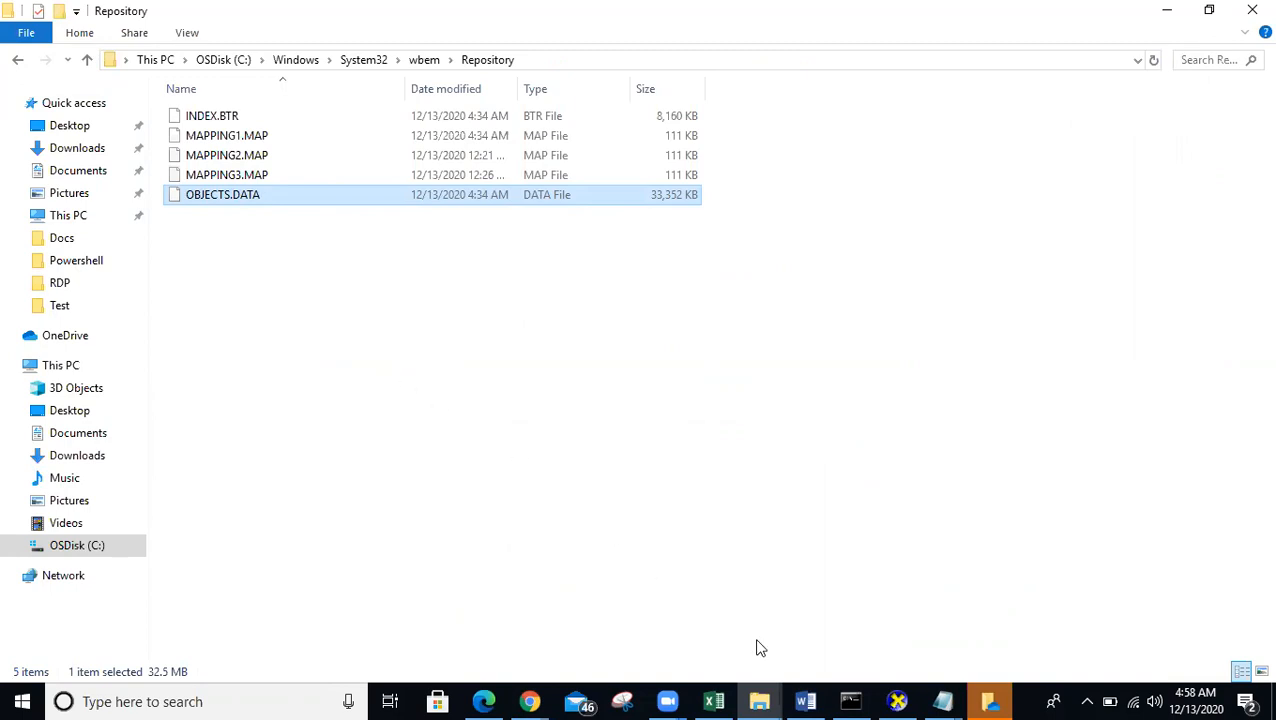
pyautogui.click(1172, 10)
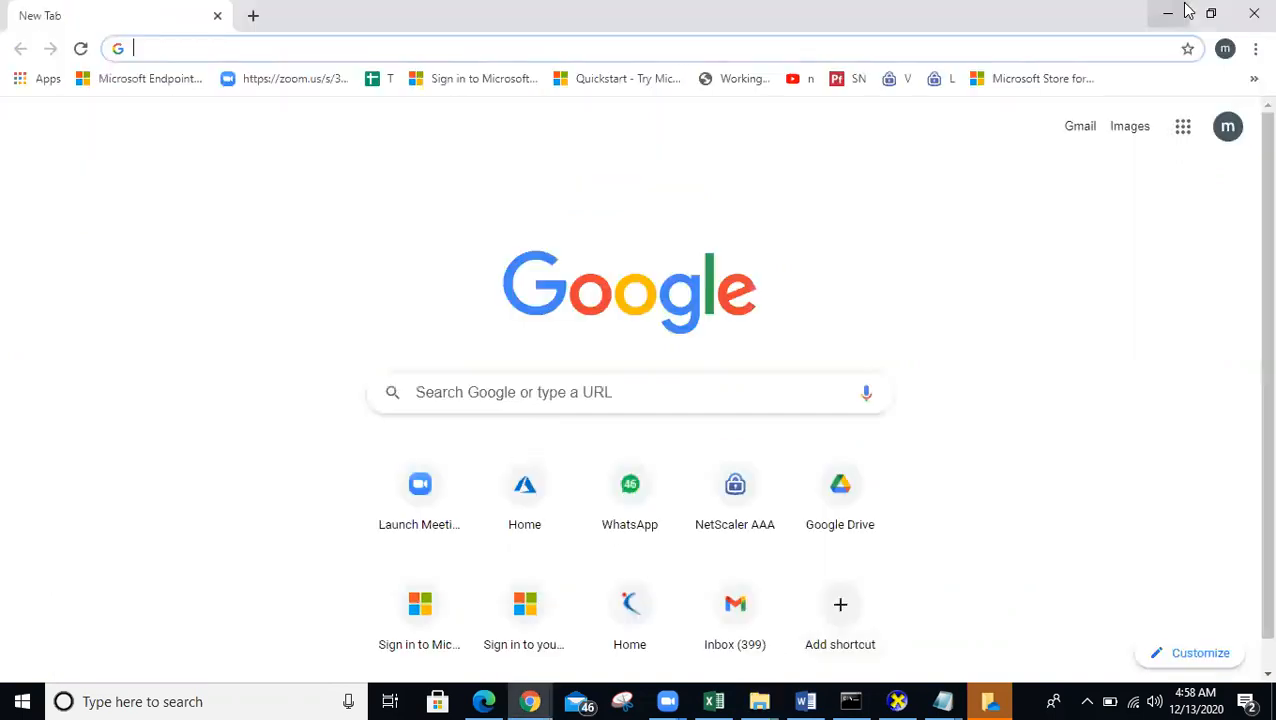
pyautogui.click(1168, 14)
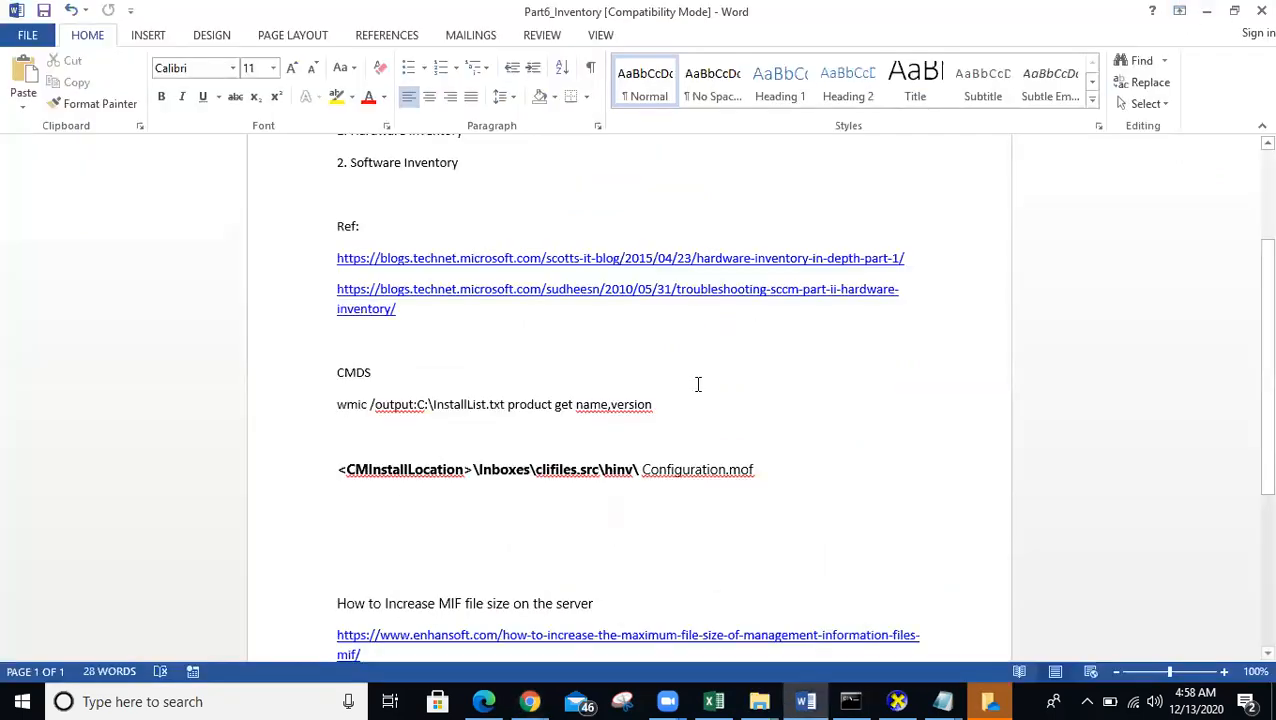
# - Follow the first Ref: link to open 'Hardware Inventory – In-Depth (Part 1)' in Edge
pyautogui.scroll(3, 698, 382)
pyautogui.click(492, 265)
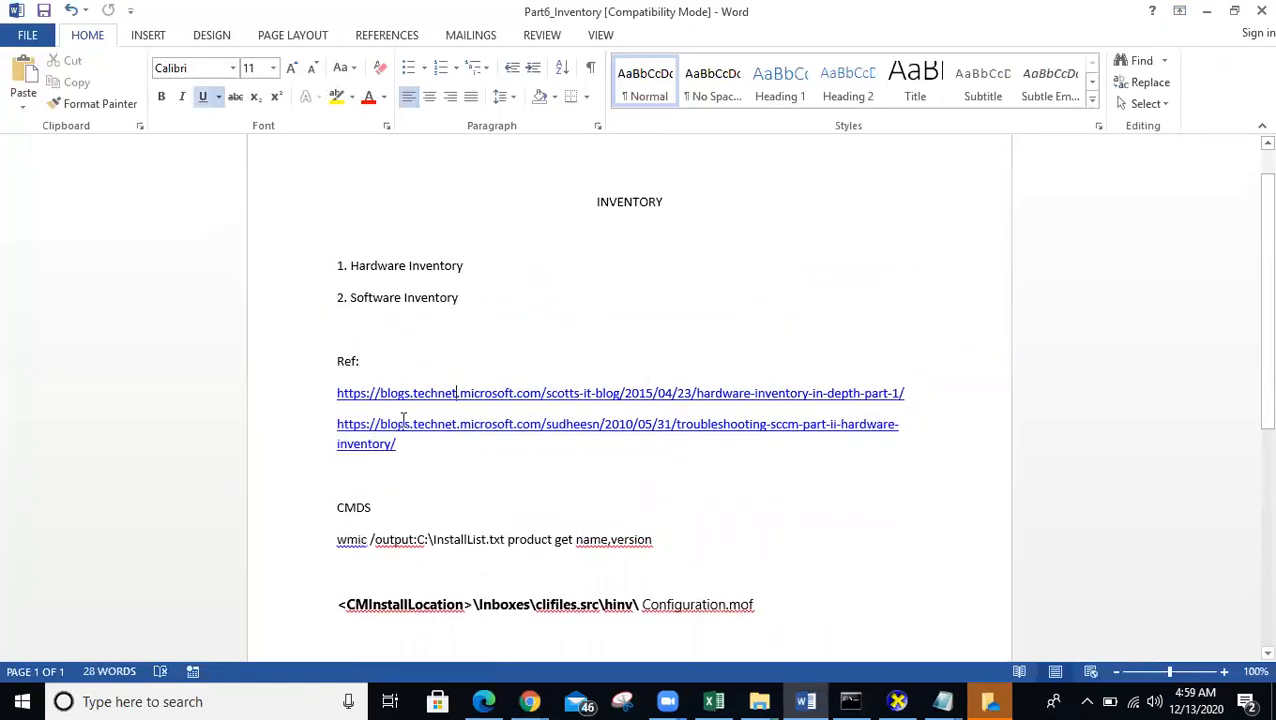
pyautogui.click(390, 393)
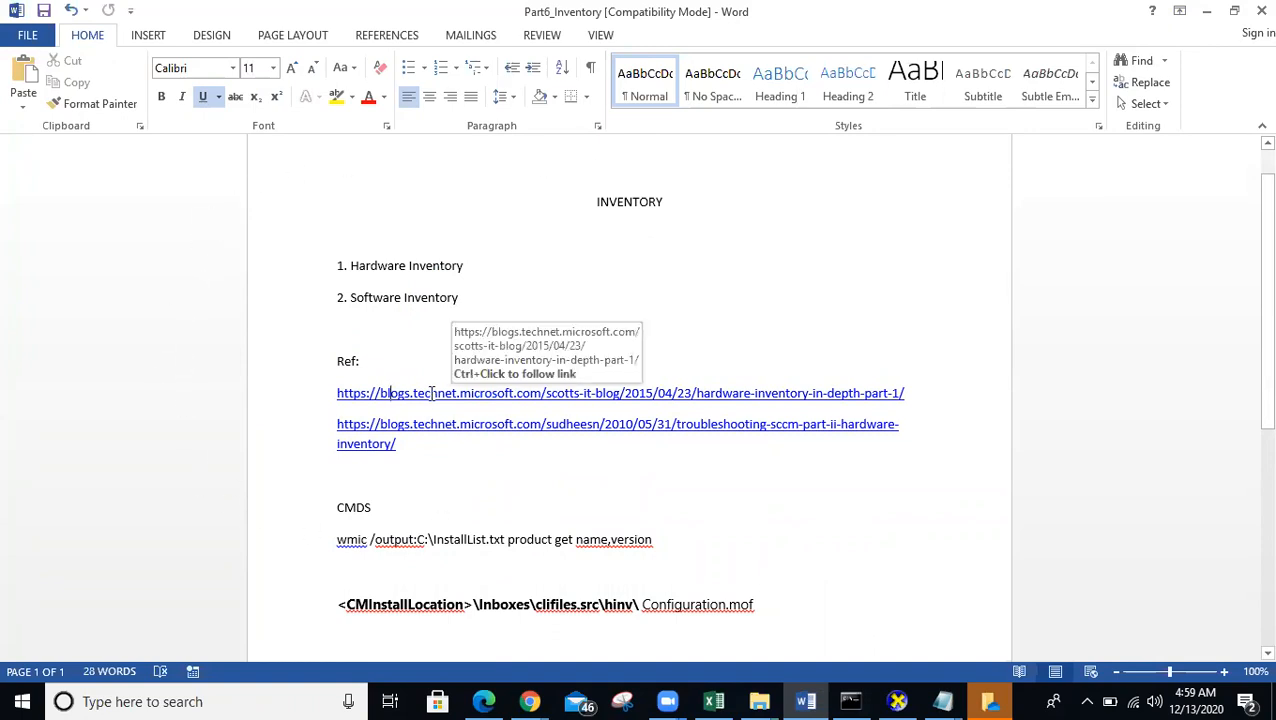
pyautogui.hotkey('alt', 'Tab')
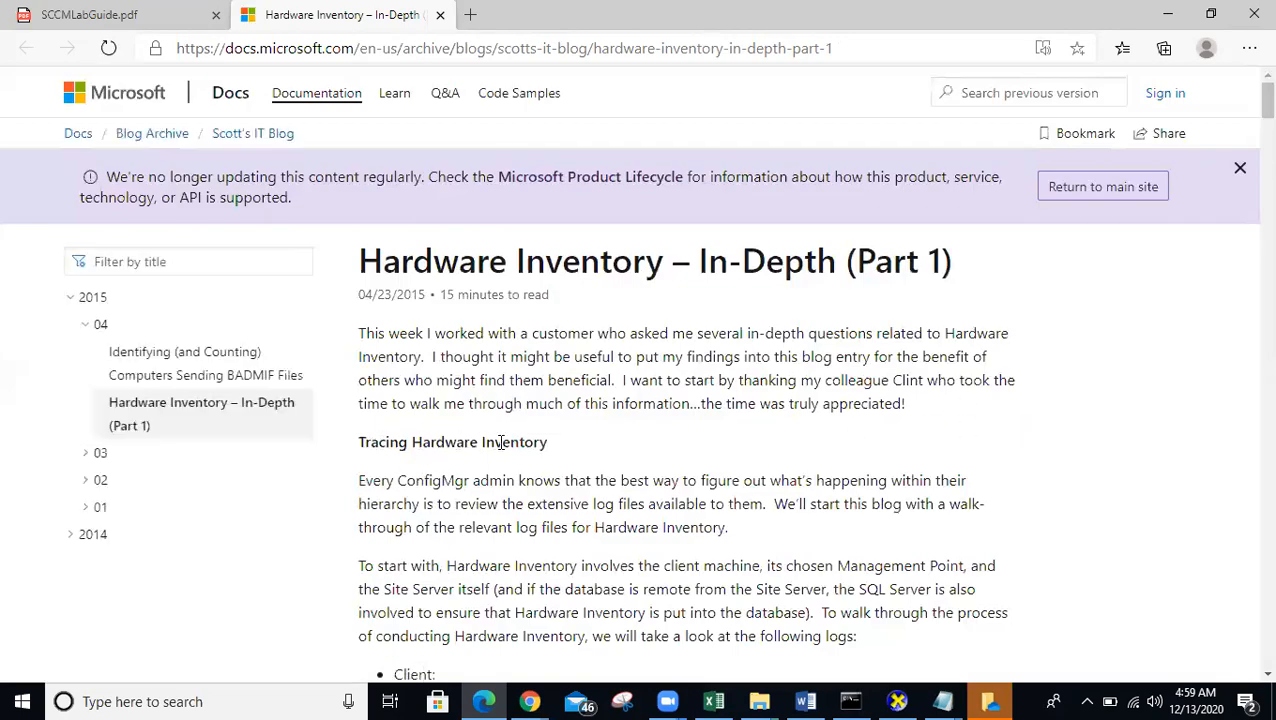
# - Highlight InventoryAgent.log and MP_Hinv.log in the article, then minimize Edge and Word
pyautogui.scroll(-2, 490, 481)
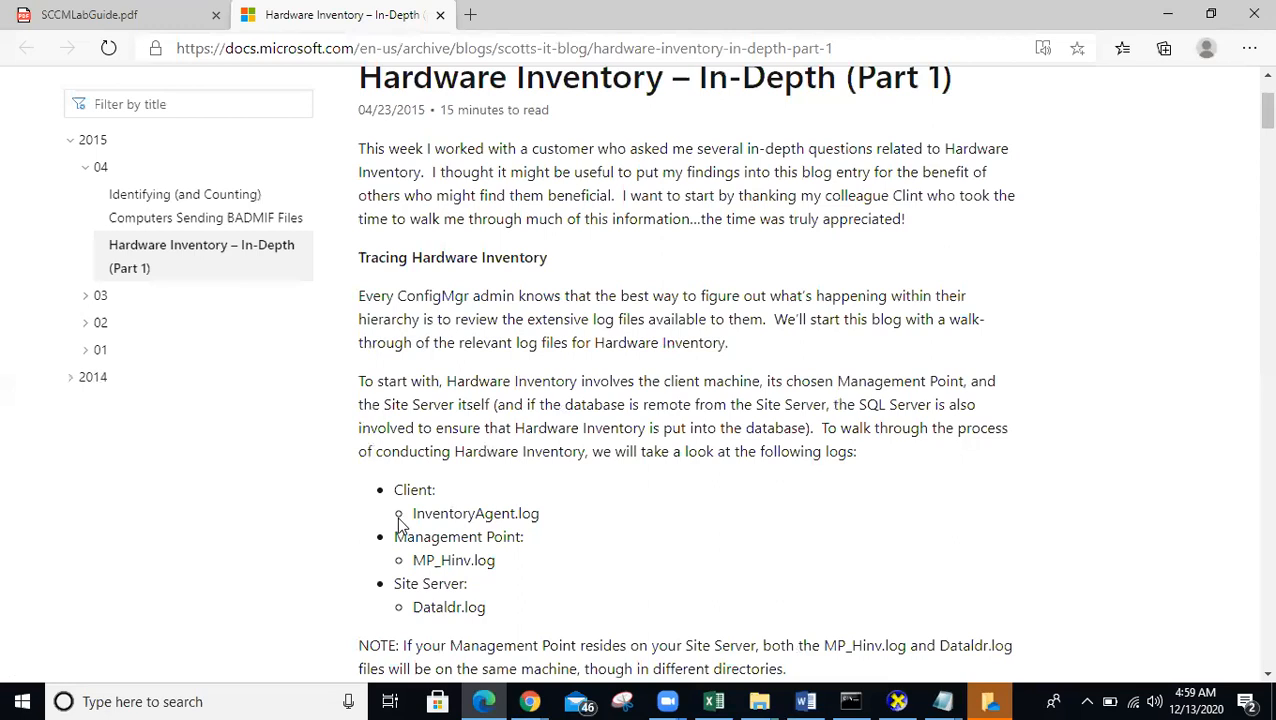
pyautogui.doubleClick(538, 512)
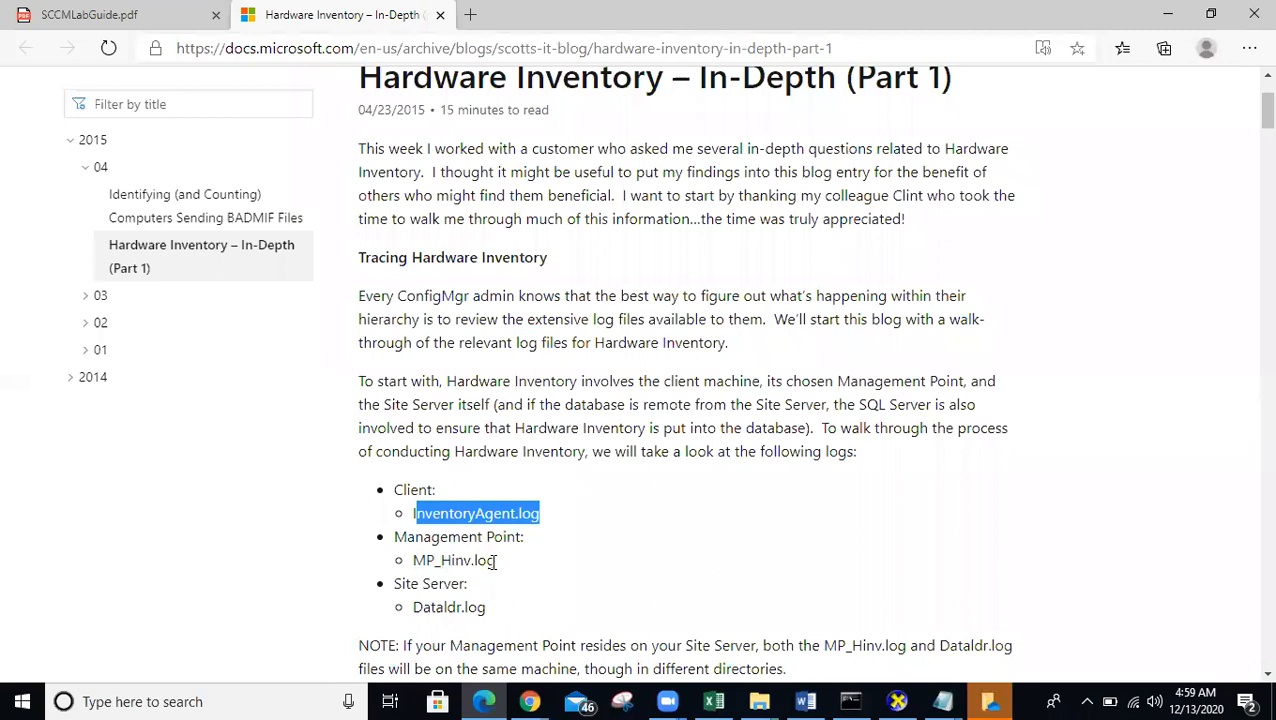
pyautogui.moveTo(426, 561); pyautogui.dragTo(496, 562)
pyautogui.scroll(2, 545, 465)
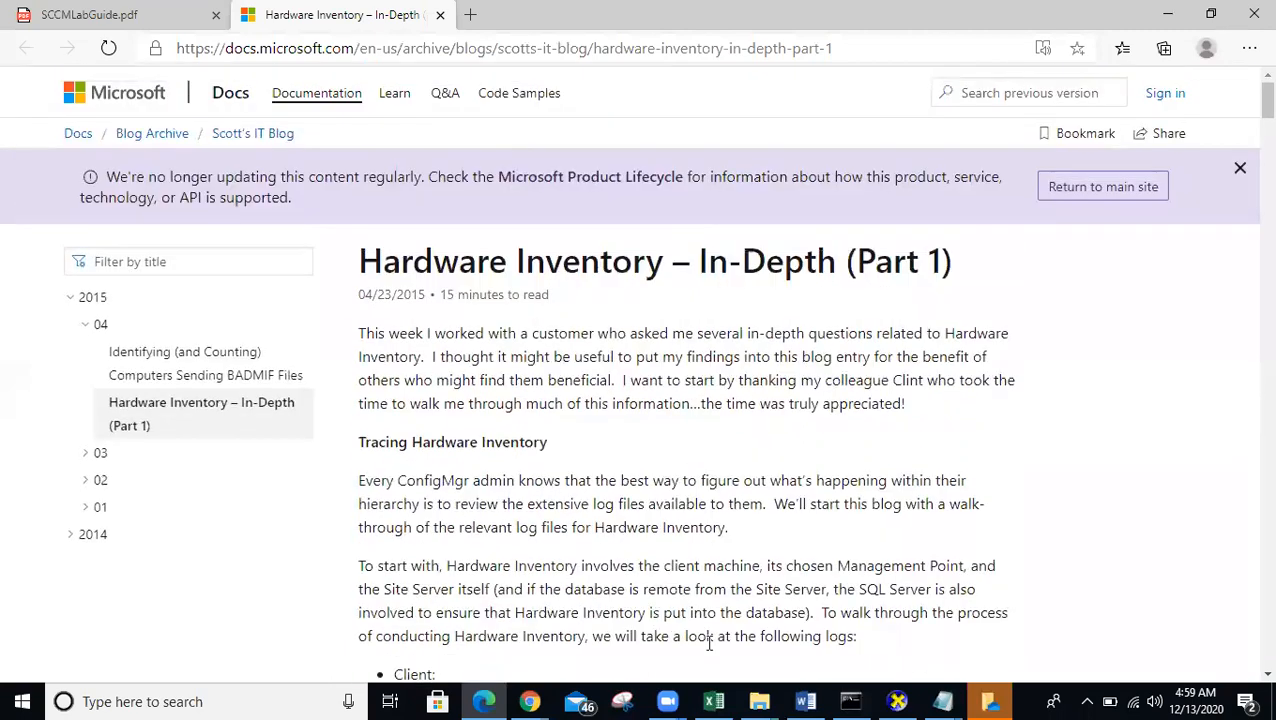
pyautogui.click(1166, 14)
pyautogui.click(1210, 10)
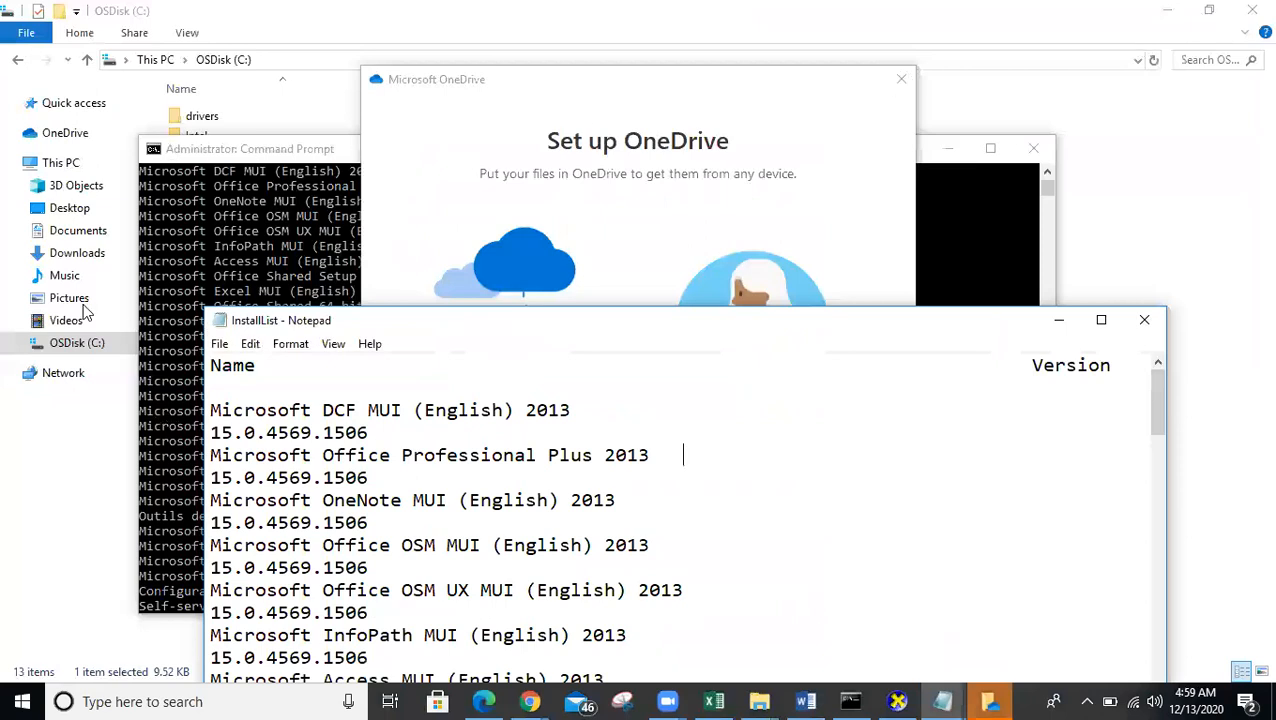
# - Open the RDP folder from the desktop and start the AD connection with its password
pyautogui.press('super+d')
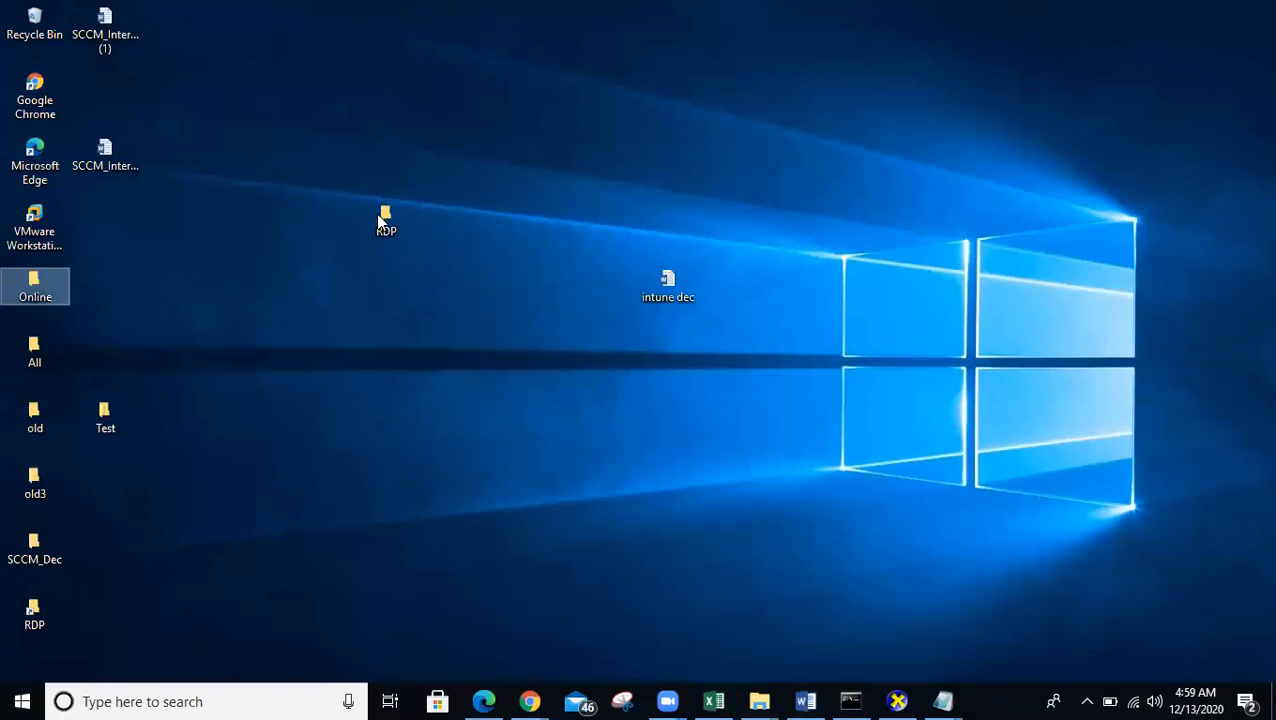
pyautogui.doubleClick(382, 220)
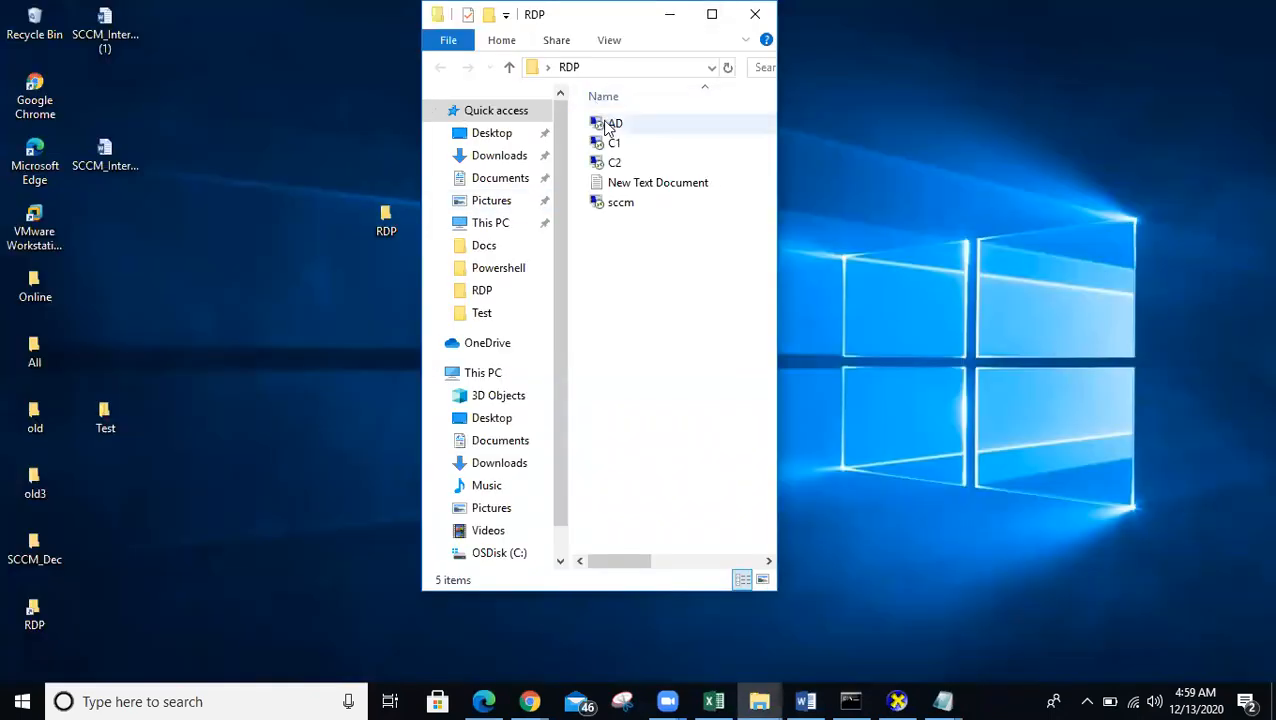
pyautogui.click(608, 124)
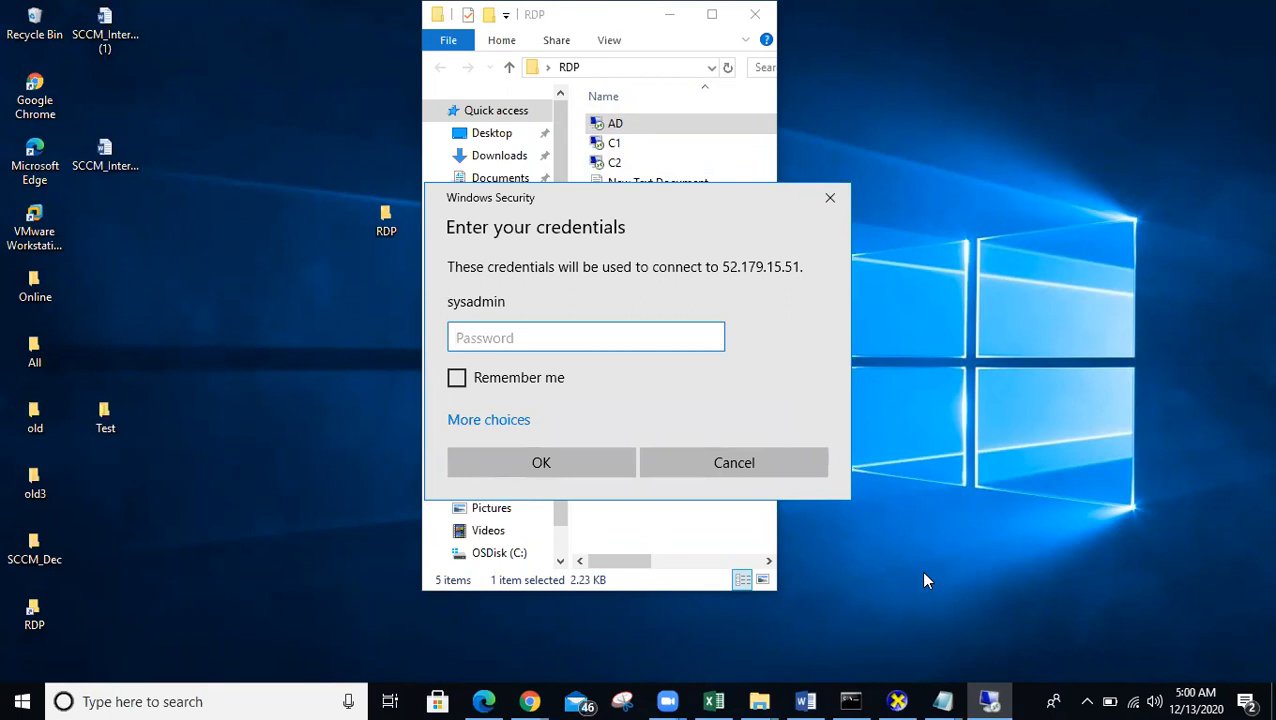
pyautogui.write('***********')
pyautogui.press('Return')
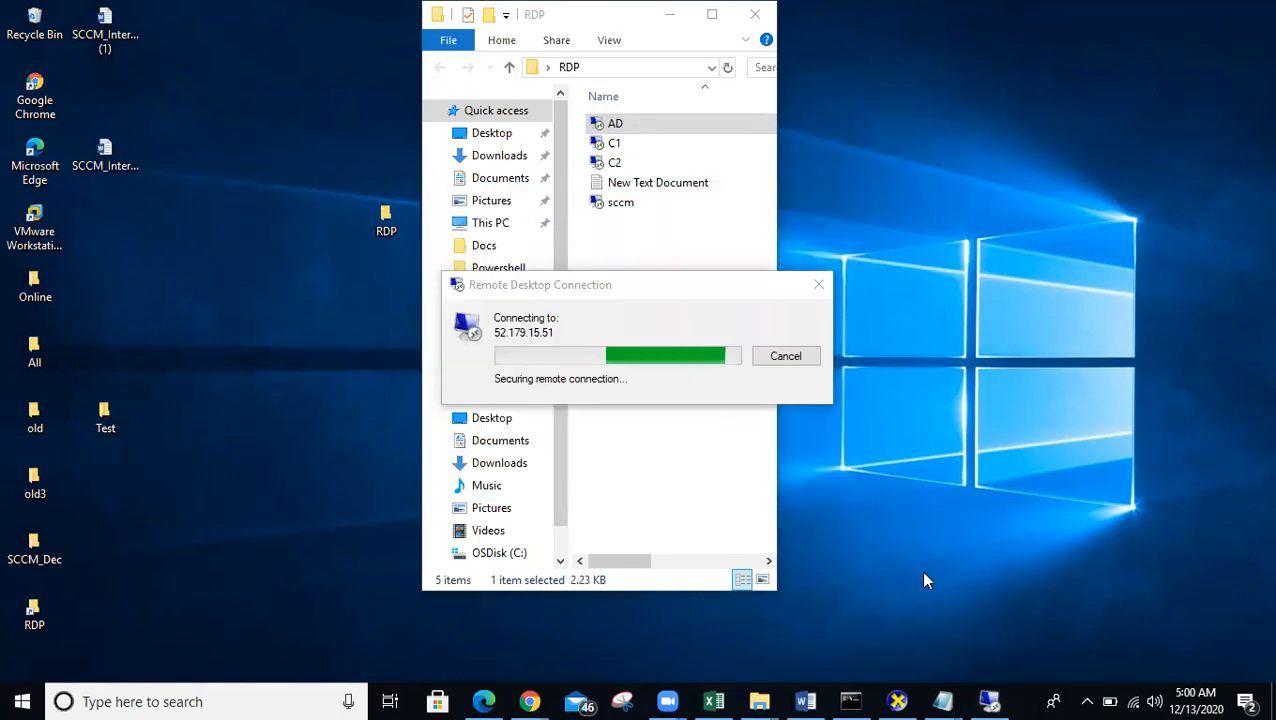
# - Connect to the sccm server, signing in with a different account's username and password
pyautogui.doubleClick(648, 207)
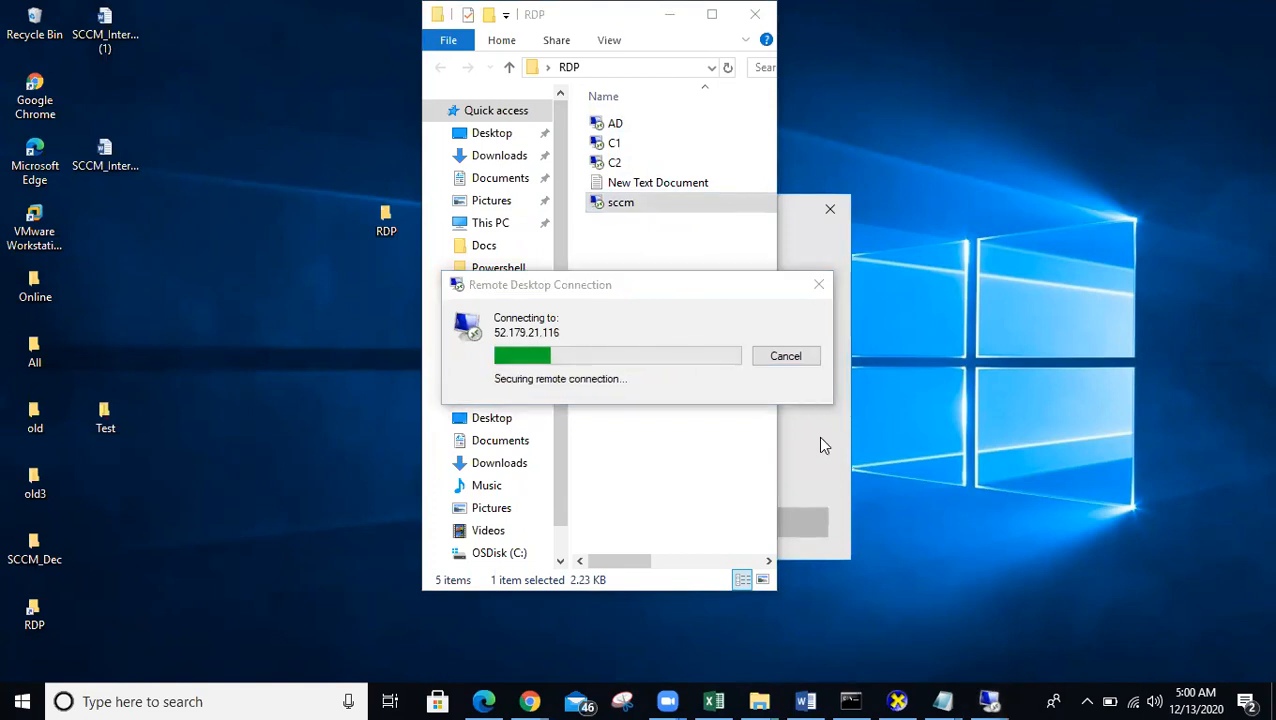
pyautogui.click(505, 481)
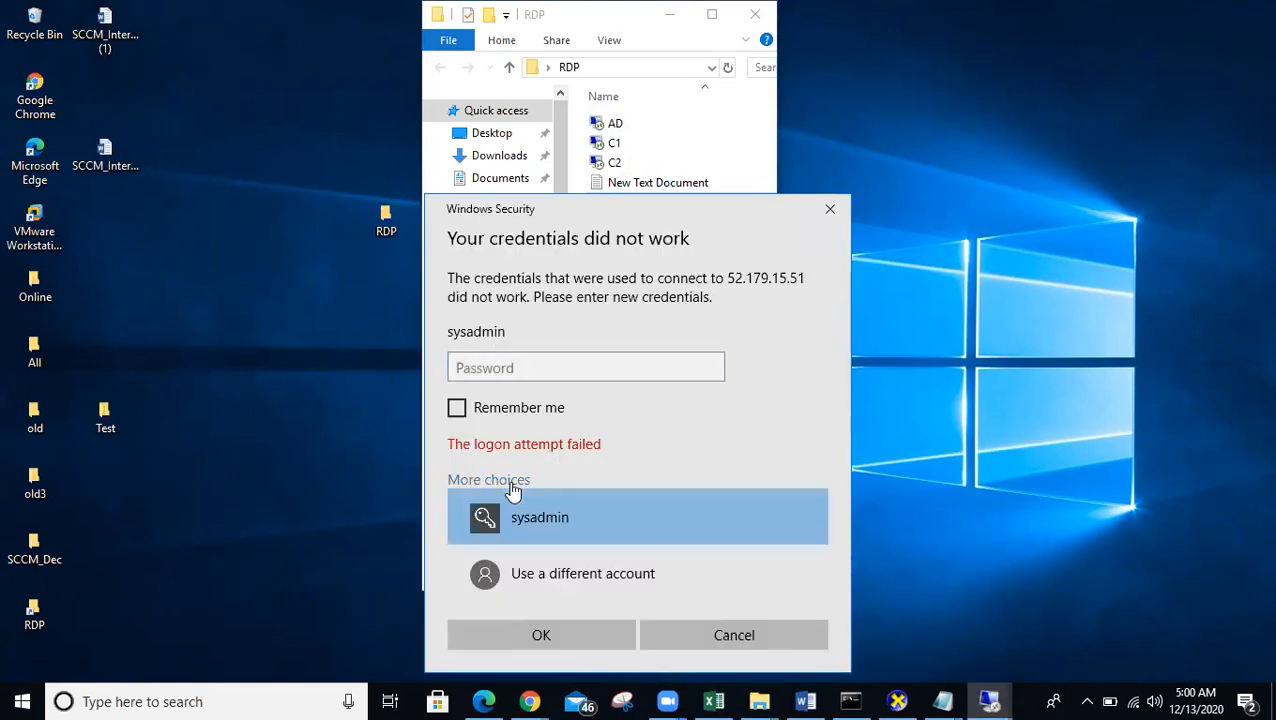
pyautogui.click(543, 567)
pyautogui.write('pr')
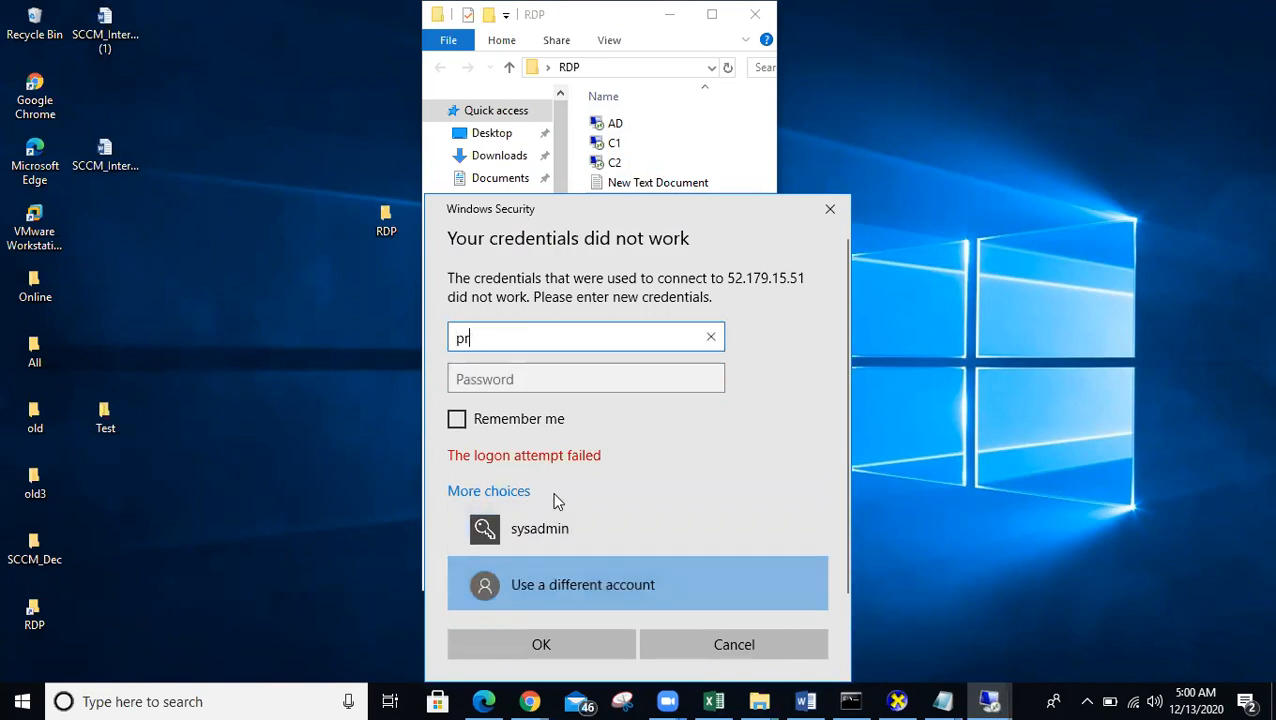
pyautogui.write('aveen')
pyautogui.press('Tab')
pyautogui.write('****')
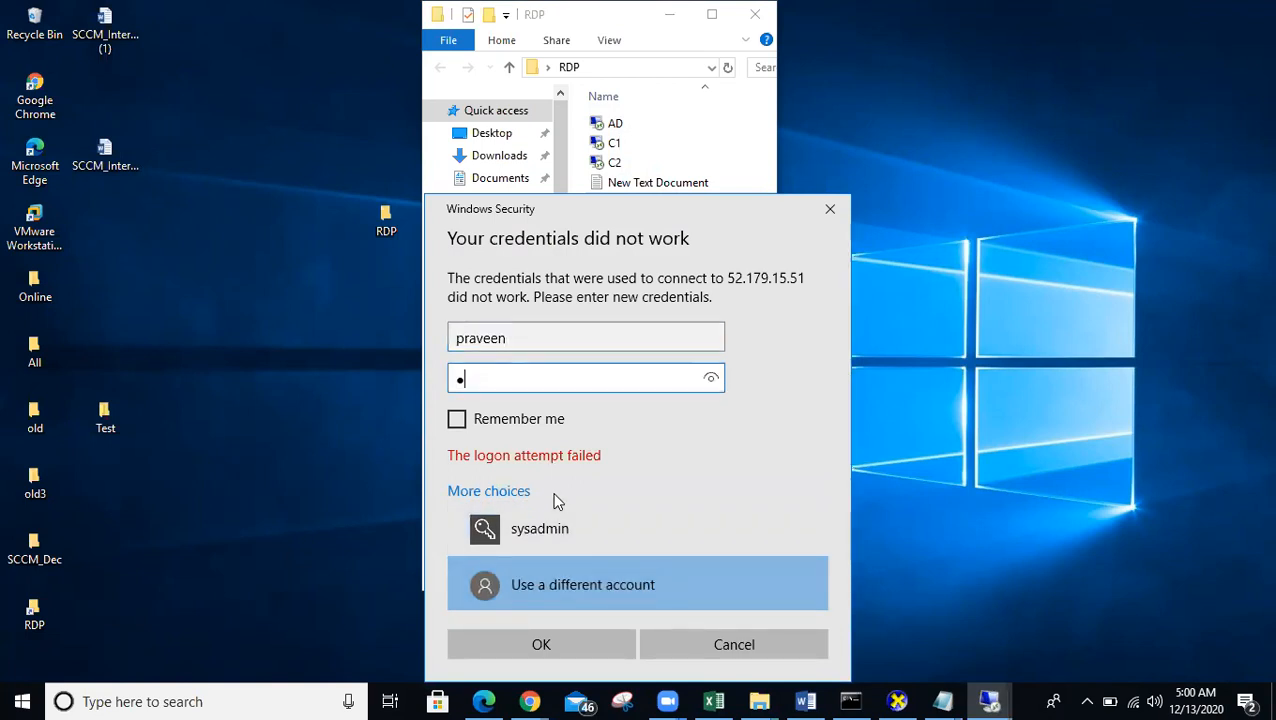
pyautogui.write('******')
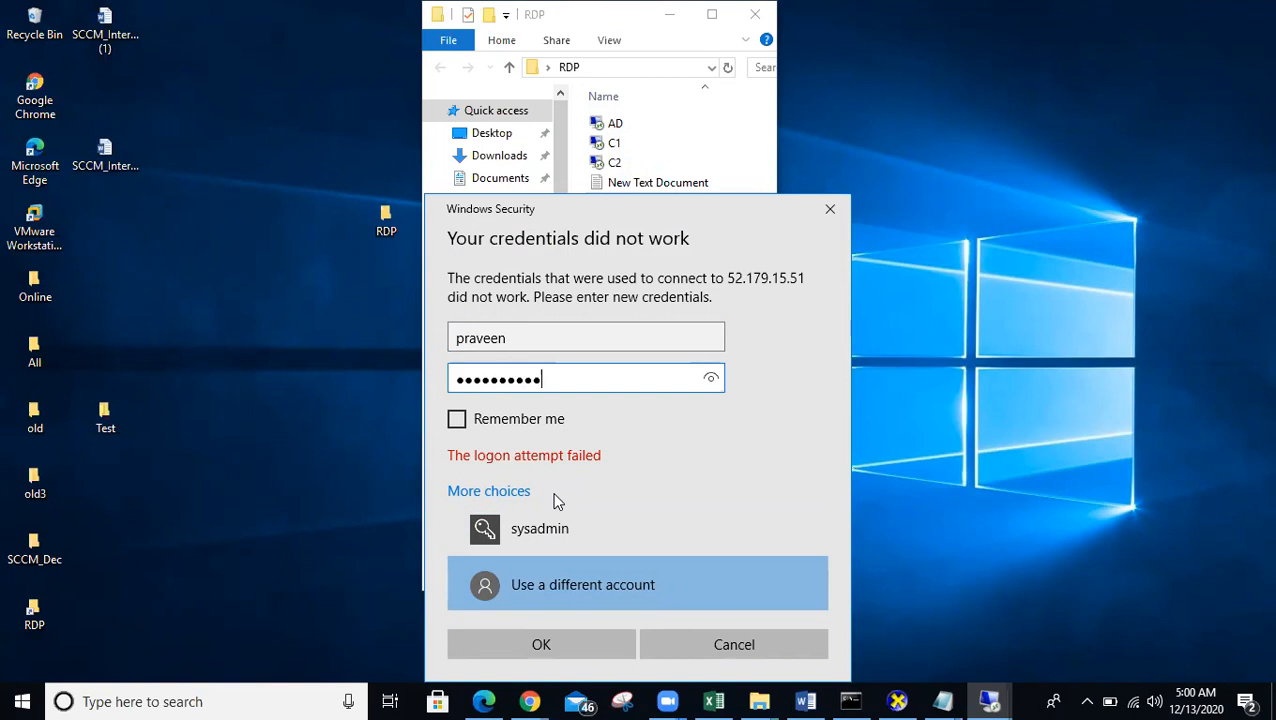
pyautogui.press('Return')
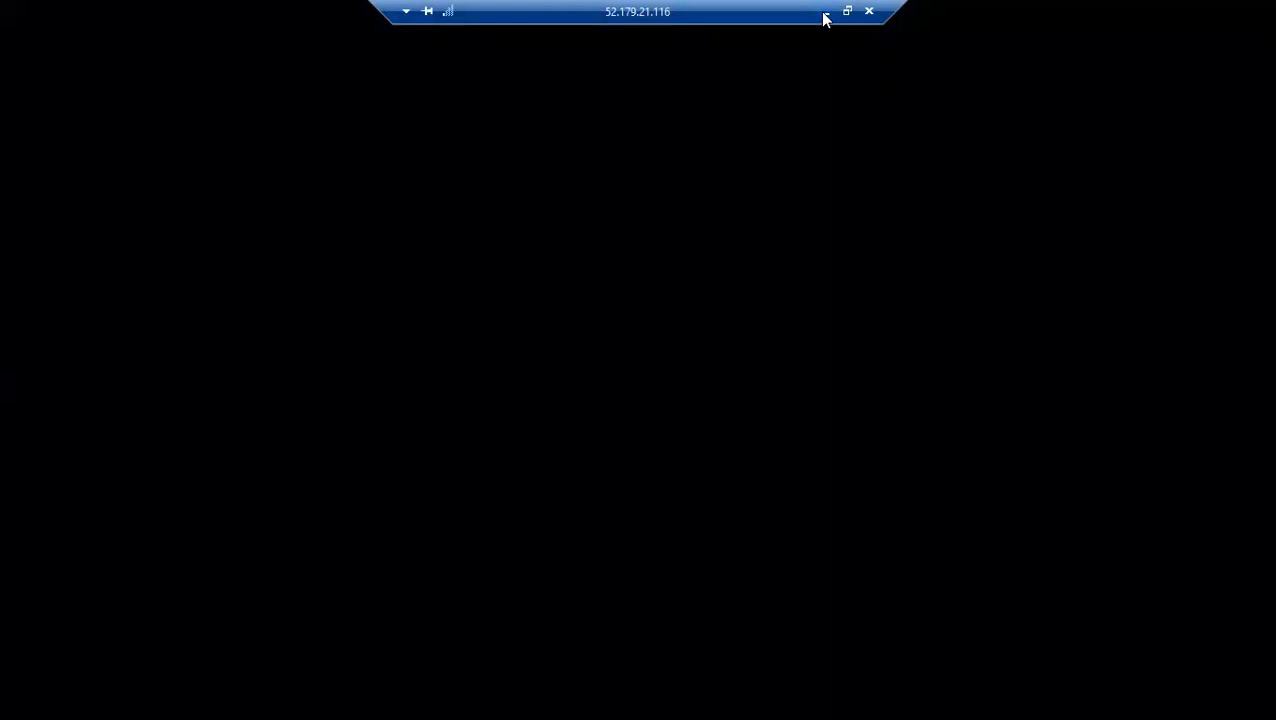
# - Minimize the sccm session, bring the AD connection forward, and select the C1 file
pyautogui.click(825, 12)
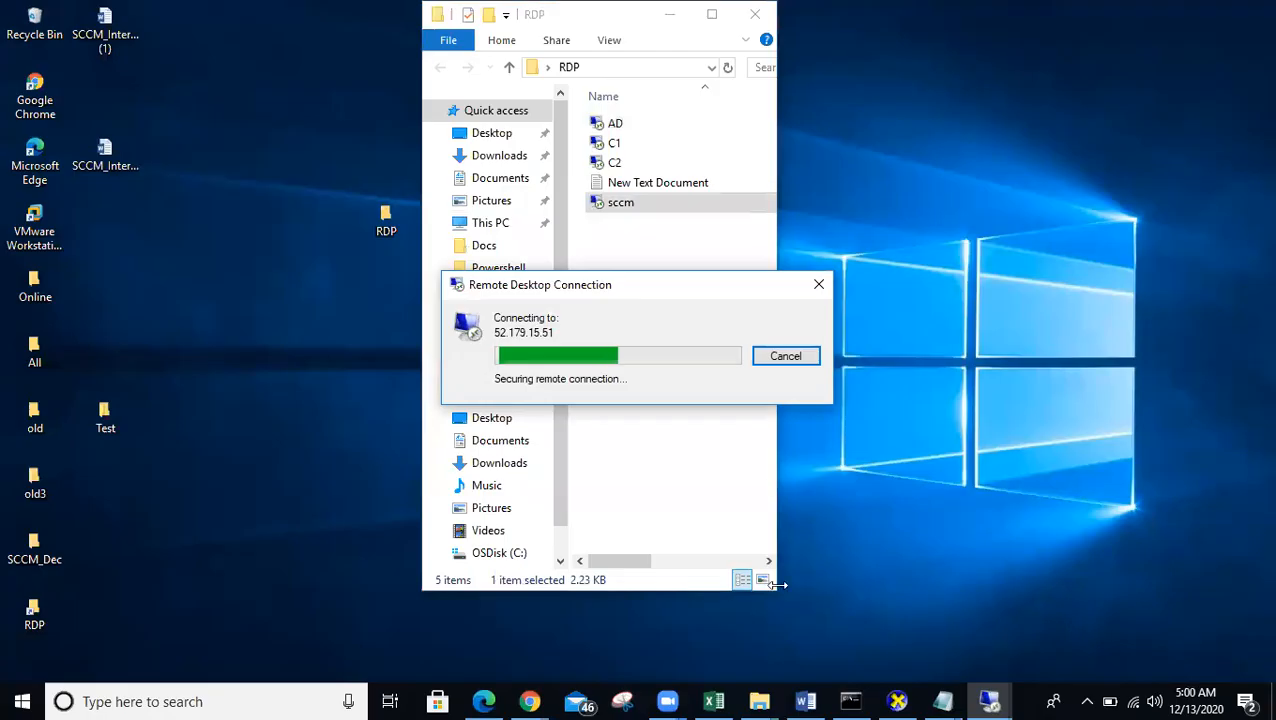
pyautogui.click(990, 700)
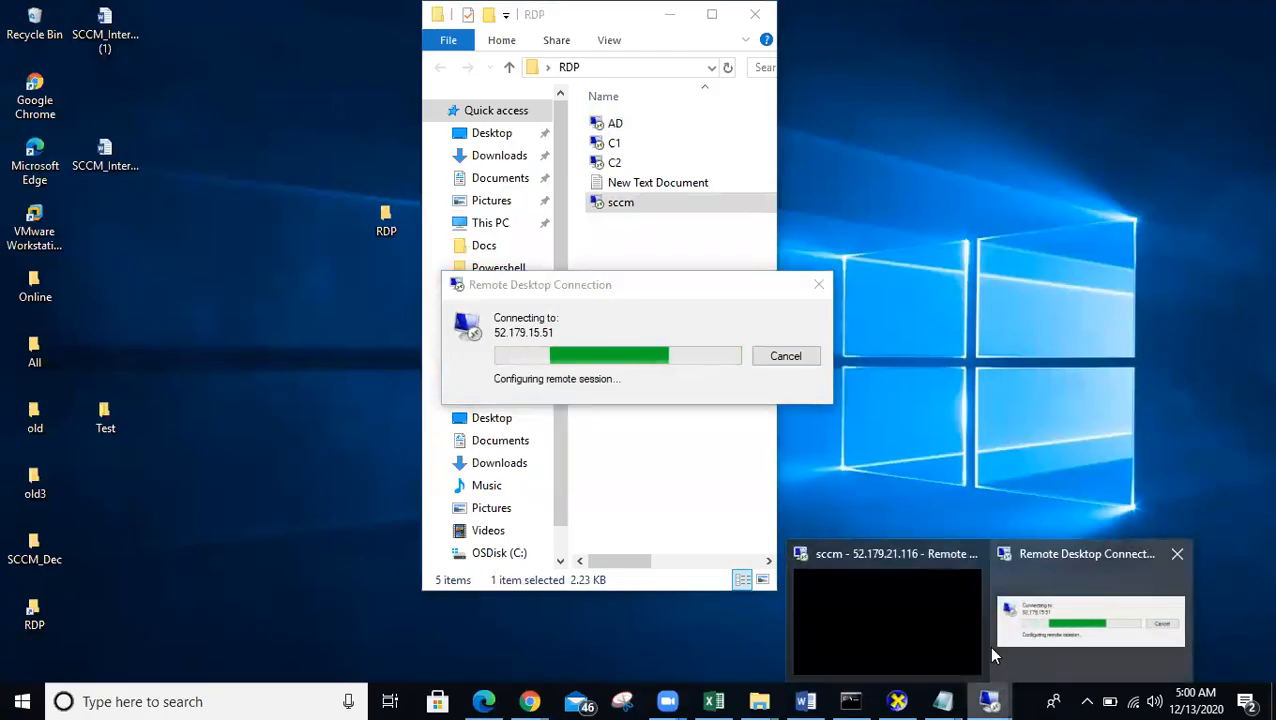
pyautogui.click(992, 655)
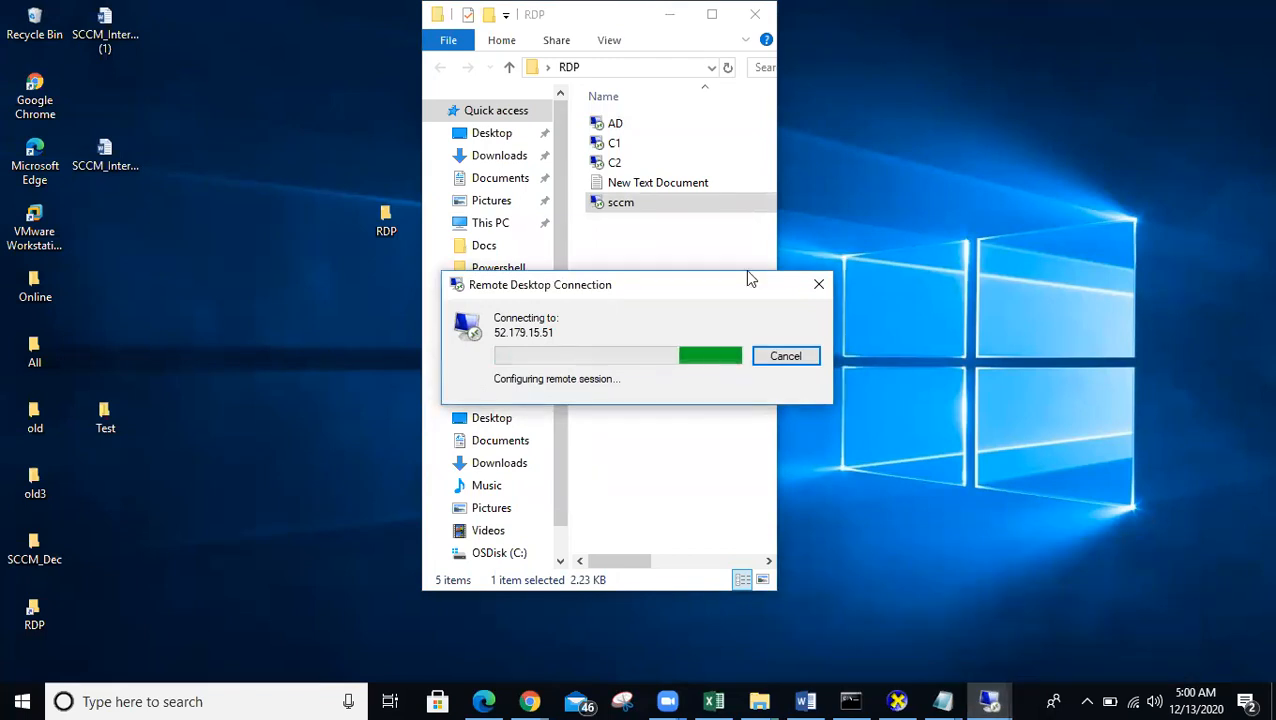
pyautogui.click(614, 144)
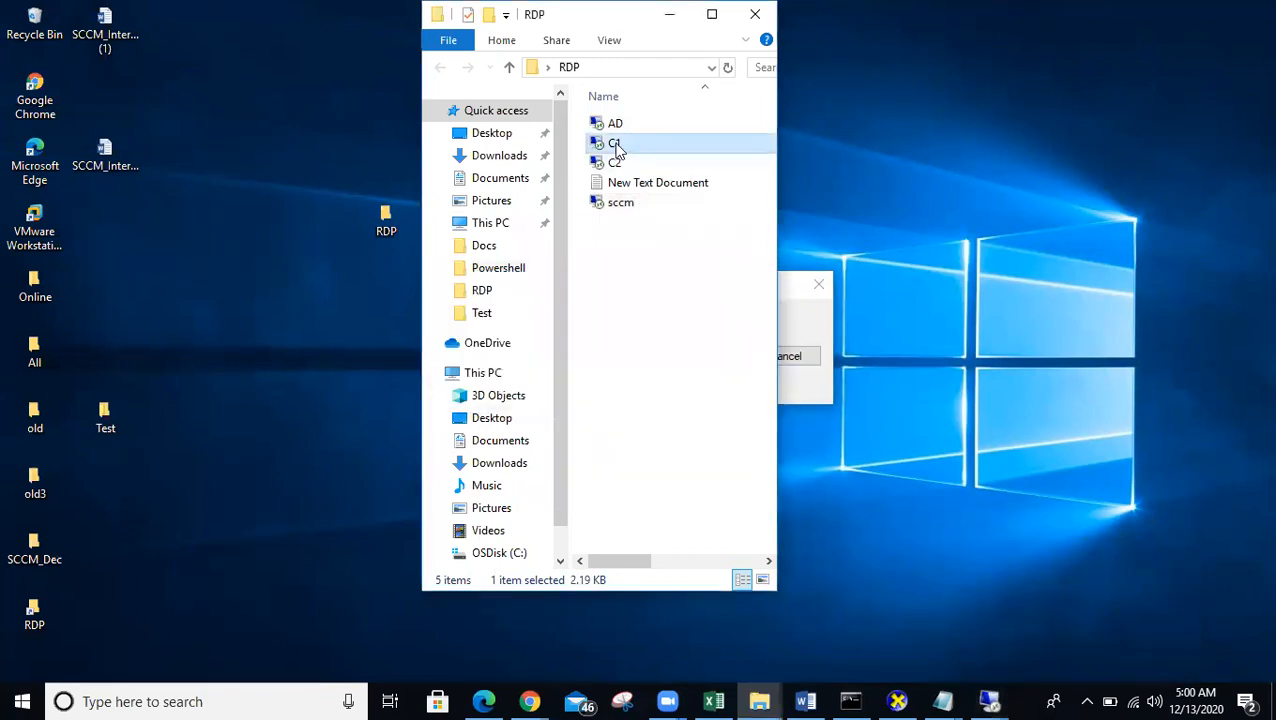
# - Connect to the C1 machine at 40.117.115.202 with its password
pyautogui.doubleClick(614, 144)
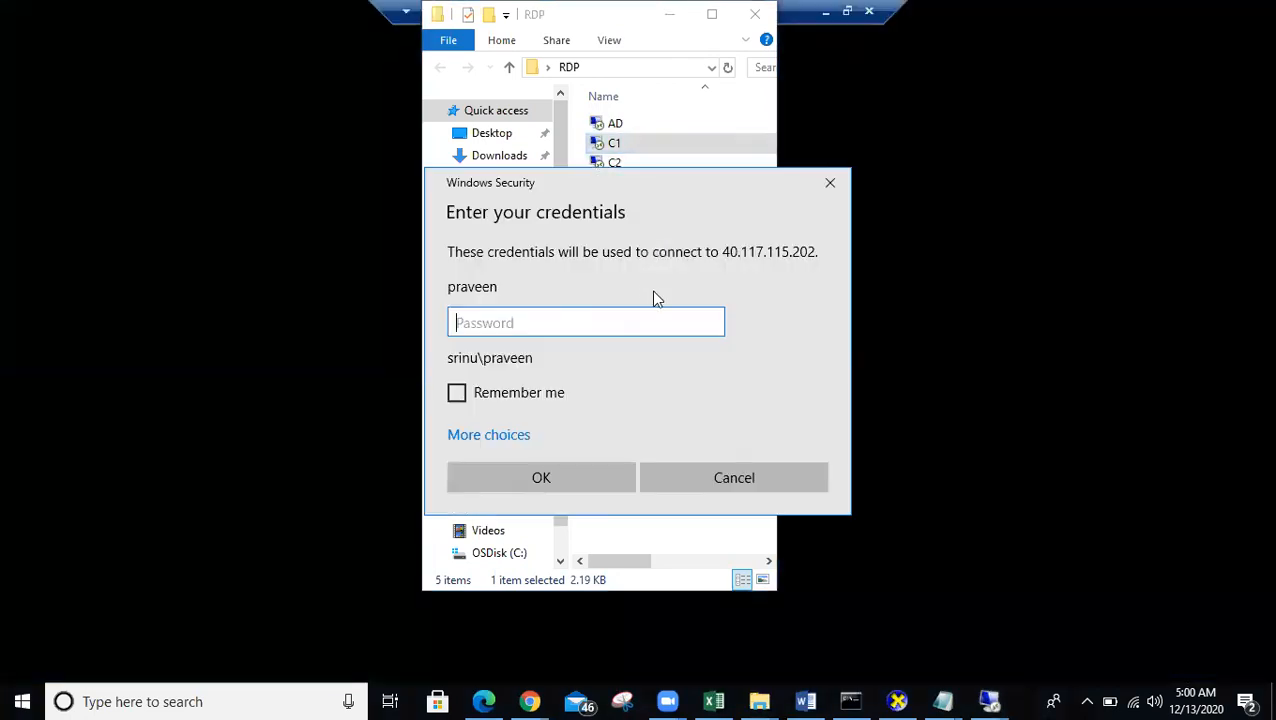
pyautogui.write('***********')
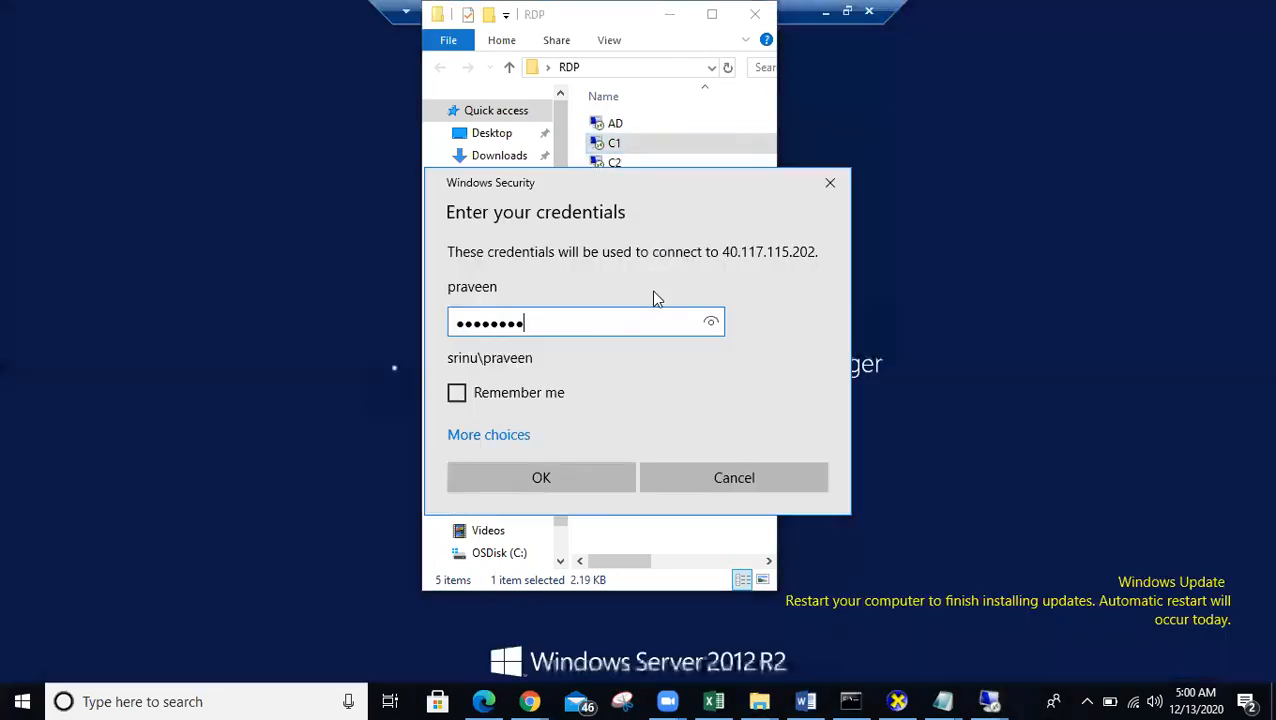
pyautogui.press('Return')
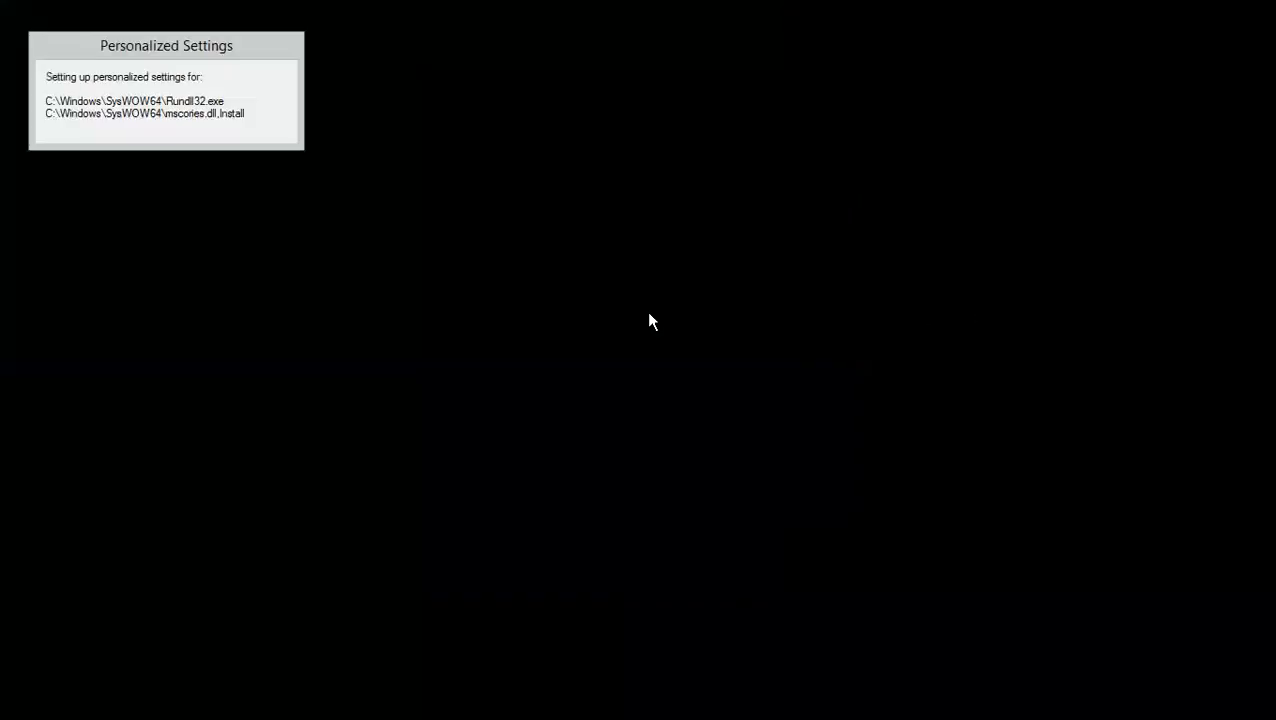
# - Minimize the AD, sccm and C1 remote sessions, then restore the C1 session
pyautogui.moveTo(699, 20)
pyautogui.moveTo(718, 17); pyautogui.dragTo(607, 10)
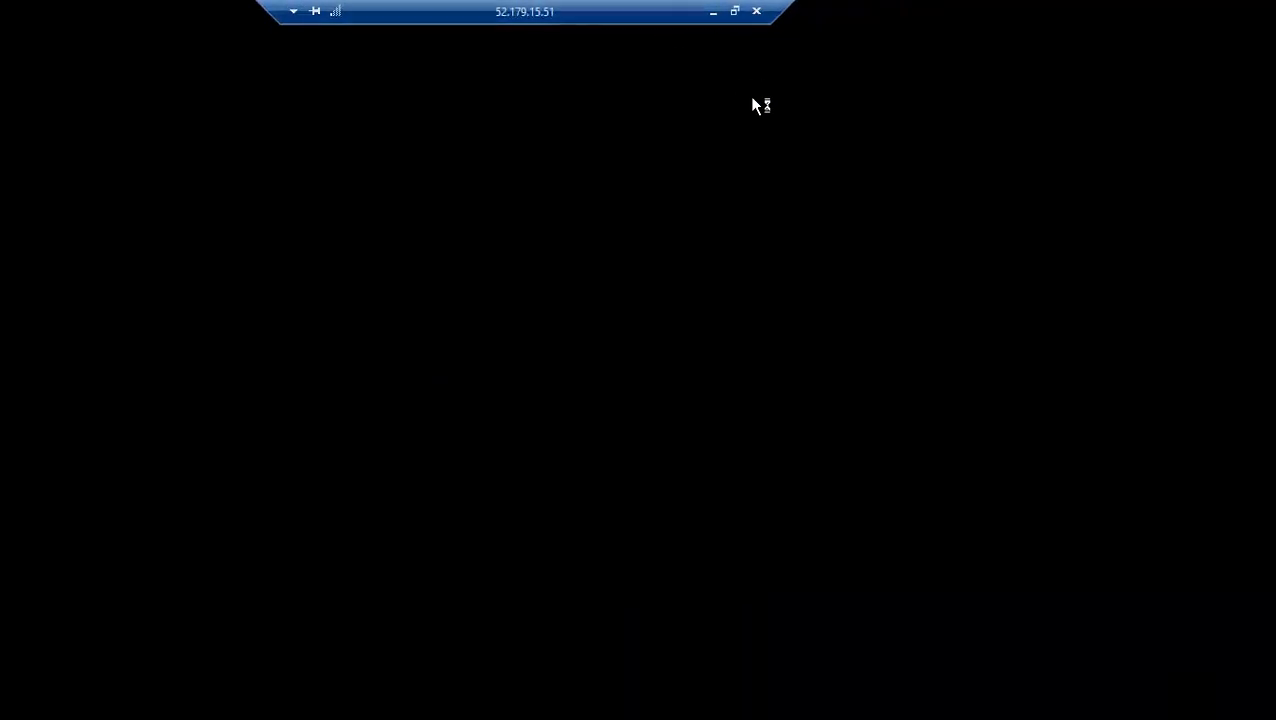
pyautogui.click(712, 13)
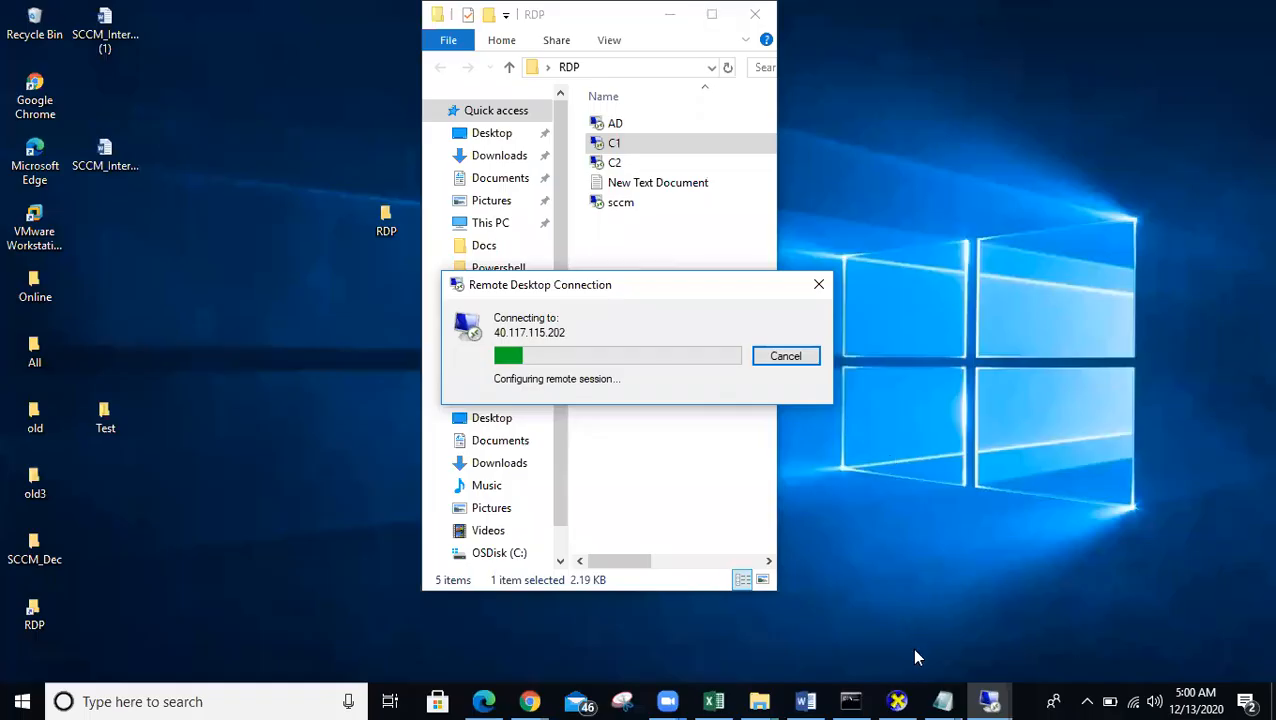
pyautogui.click(989, 701)
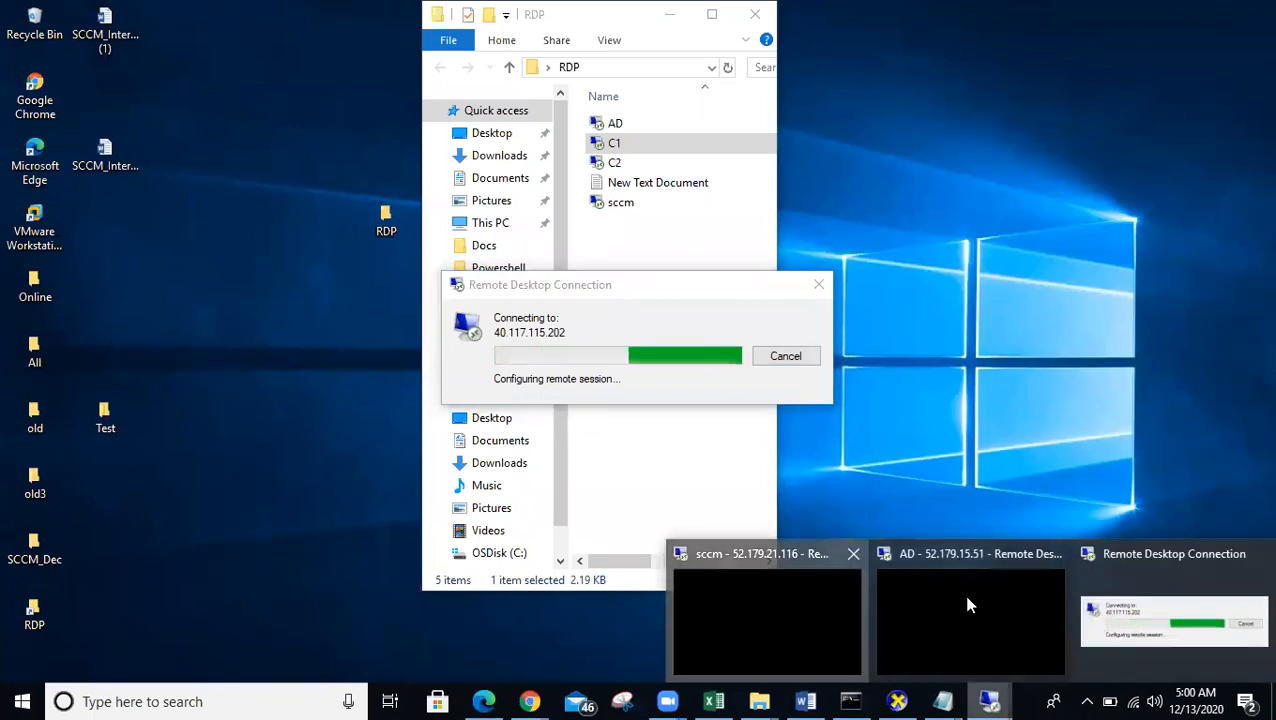
pyautogui.click(760, 615)
pyautogui.click(825, 11)
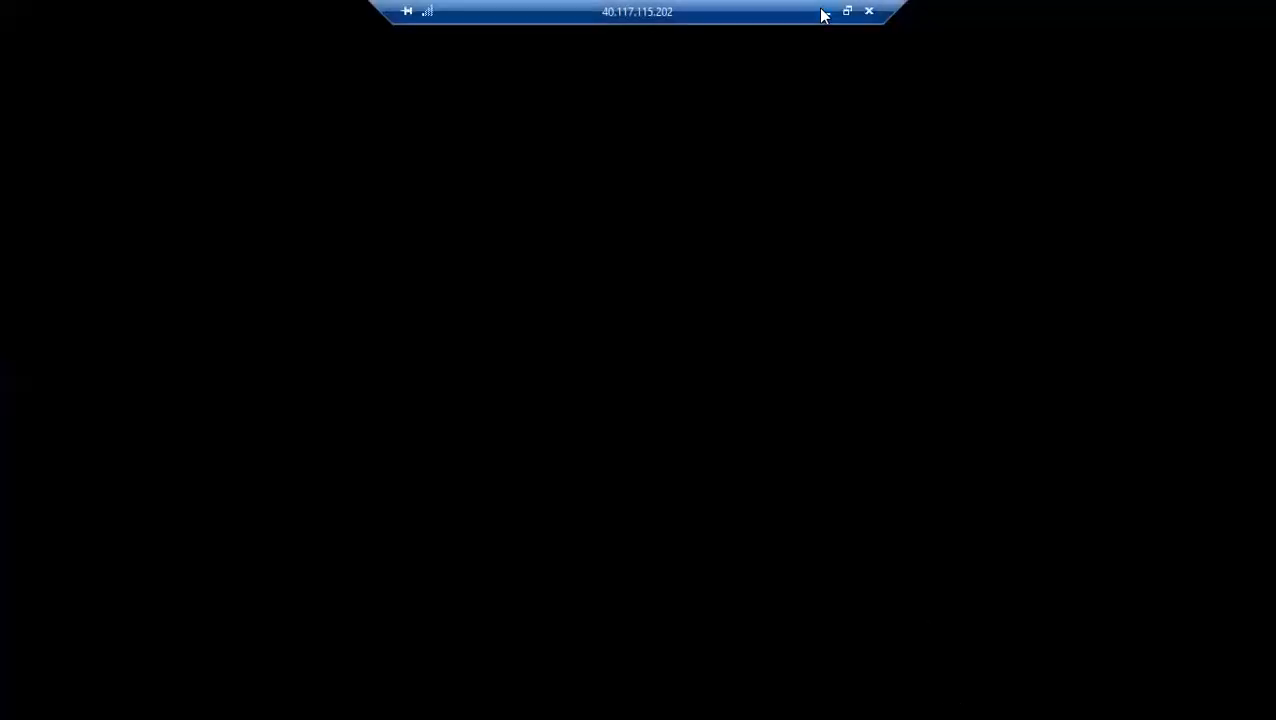
pyautogui.click(825, 11)
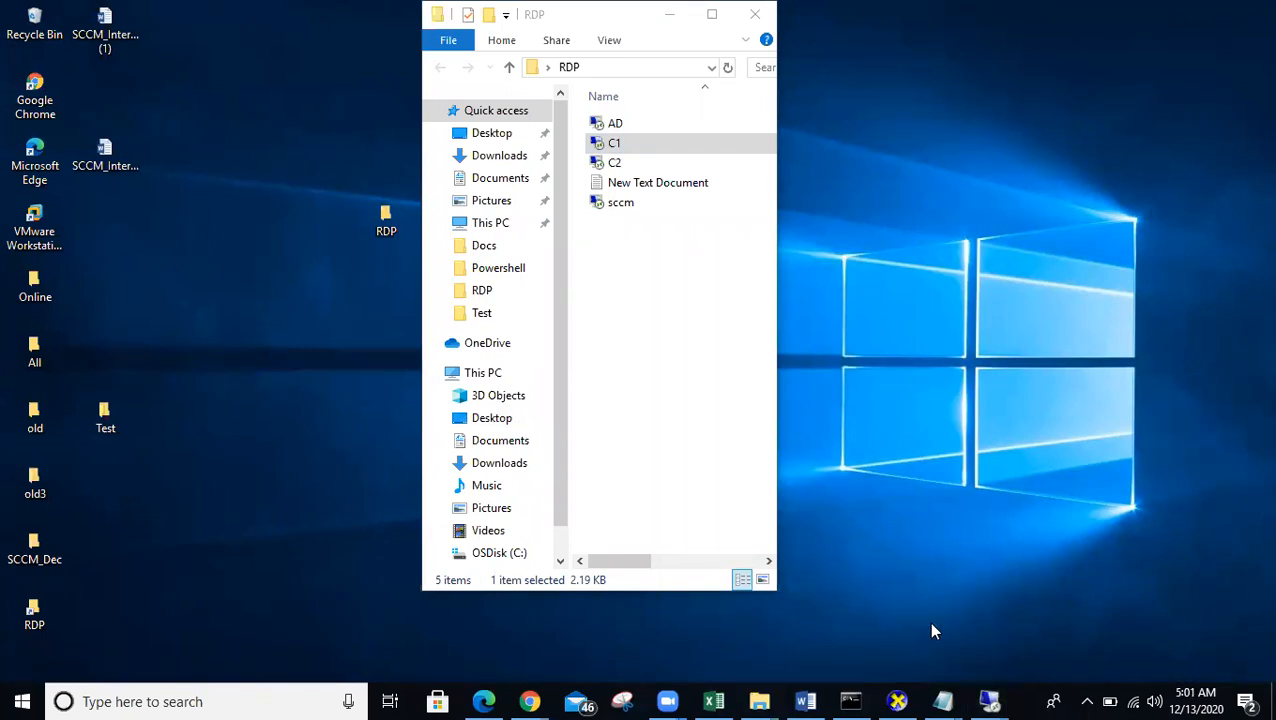
pyautogui.click(988, 700)
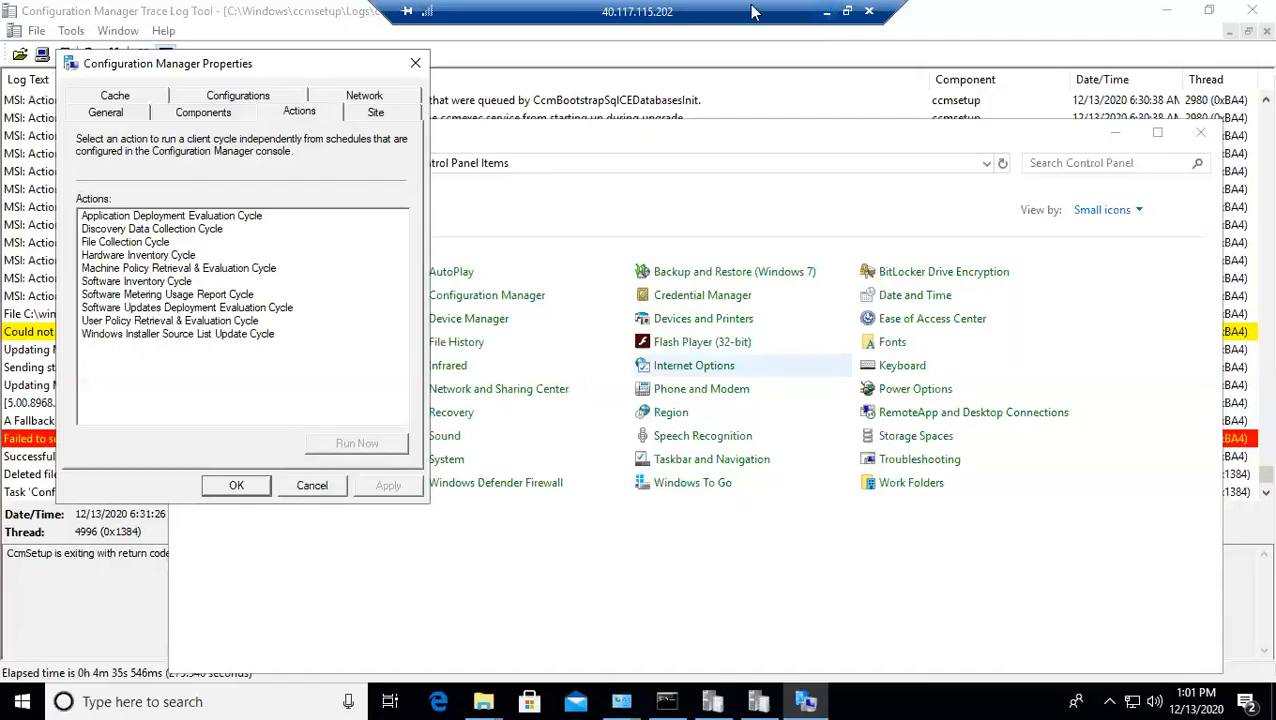
# - In the sccm session's console, go to Administration > Client Settings and right-click Default Client Settings
pyautogui.moveTo(998, 695)
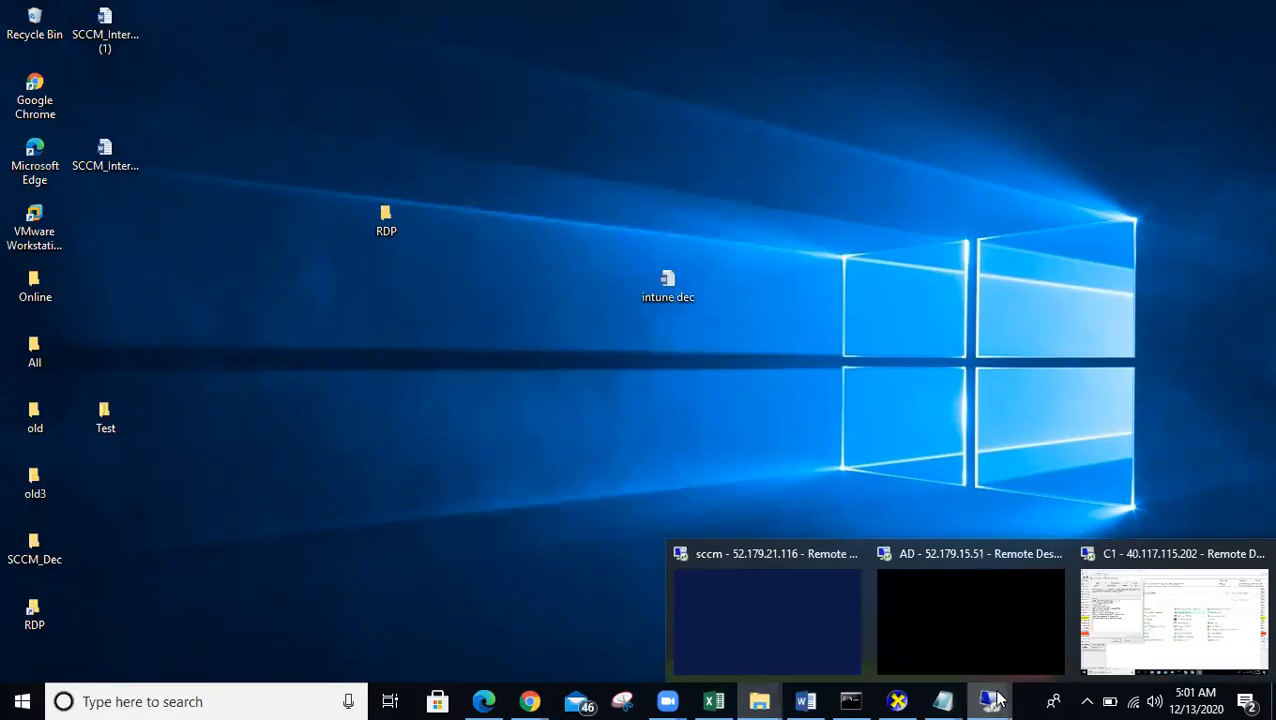
pyautogui.click(786, 611)
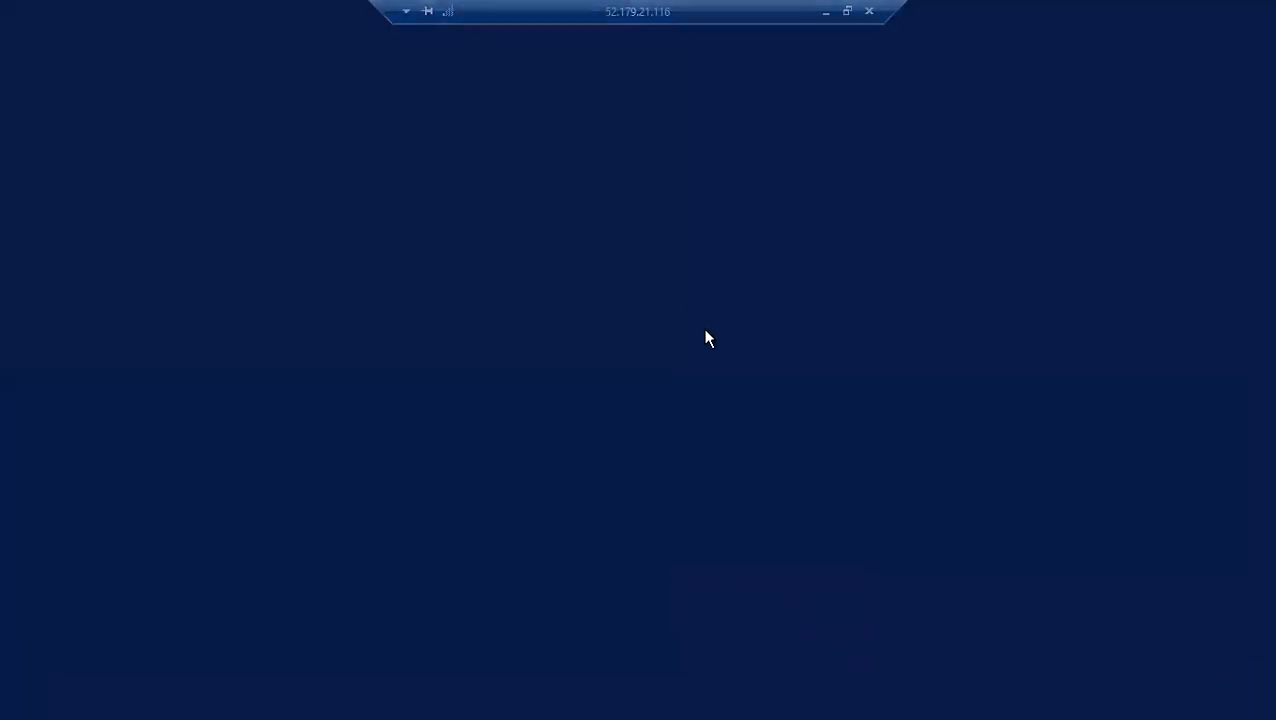
pyautogui.click(694, 298)
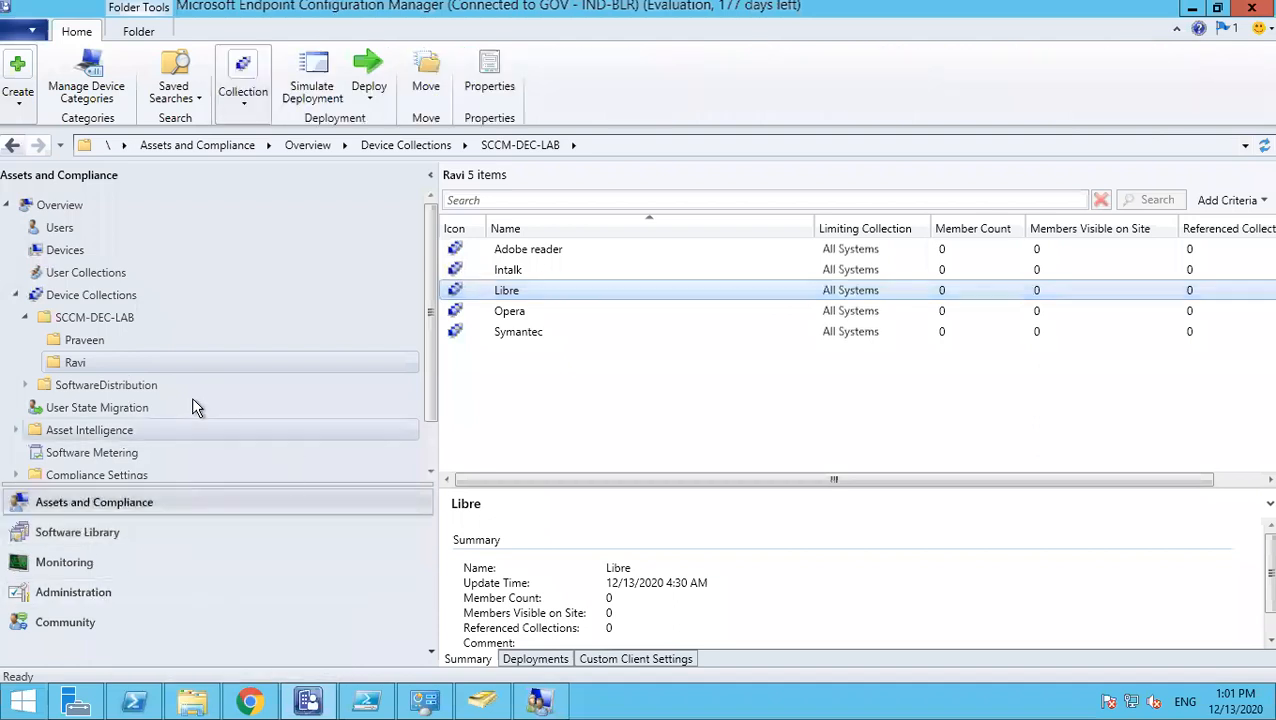
pyautogui.scroll(-1, 230, 380)
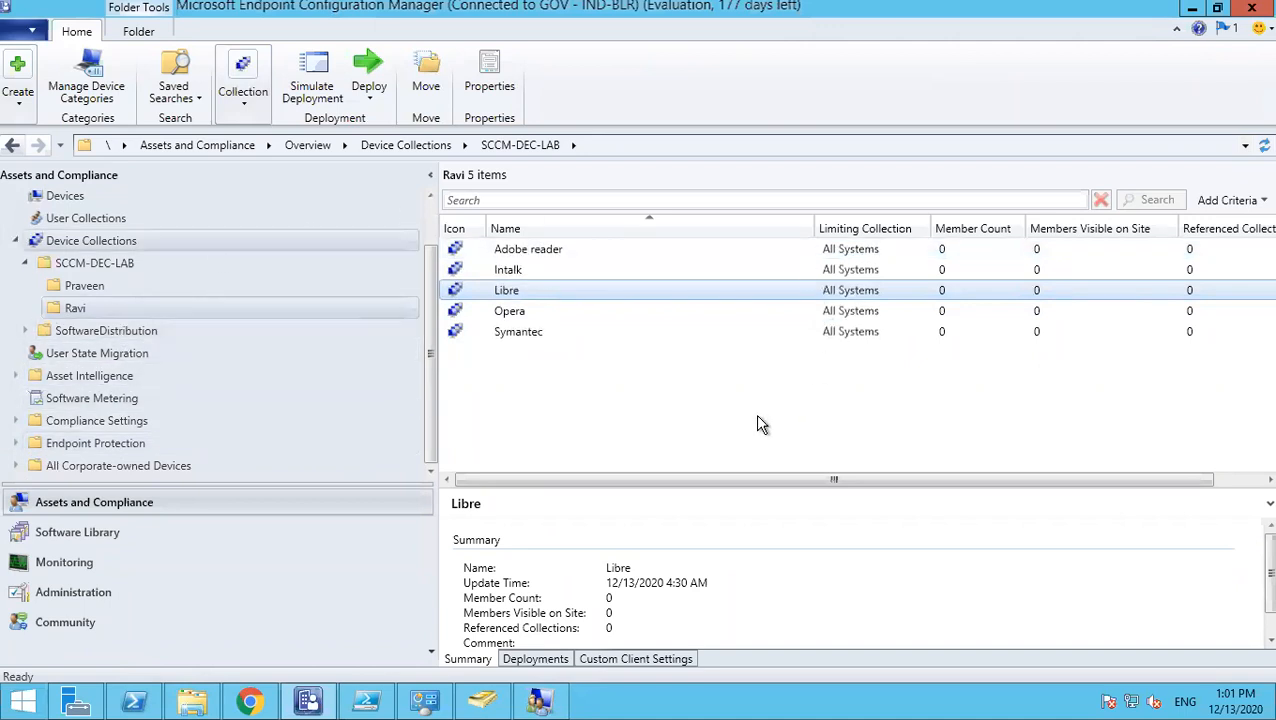
pyautogui.click(77, 591)
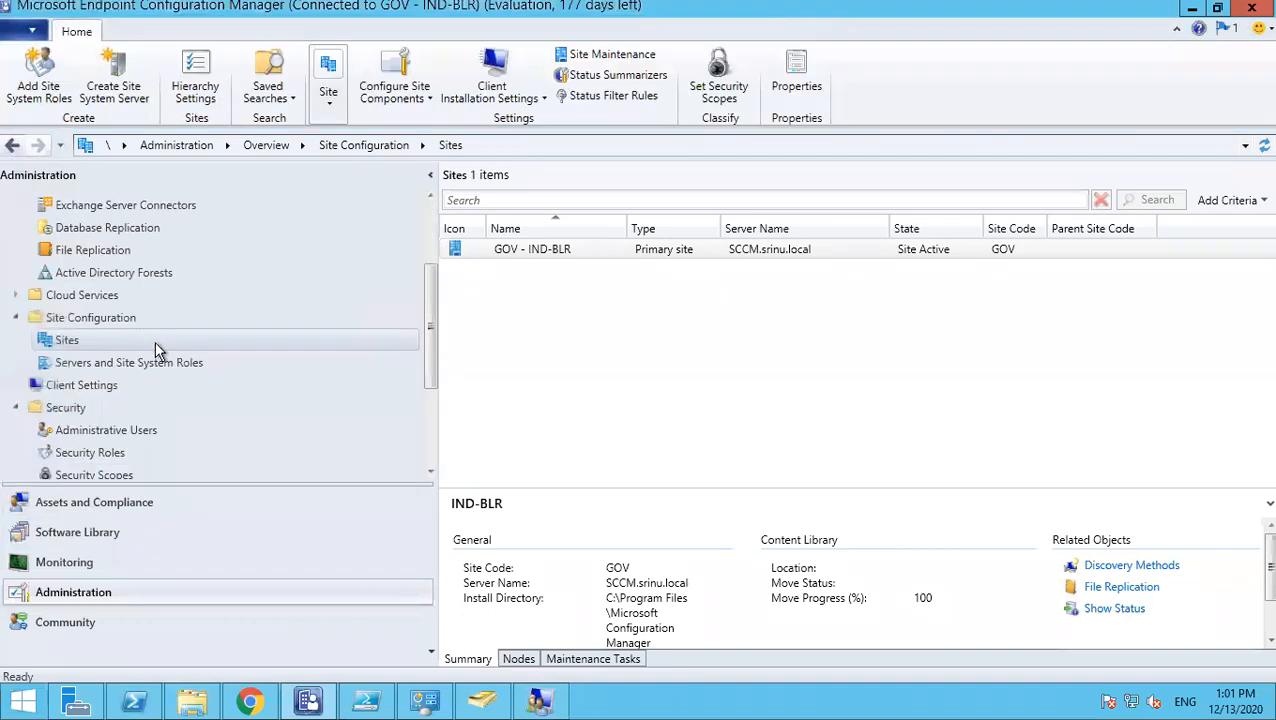
pyautogui.scroll(2, 155, 341)
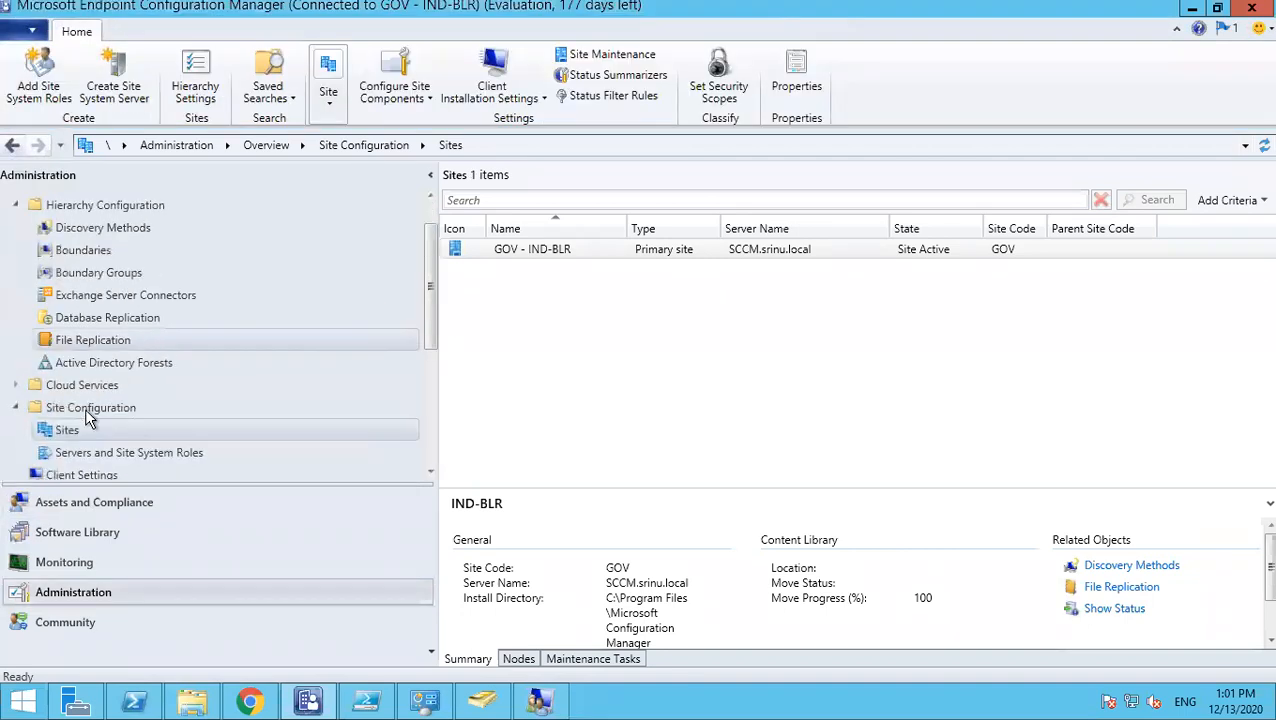
pyautogui.scroll(-2, 94, 468)
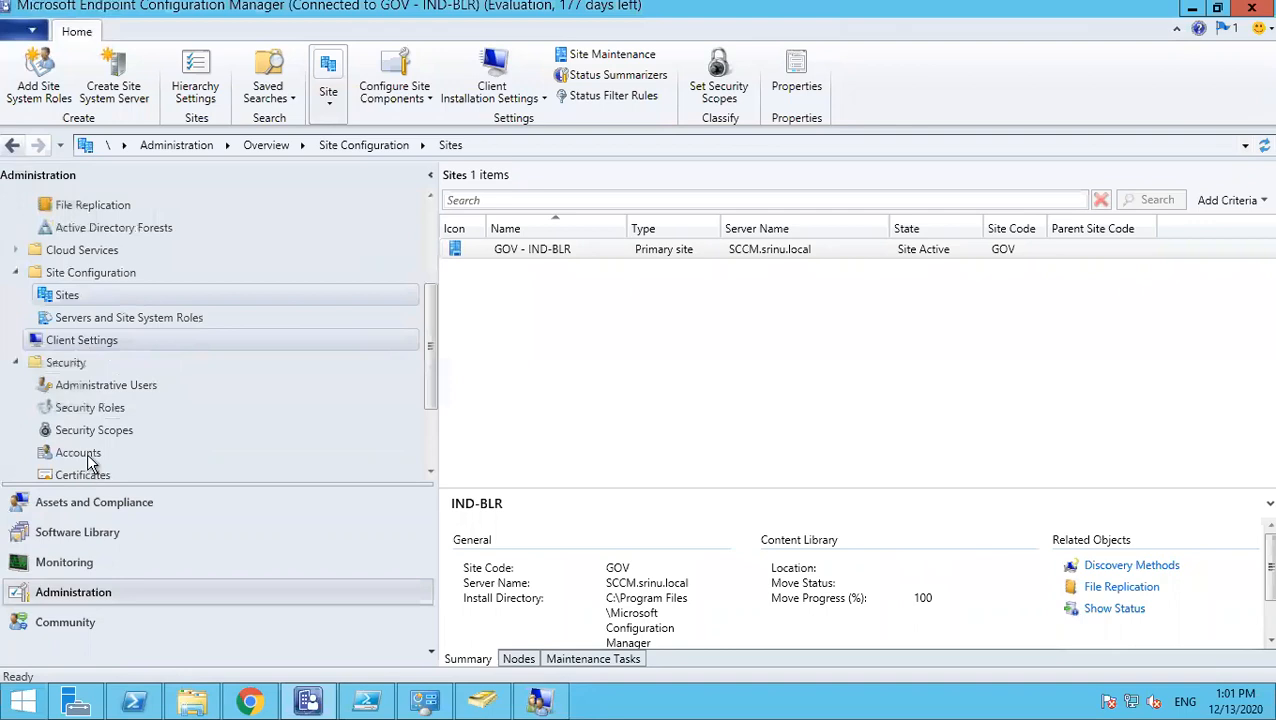
pyautogui.click(96, 344)
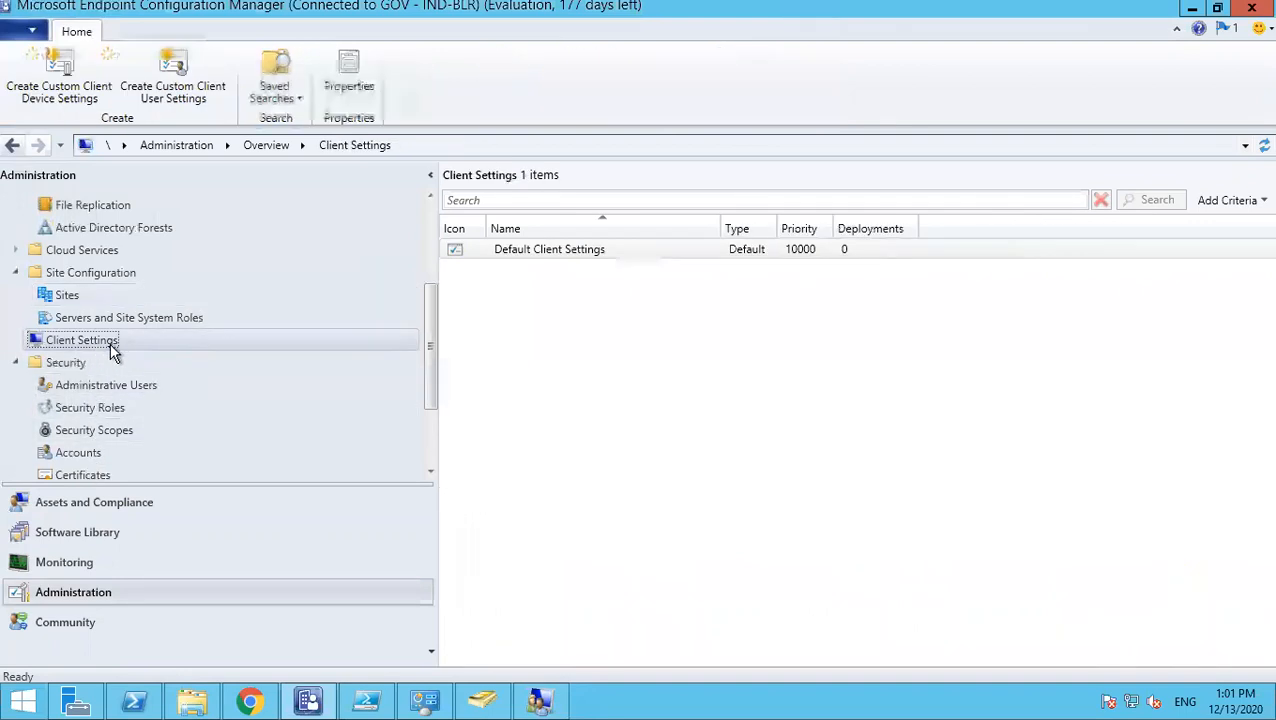
pyautogui.rightClick(590, 251)
# - Open Default Client Settings properties and view its Hardware Inventory page (every 7 days)
pyautogui.click(594, 260)
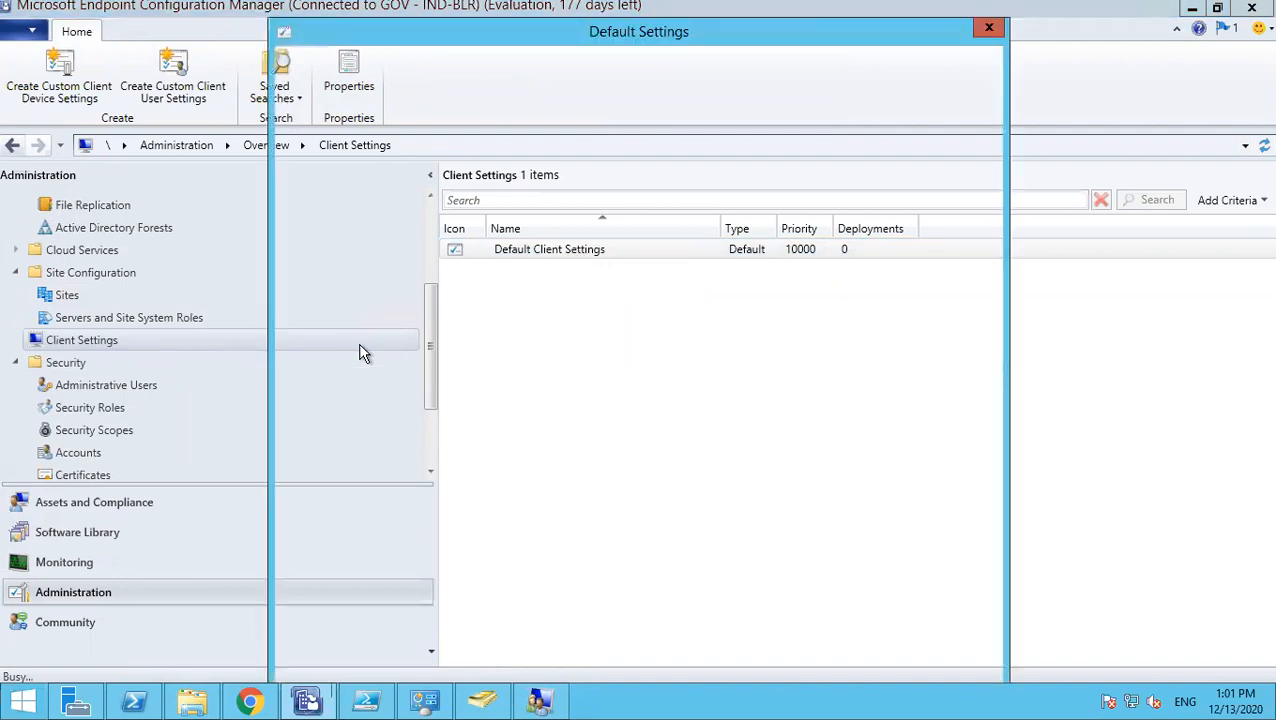
pyautogui.click(350, 223)
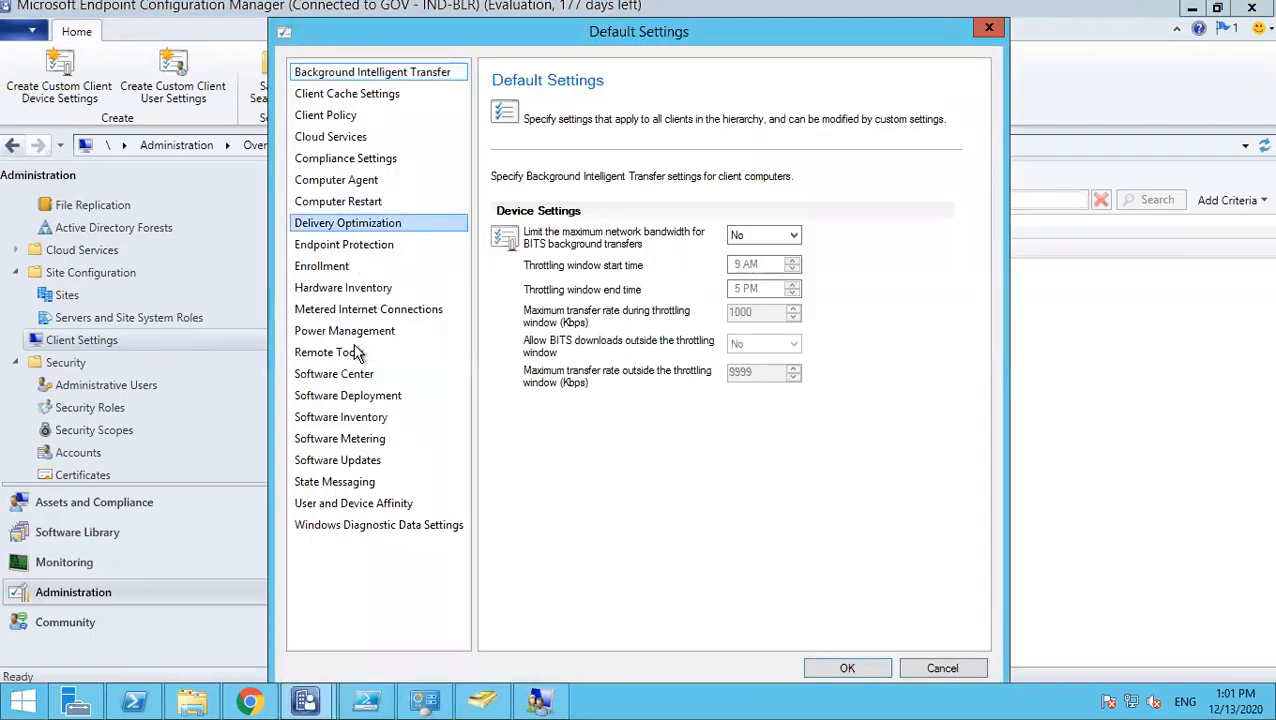
pyautogui.click(340, 266)
pyautogui.click(347, 289)
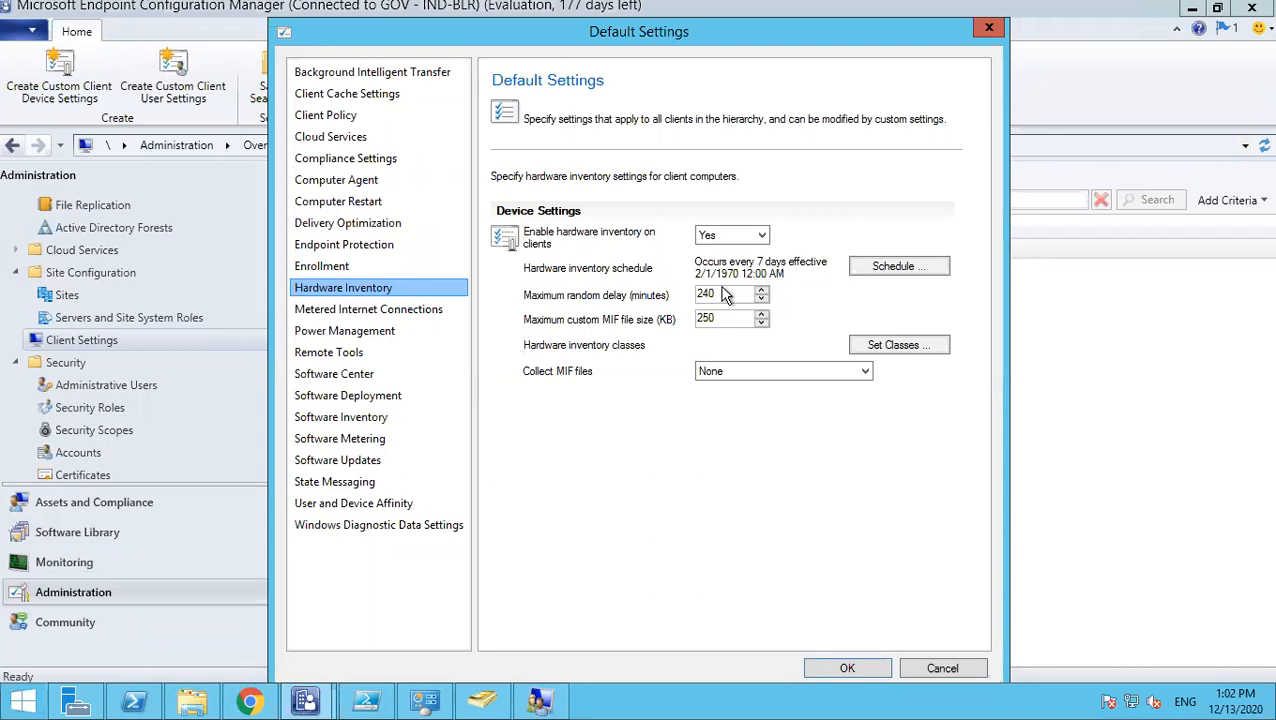
pyautogui.click(397, 308)
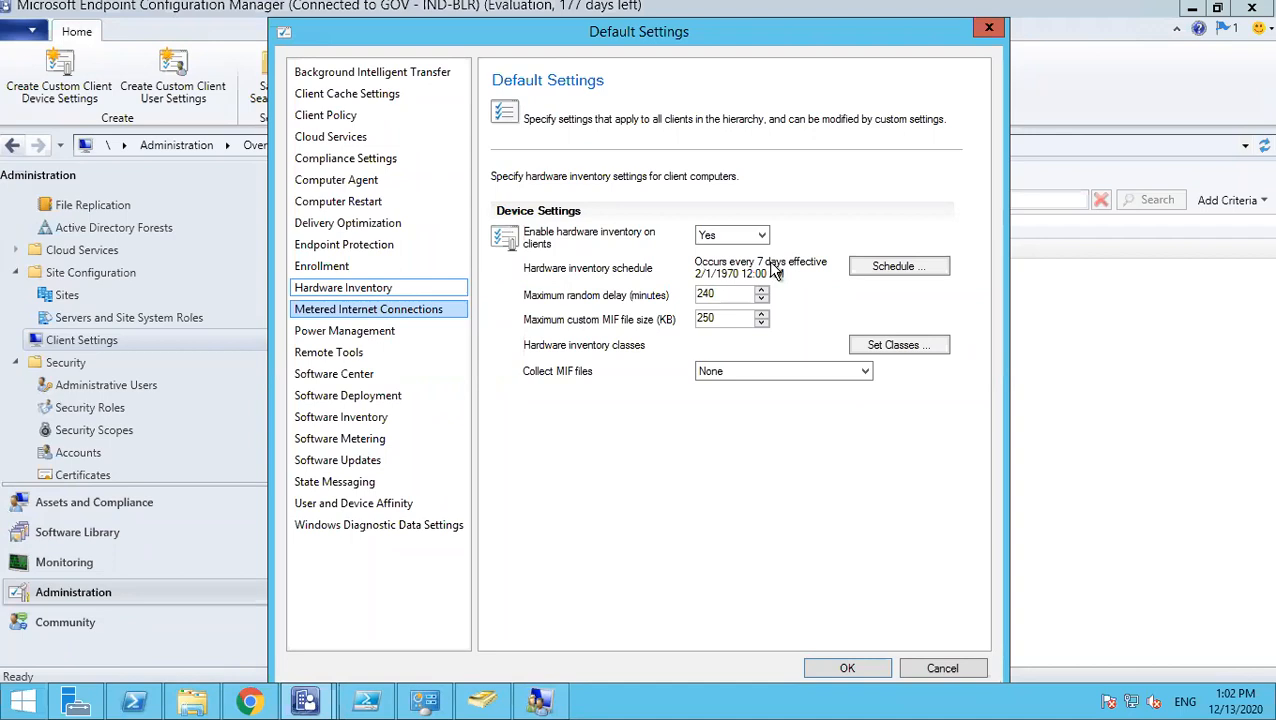
pyautogui.moveTo(820, 10)
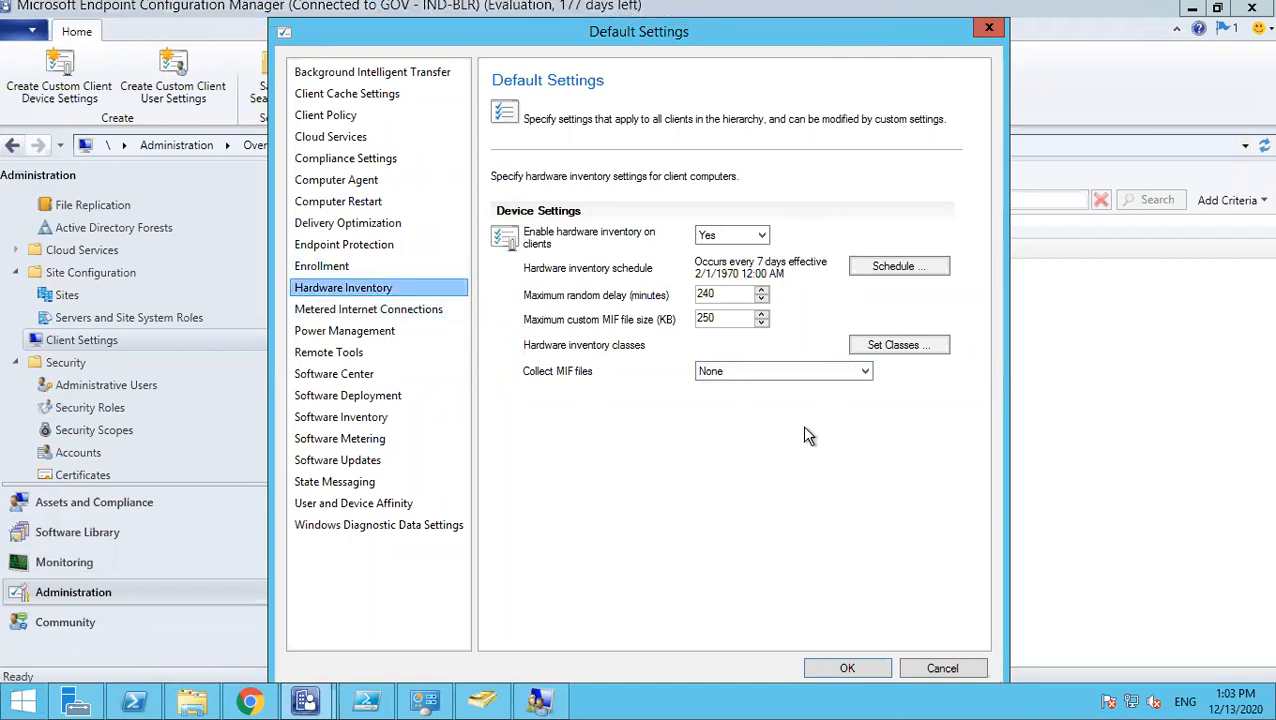
pyautogui.moveTo(938, 14)
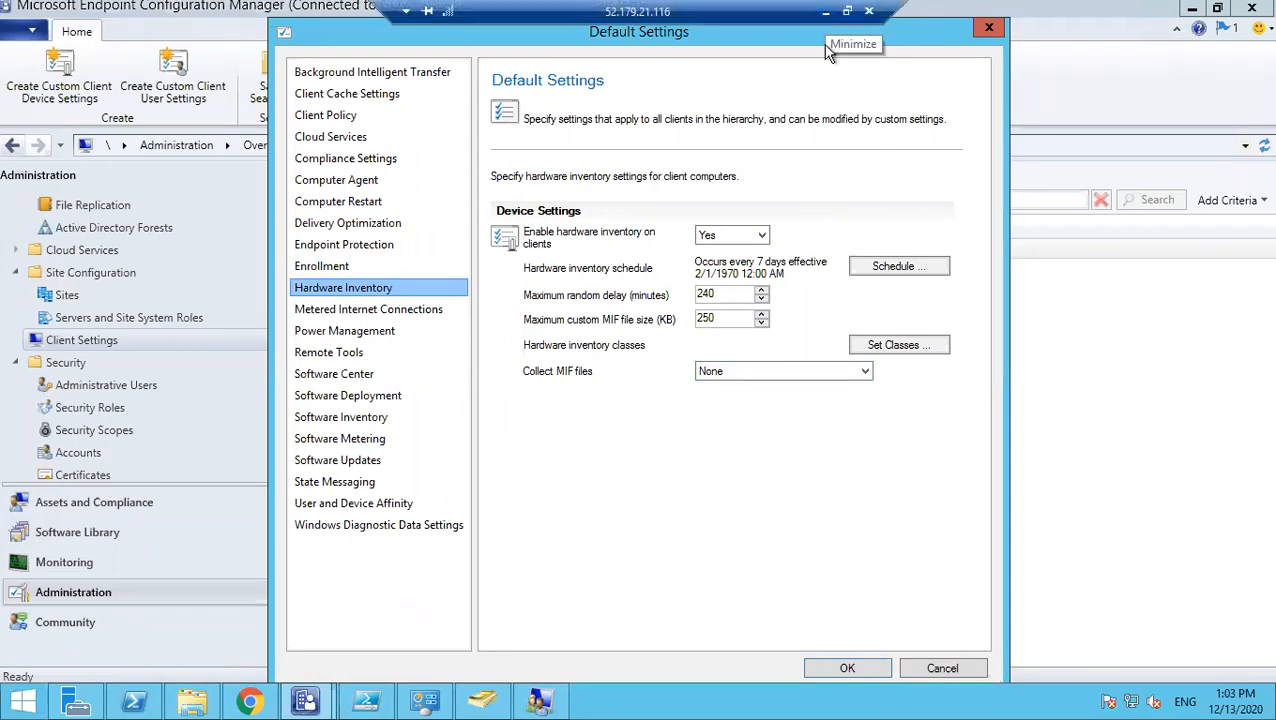
# - Minimize the remote session and launch Paint with mspaint from Run
pyautogui.click(828, 17)
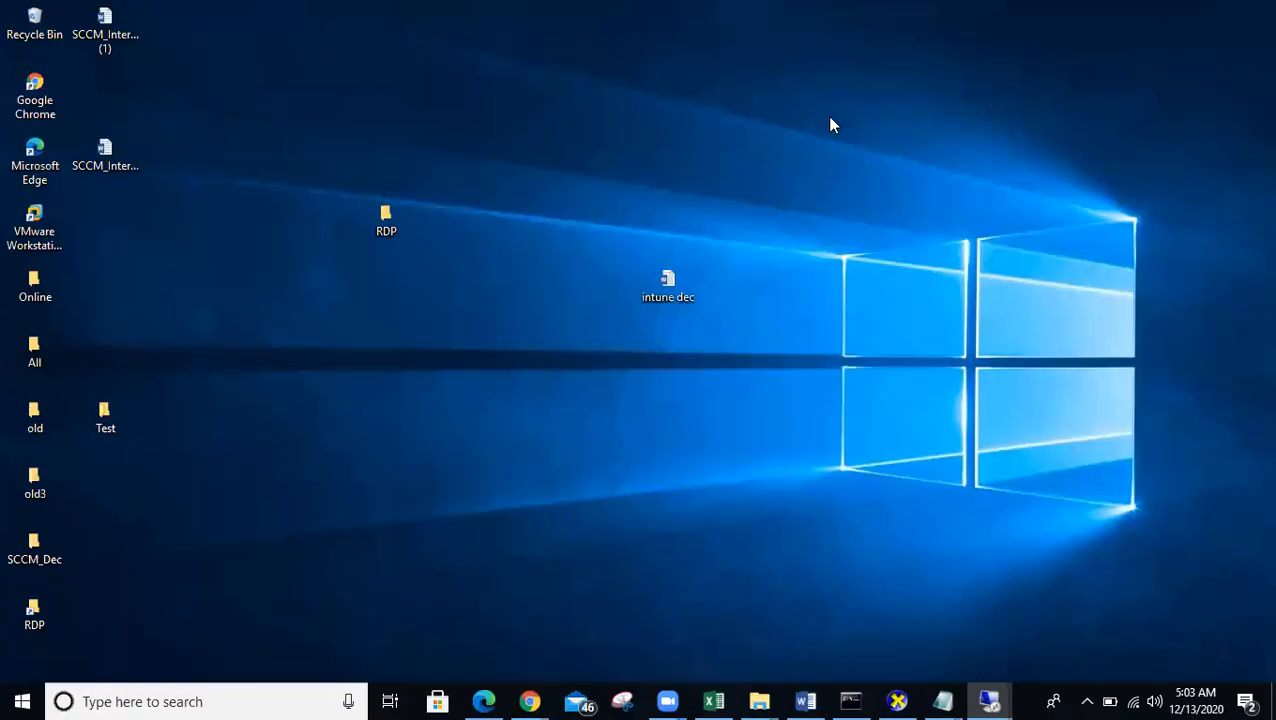
pyautogui.press('super+r')
pyautogui.write('mspaint')
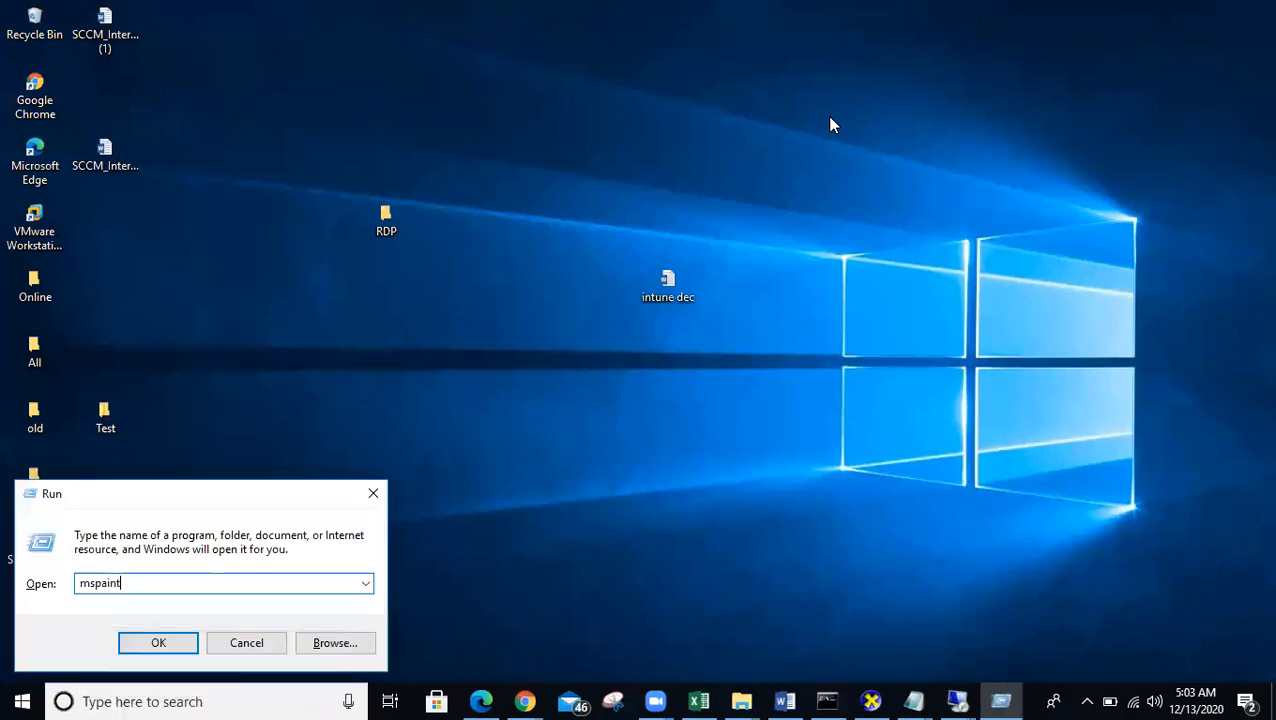
pyautogui.press('Return')
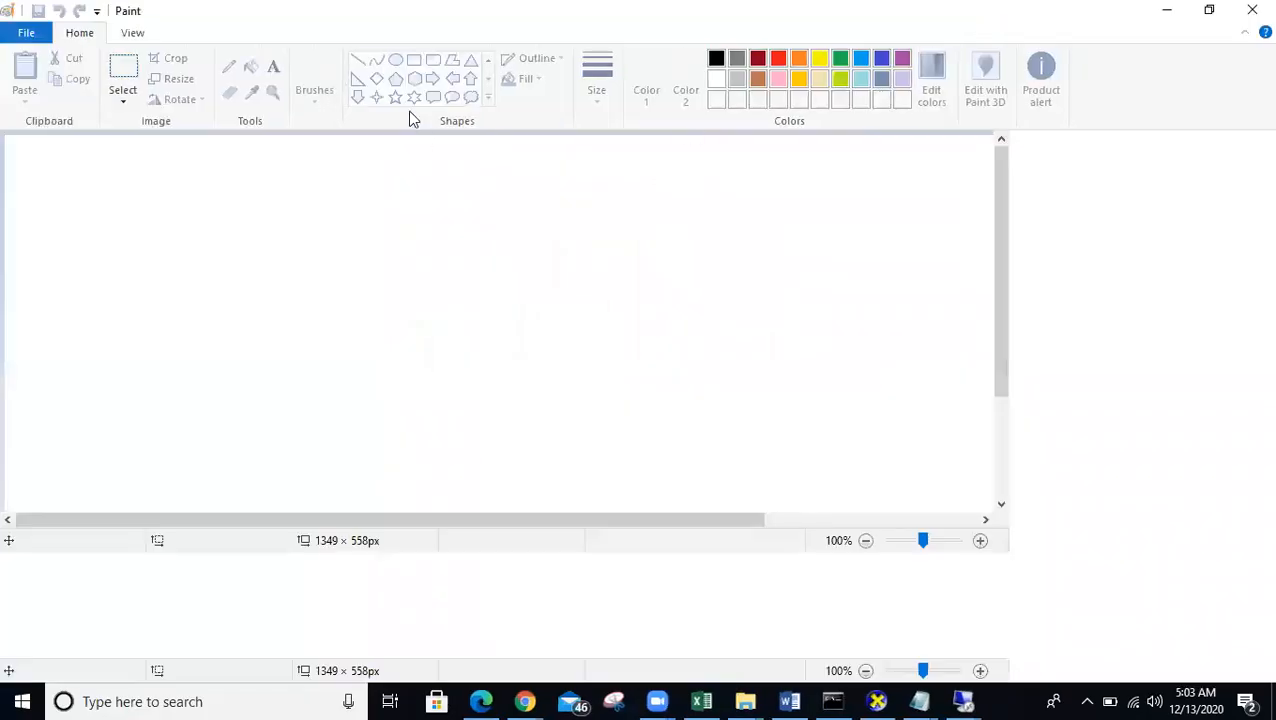
# - Write 'Every 7 days' and '12-12-2020 - 10 AM' as text on the Paint canvas
pyautogui.click(273, 68)
pyautogui.click(196, 191)
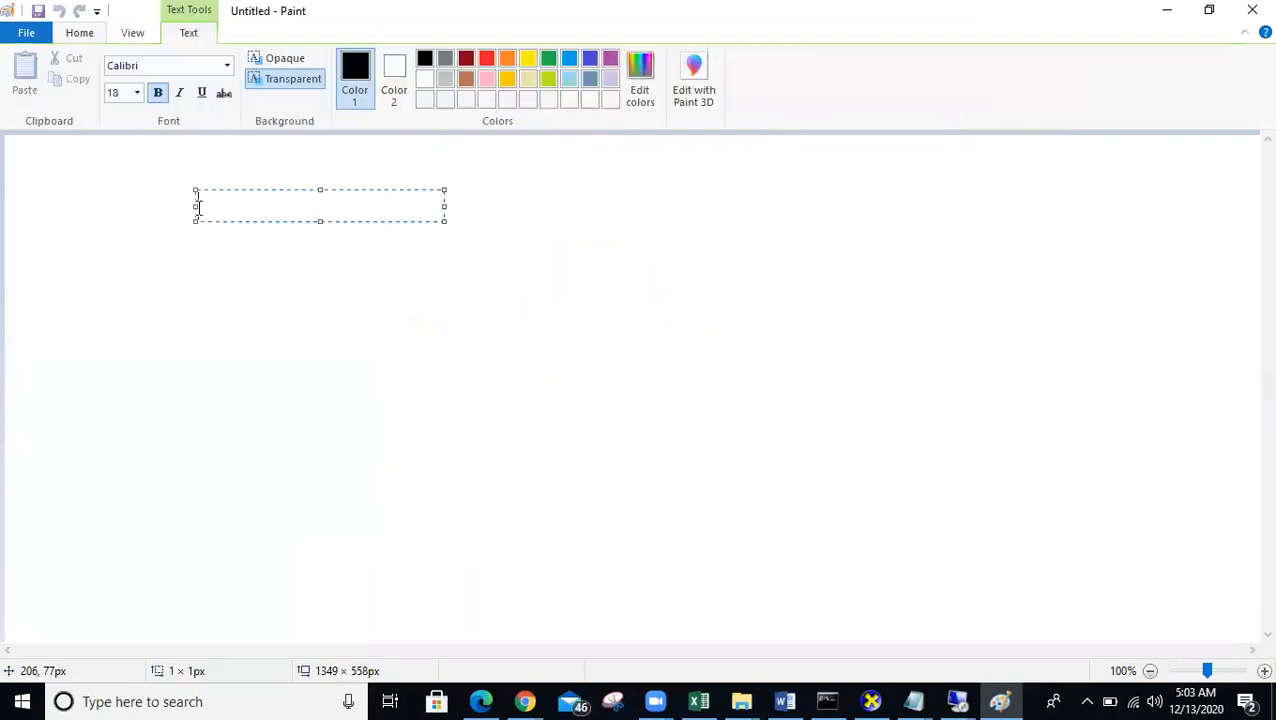
pyautogui.write('Every  ')
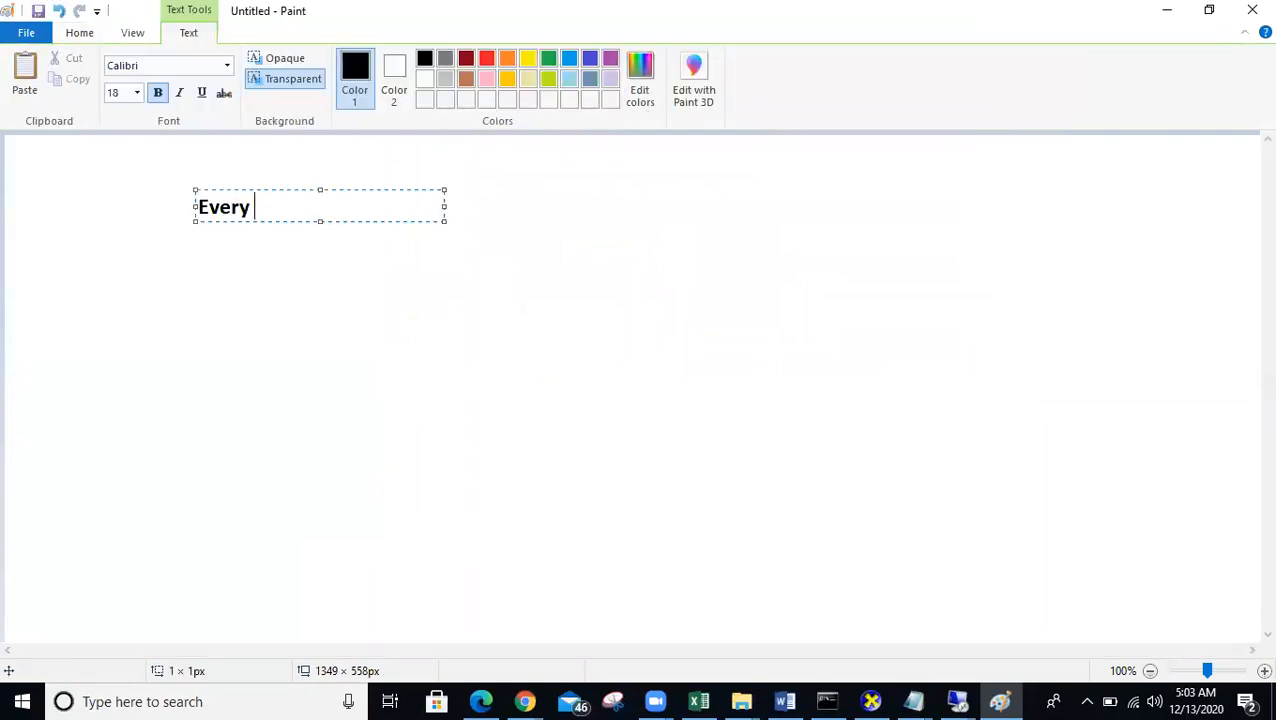
pyautogui.write('7 days')
pyautogui.click(188, 339)
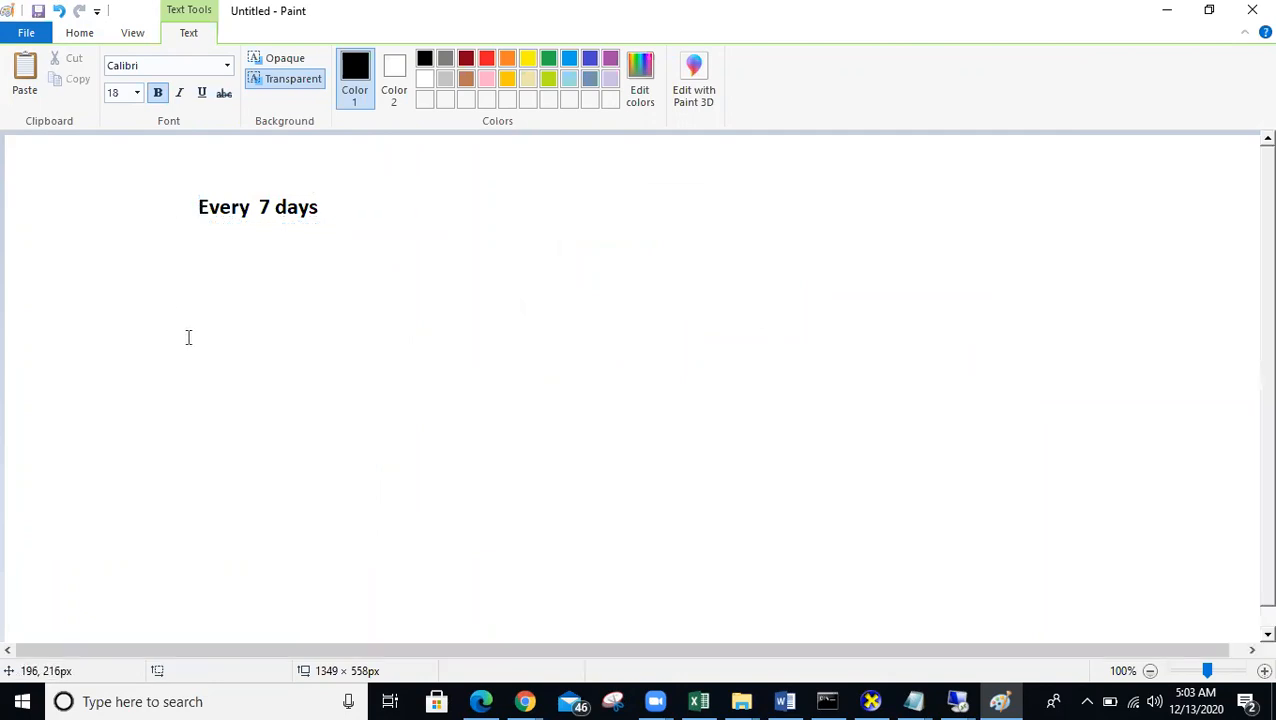
pyautogui.click(189, 338)
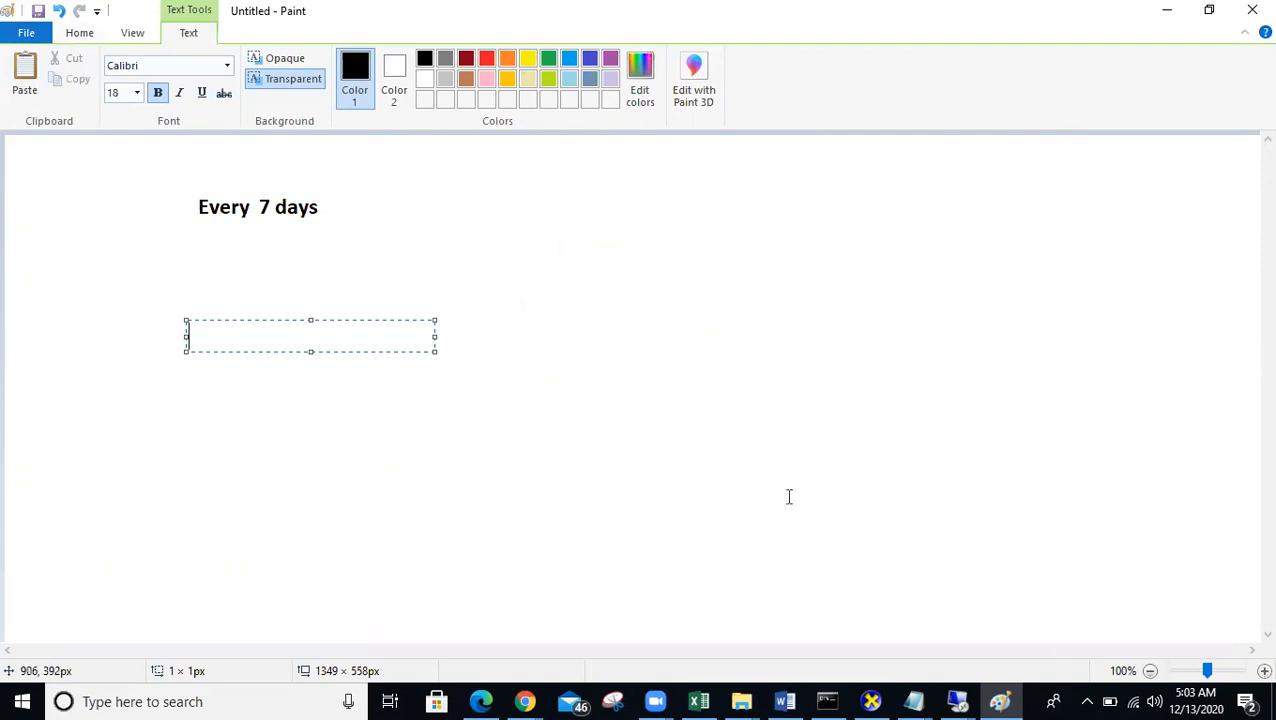
pyautogui.write('12-12-2020 - ')
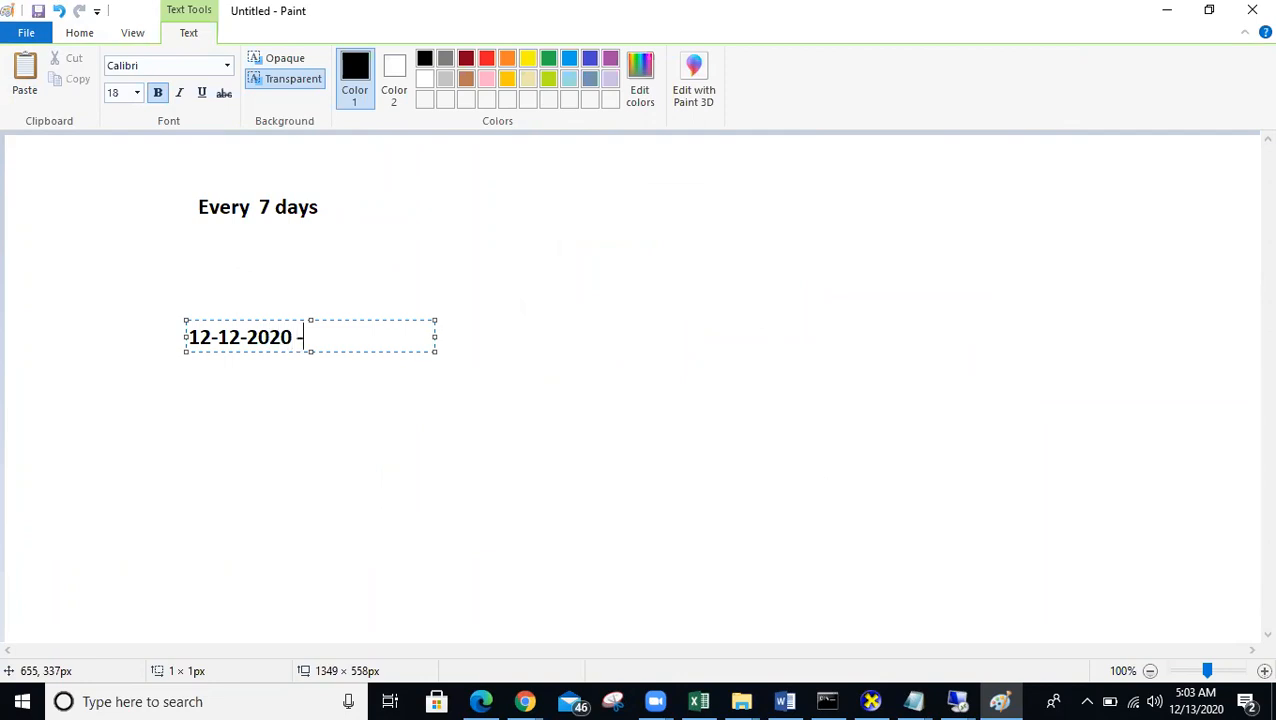
pyautogui.write('10 AM')
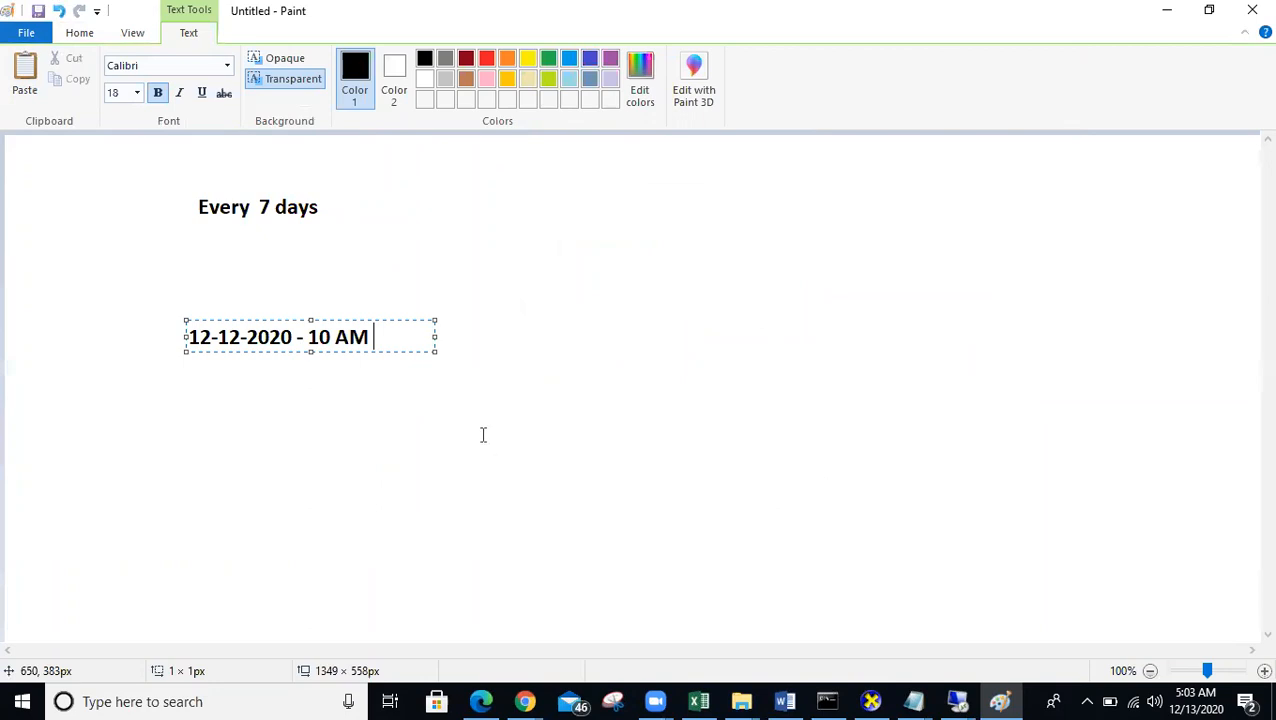
pyautogui.click(189, 404)
pyautogui.write('13-12')
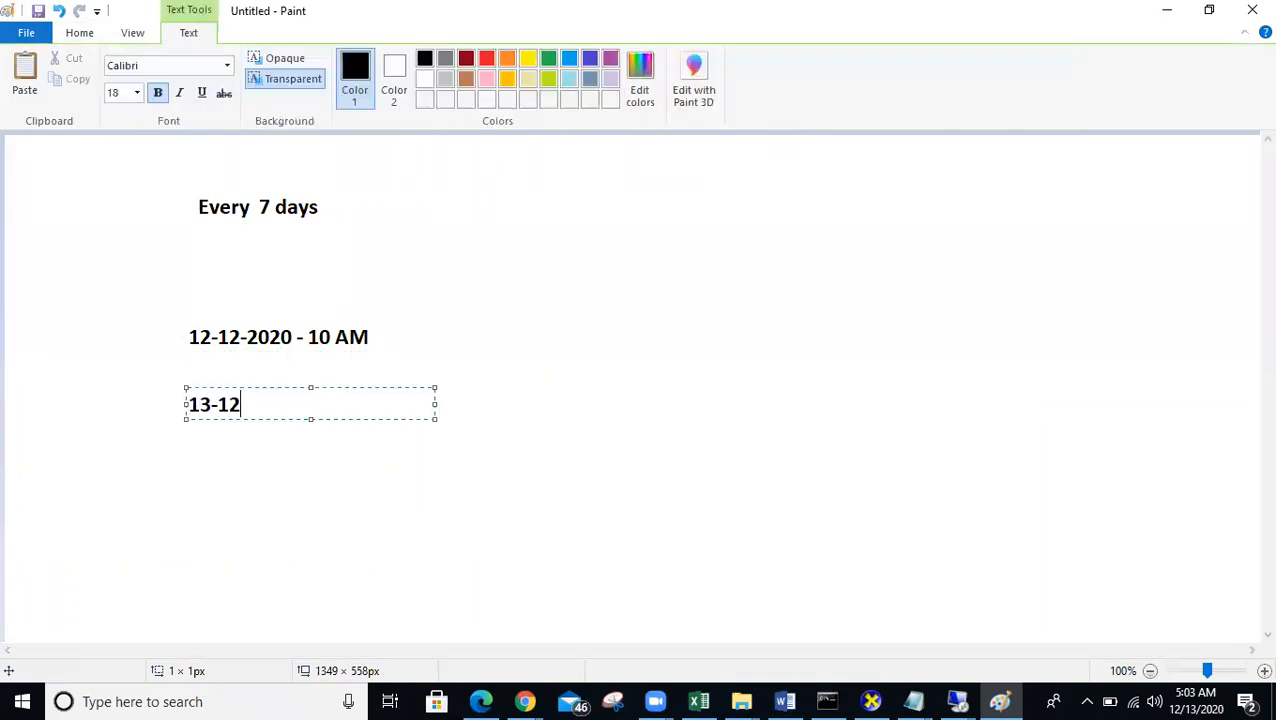
pyautogui.write('-2020 11 AM')
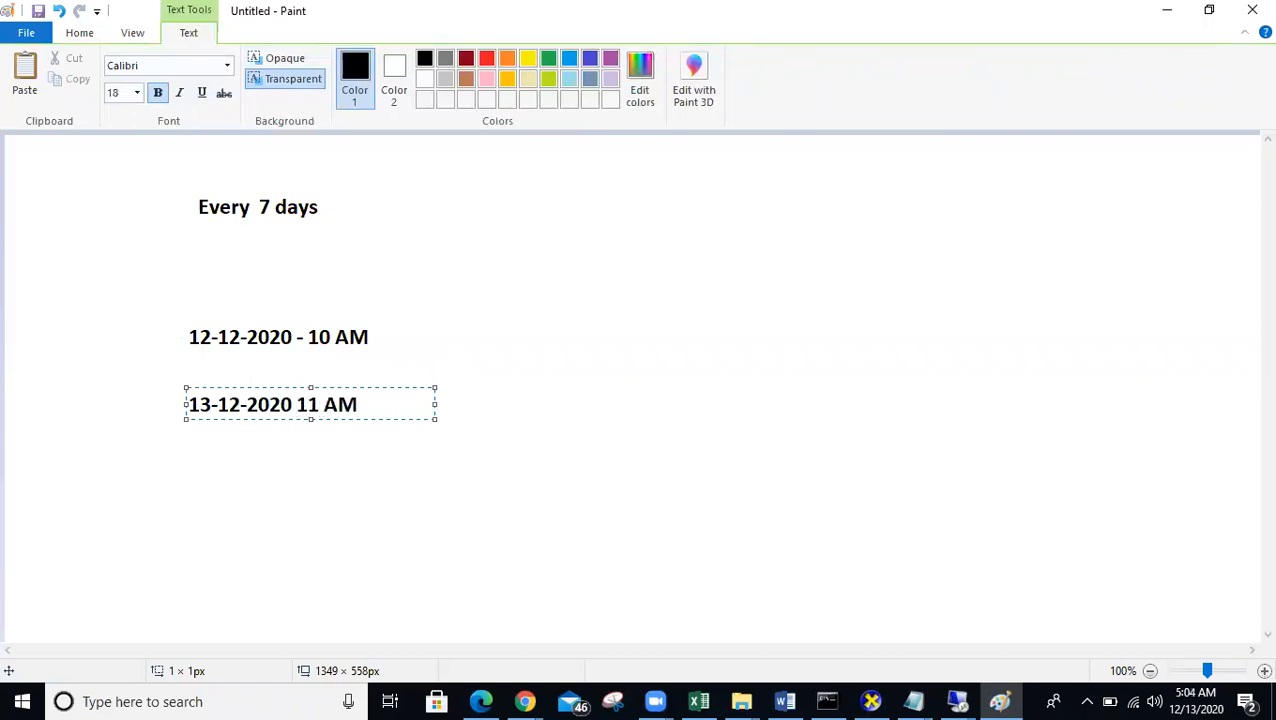
pyautogui.write(' Local PC')
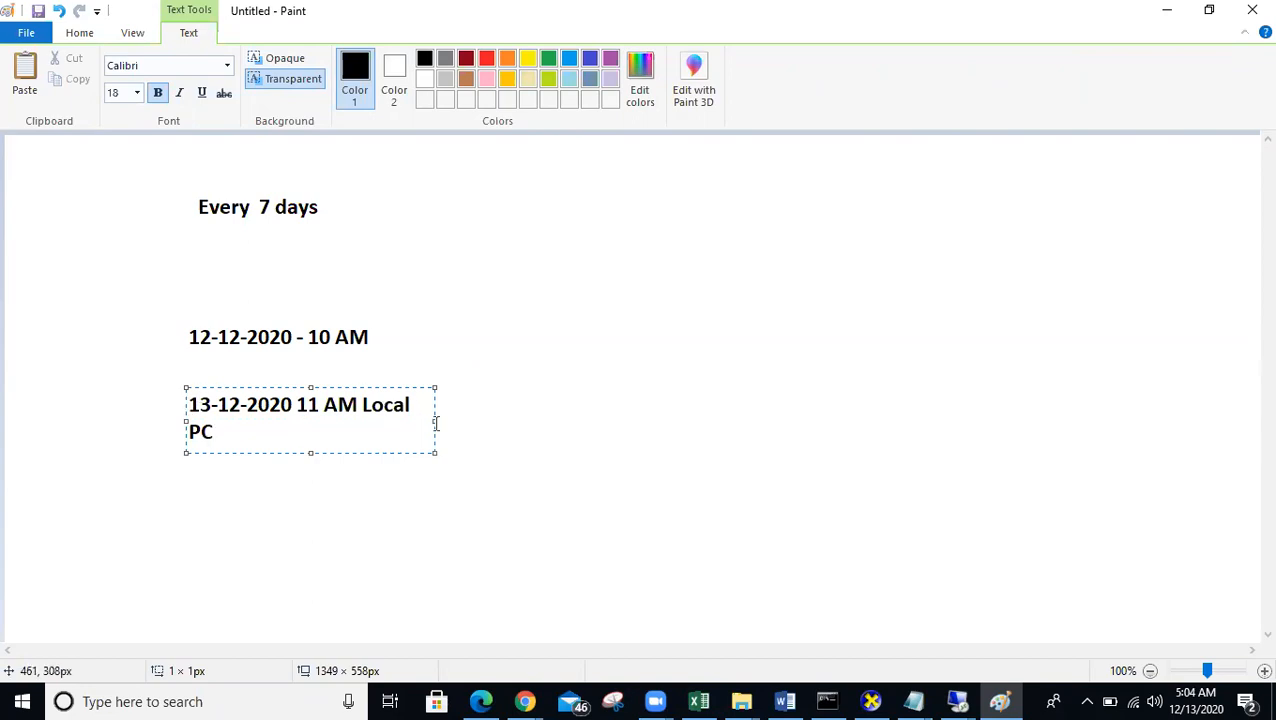
pyautogui.moveTo(435, 421); pyautogui.dragTo(448, 421)
pyautogui.click(521, 421)
# - After checking today's date on the calendar, add the note '19-12-2020' below the others
pyautogui.click(374, 496)
pyautogui.click(1201, 700)
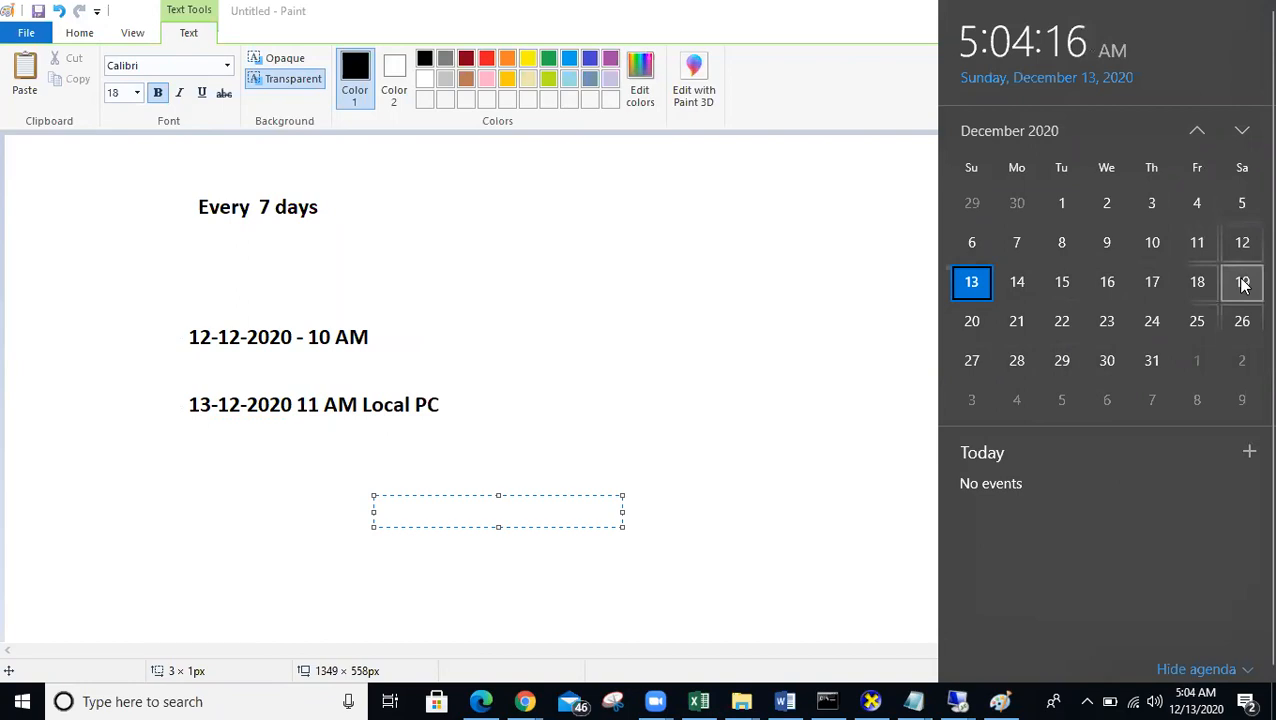
pyautogui.click(211, 487)
pyautogui.click(200, 482)
pyautogui.write('19-12-2020')
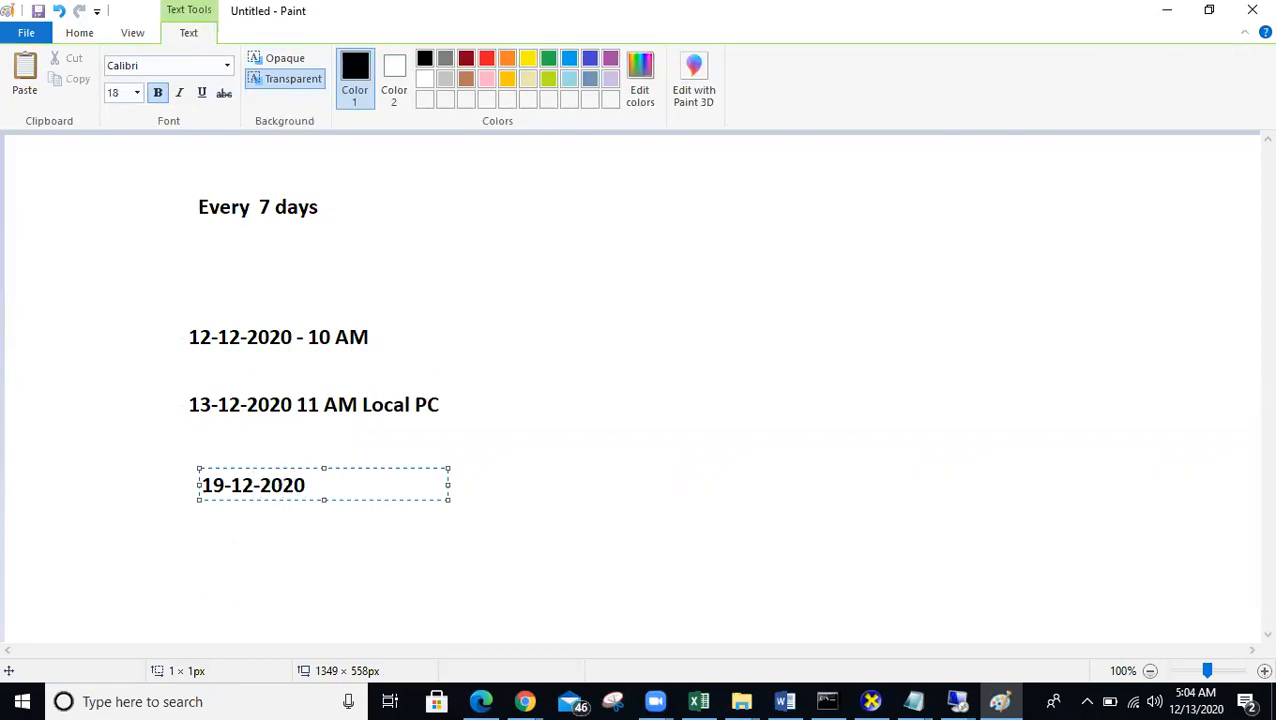
pyautogui.click(228, 544)
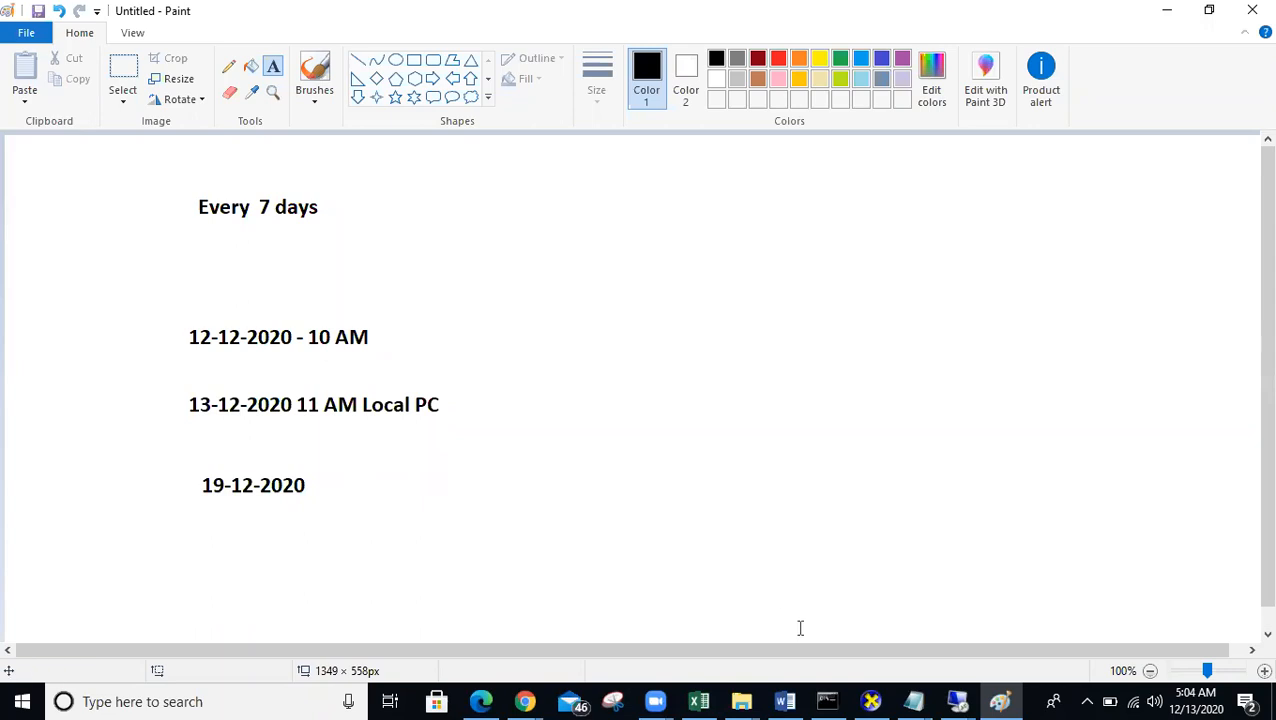
pyautogui.moveTo(960, 700)
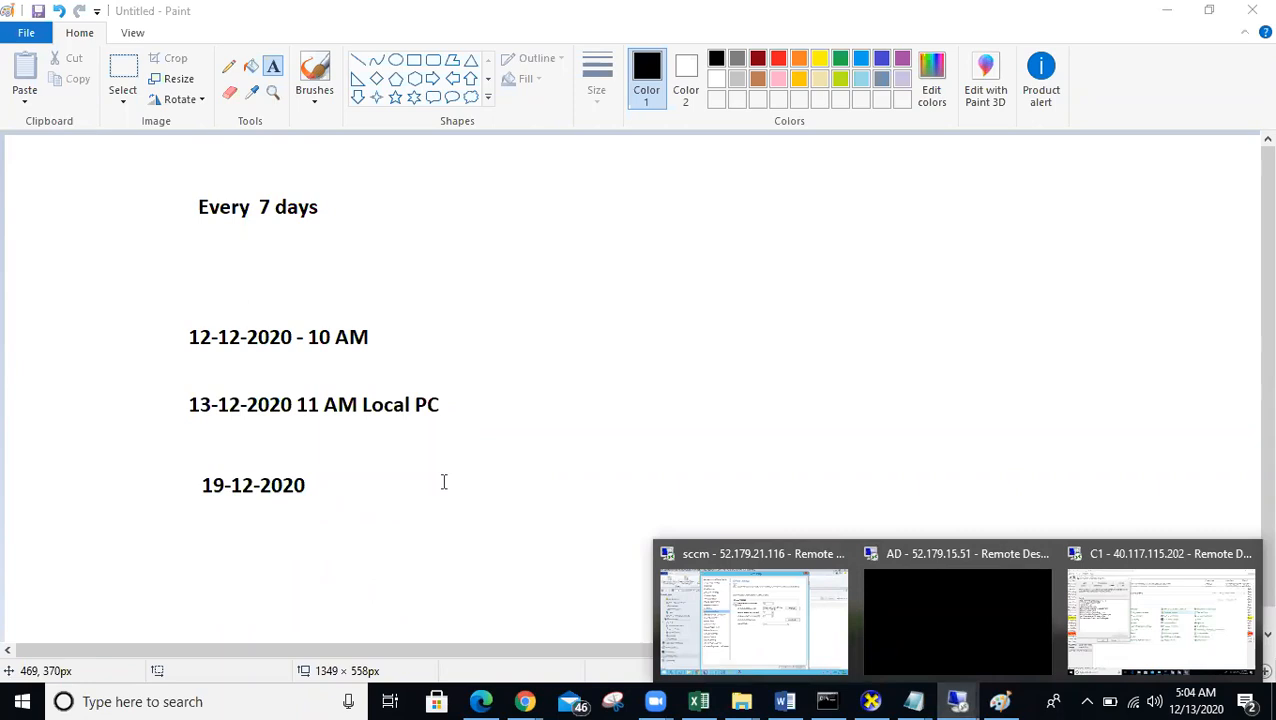
pyautogui.click(772, 643)
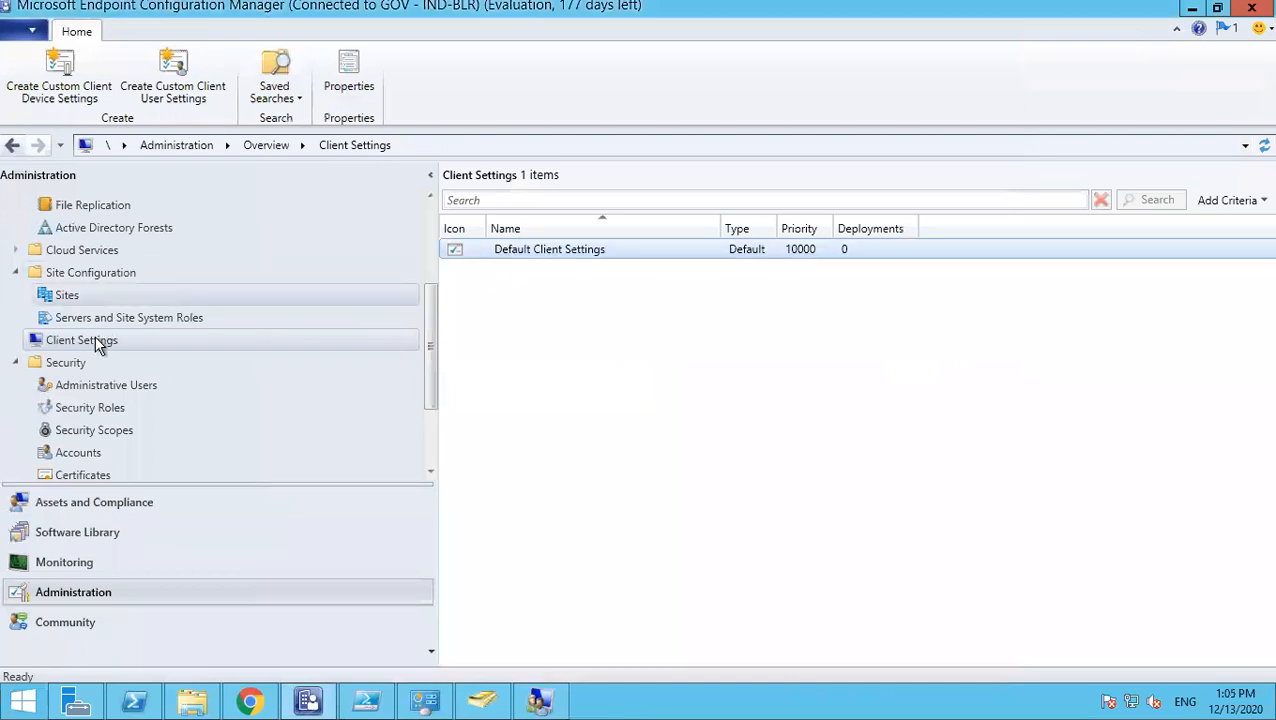
# - Create custom device settings named 'Windows 10 - Test' with Hardware Inventory ticked, then select them
pyautogui.click(95, 340)
pyautogui.rightClick(96, 340)
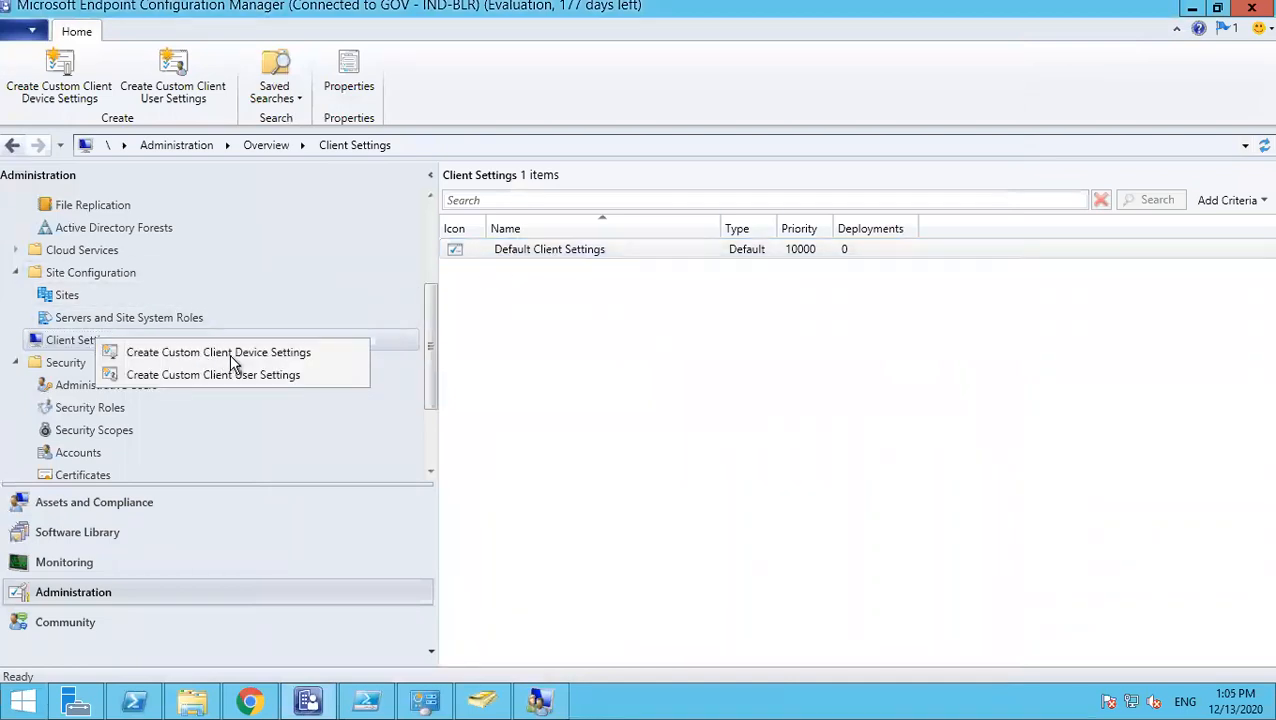
pyautogui.click(270, 356)
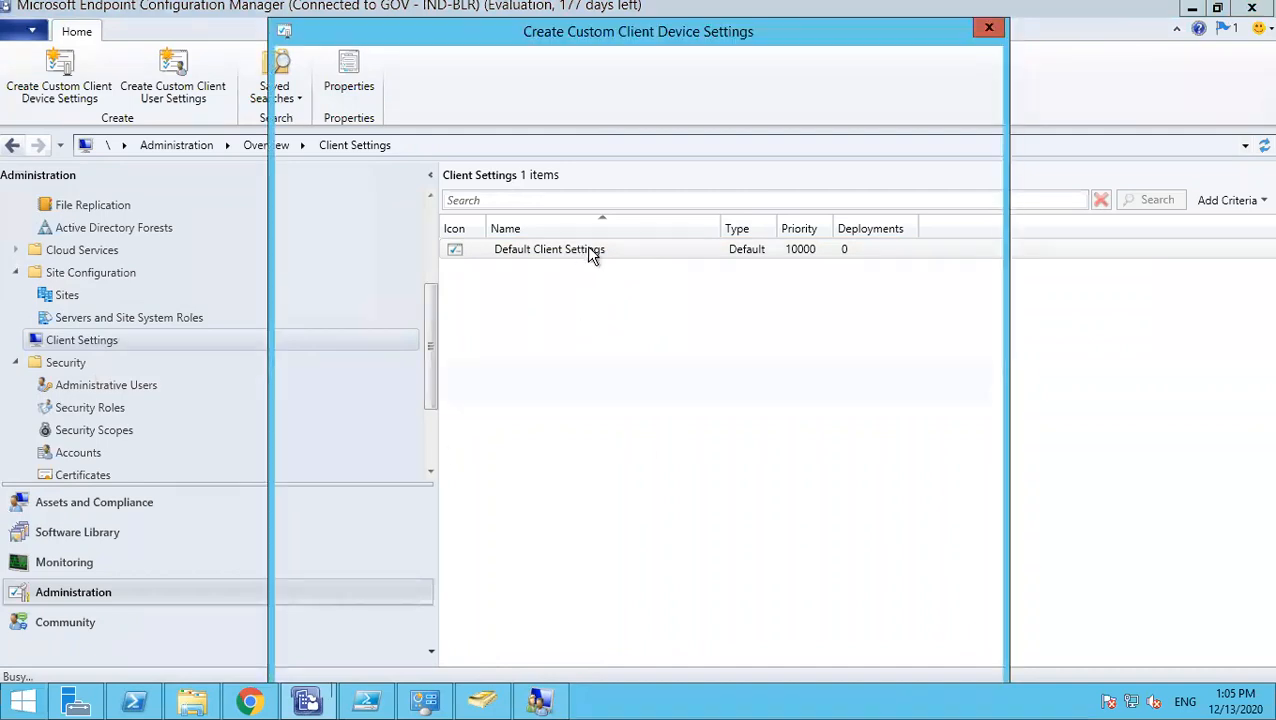
pyautogui.click(649, 174)
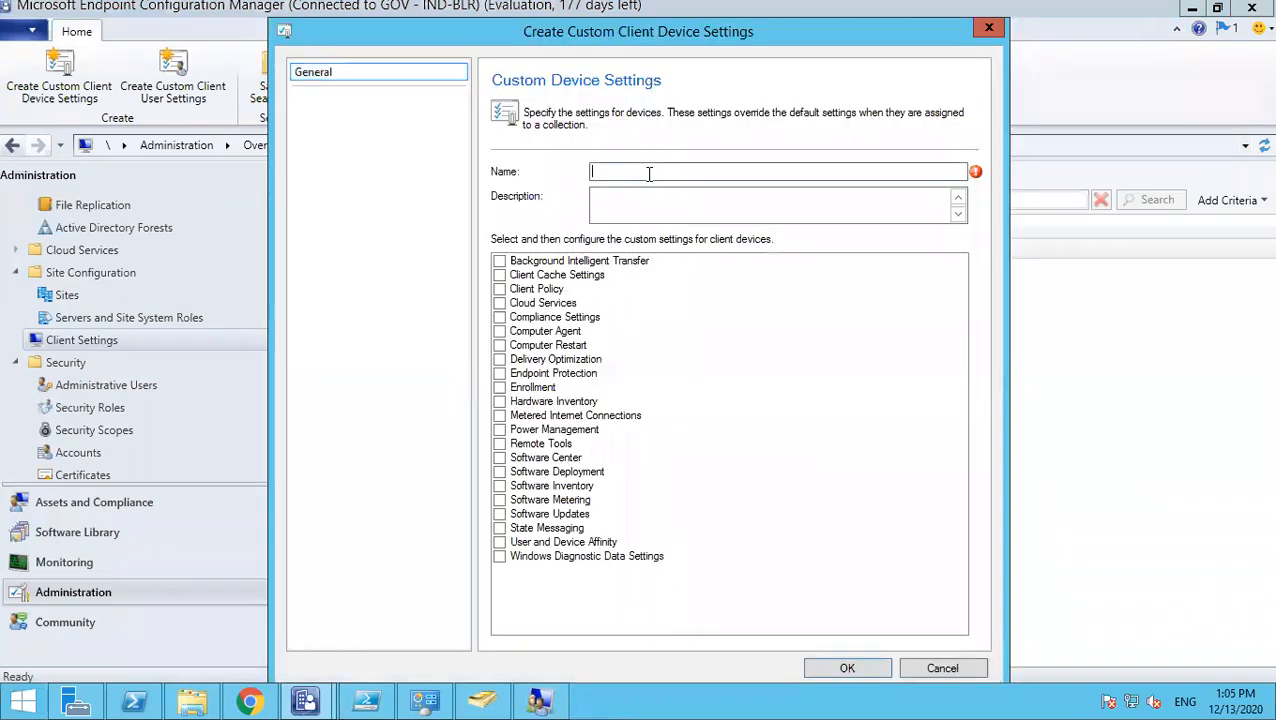
pyautogui.write('Windows 10 - Test')
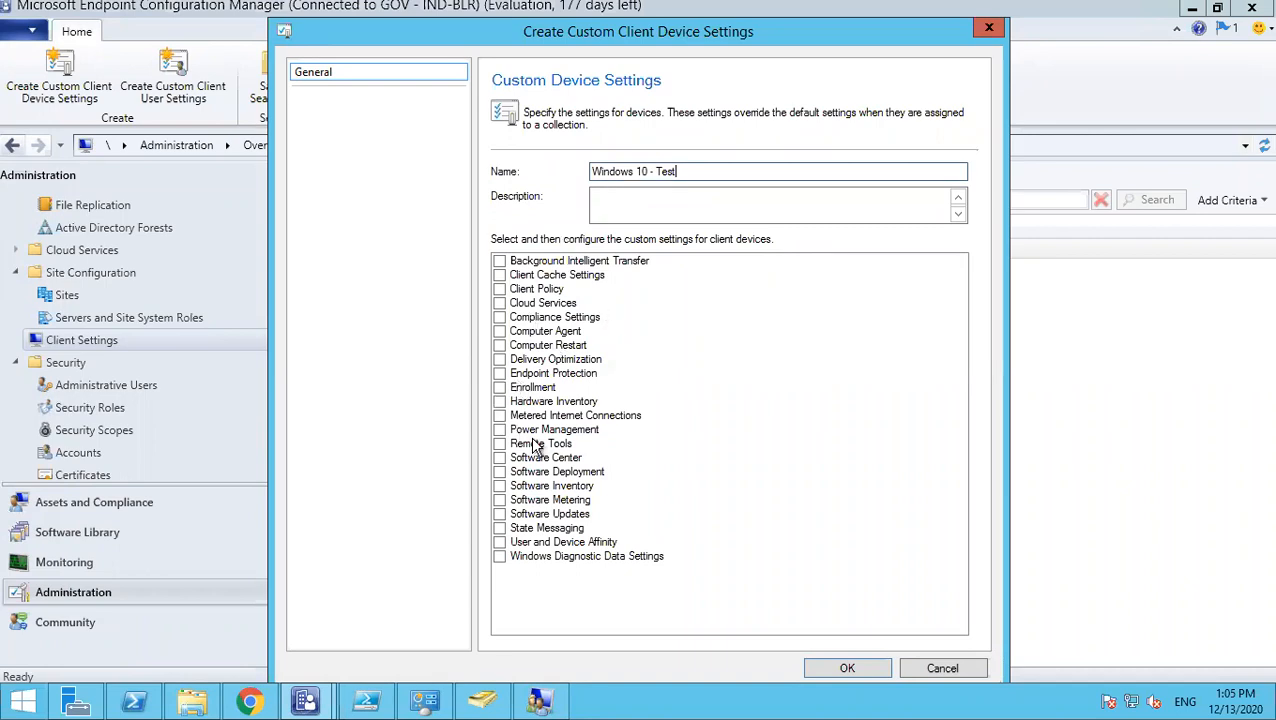
pyautogui.click(500, 402)
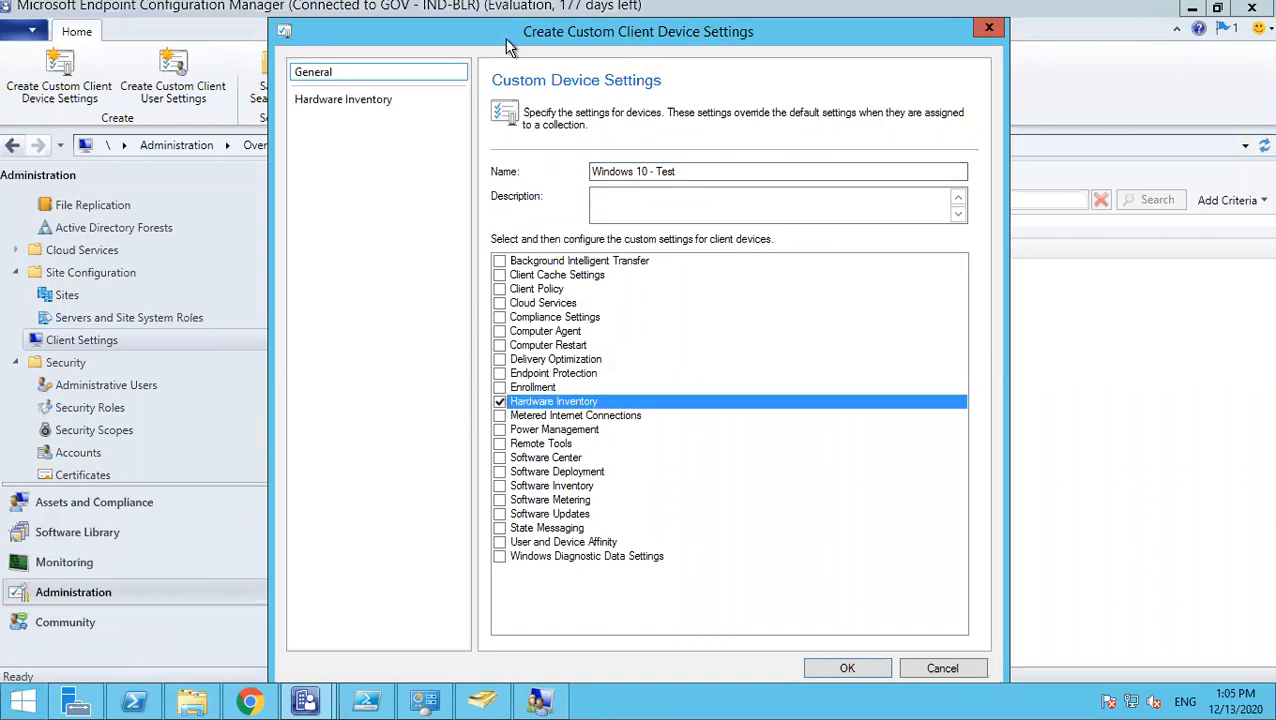
pyautogui.moveTo(667, 34); pyautogui.dragTo(473, 31)
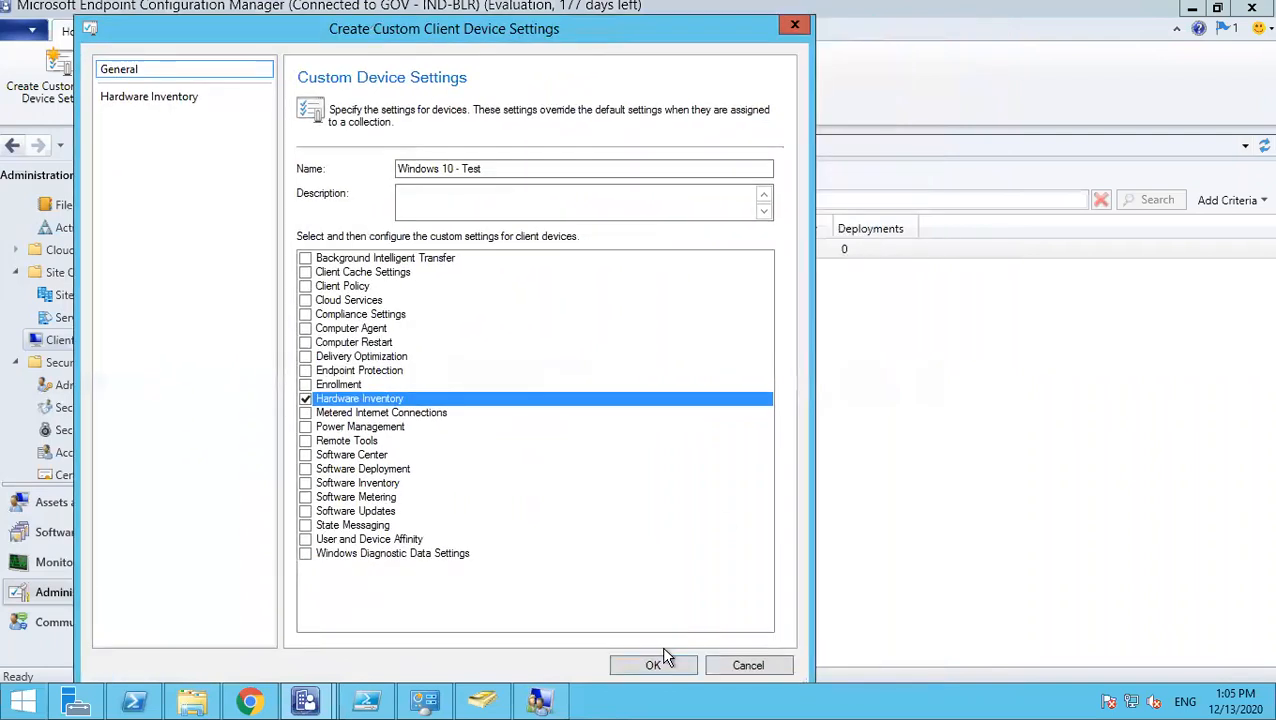
pyautogui.click(663, 652)
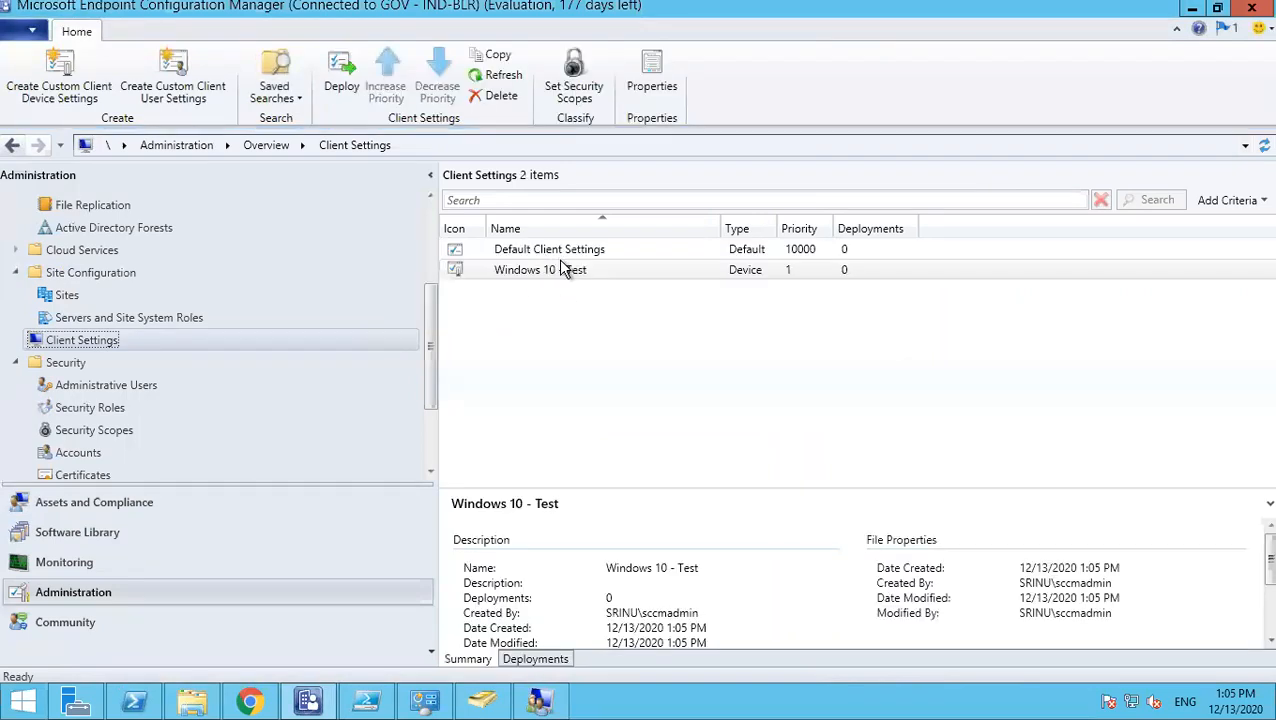
pyautogui.click(557, 270)
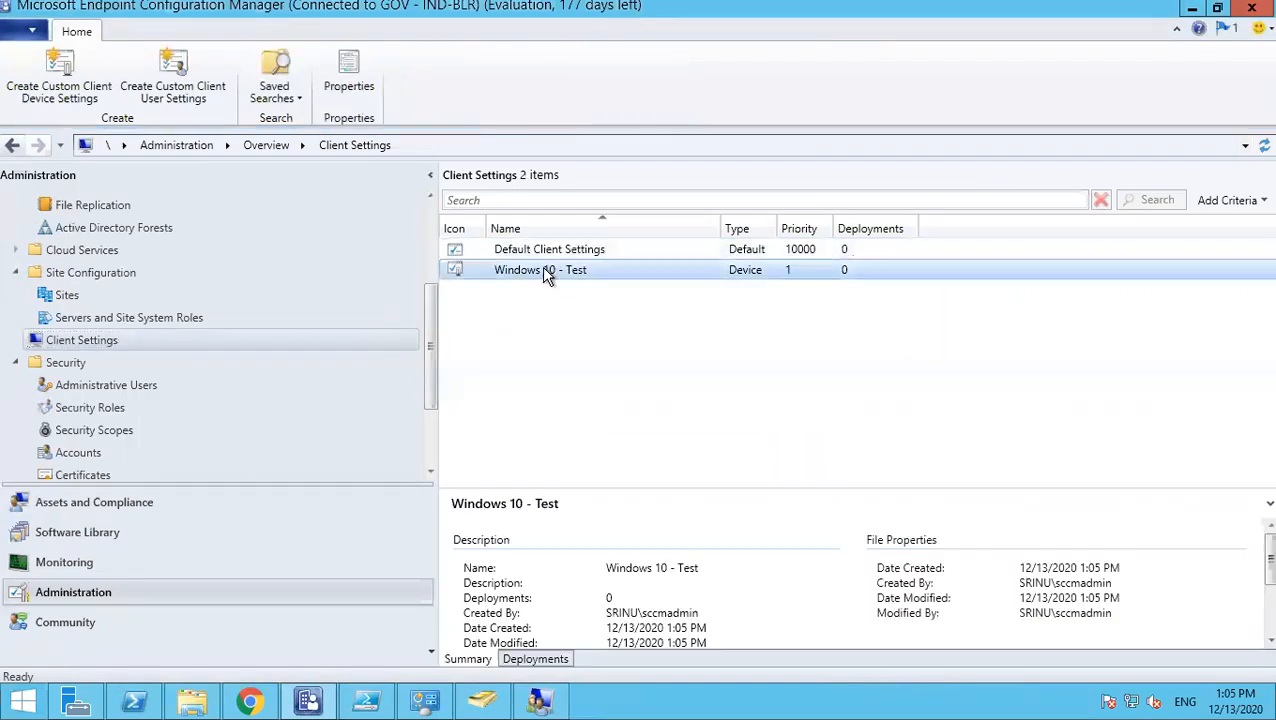
# - In Windows 10 - Test properties, set the Hardware Inventory schedule to run every 2 days
pyautogui.rightClick(557, 276)
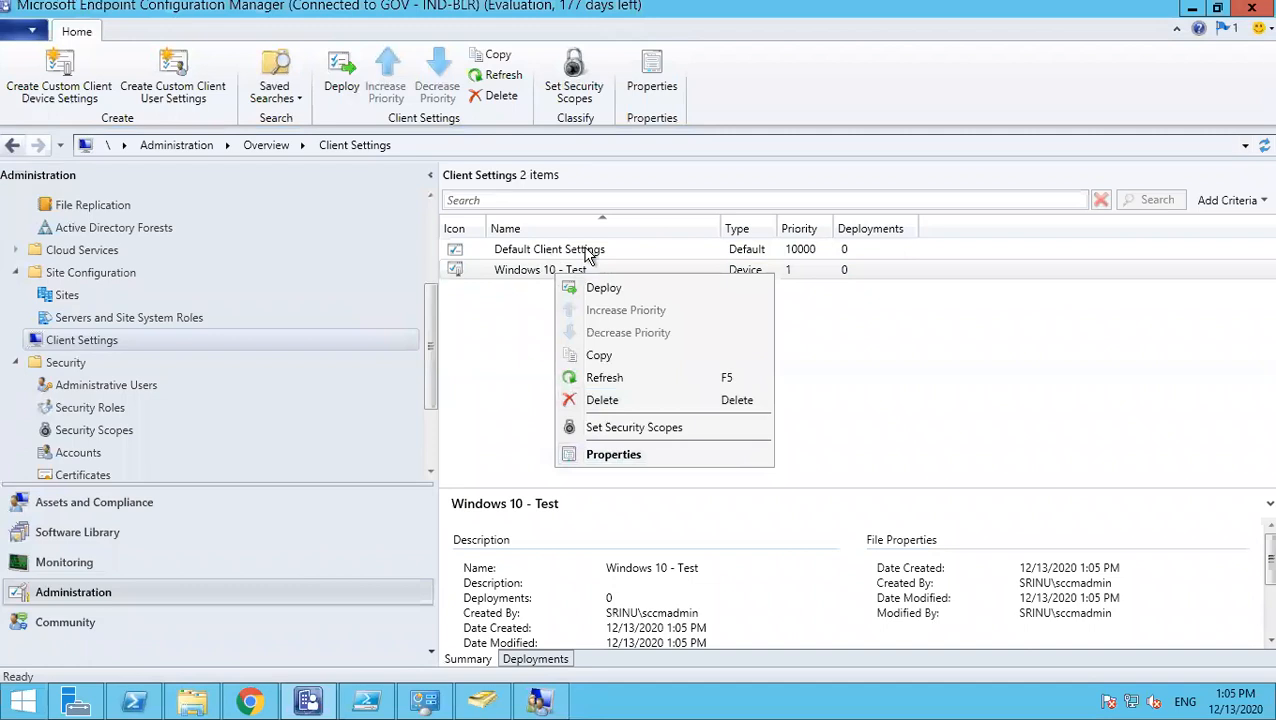
pyautogui.click(624, 459)
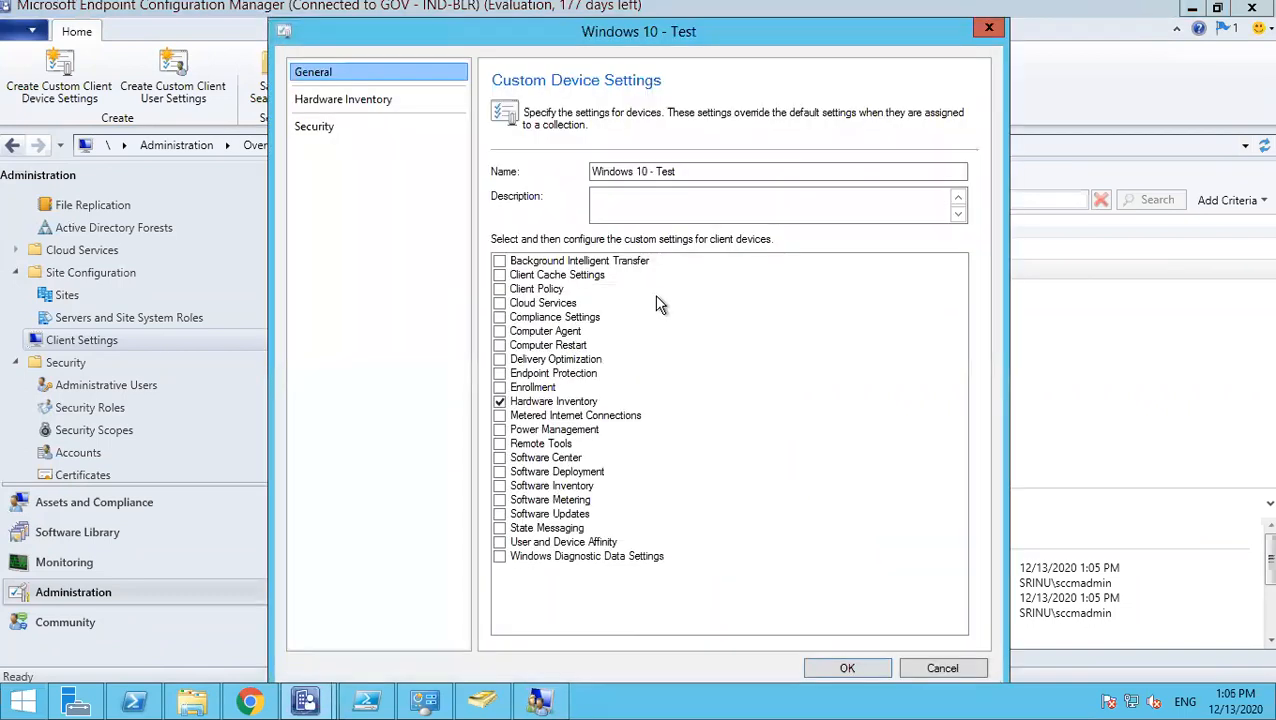
pyautogui.click(345, 102)
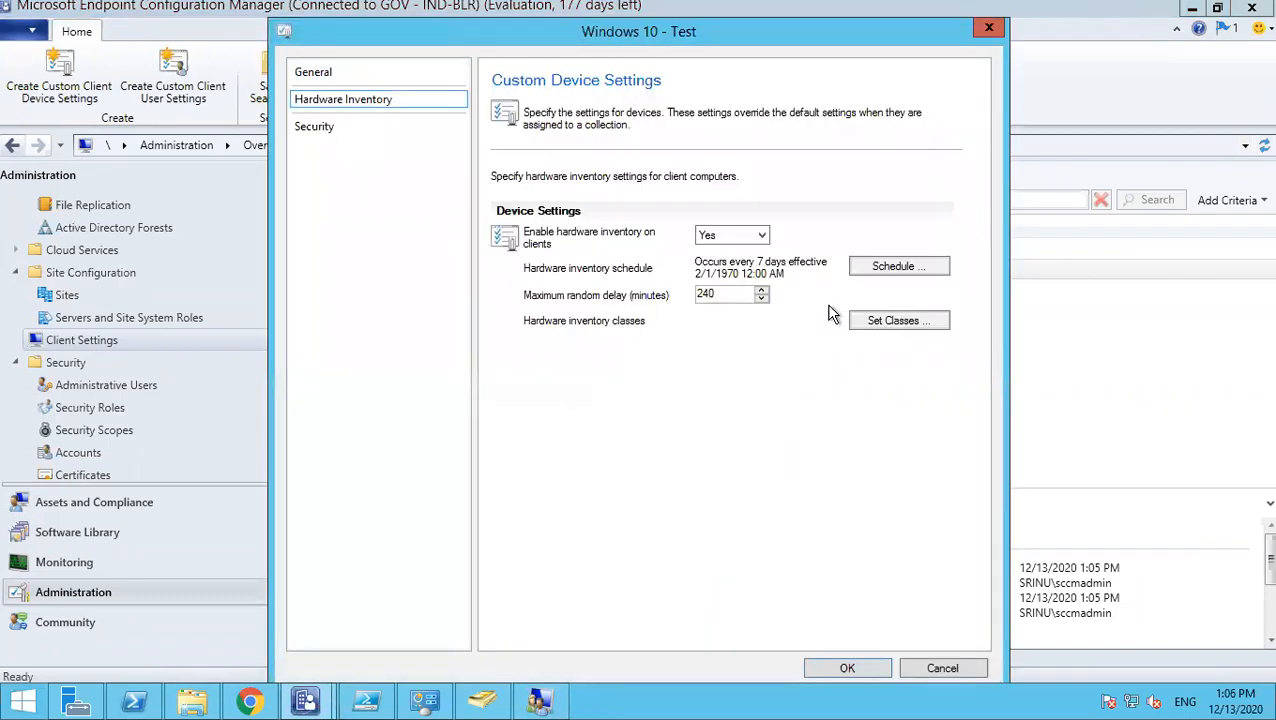
pyautogui.click(890, 268)
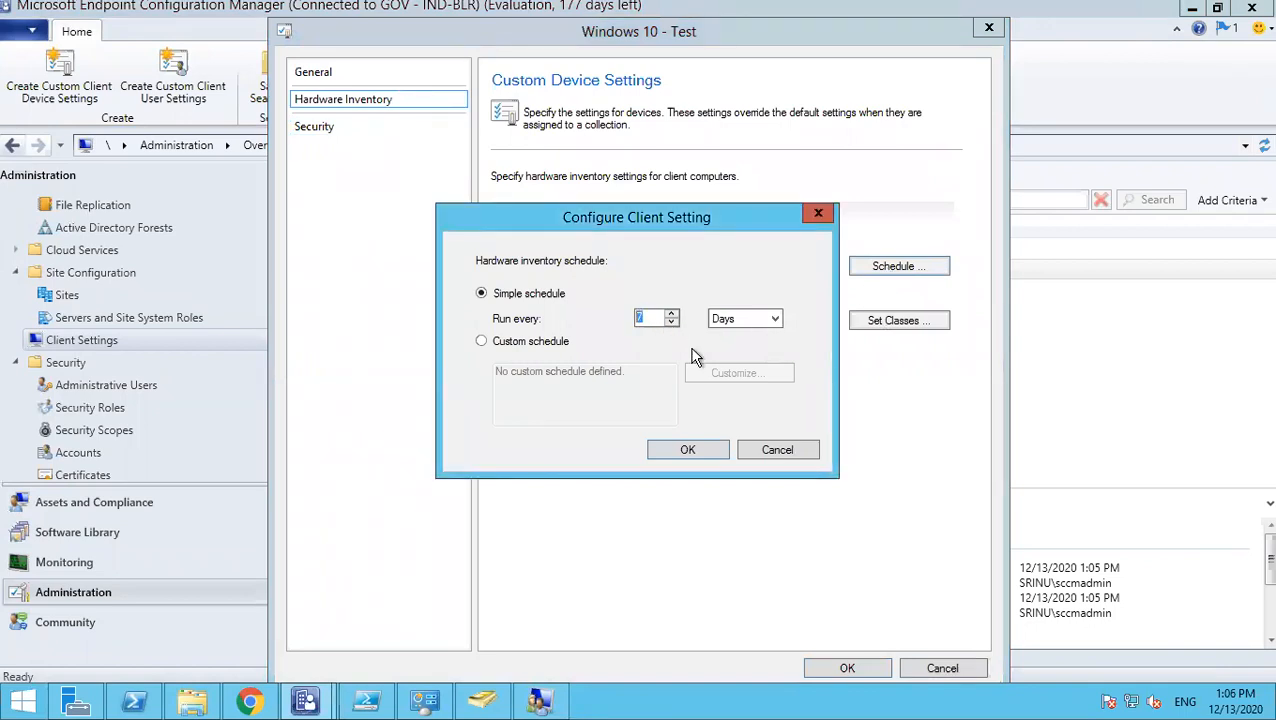
pyautogui.write('12')
pyautogui.press('BackSpace')
pyautogui.press('BackSpace')
pyautogui.write('2')
pyautogui.click(690, 450)
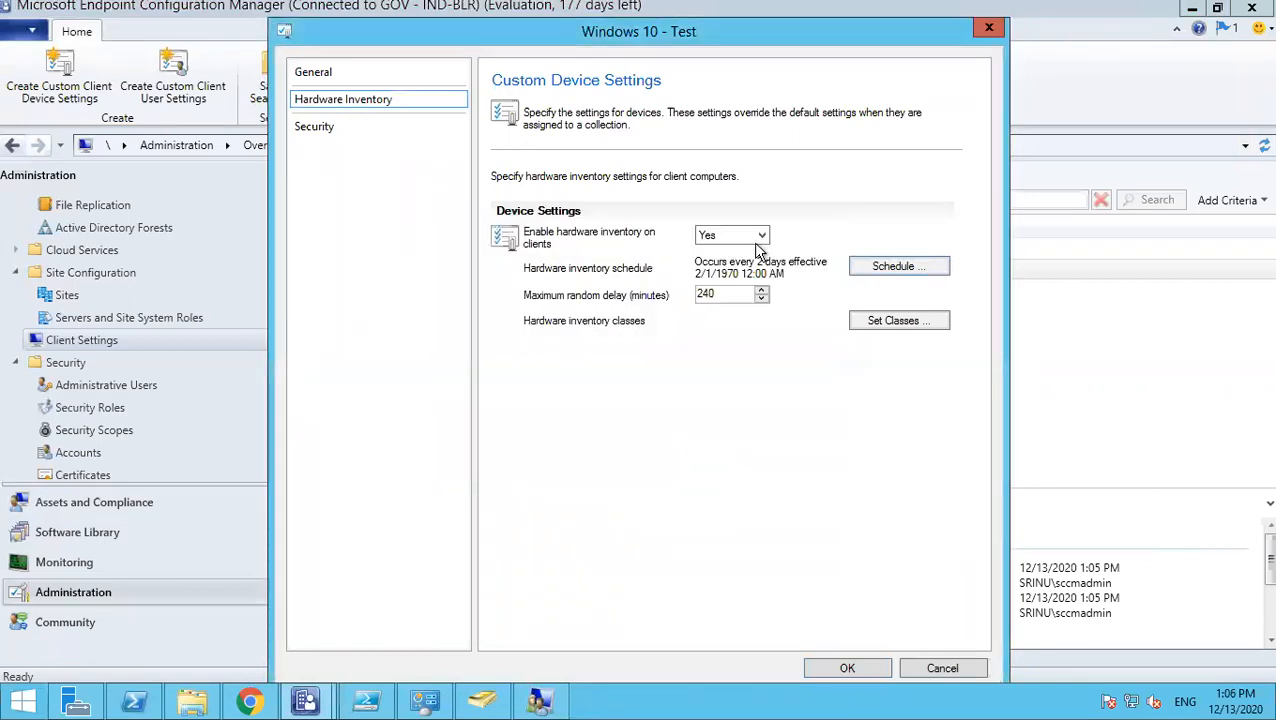
# - Review the full list of hardware inventory classes and accept it unchanged
pyautogui.click(890, 324)
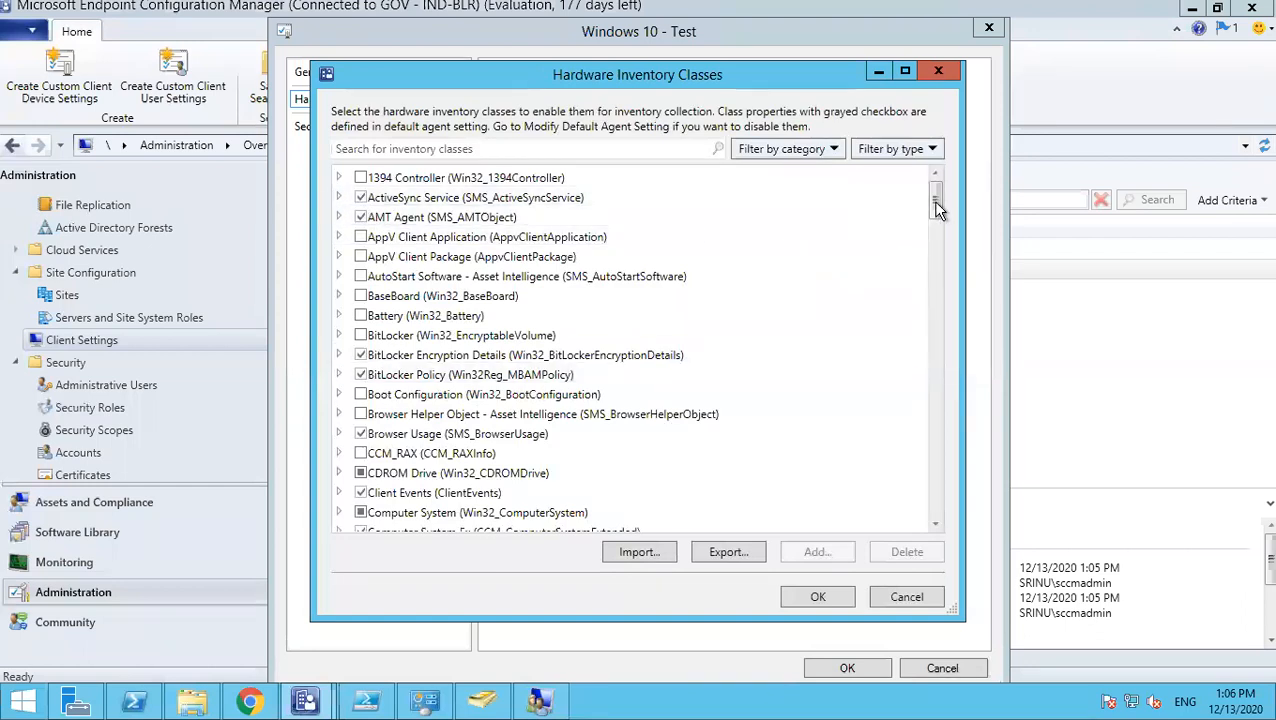
pyautogui.scroll(-3, 936, 230)
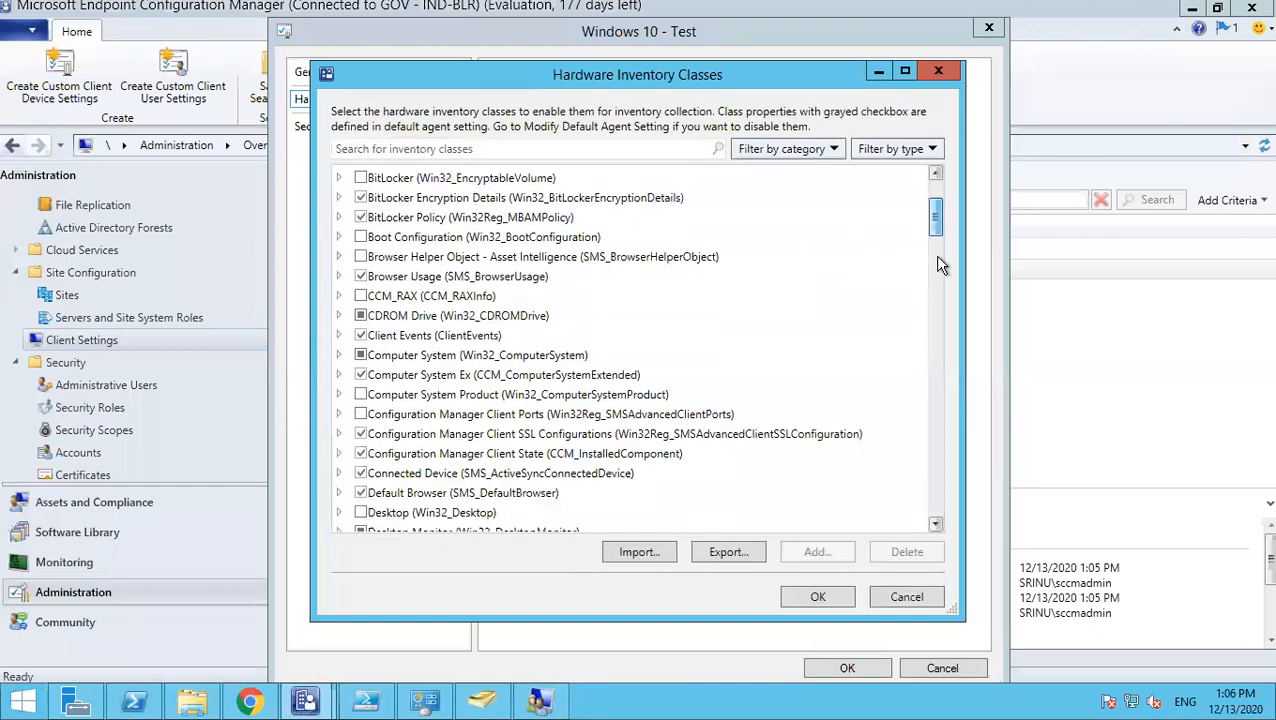
pyautogui.scroll(-4, 940, 270)
pyautogui.scroll(-6, 940, 298)
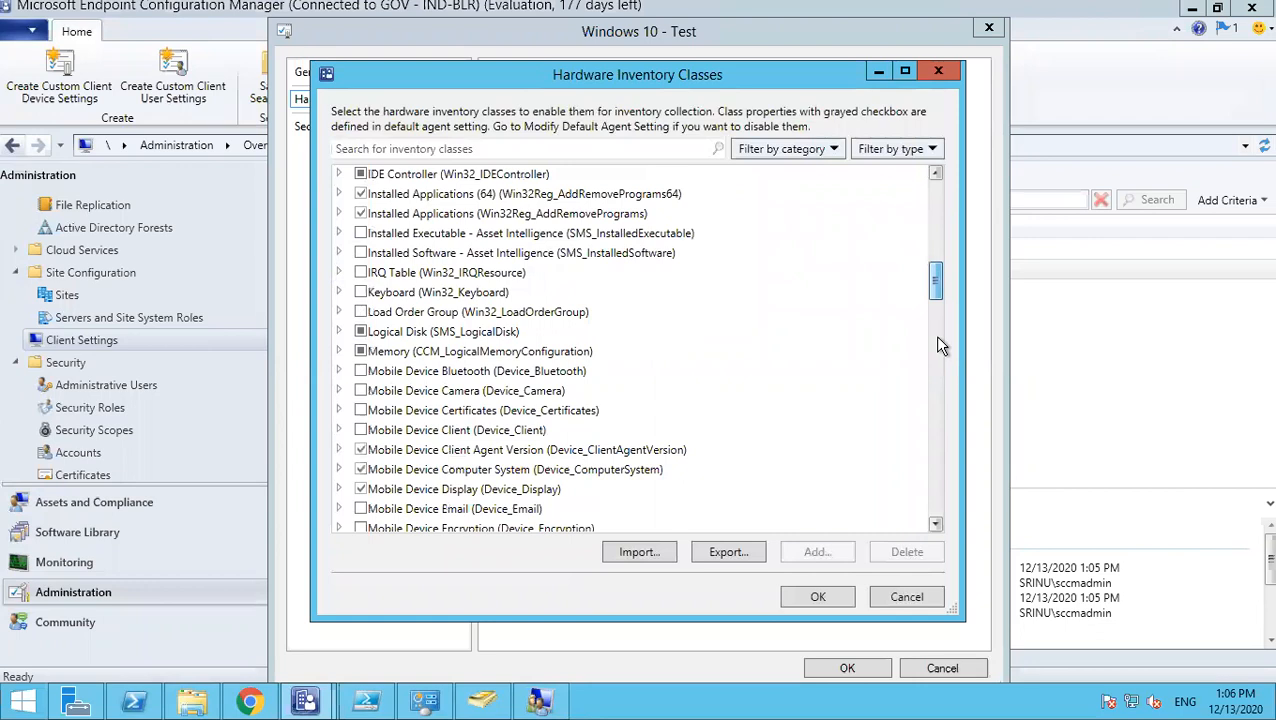
pyautogui.scroll(-8, 939, 395)
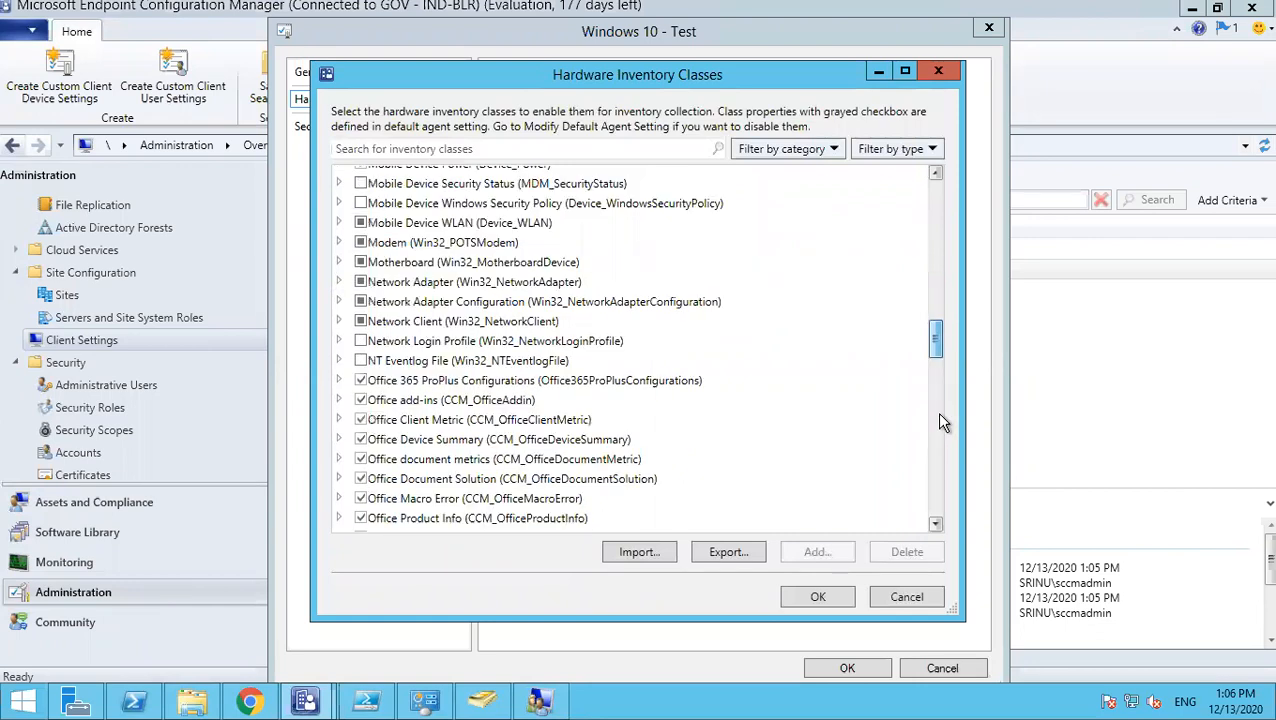
pyautogui.scroll(-9, 940, 422)
pyautogui.scroll(-2, 940, 432)
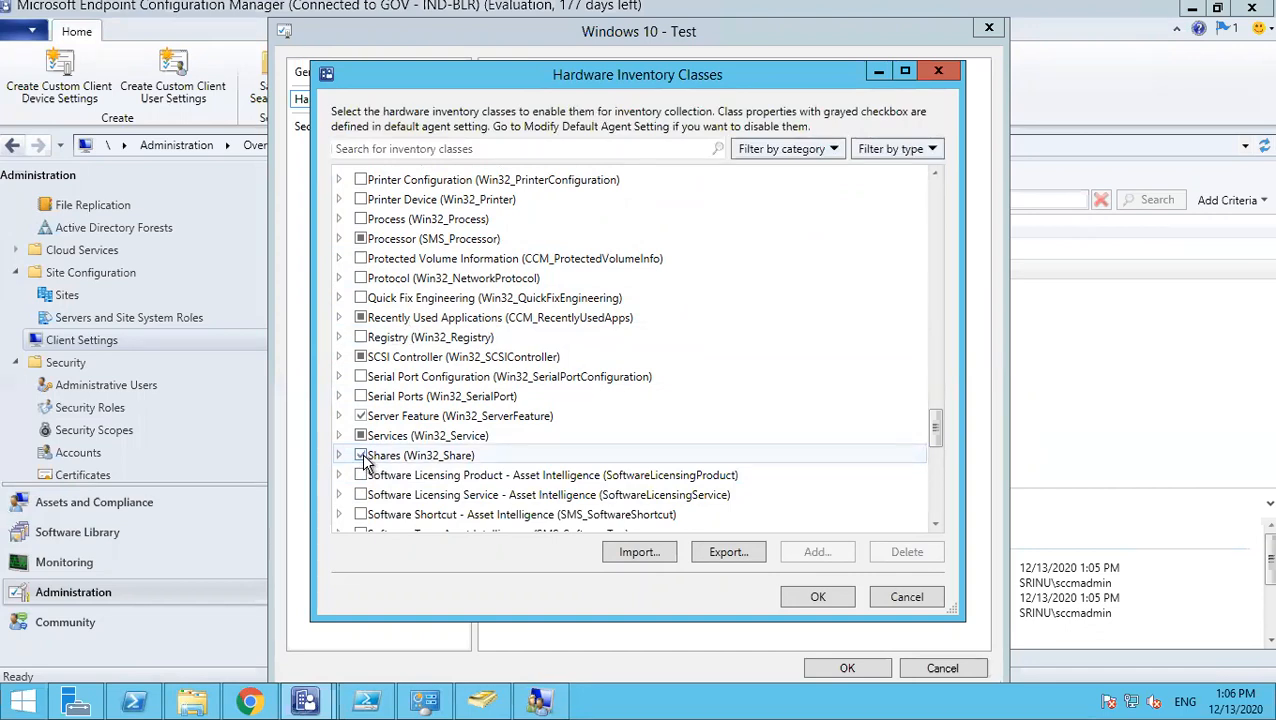
pyautogui.click(813, 600)
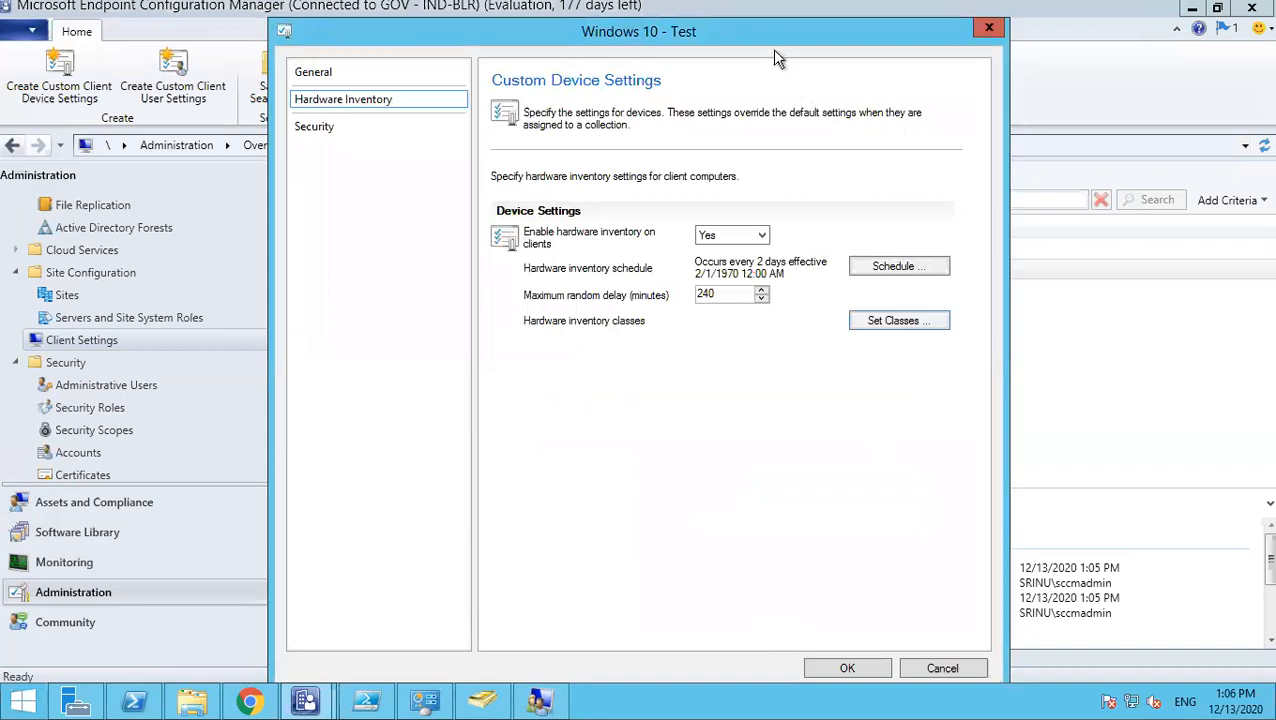
# - Save and close the Windows 10 - Test properties with the 2-day inventory schedule
pyautogui.moveTo(770, 45); pyautogui.dragTo(602, 48)
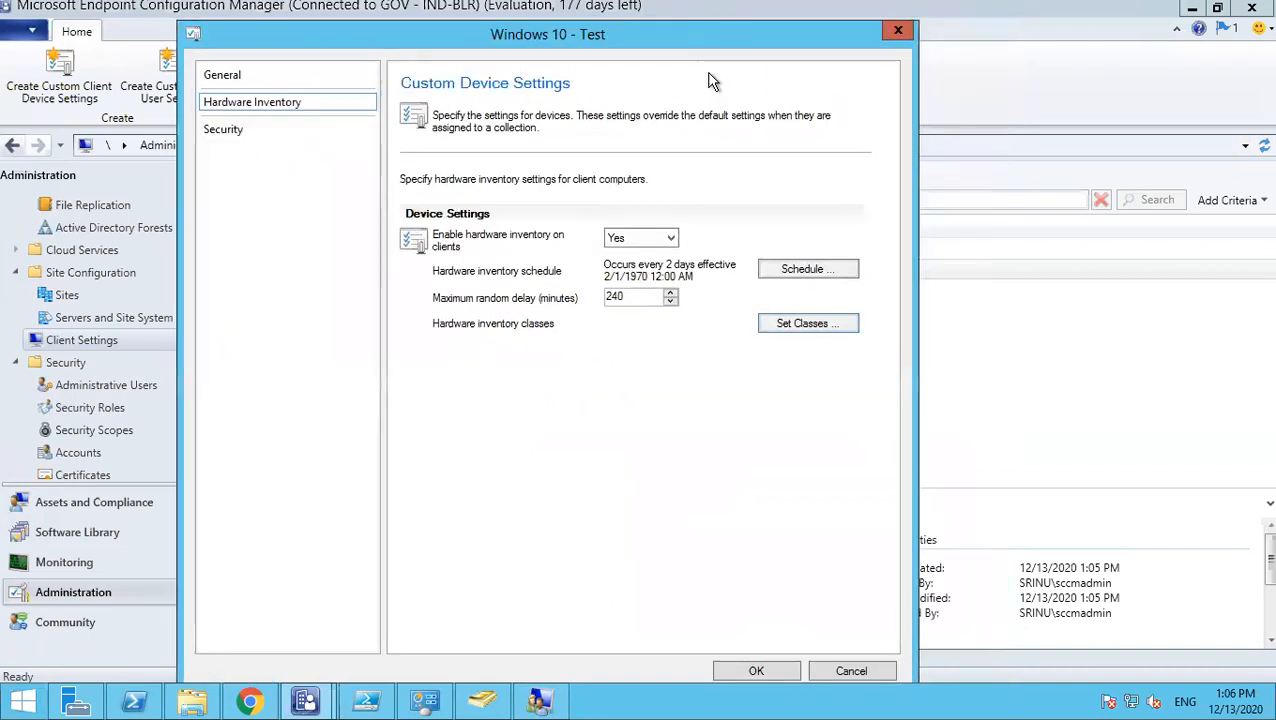
pyautogui.moveTo(592, 40); pyautogui.dragTo(525, 32)
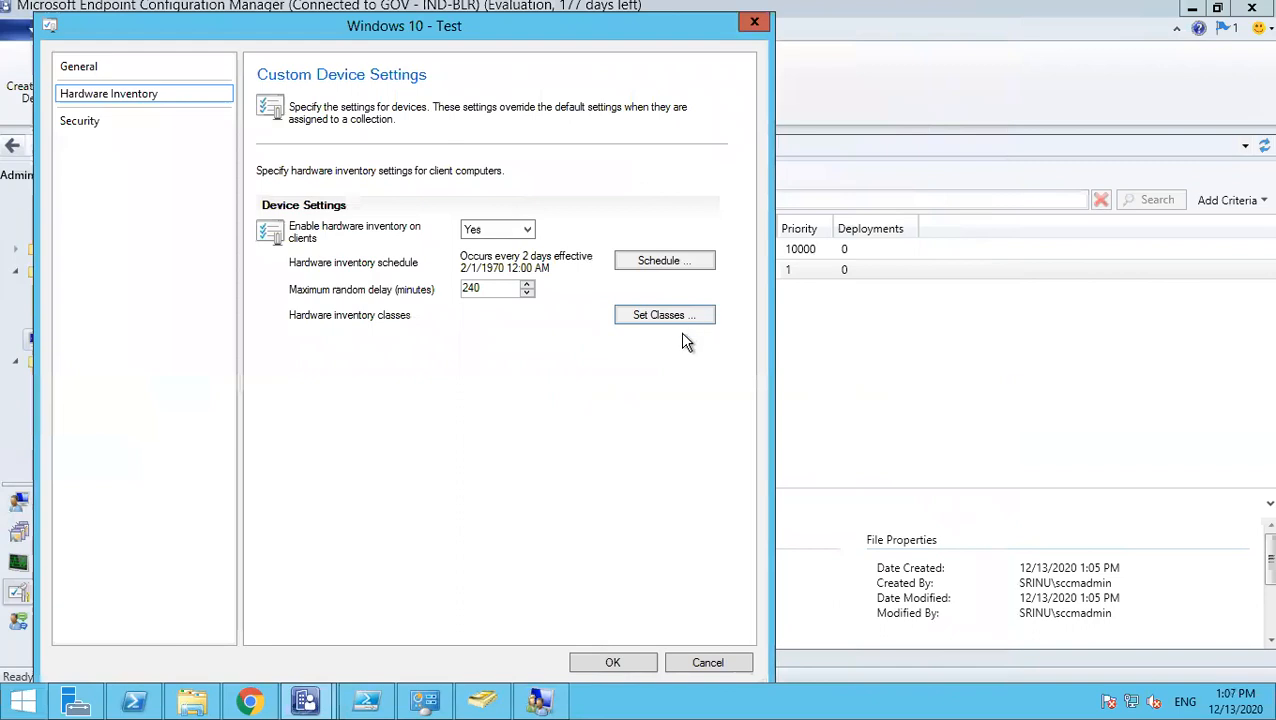
pyautogui.click(581, 655)
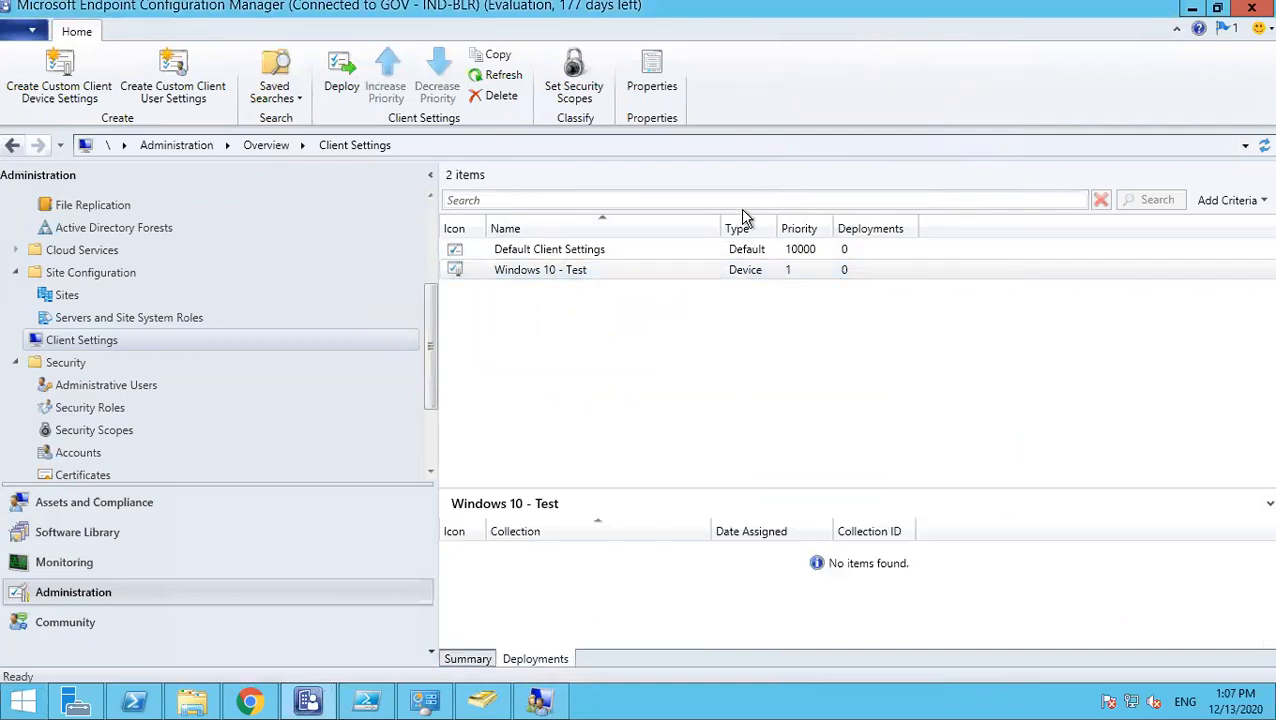
# - Deploy Windows 10 - Test to the chrome-uninstall collection under SoftwareDistribution > Chrome
pyautogui.click(558, 277)
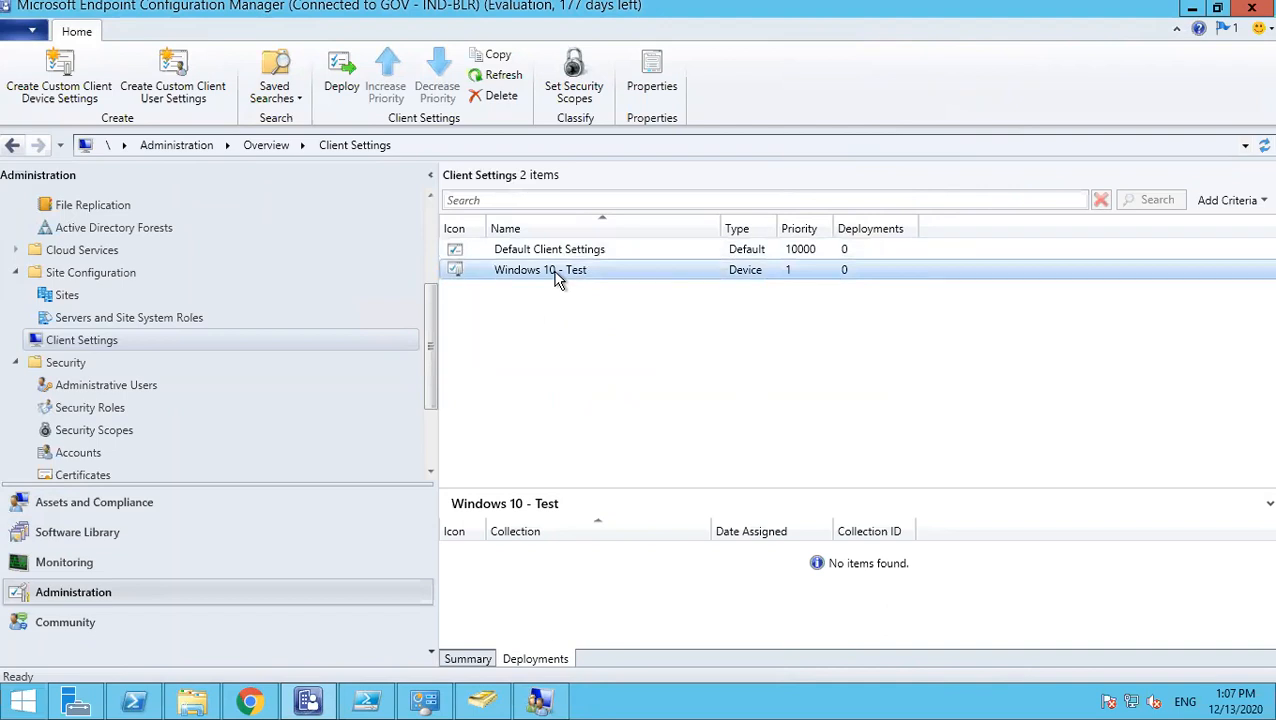
pyautogui.rightClick(558, 278)
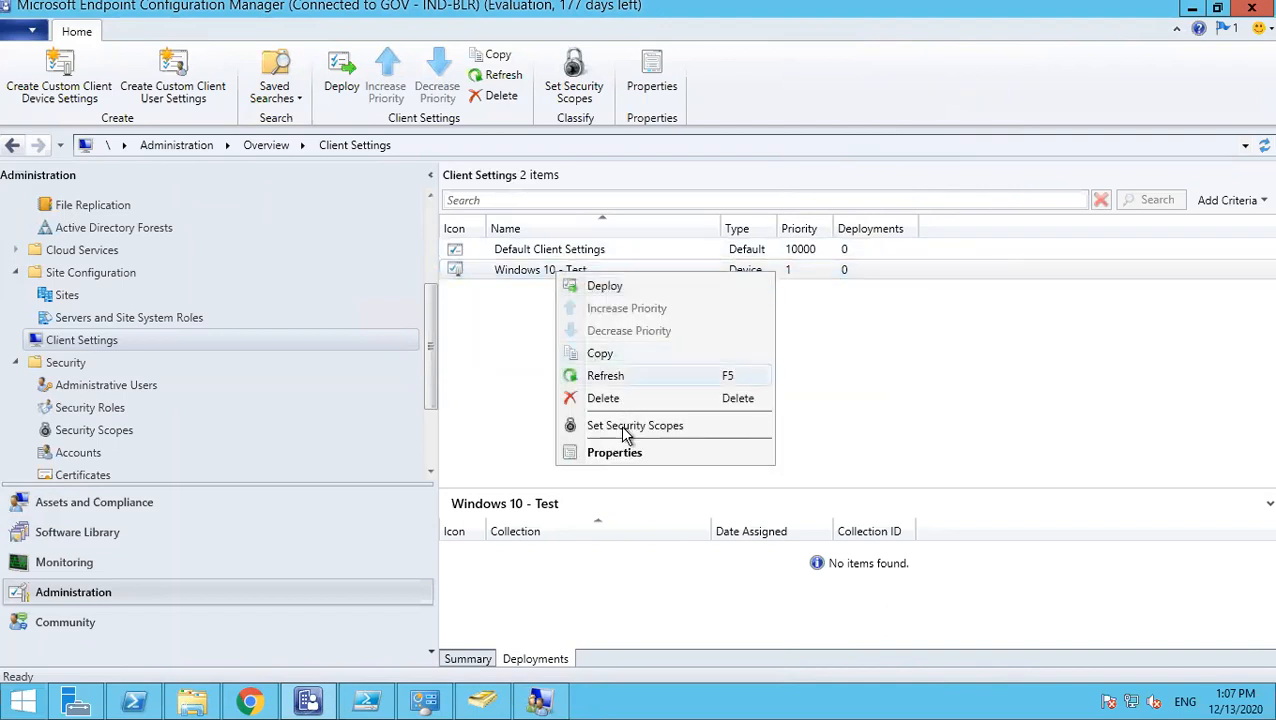
pyautogui.click(633, 285)
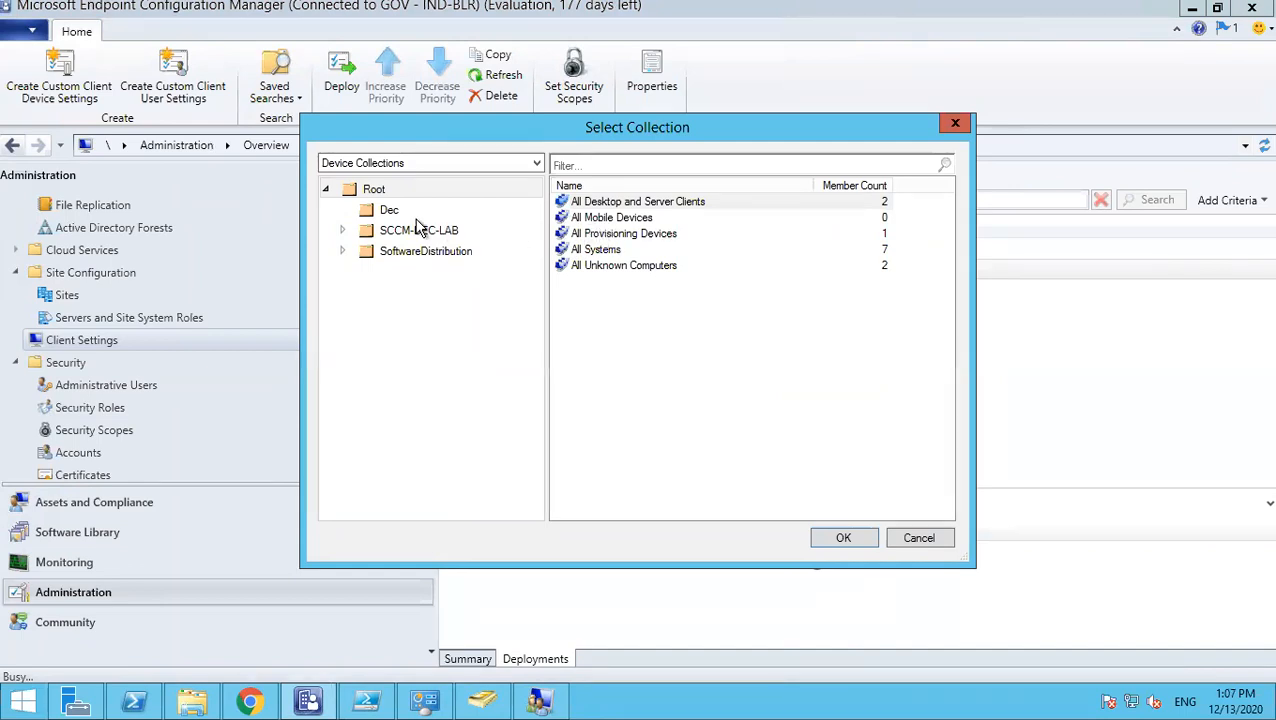
pyautogui.click(413, 251)
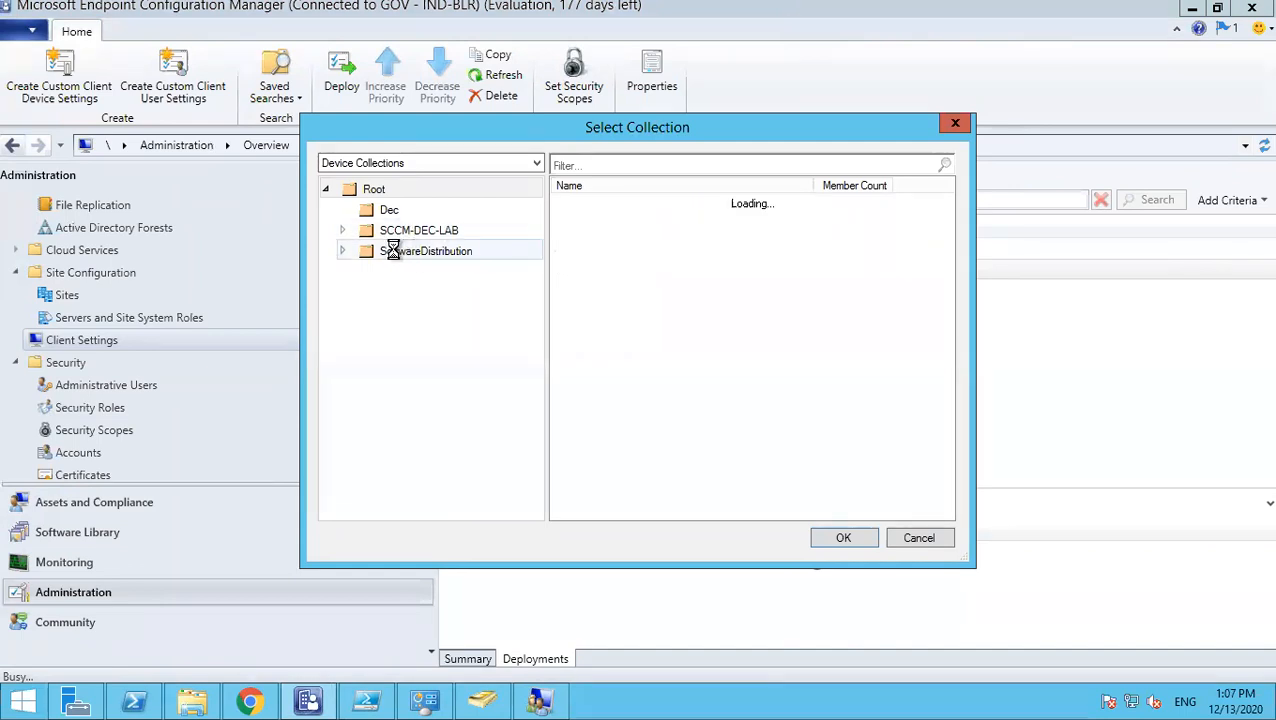
pyautogui.click(342, 251)
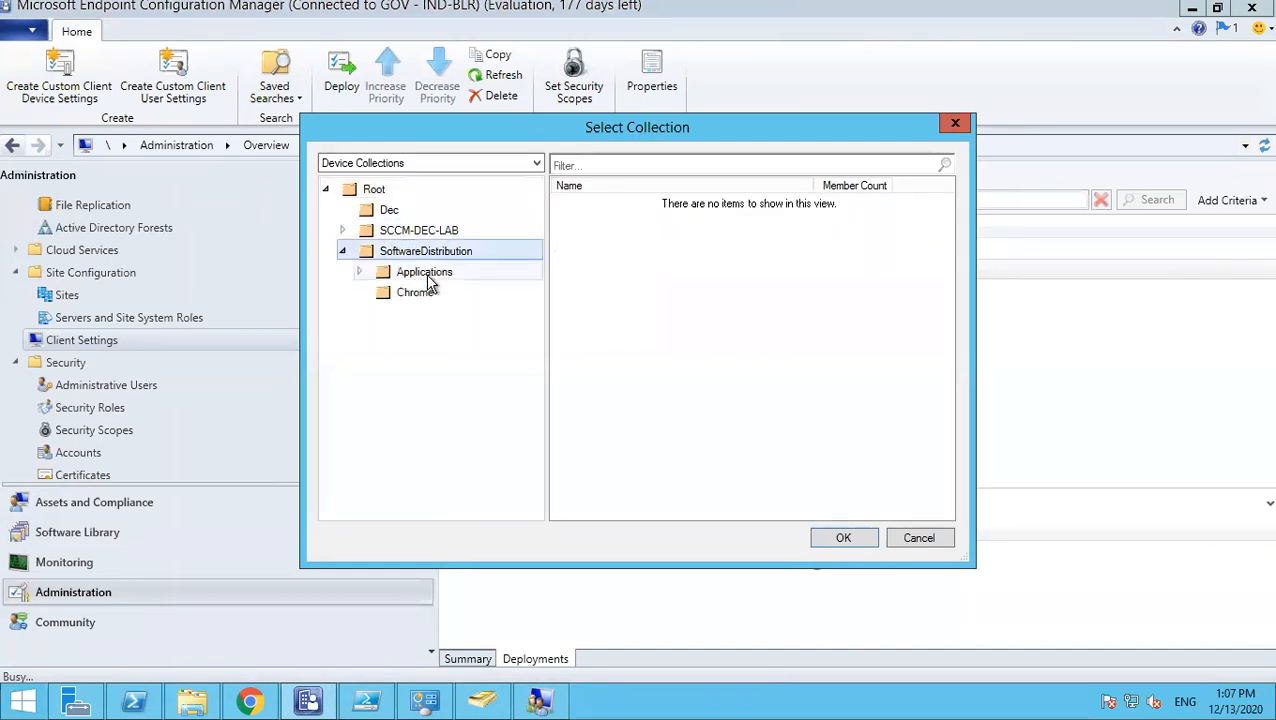
pyautogui.click(428, 286)
pyautogui.click(528, 267)
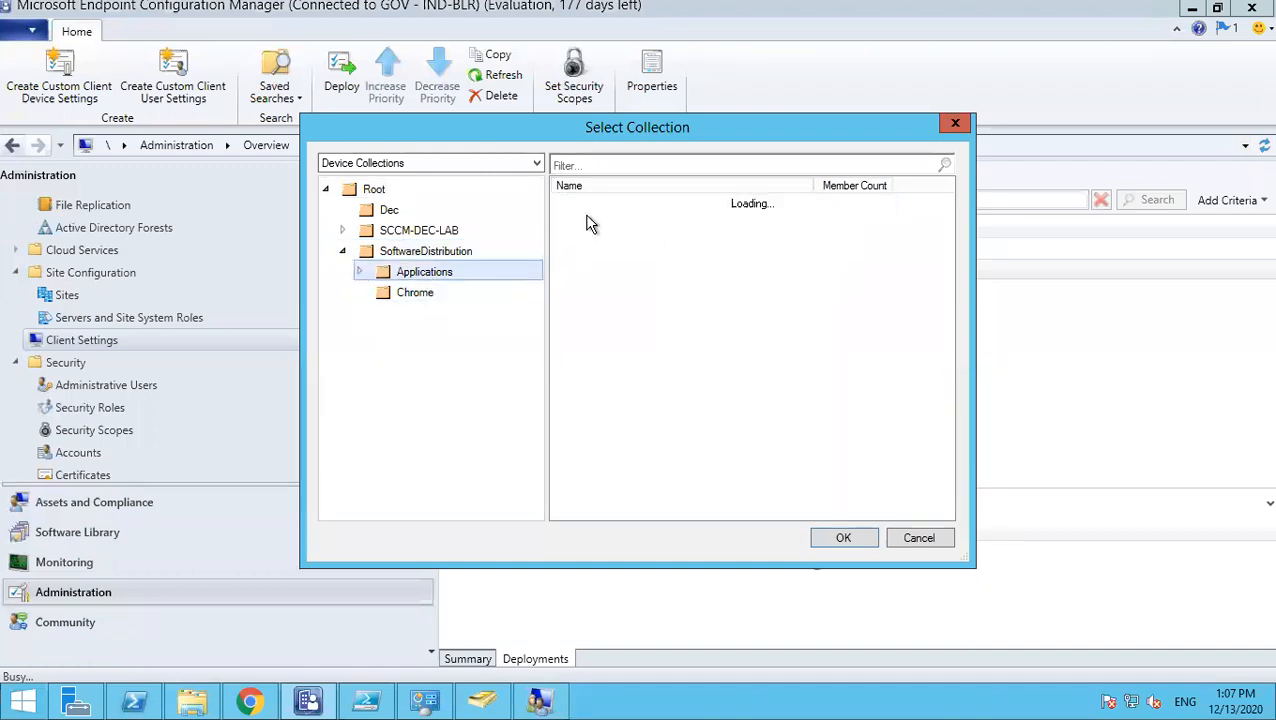
pyautogui.click(423, 292)
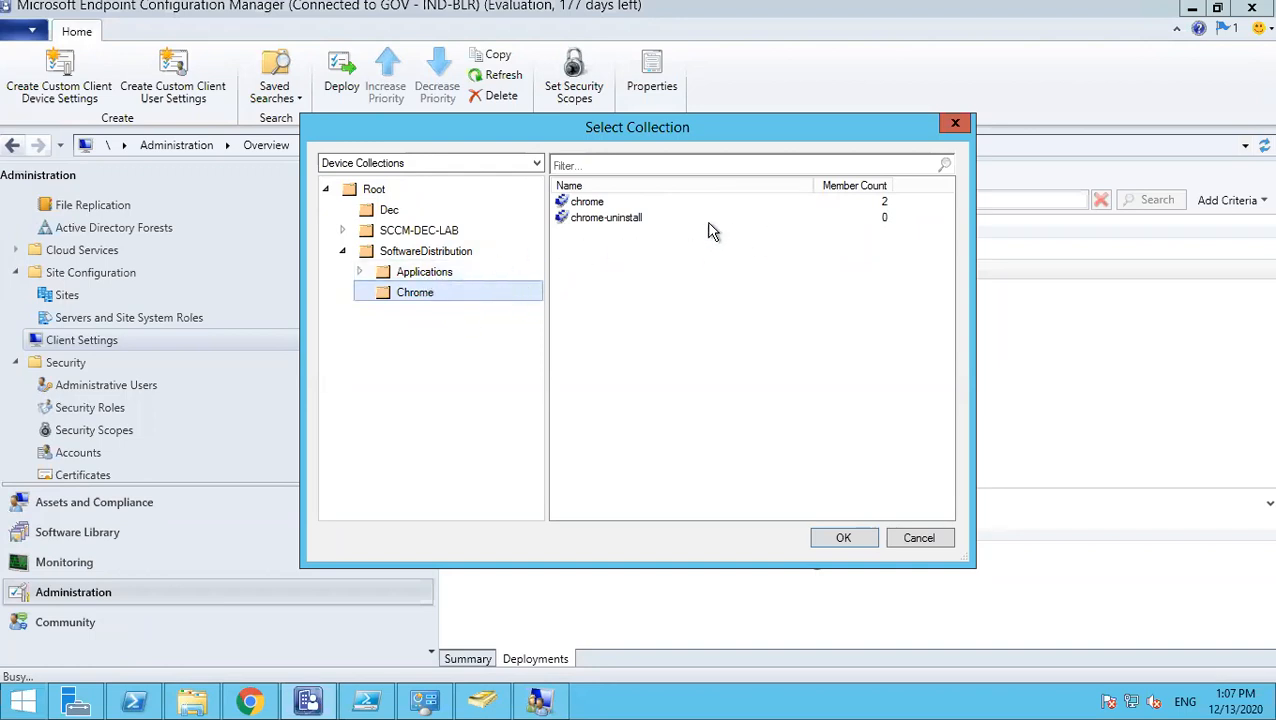
pyautogui.click(610, 220)
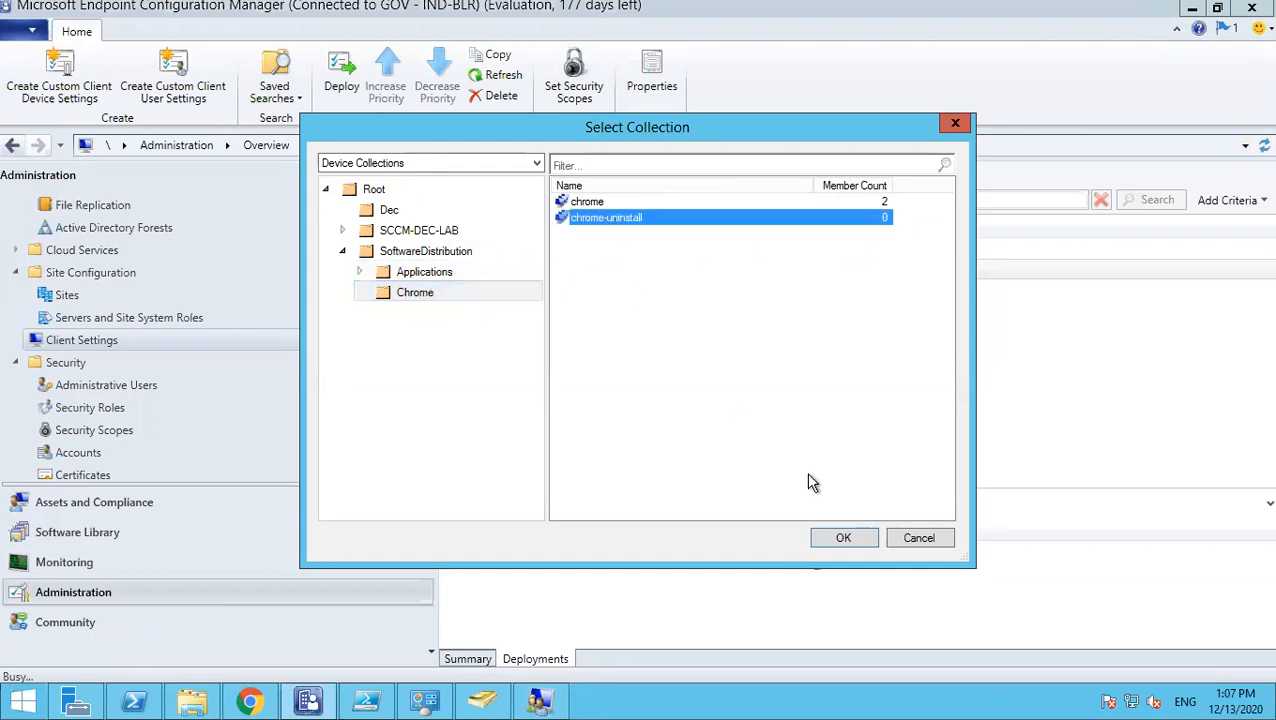
pyautogui.click(843, 539)
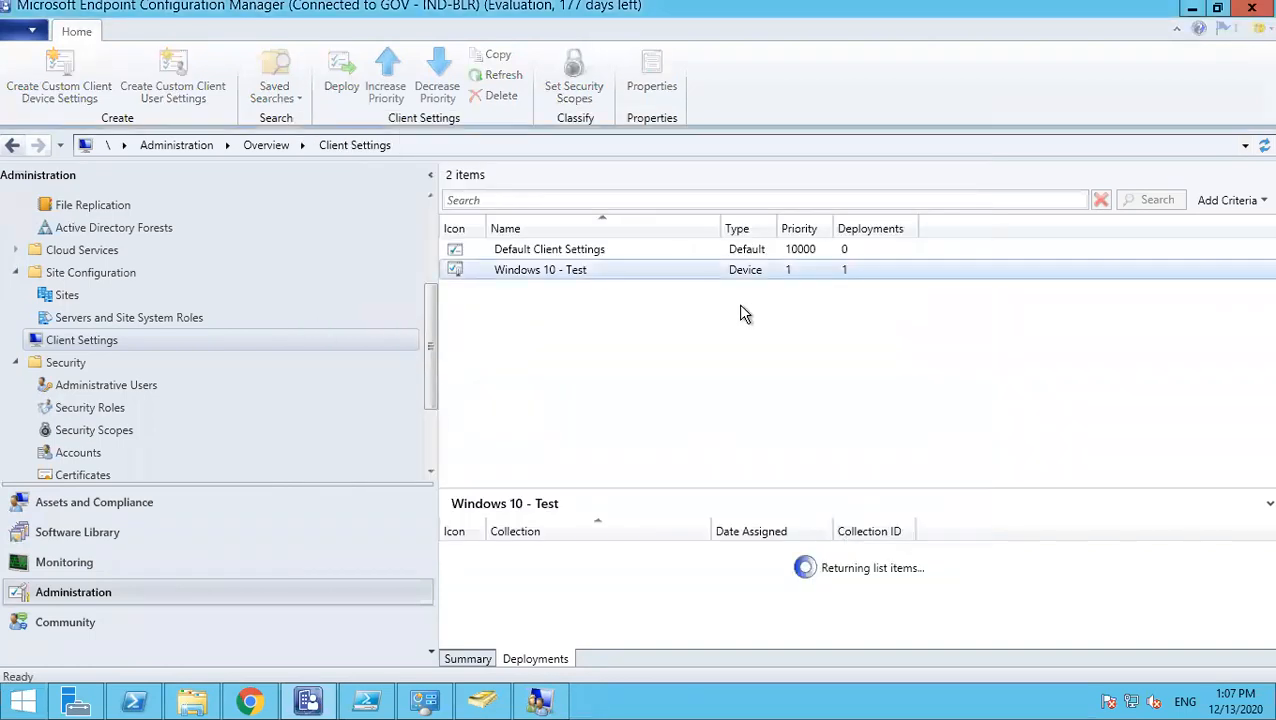
# - Check the new chrome-uninstall deployment, then minimize the remote session to show local Paint
pyautogui.click(495, 549)
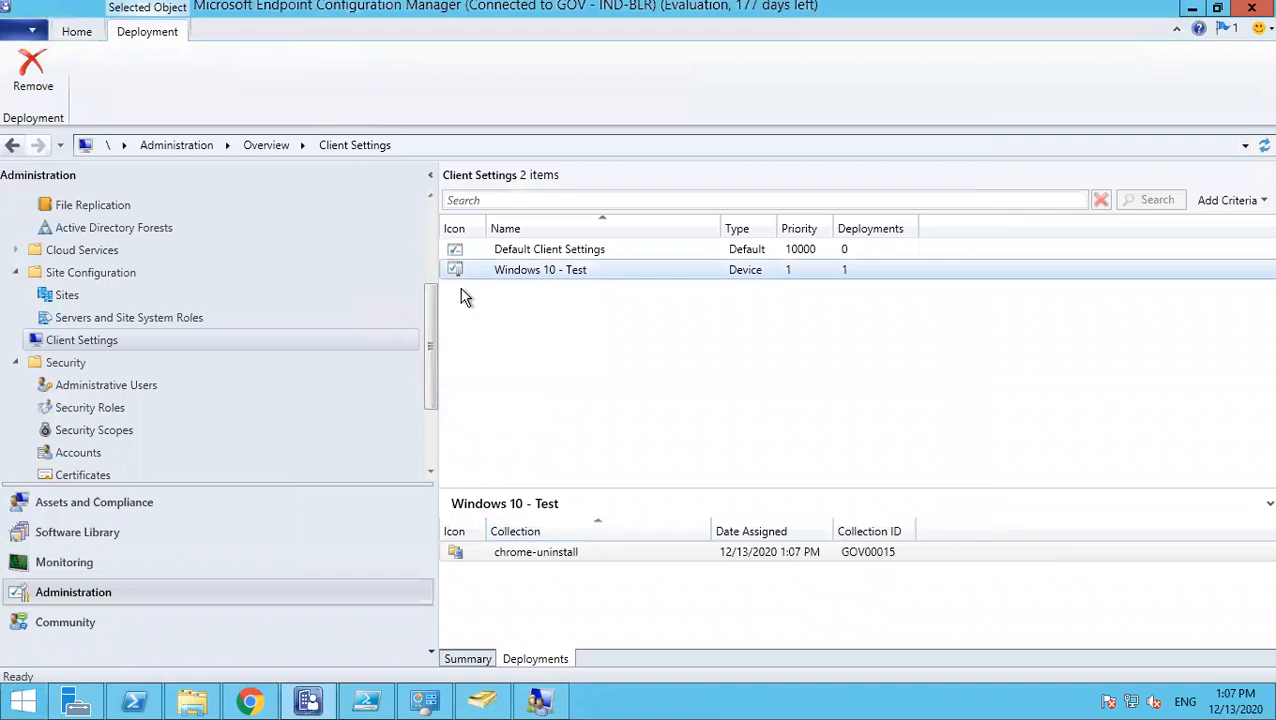
pyautogui.moveTo(889, 20)
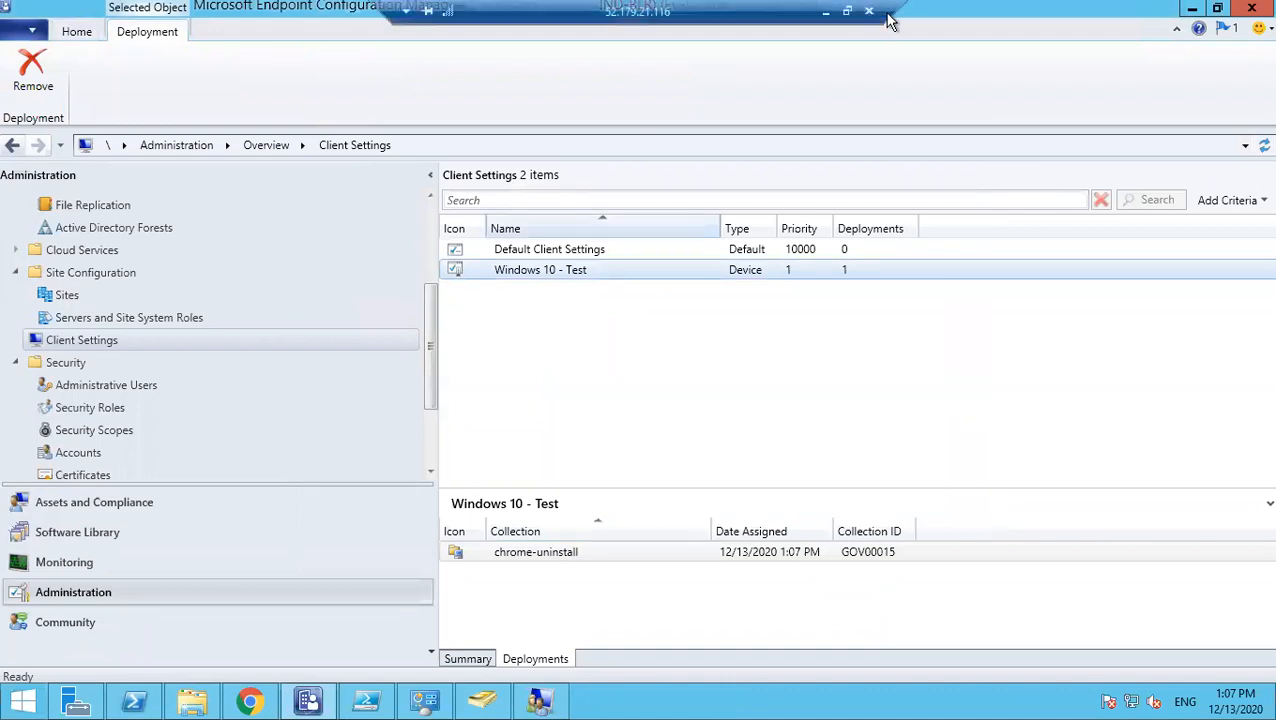
pyautogui.click(828, 13)
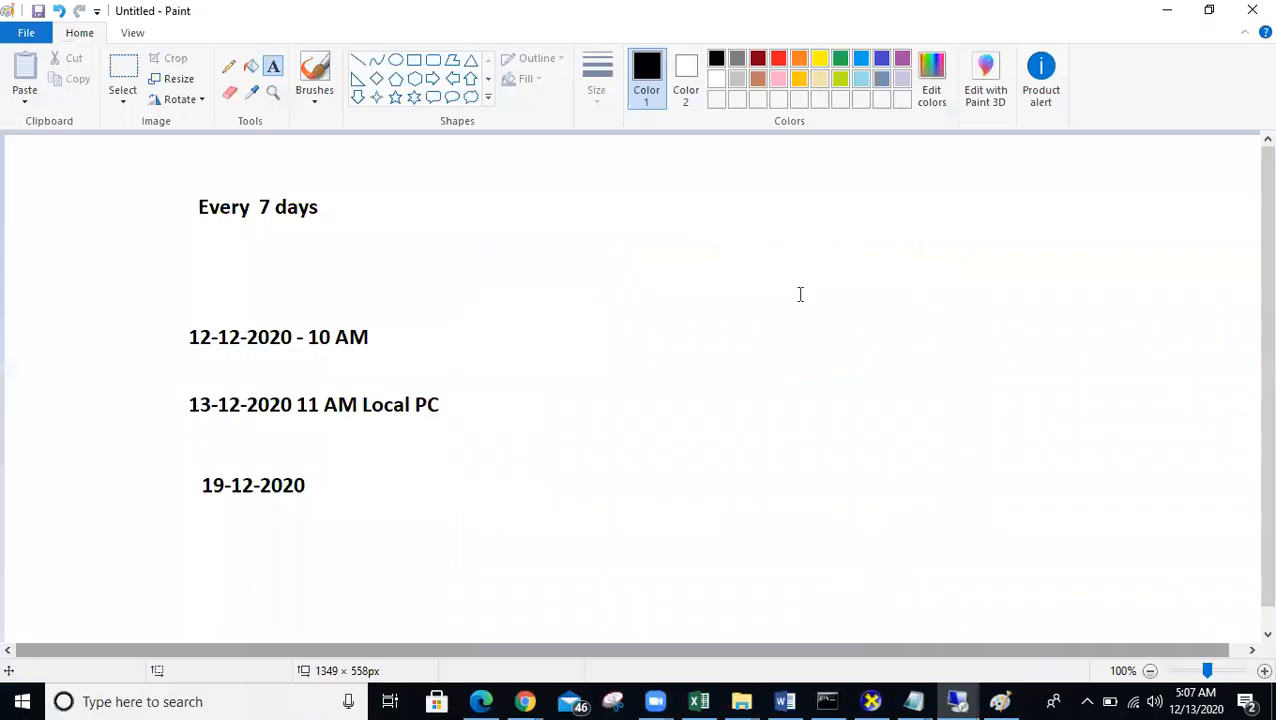